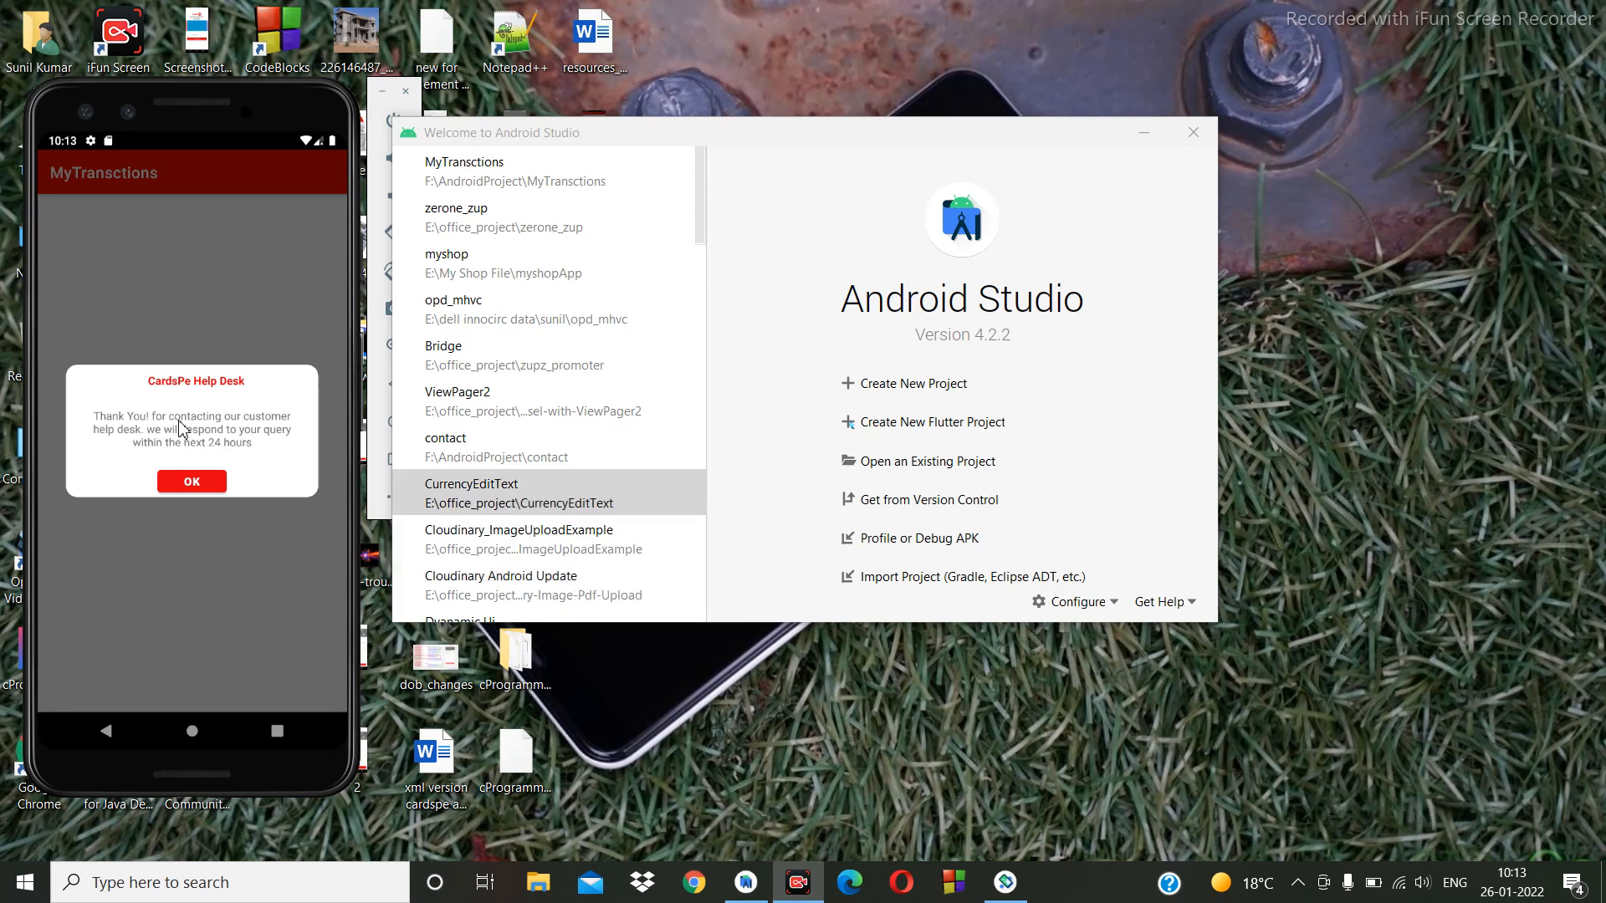
Create a new Kotlin Empty Activity project named CustomDialog.
left_click(901, 384)
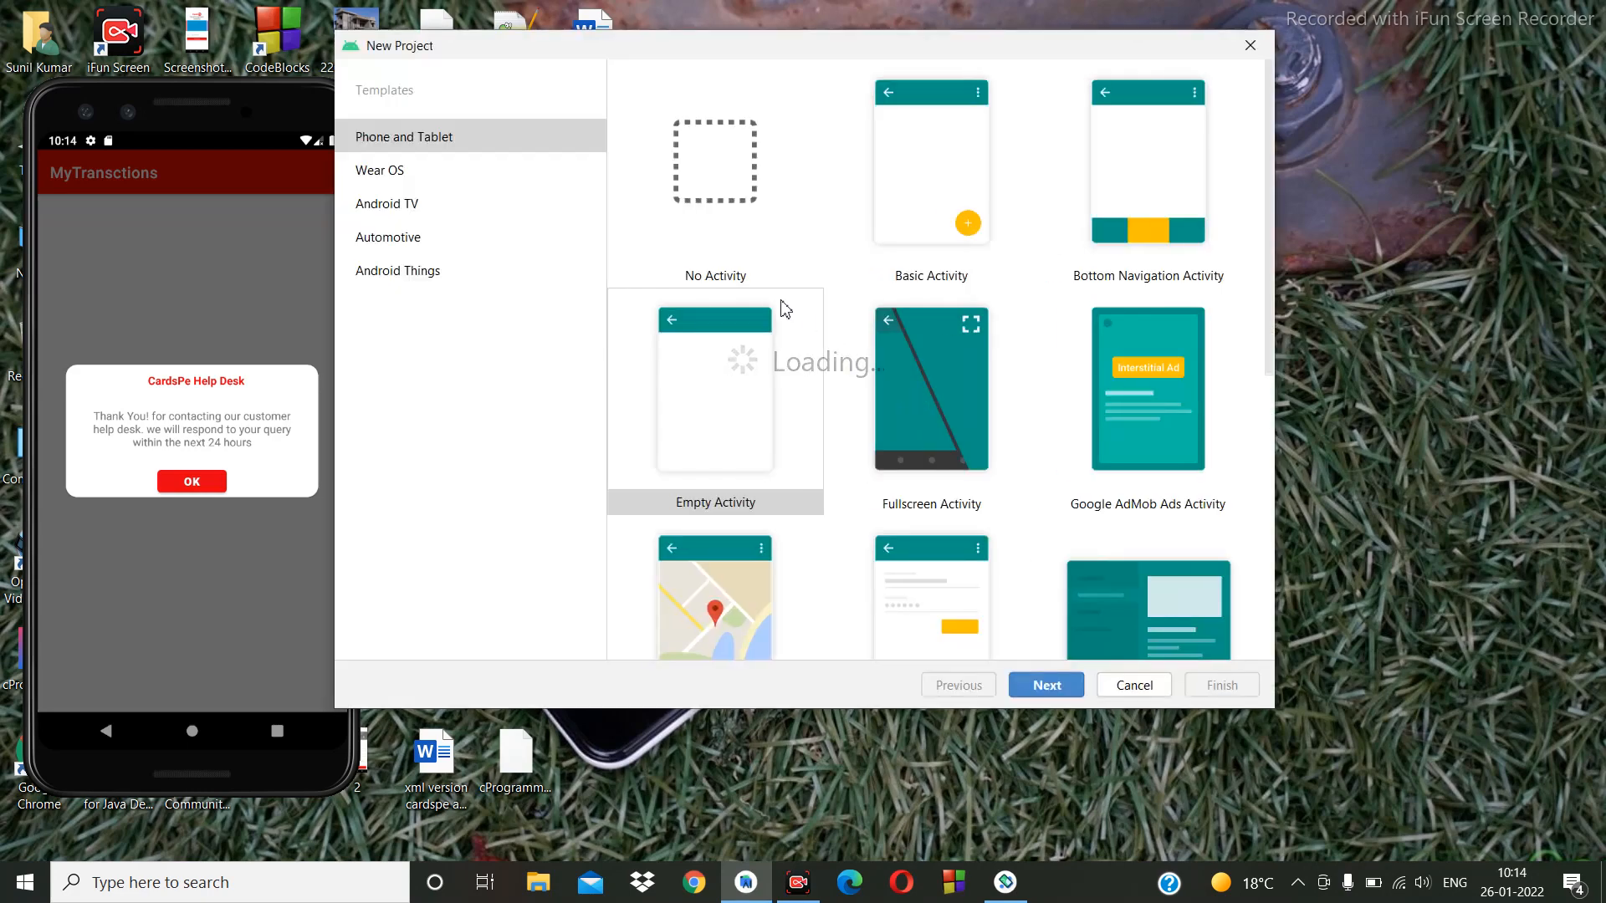
left_click(717, 435)
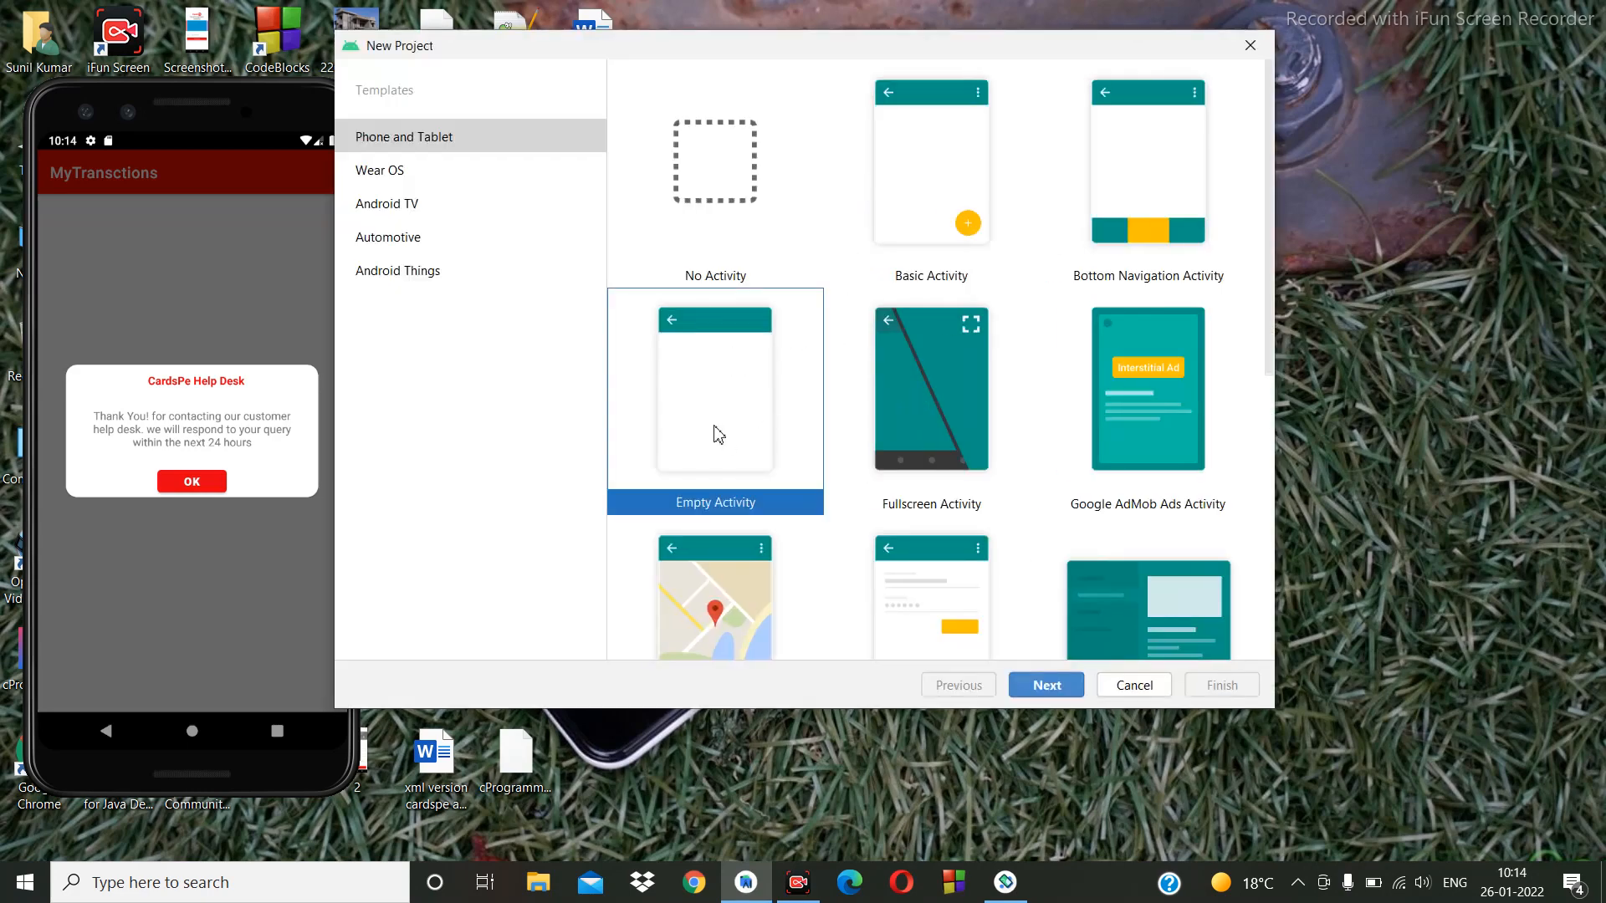
left_click(1047, 685)
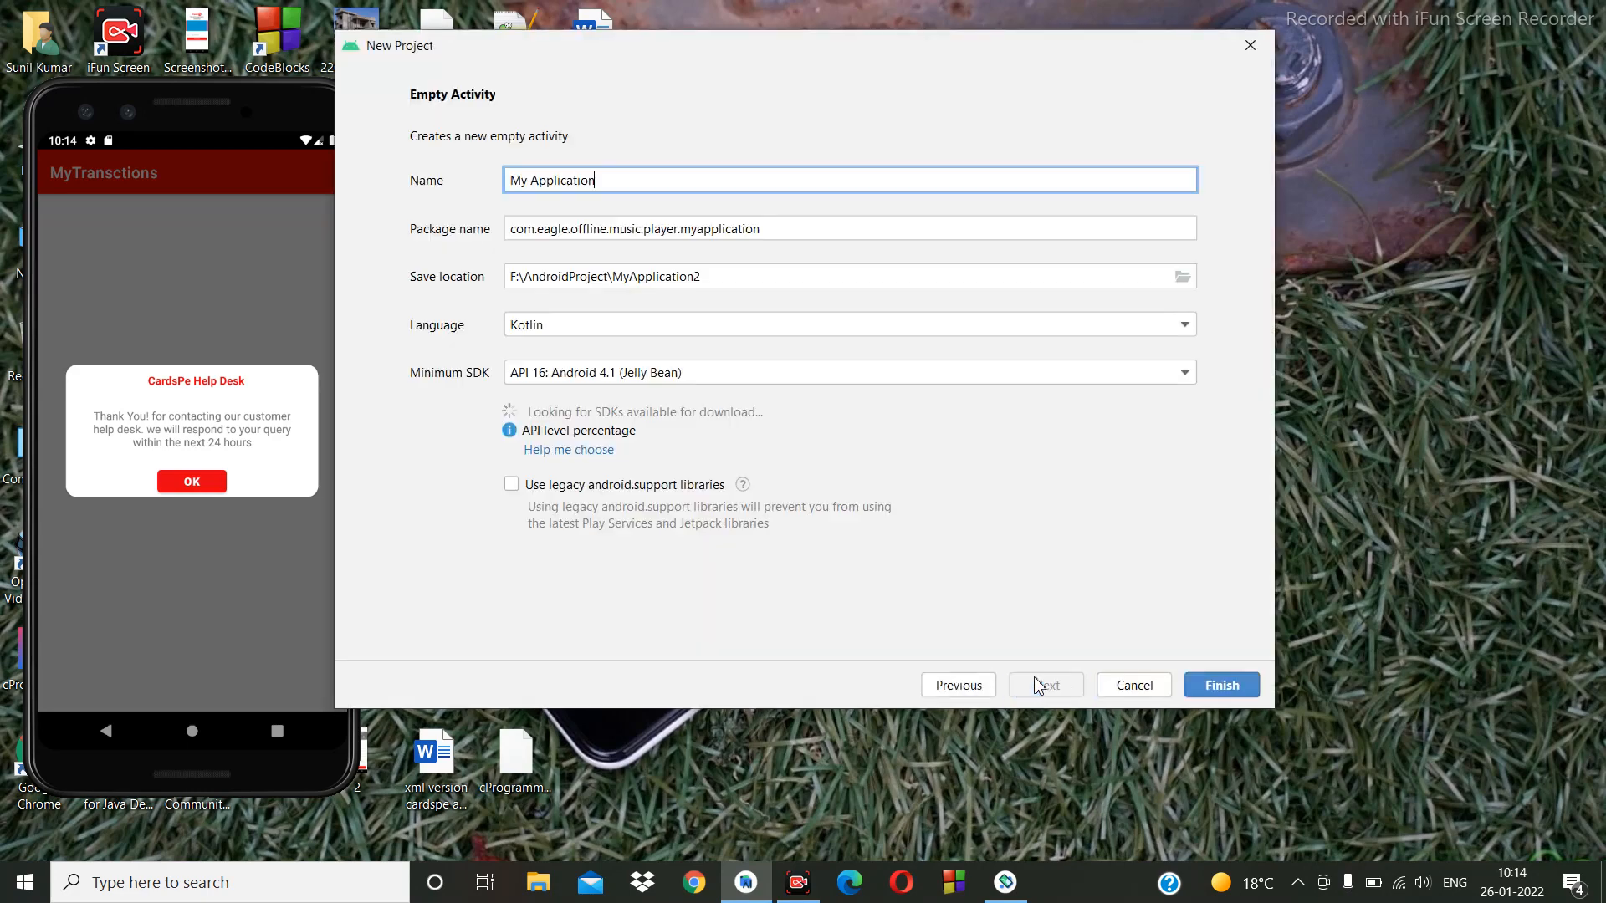
key("BackSpace")
key("BackSpace")
key("BackSpace")
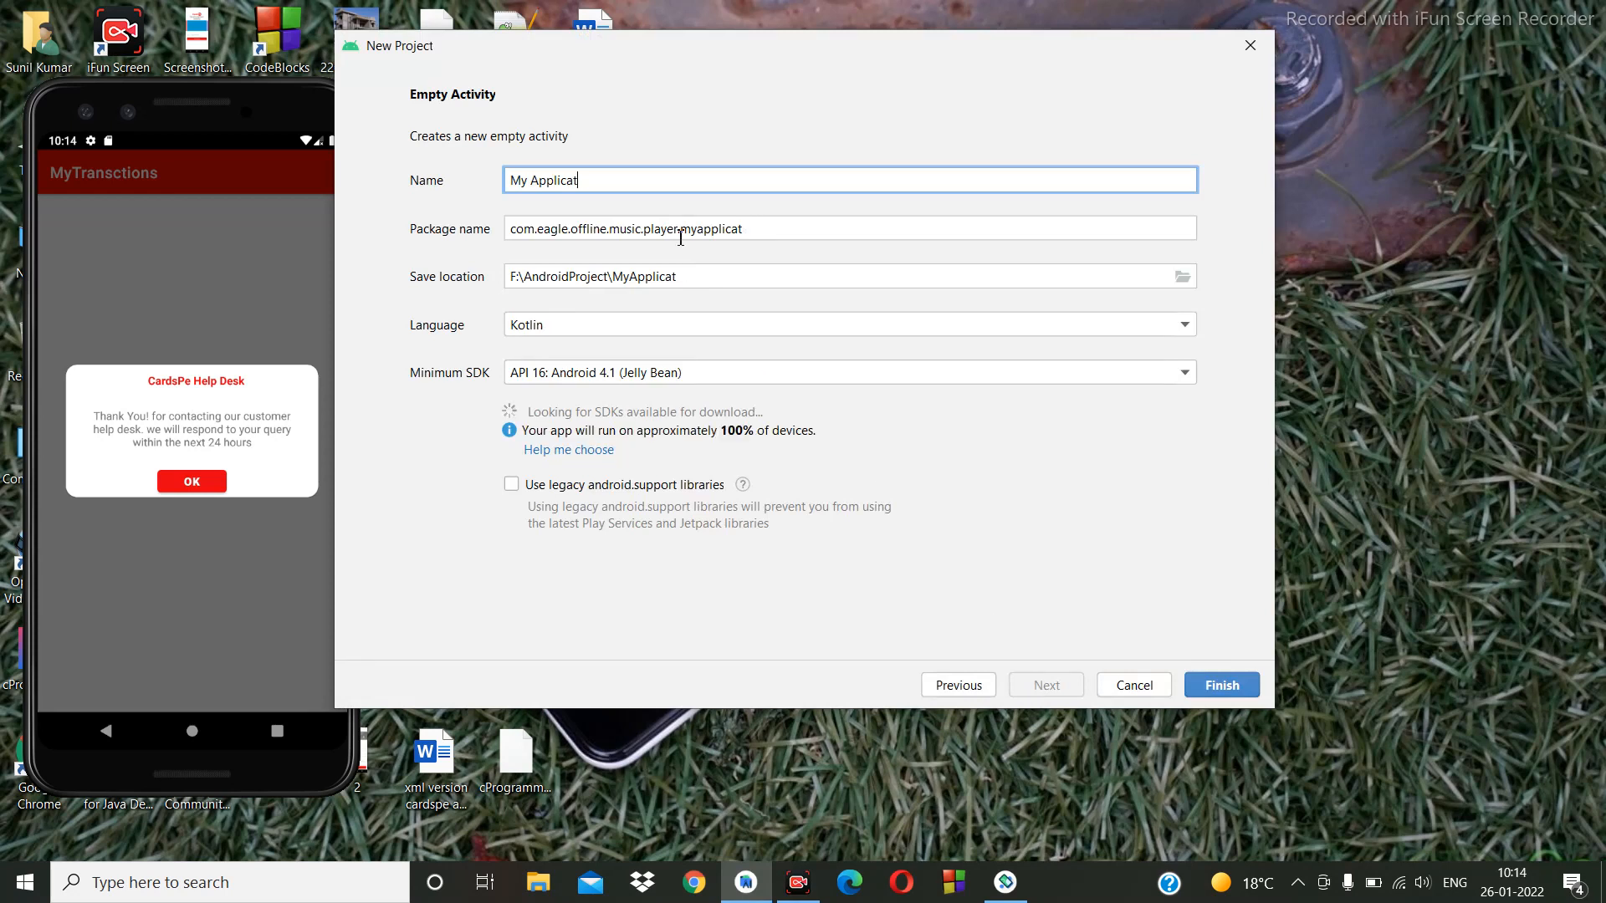
type("C")
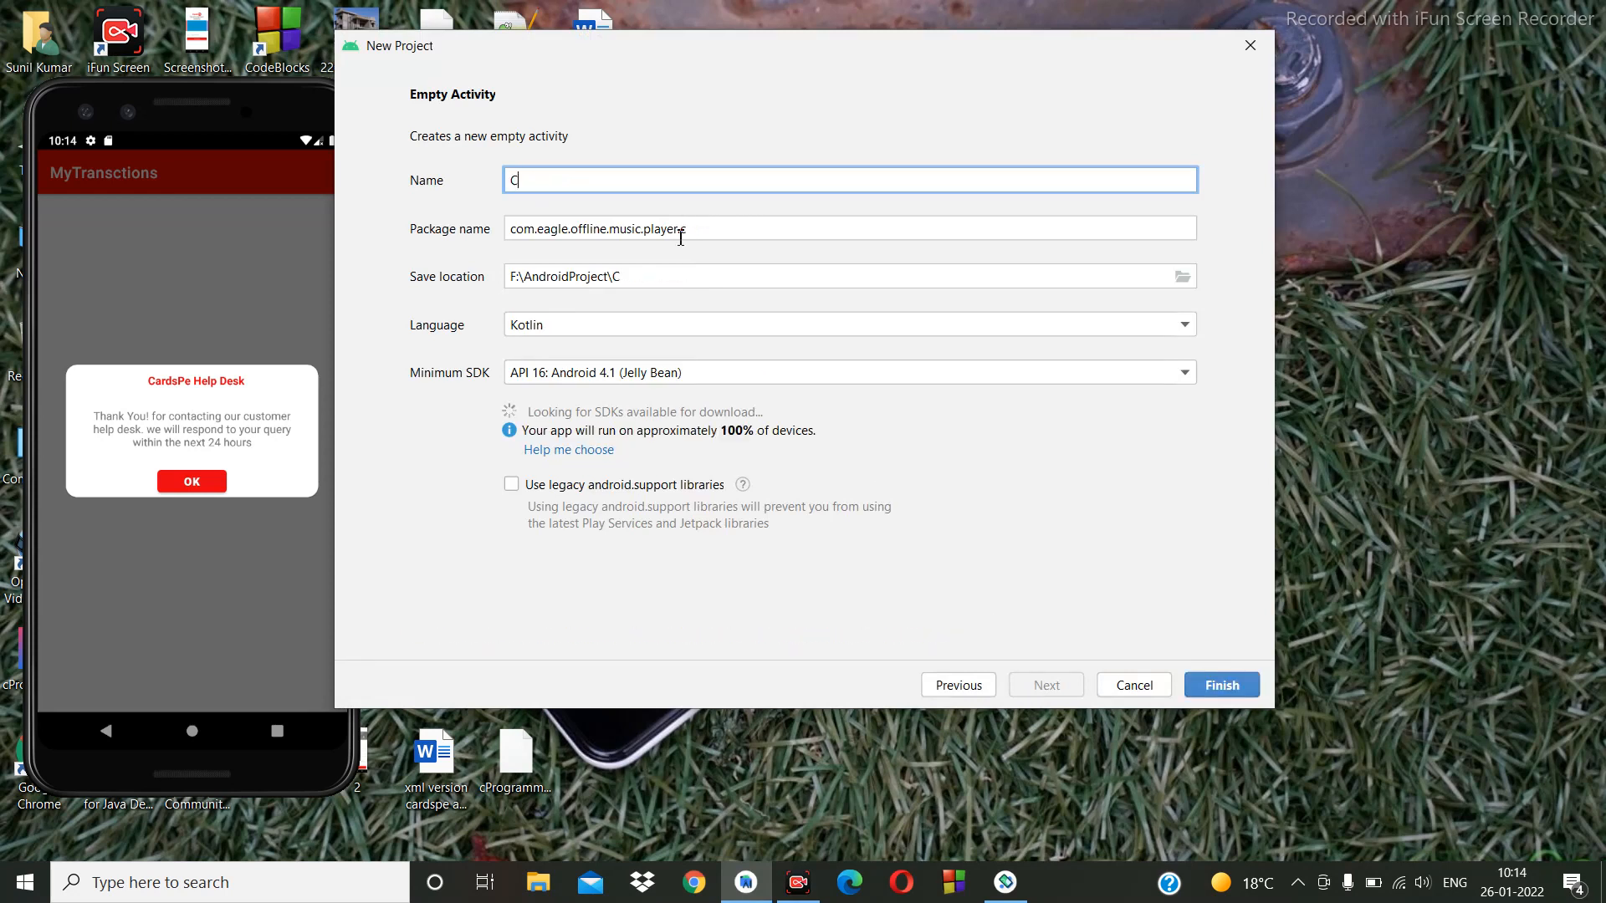
type("ustom")
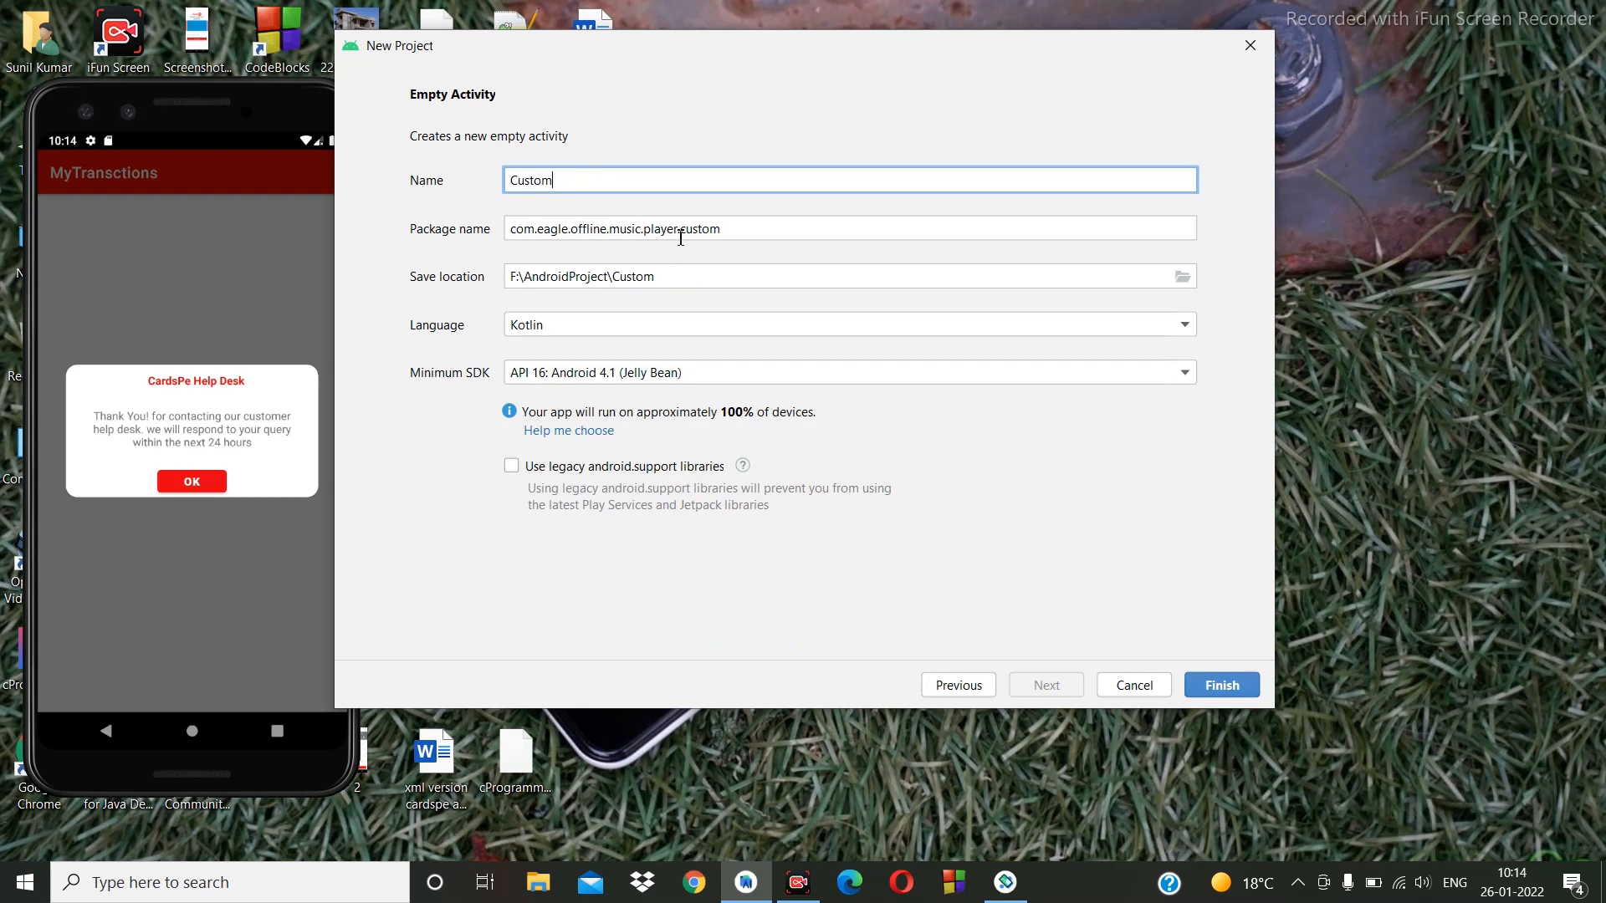
type("og")
left_click(1211, 687)
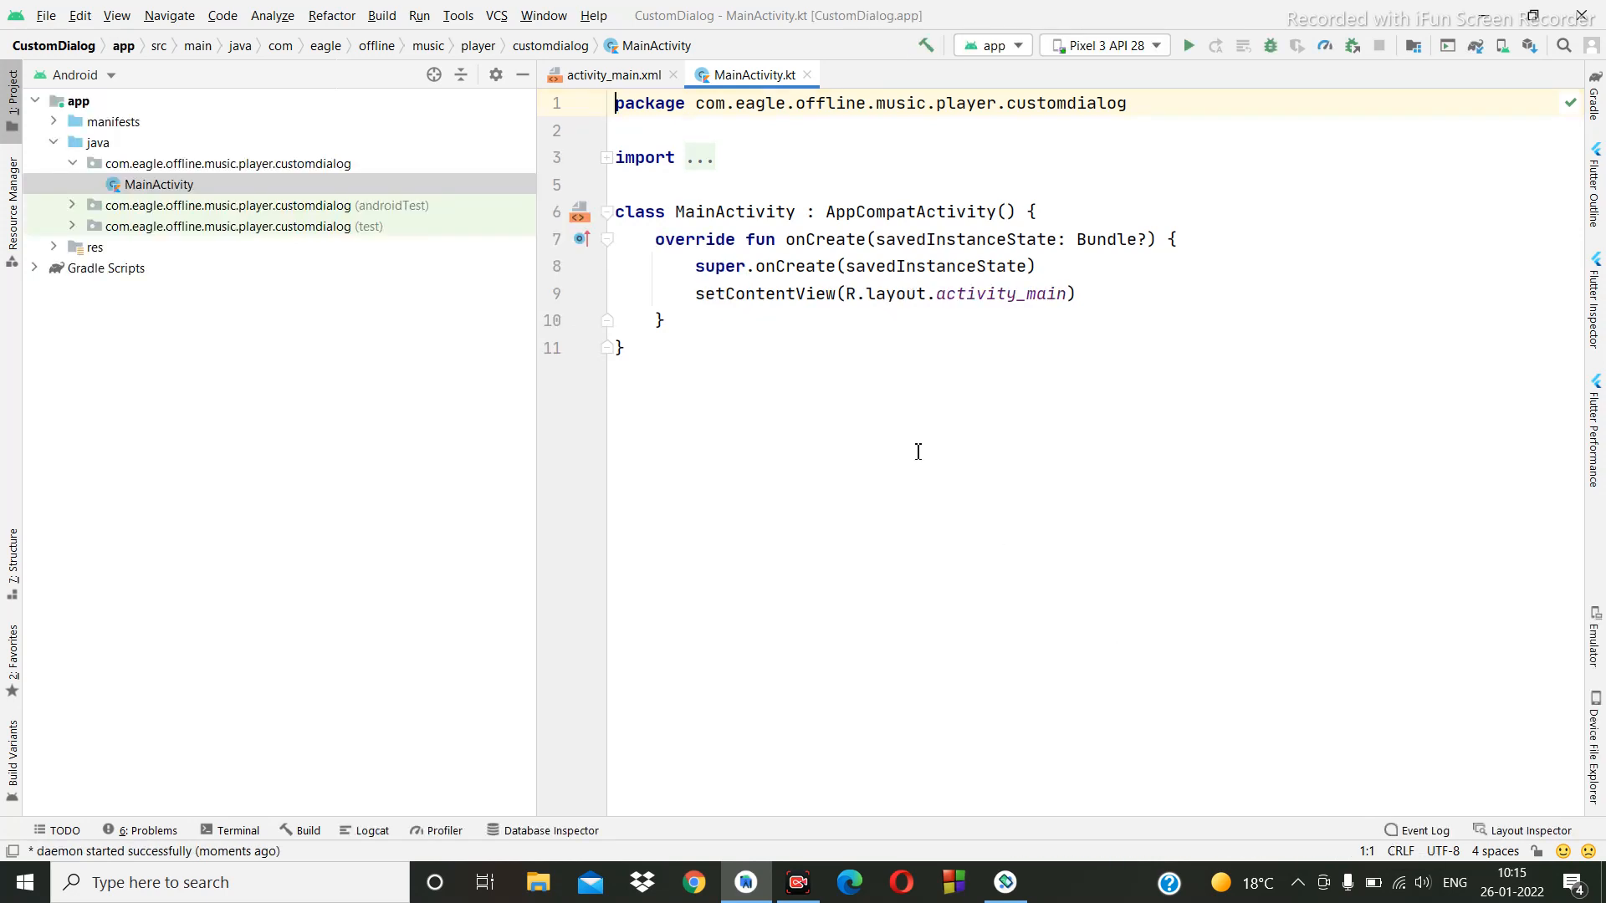
In activity_main.xml, change the default TextView into a Button.
left_click(992, 297, "ctrl")
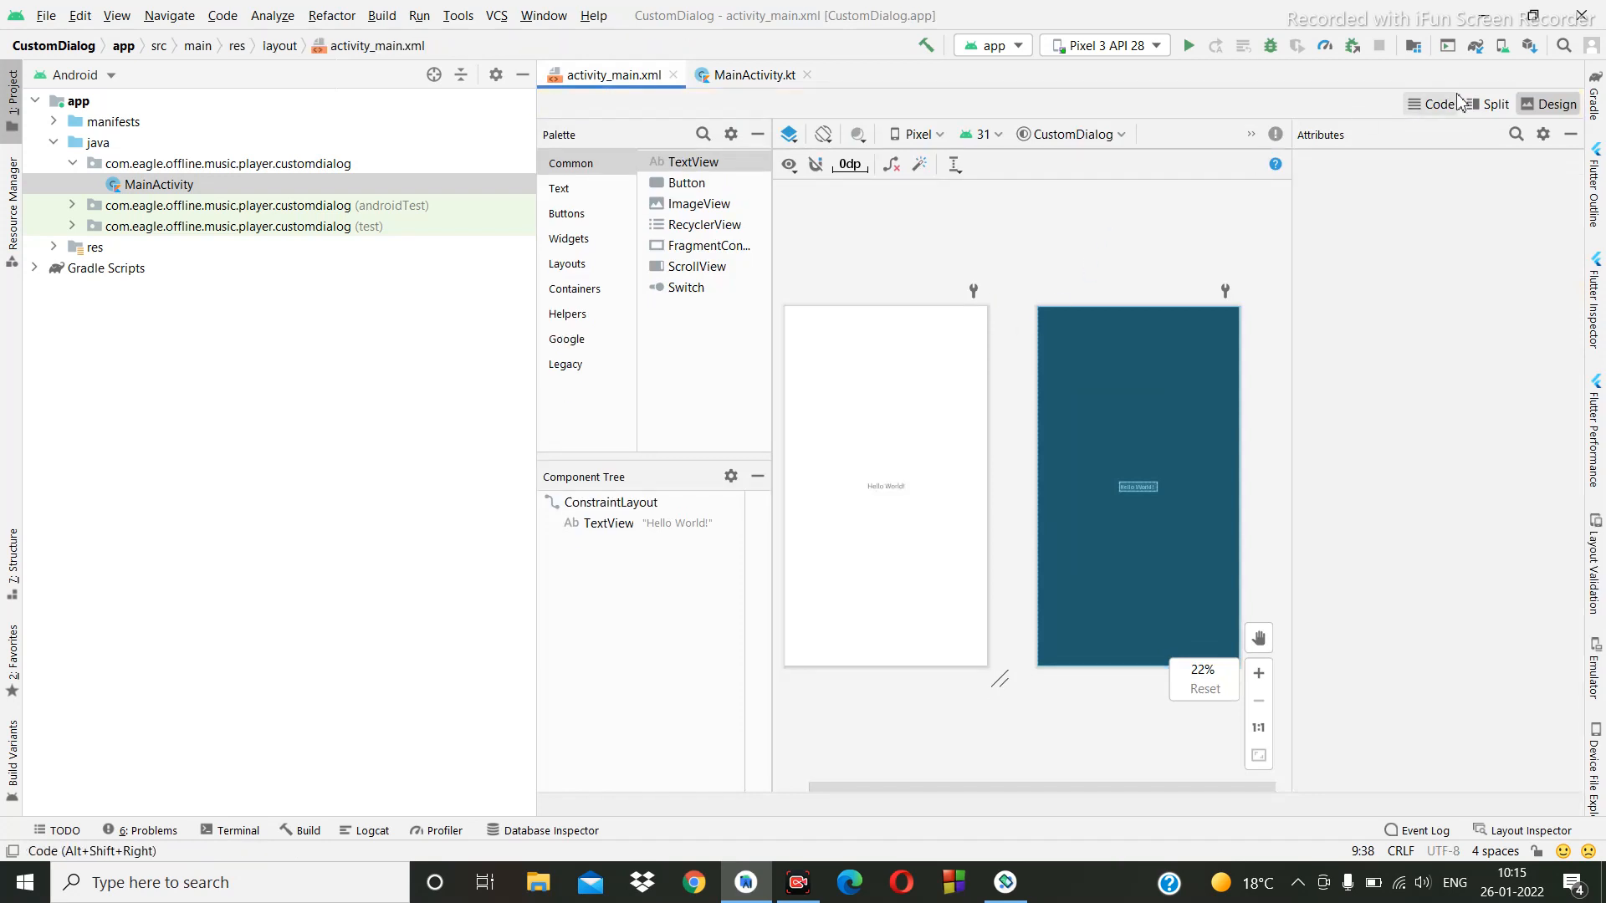
left_click(1484, 104)
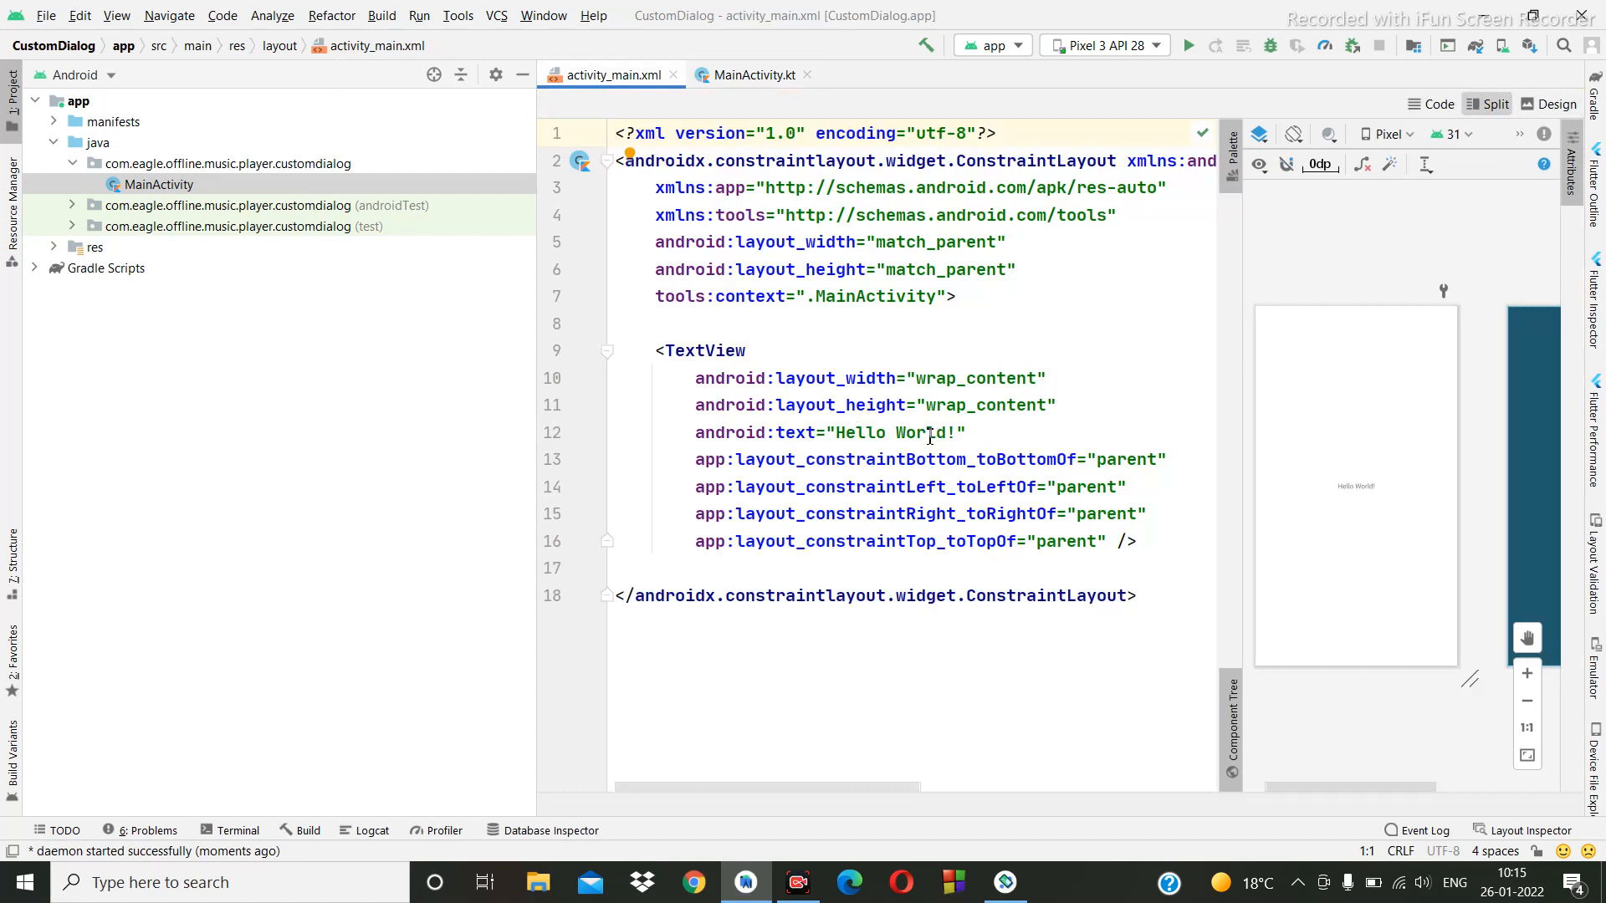
double_click(688, 349)
key("BackSpace")
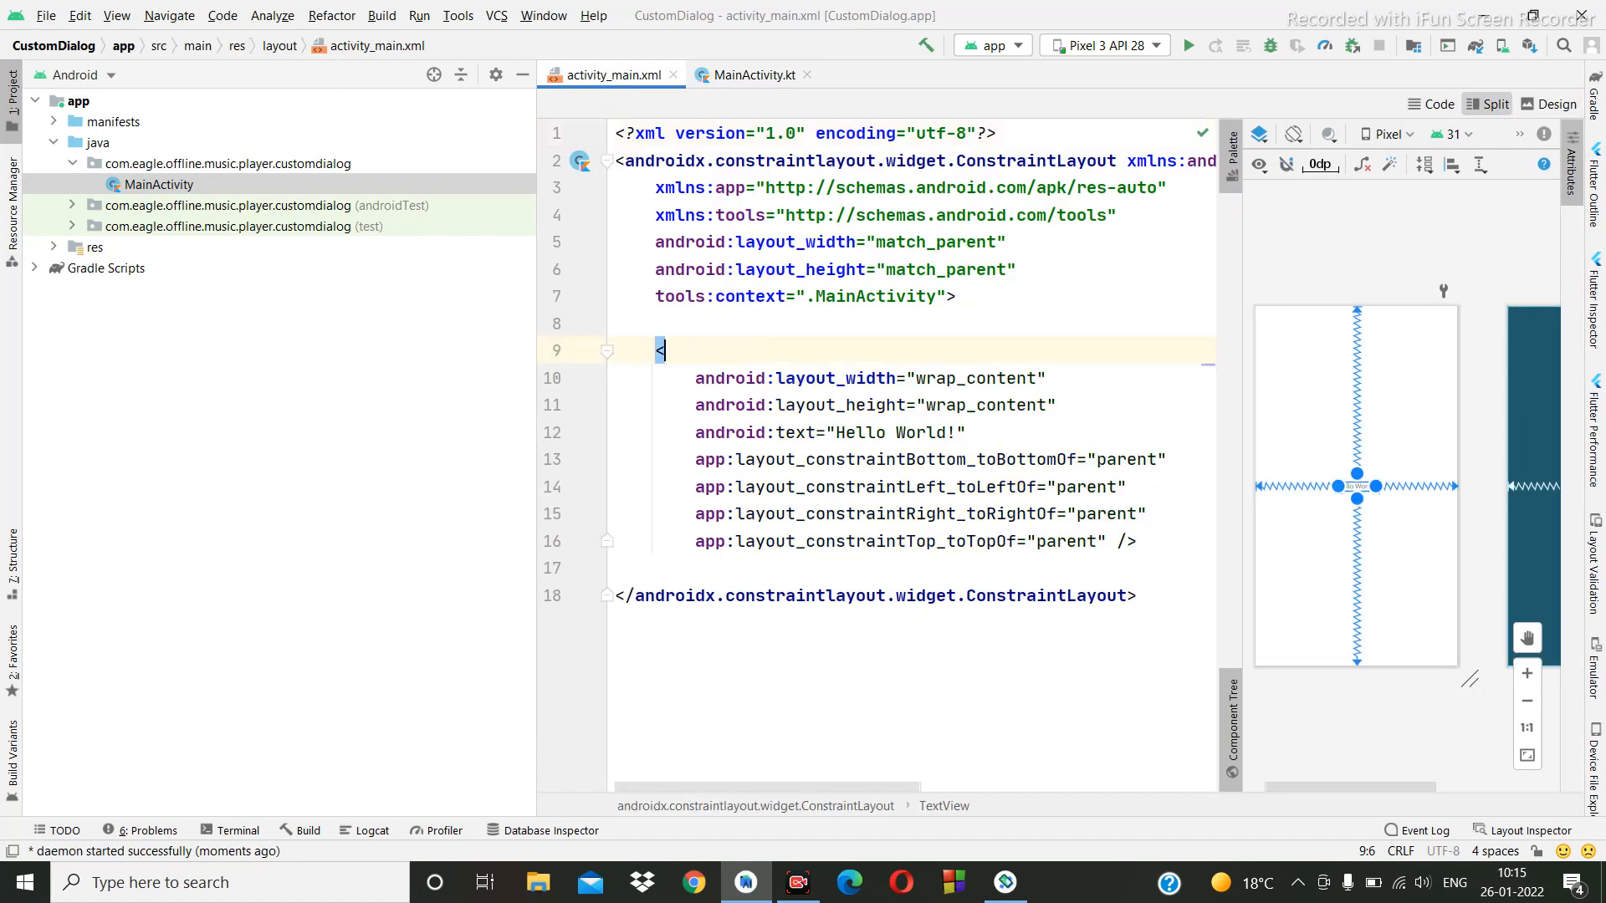
type("Bu")
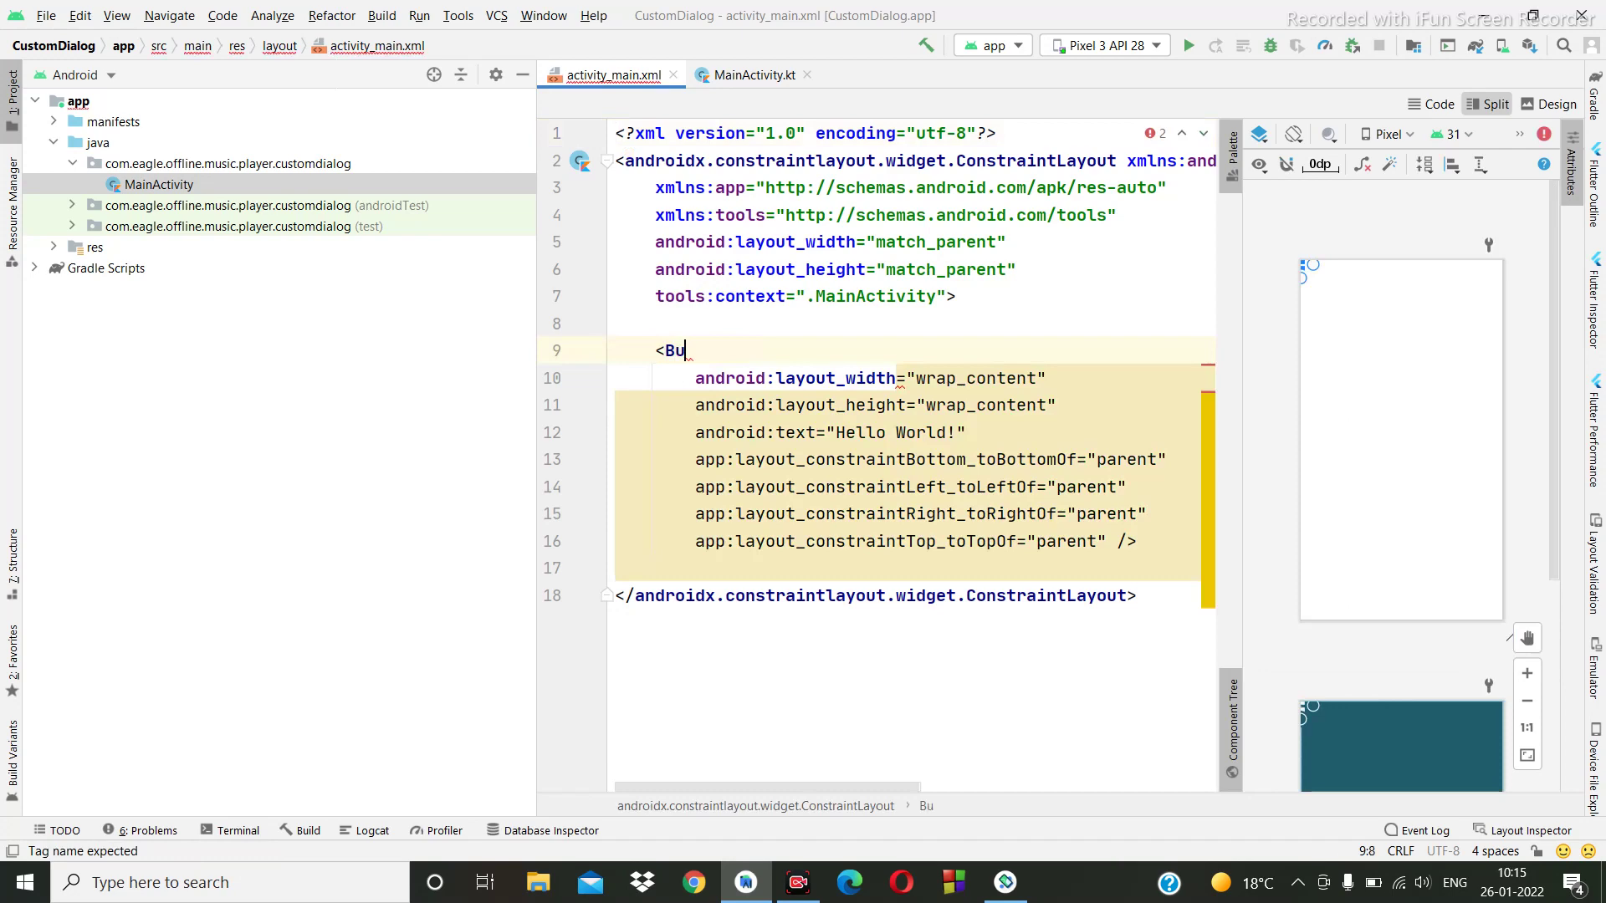
key("Return")
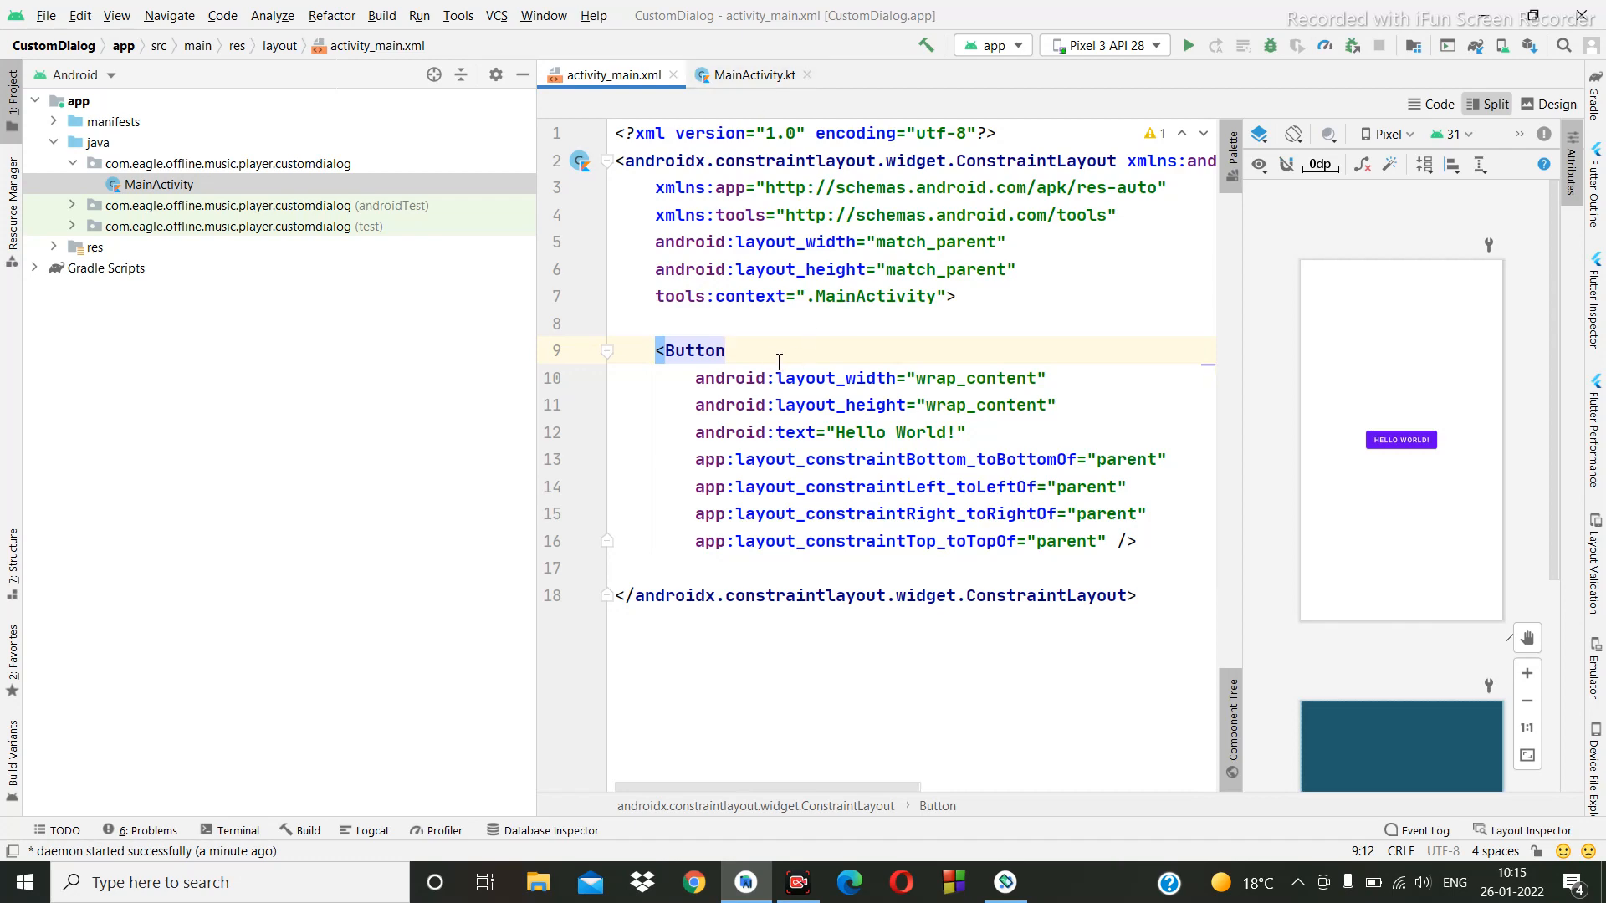
Give the Button the id @+id/btn.
key("Return")
type("id")
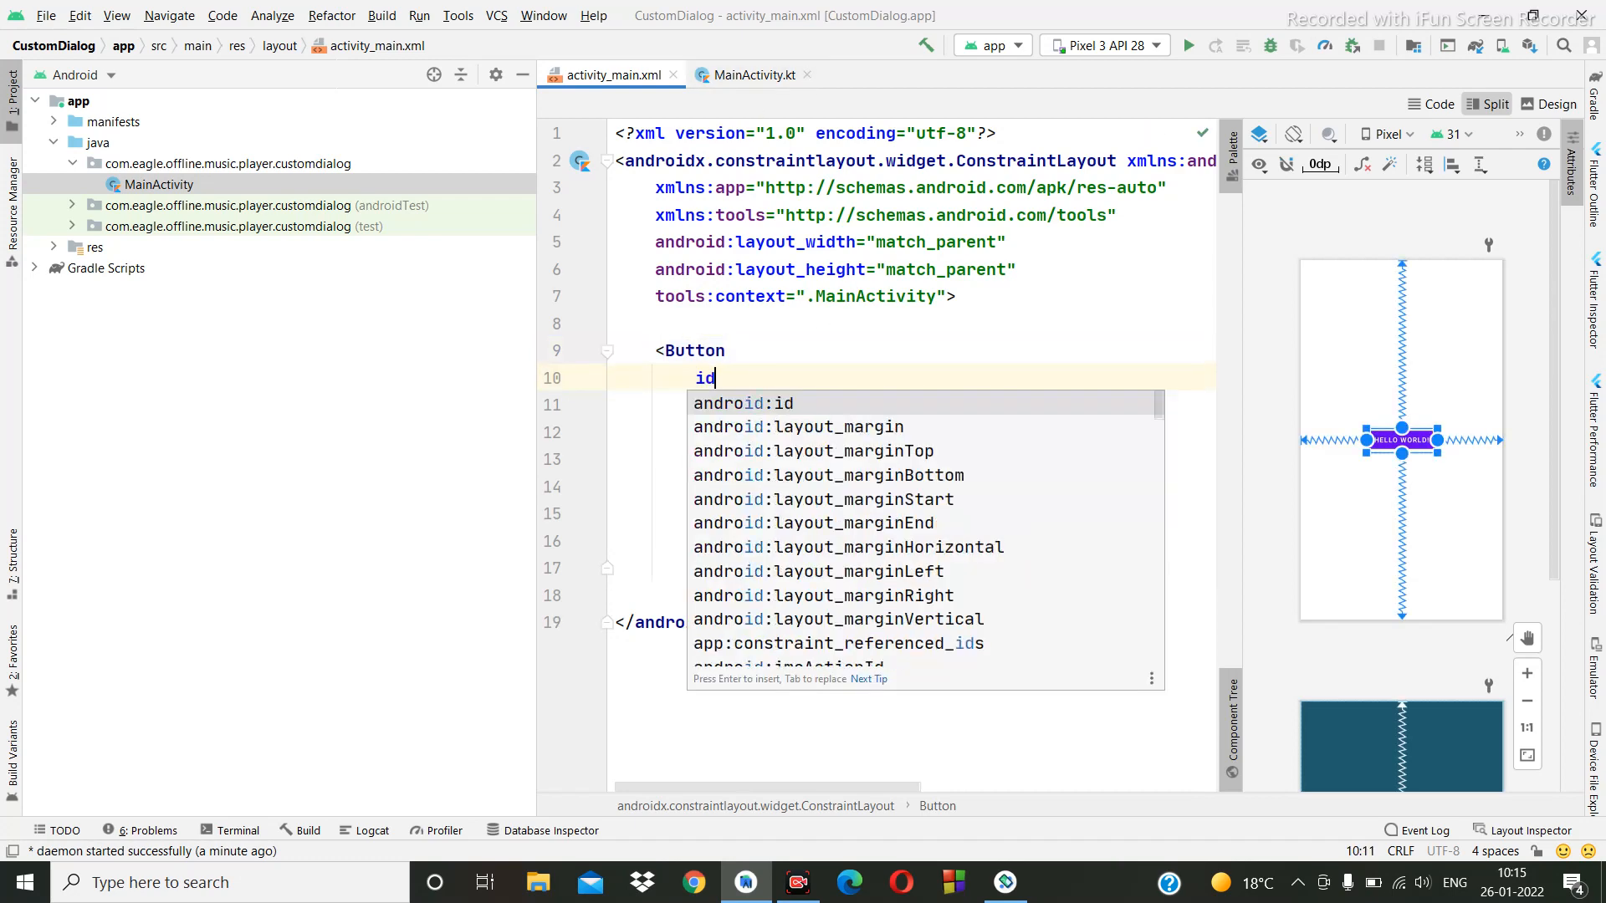
key("Return")
key("Return")
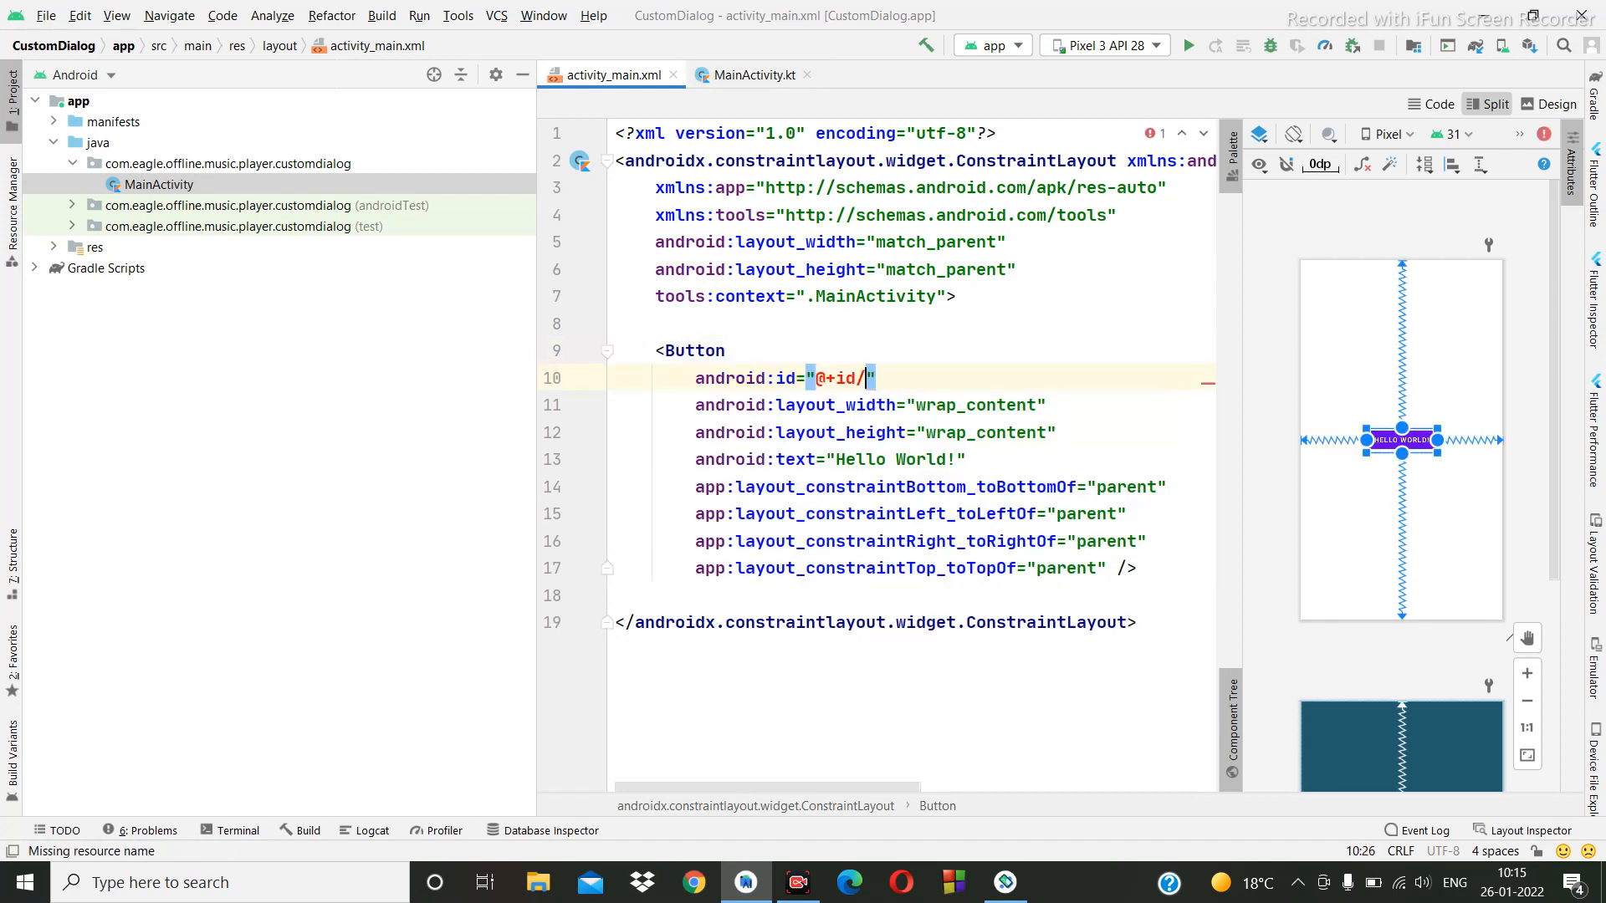
type("btn")
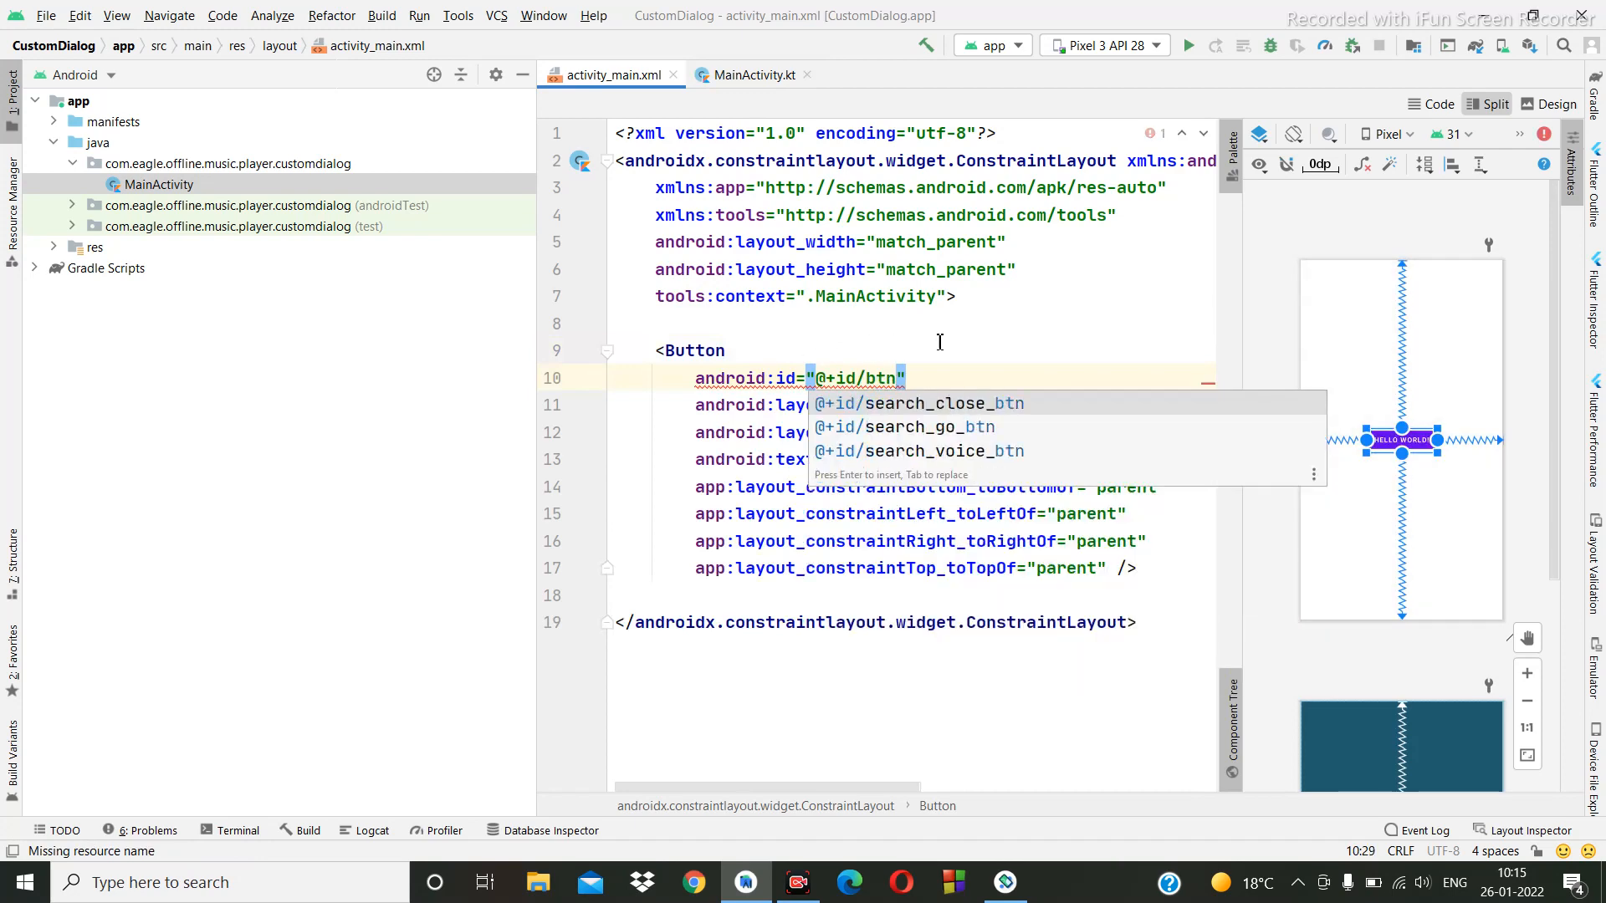
key("Escape")
In onCreate, declare btn via findViewById<Button>(R.id.btn).
left_click(755, 74)
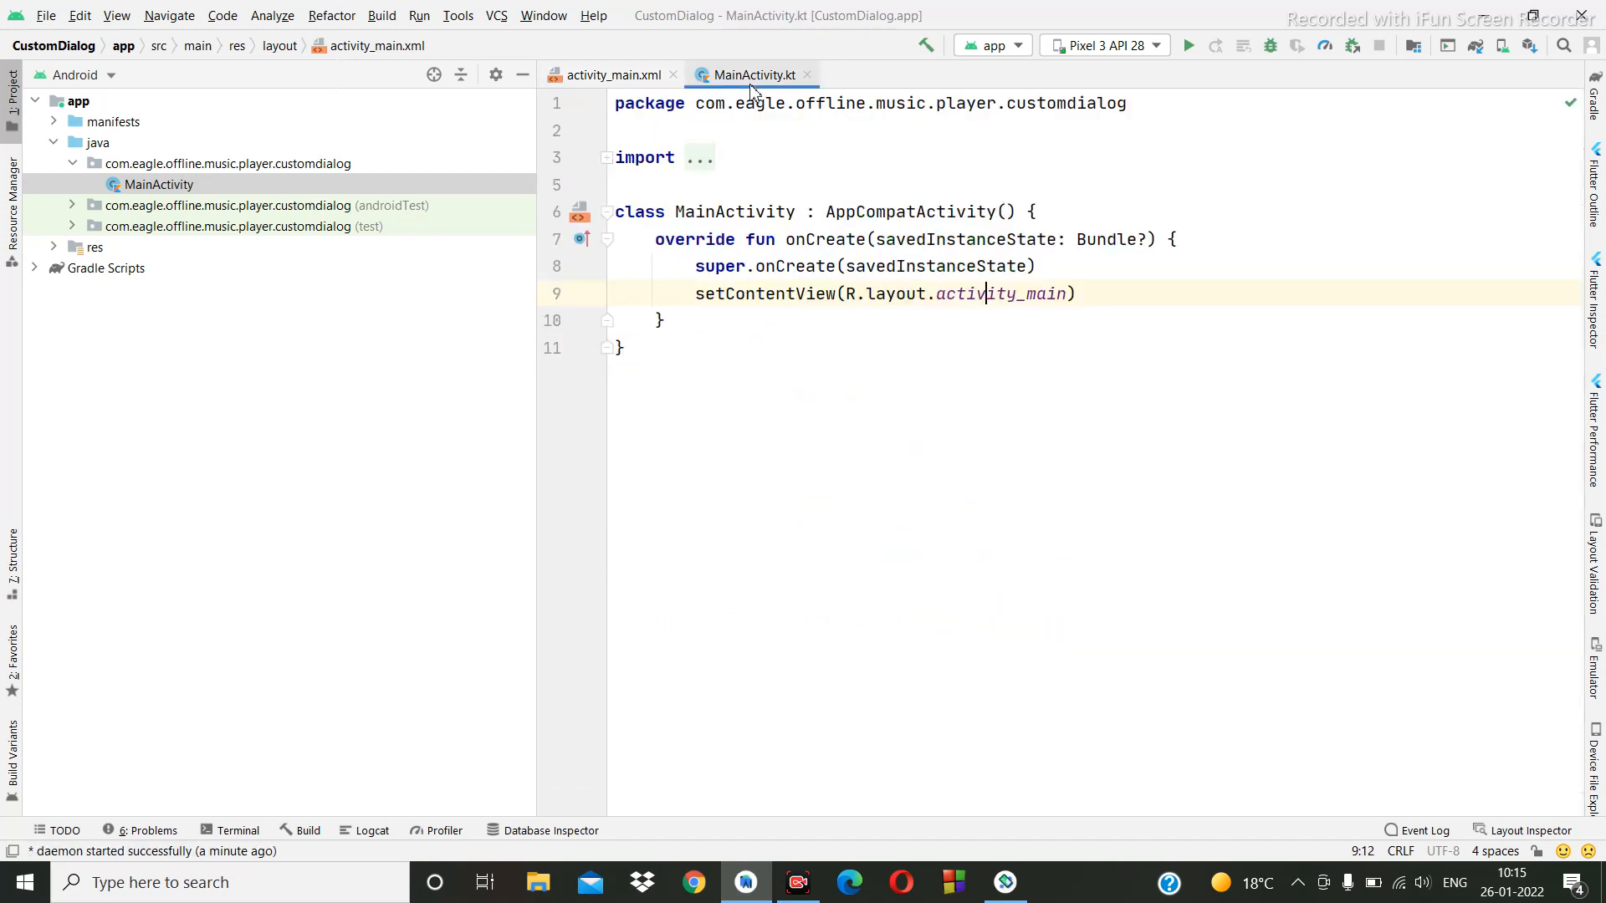
left_click(1100, 293)
key("Return")
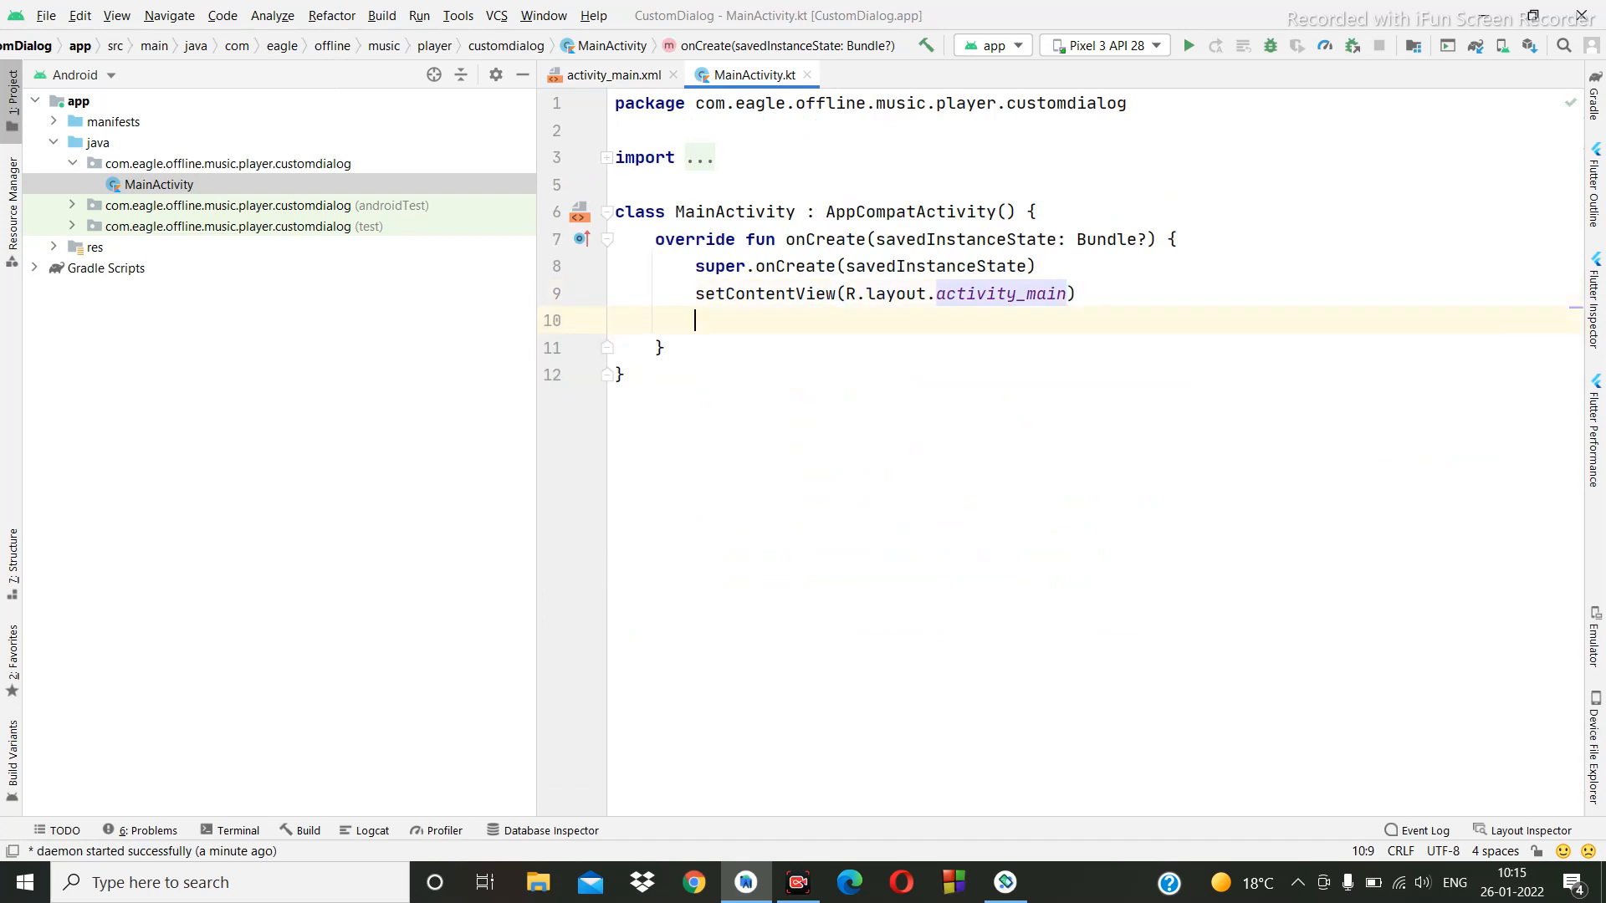
type("val")
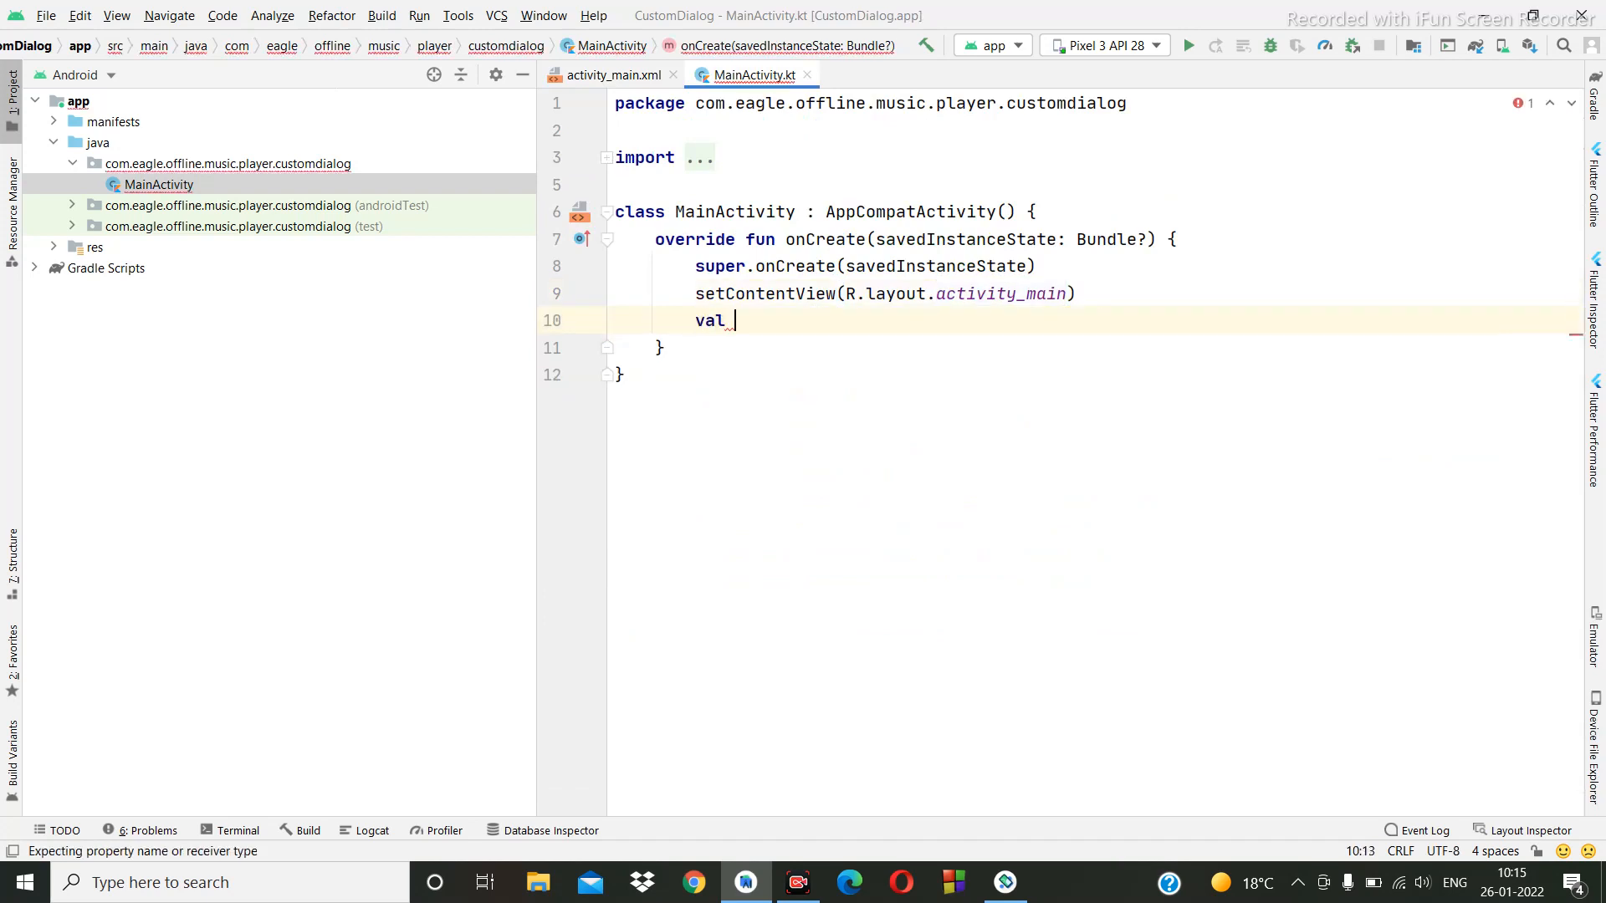
type("tn")
type(" = fin")
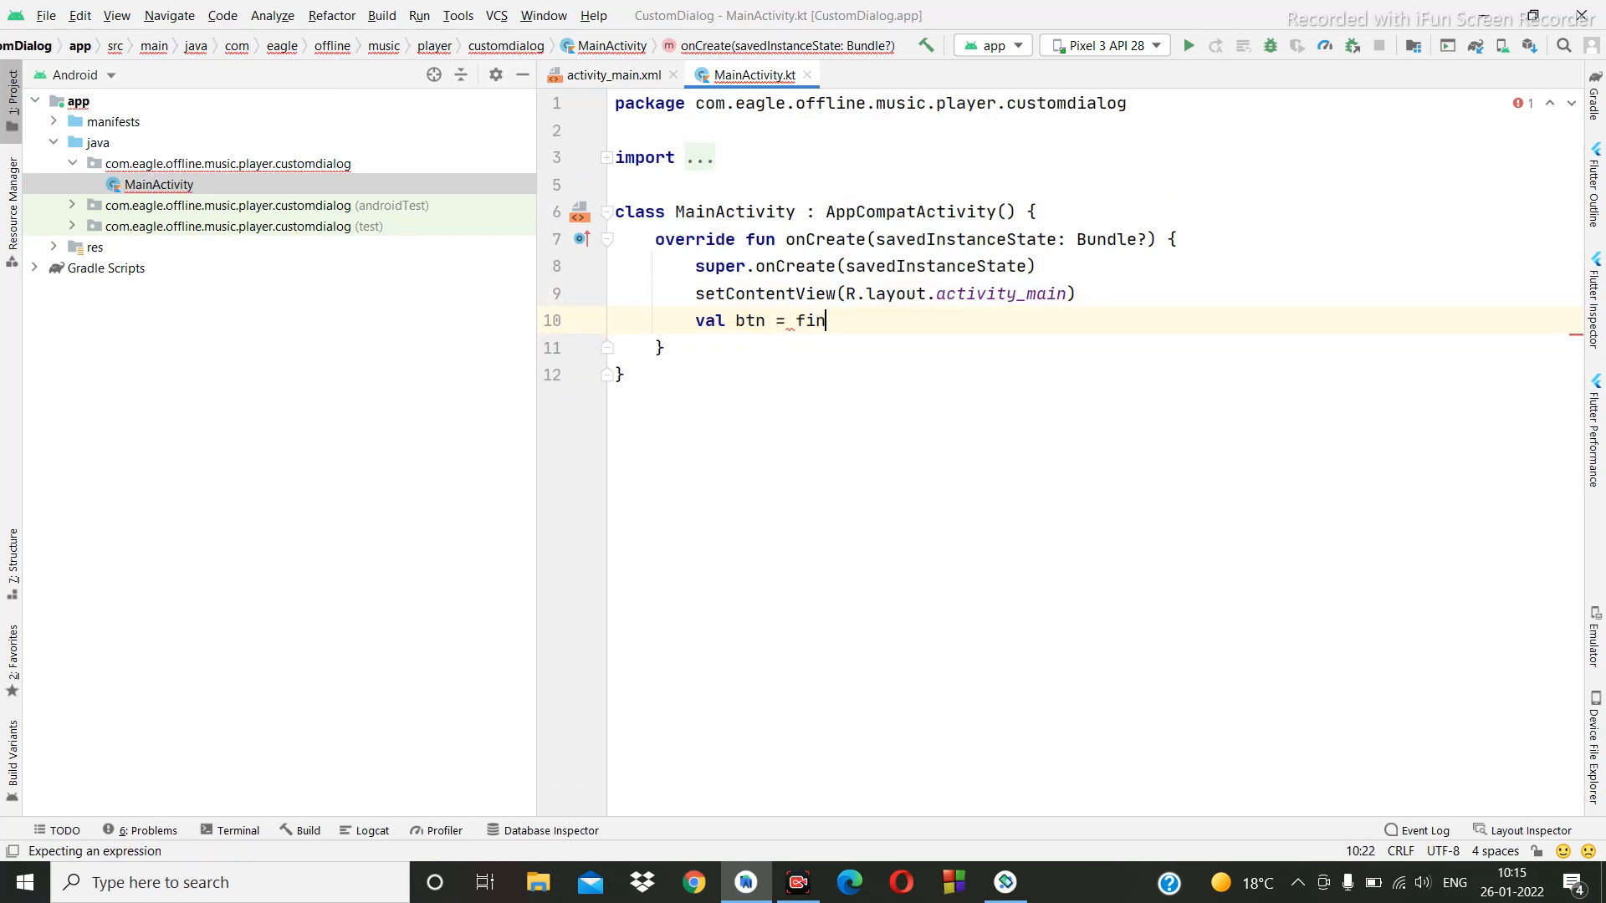
key("Tab")
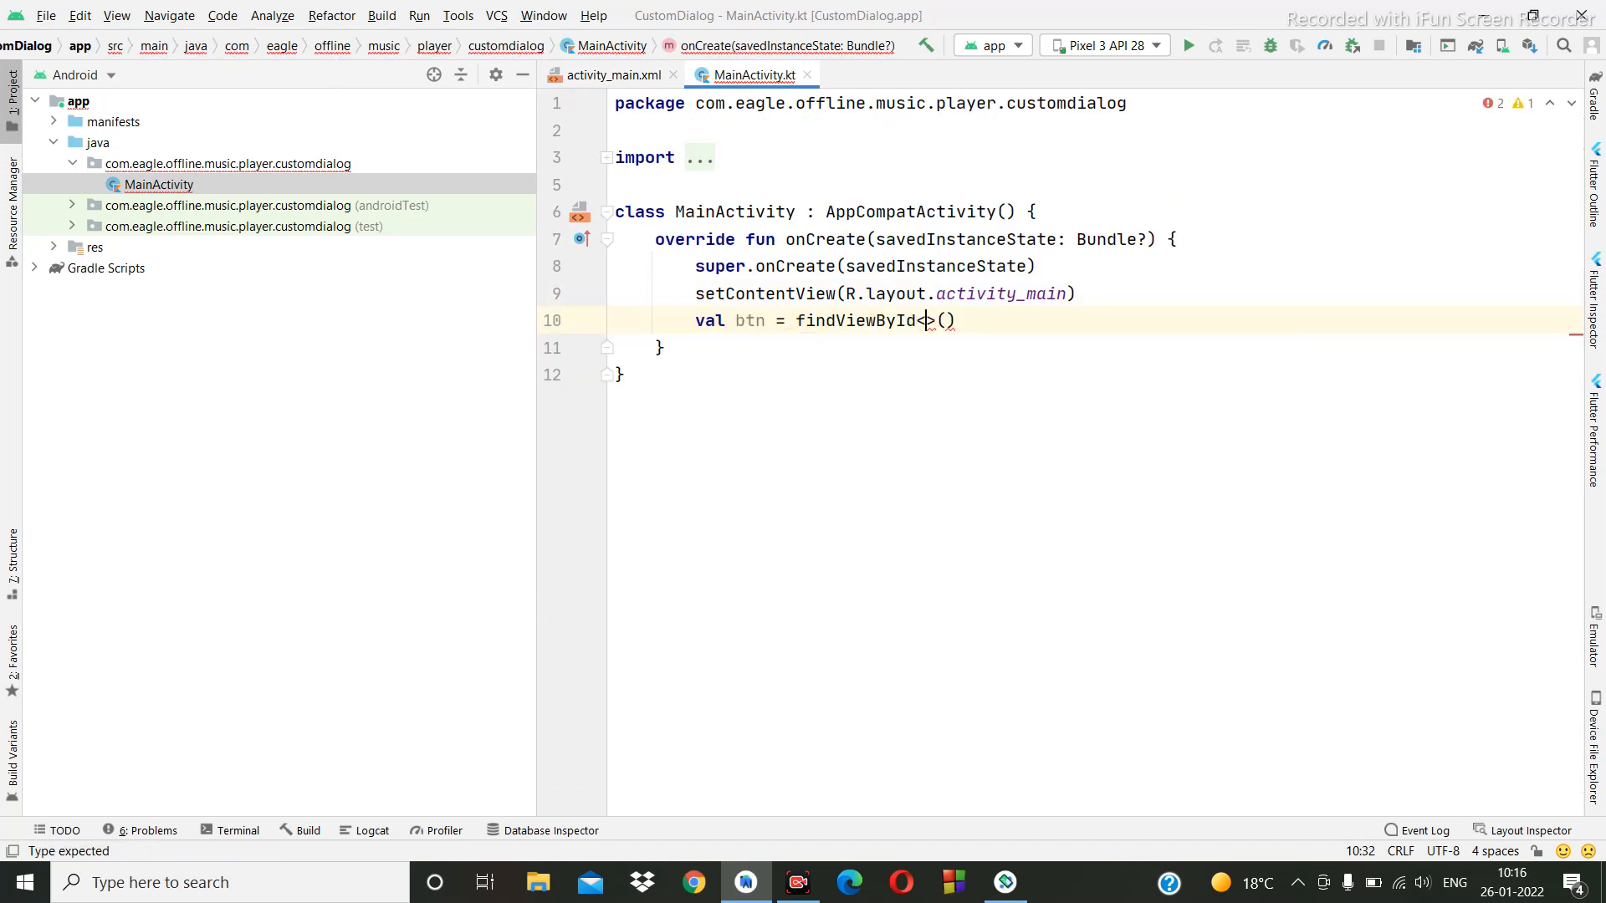
type("Bu")
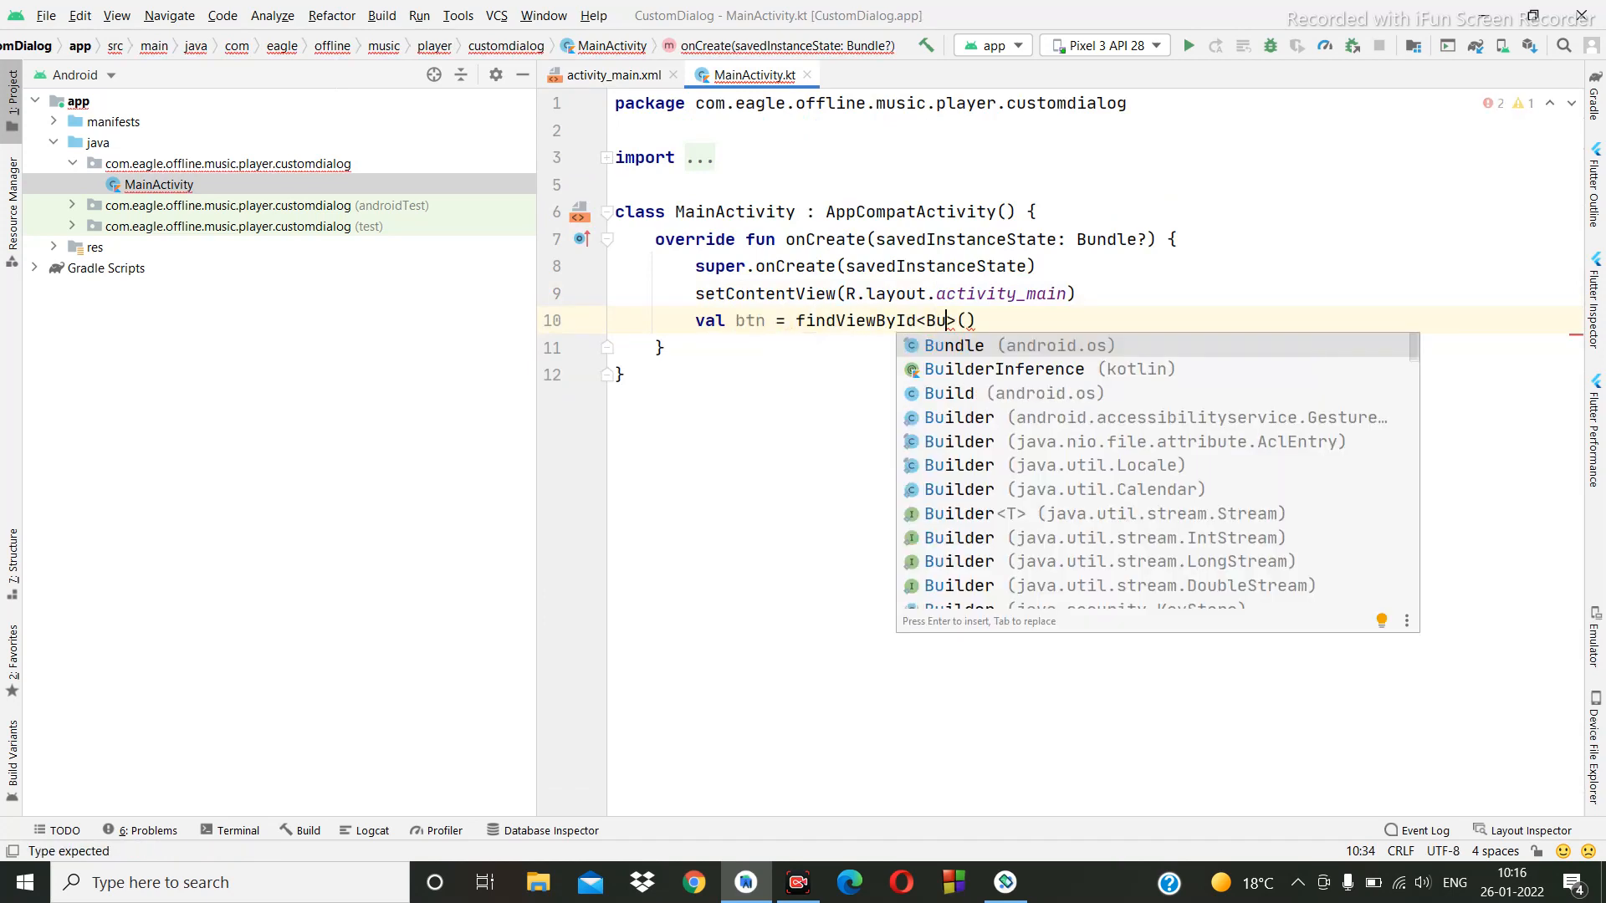
type("tt")
key("Return")
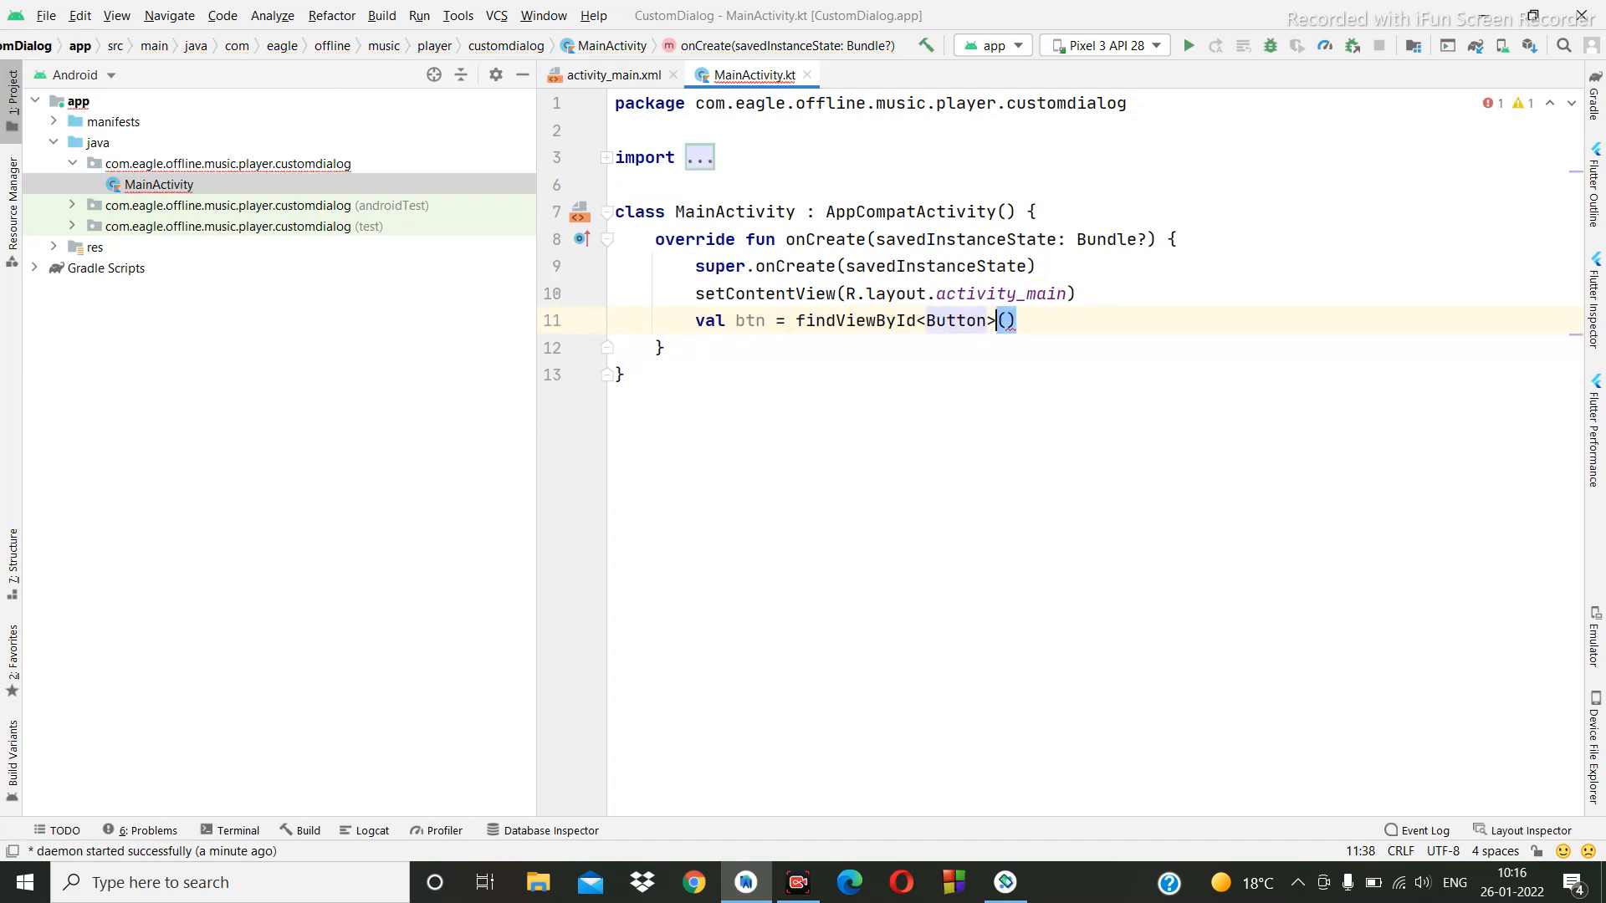
key("Right")
type("R.")
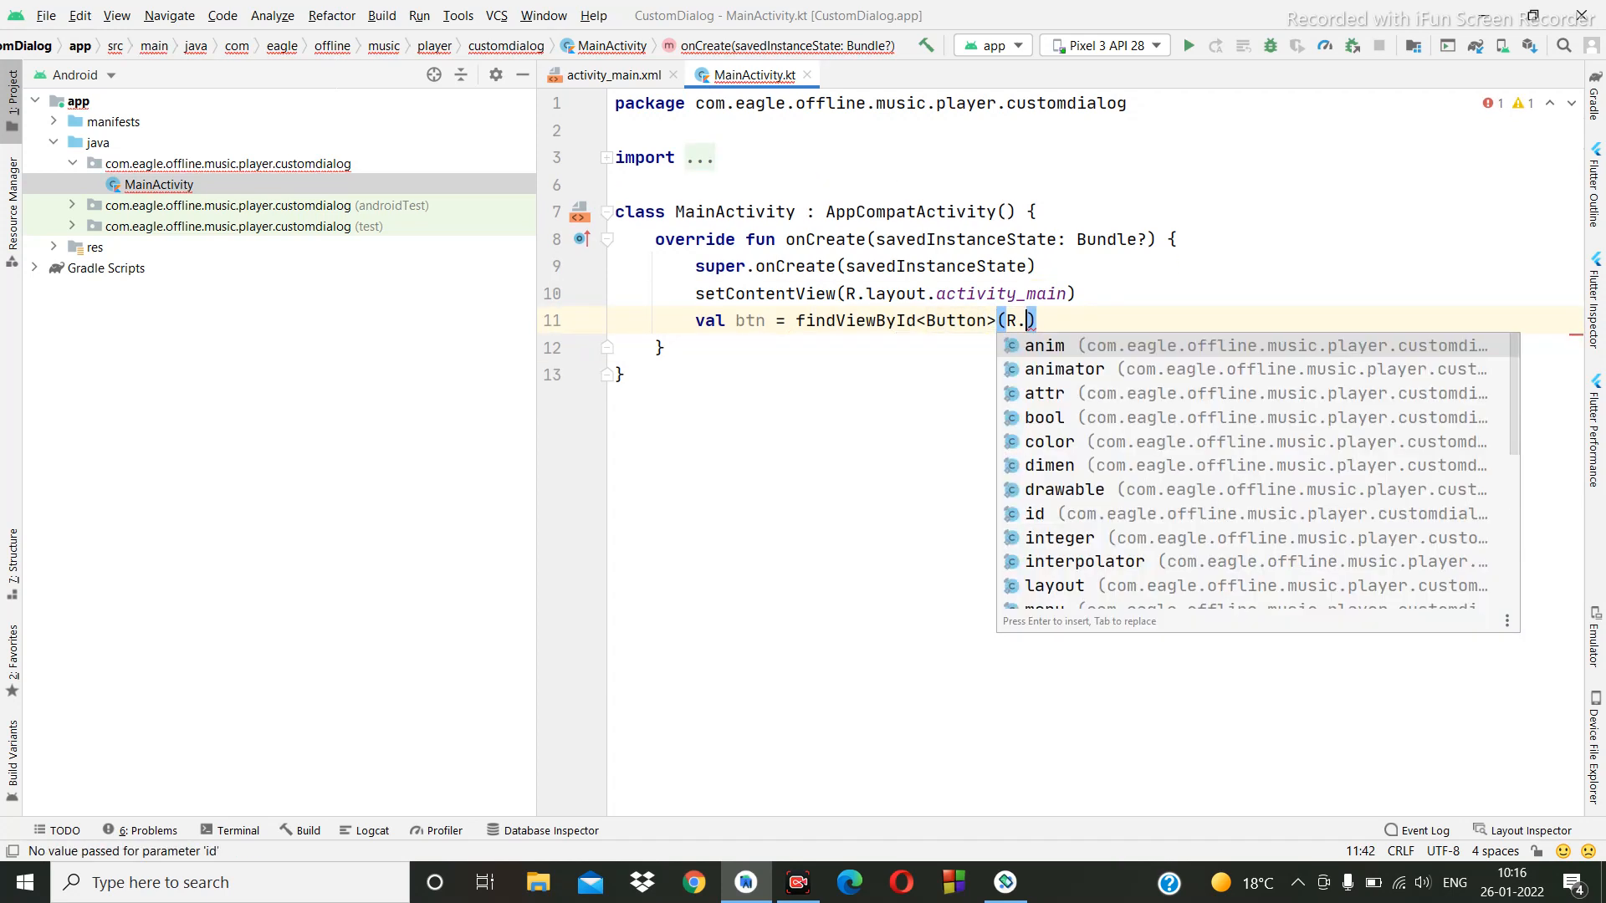
type("id")
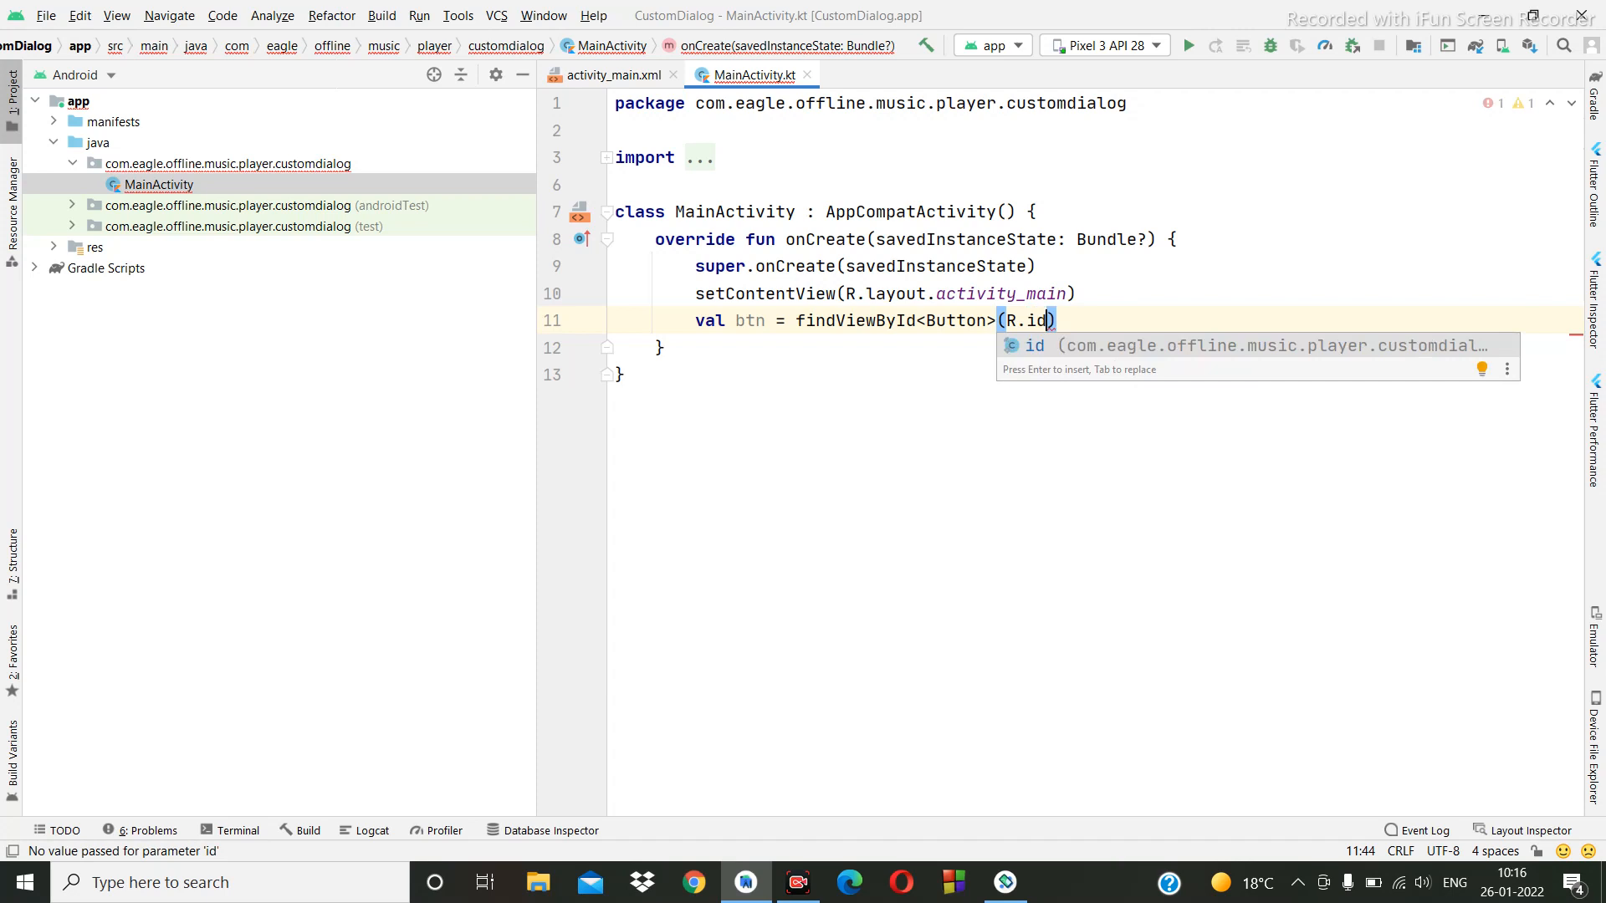
type(".bu")
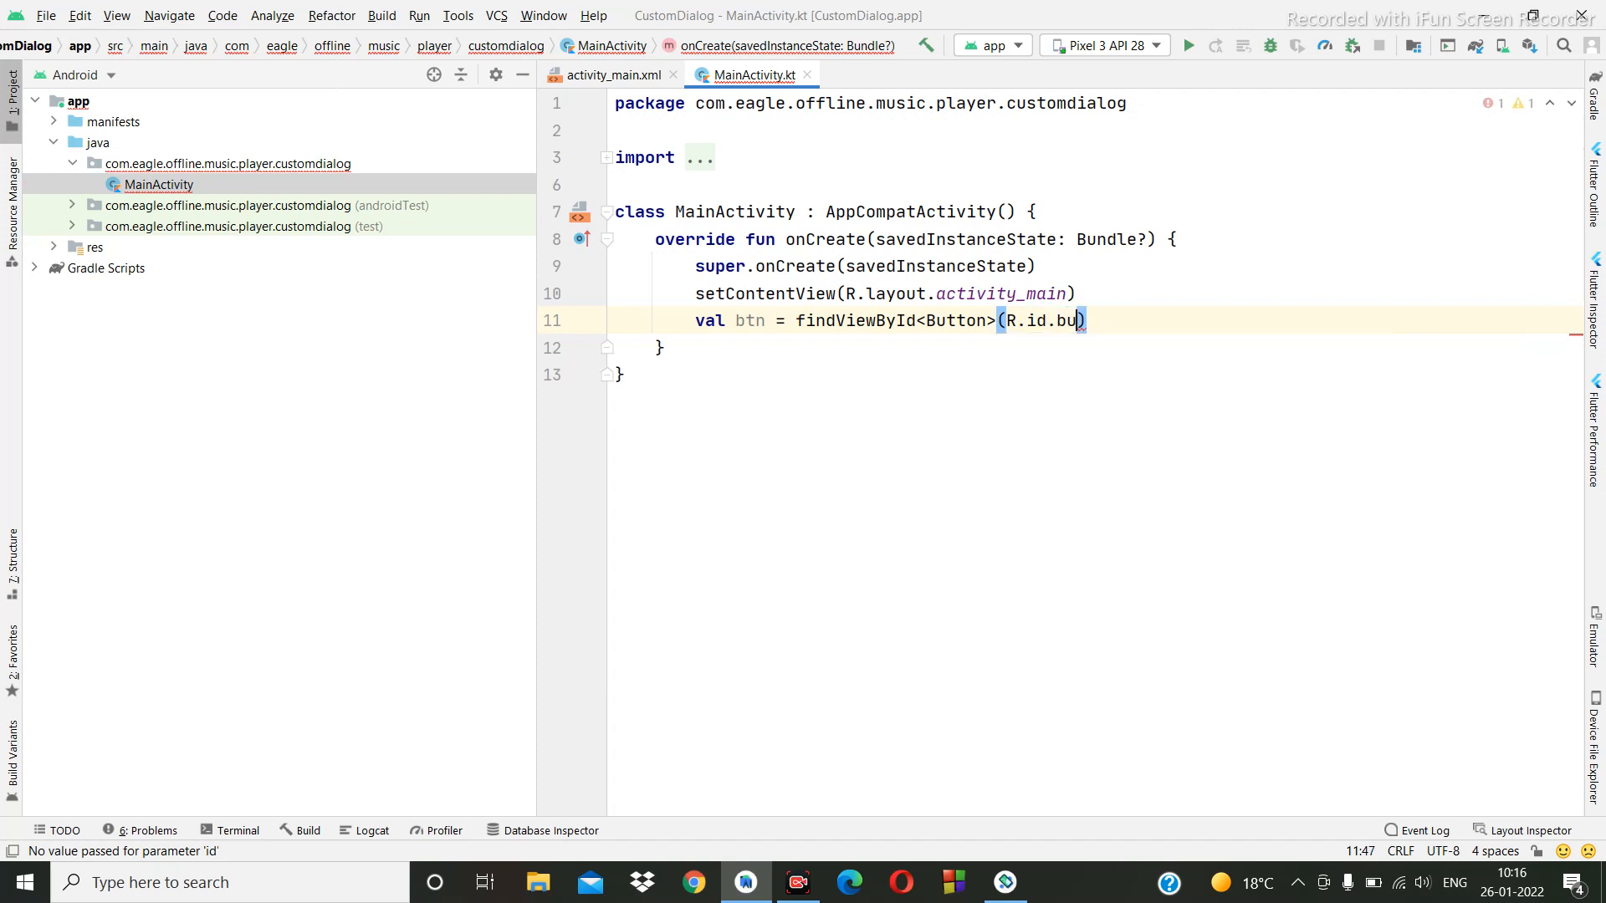
key("BackSpace")
type("t")
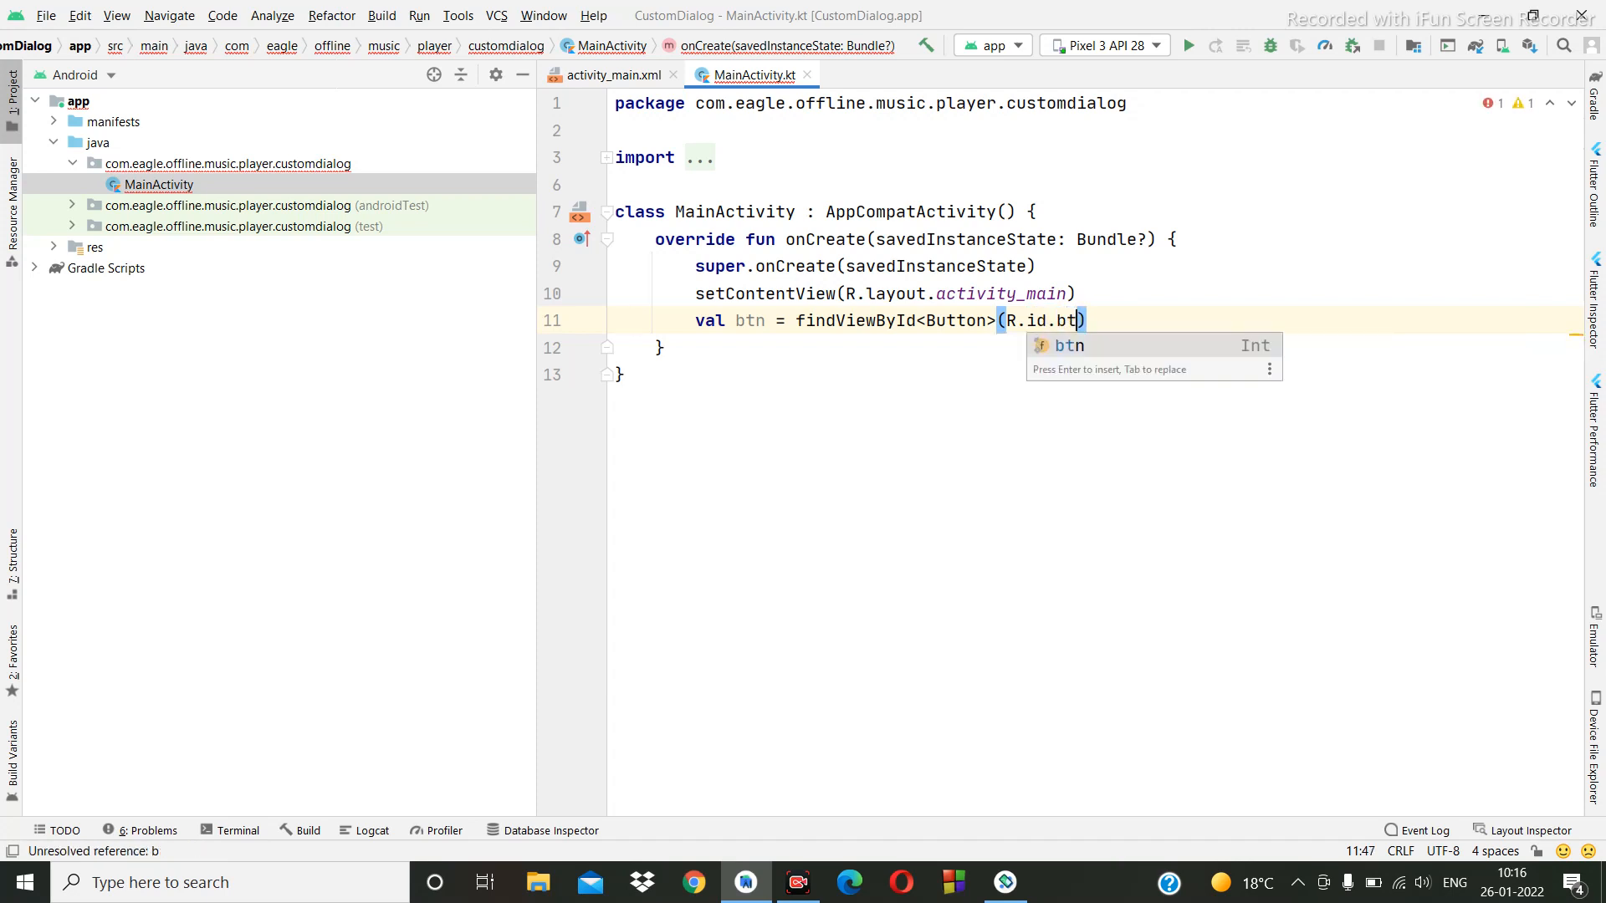
key("Return")
key("Return")
key("Return")
type("tn.set")
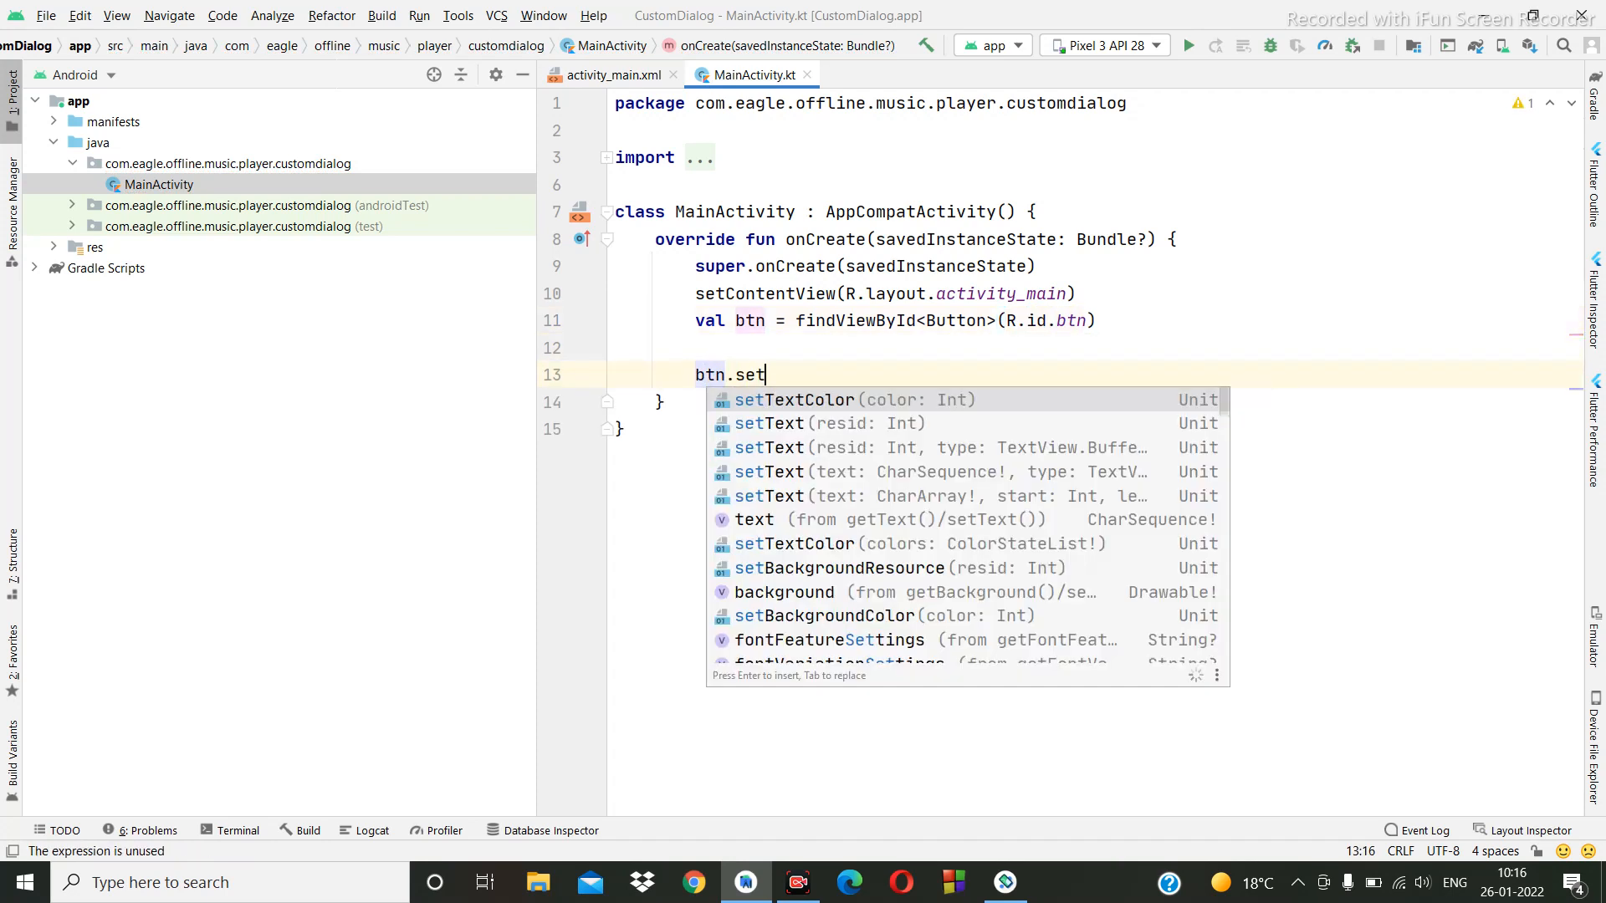
type("O")
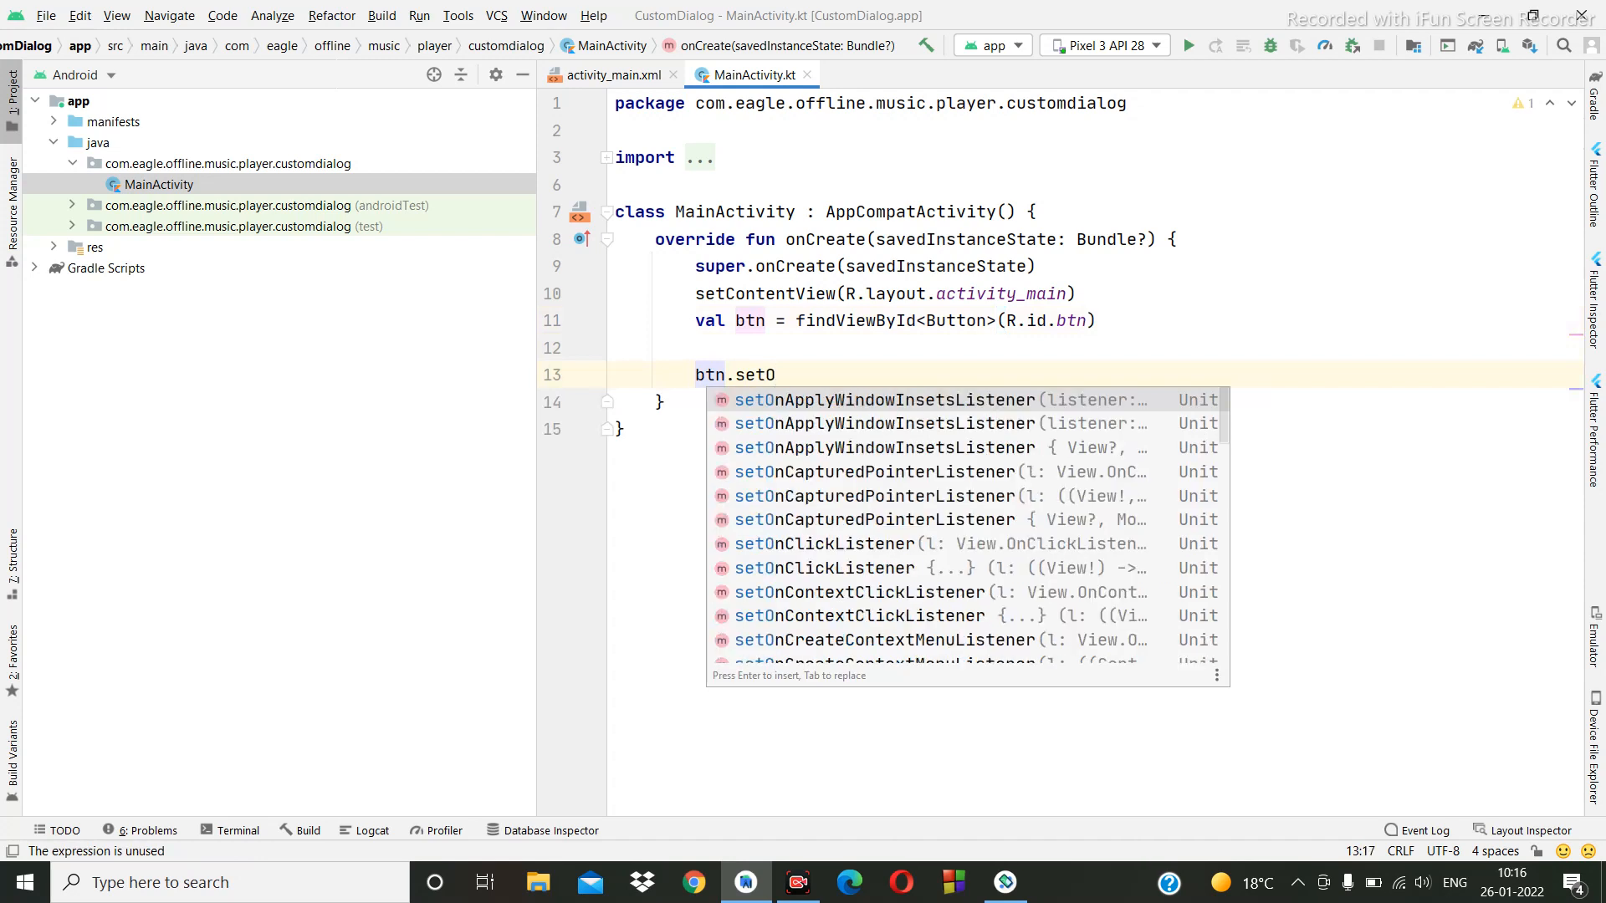
Add an empty btn.setOnClickListener { } block with curly braces.
key("Down")
key("Down")
key("Down")
key("Down")
key("Return")
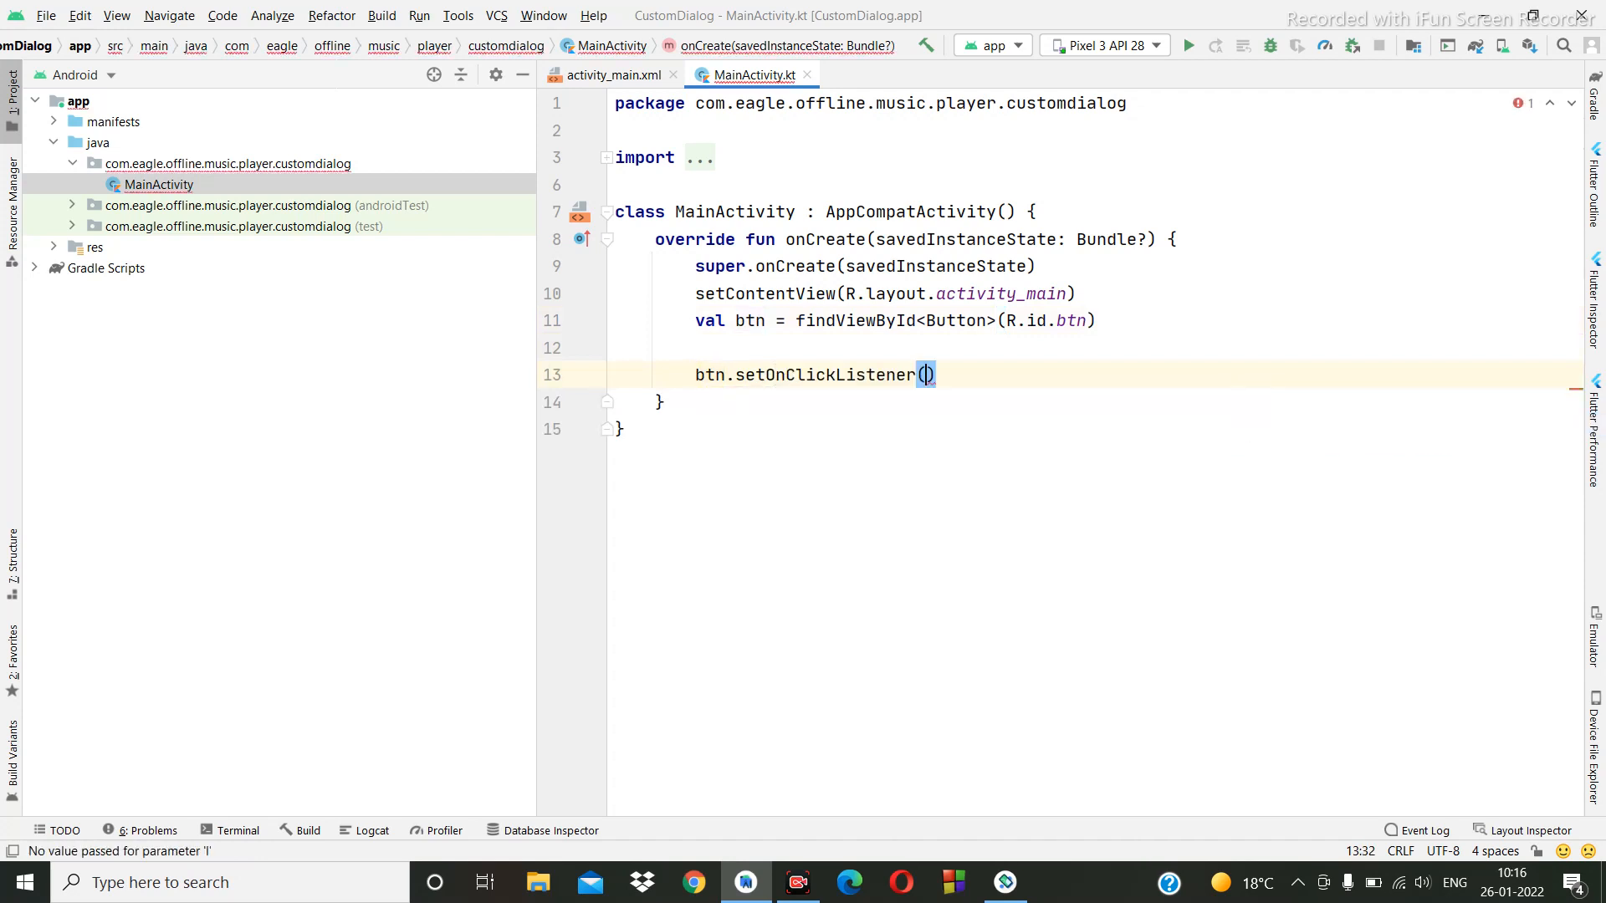
key("Return")
key("BackSpace")
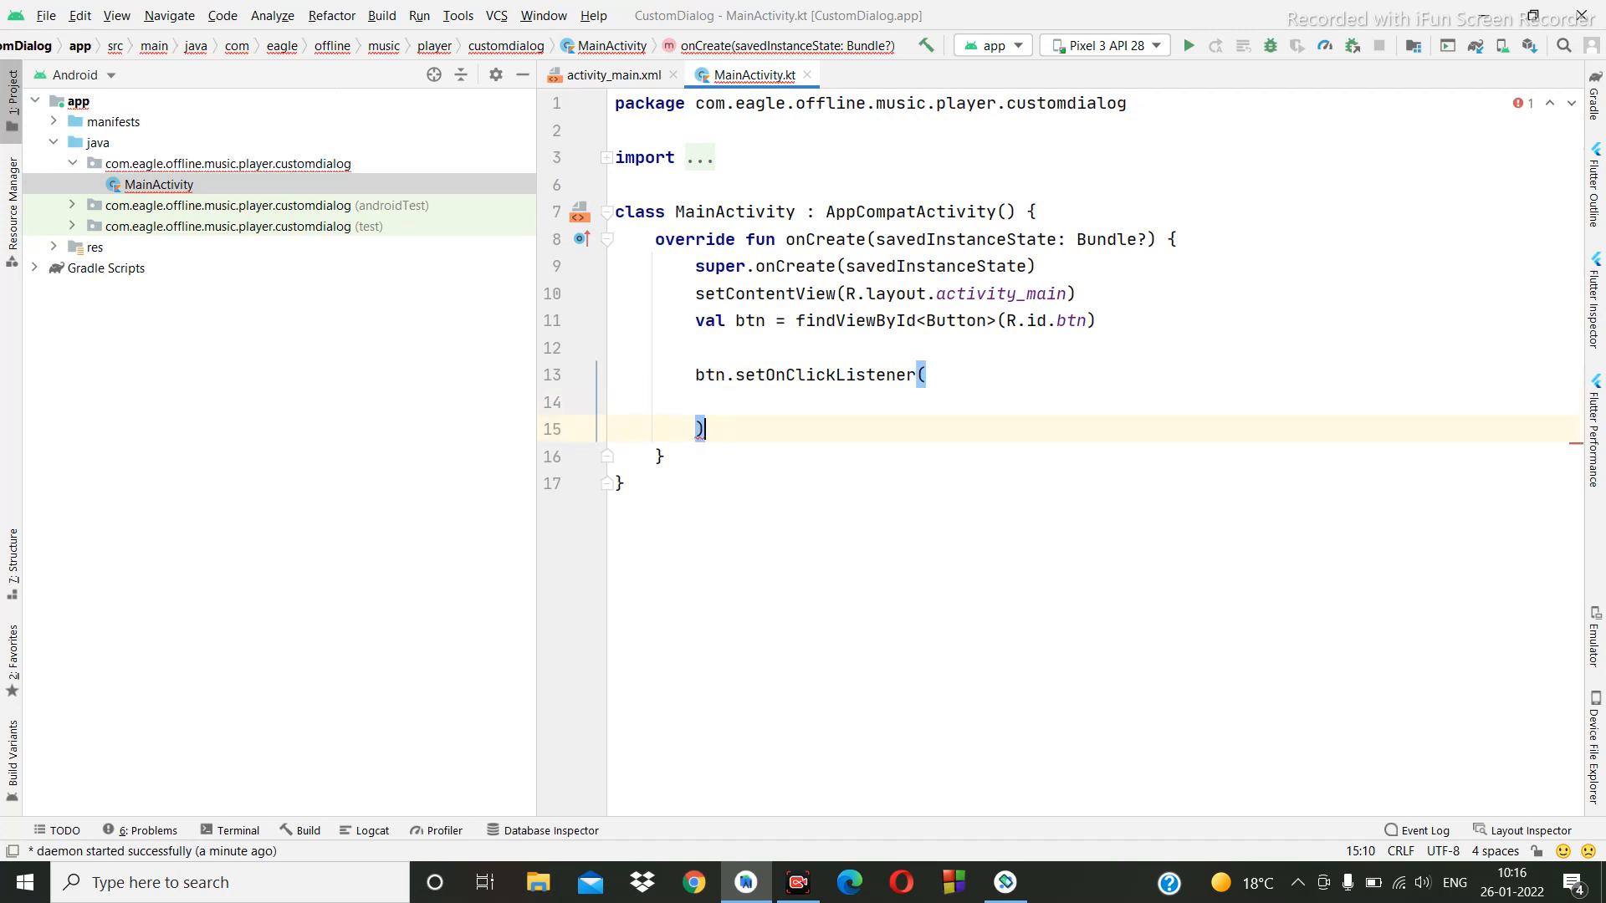
key("BackSpace")
key("BackSpace")
key("BackSpace")
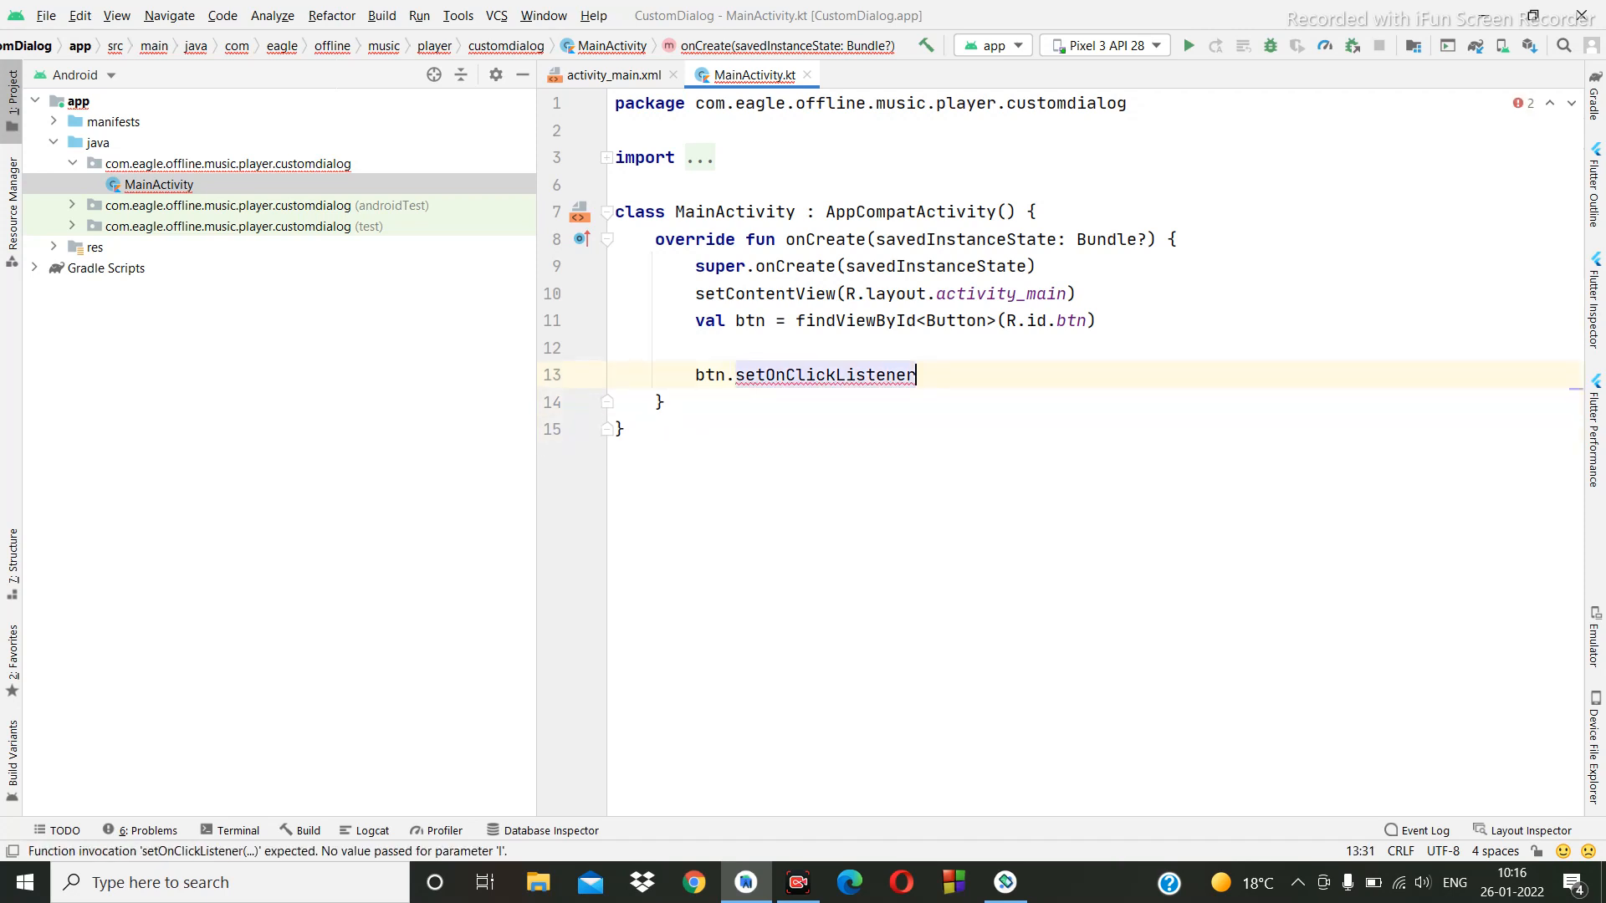
type("{")
key("Return")
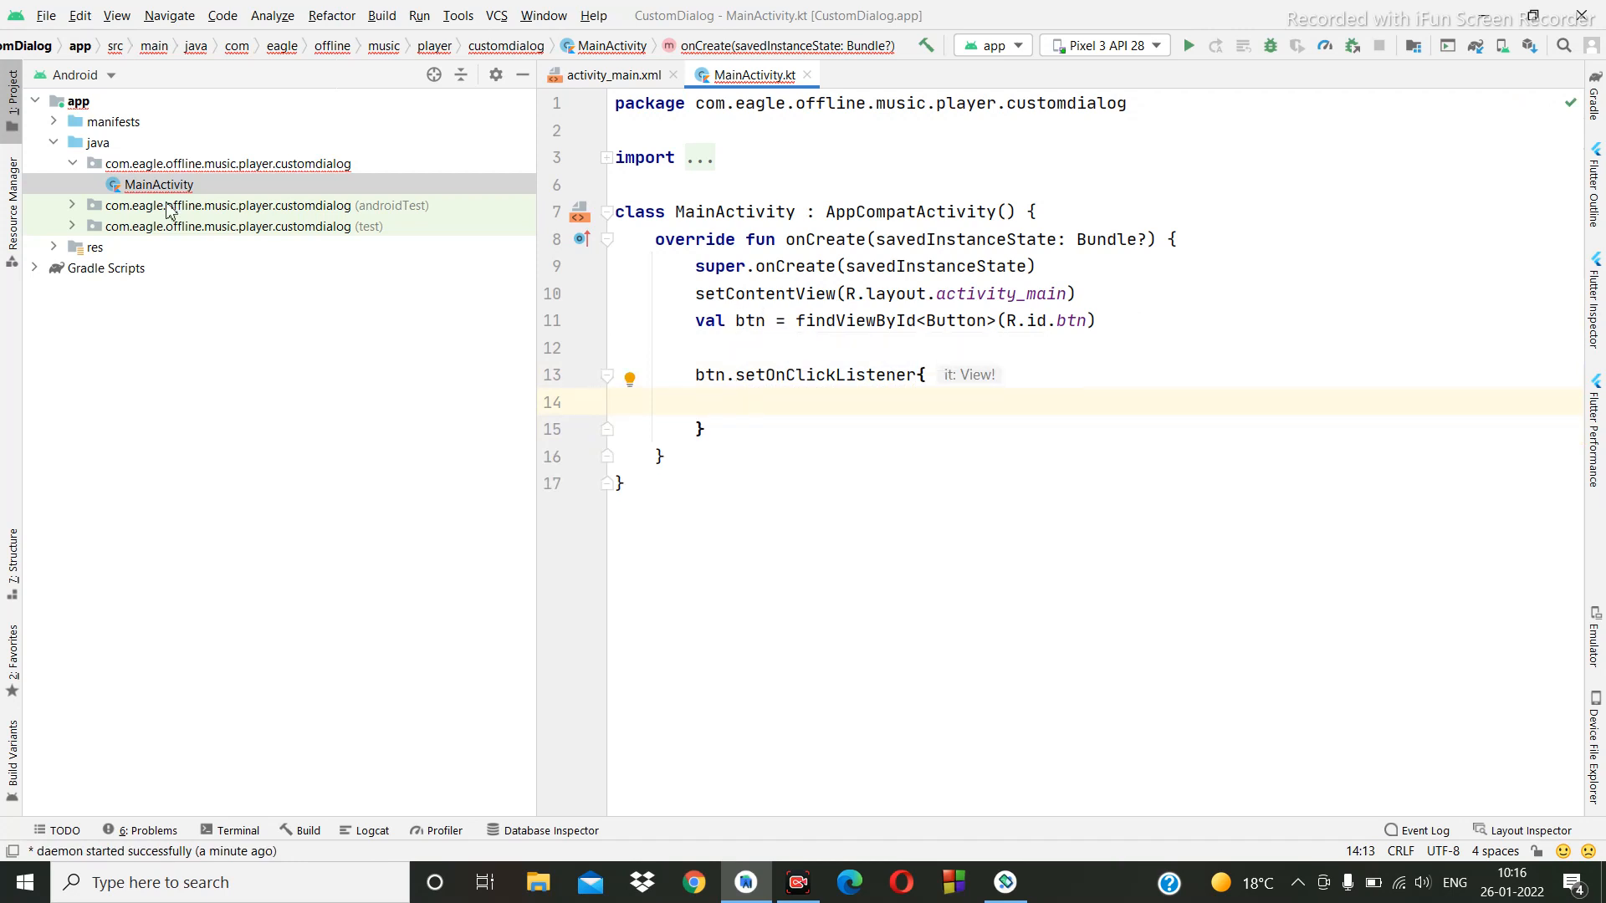
left_click(55, 248)
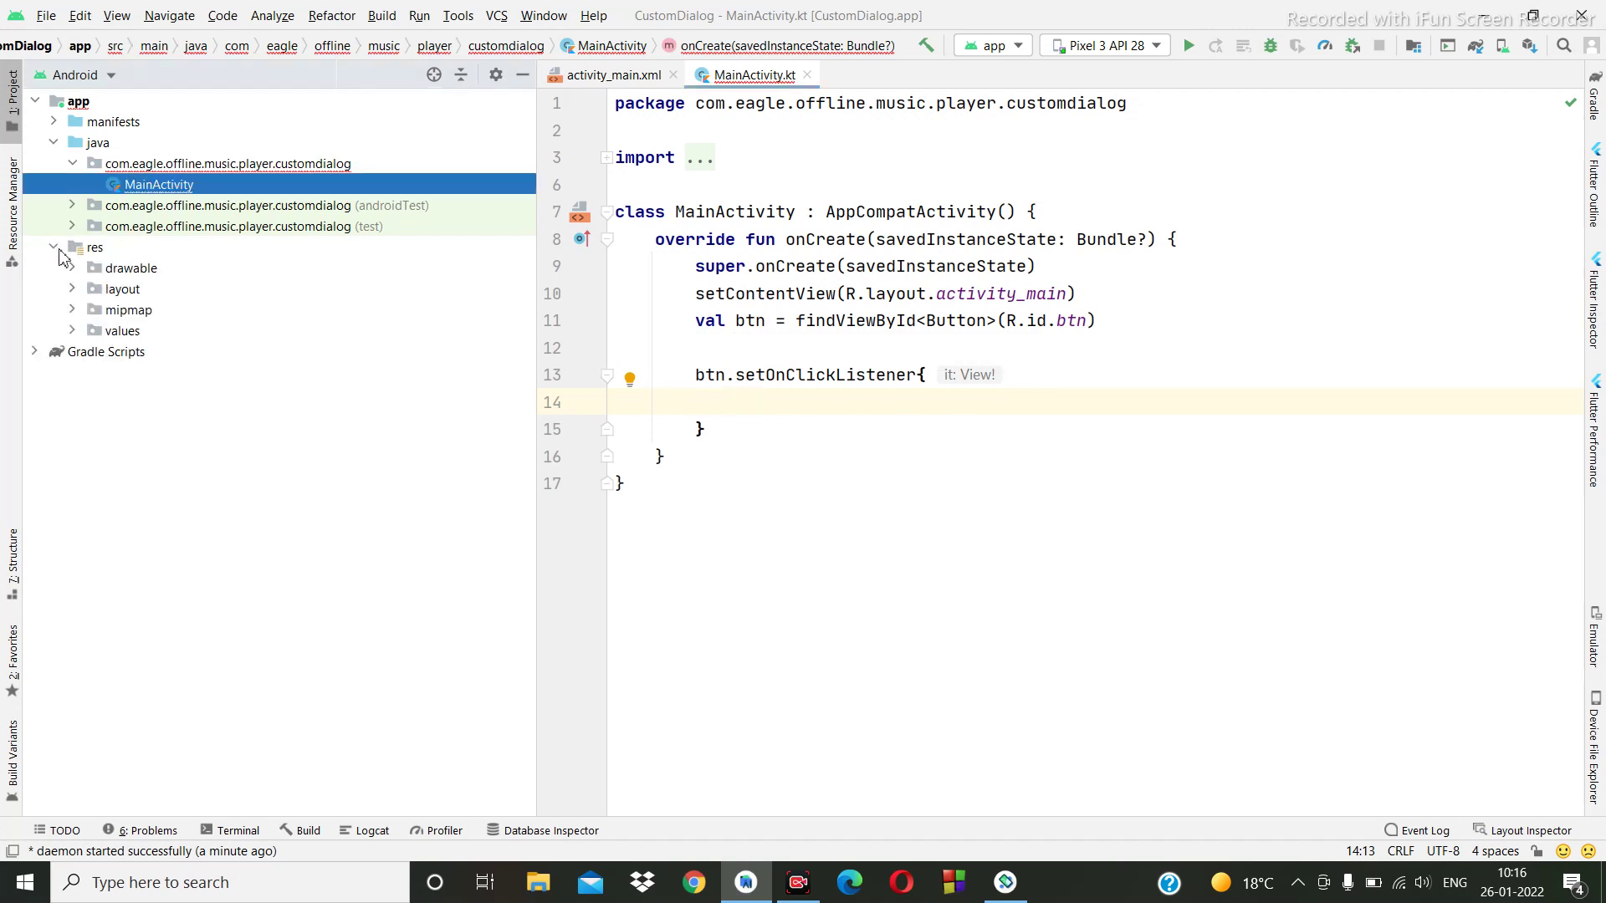
Create a new layout resource file my_custom_dialog under res/layout.
left_click(121, 289)
right_click(122, 289)
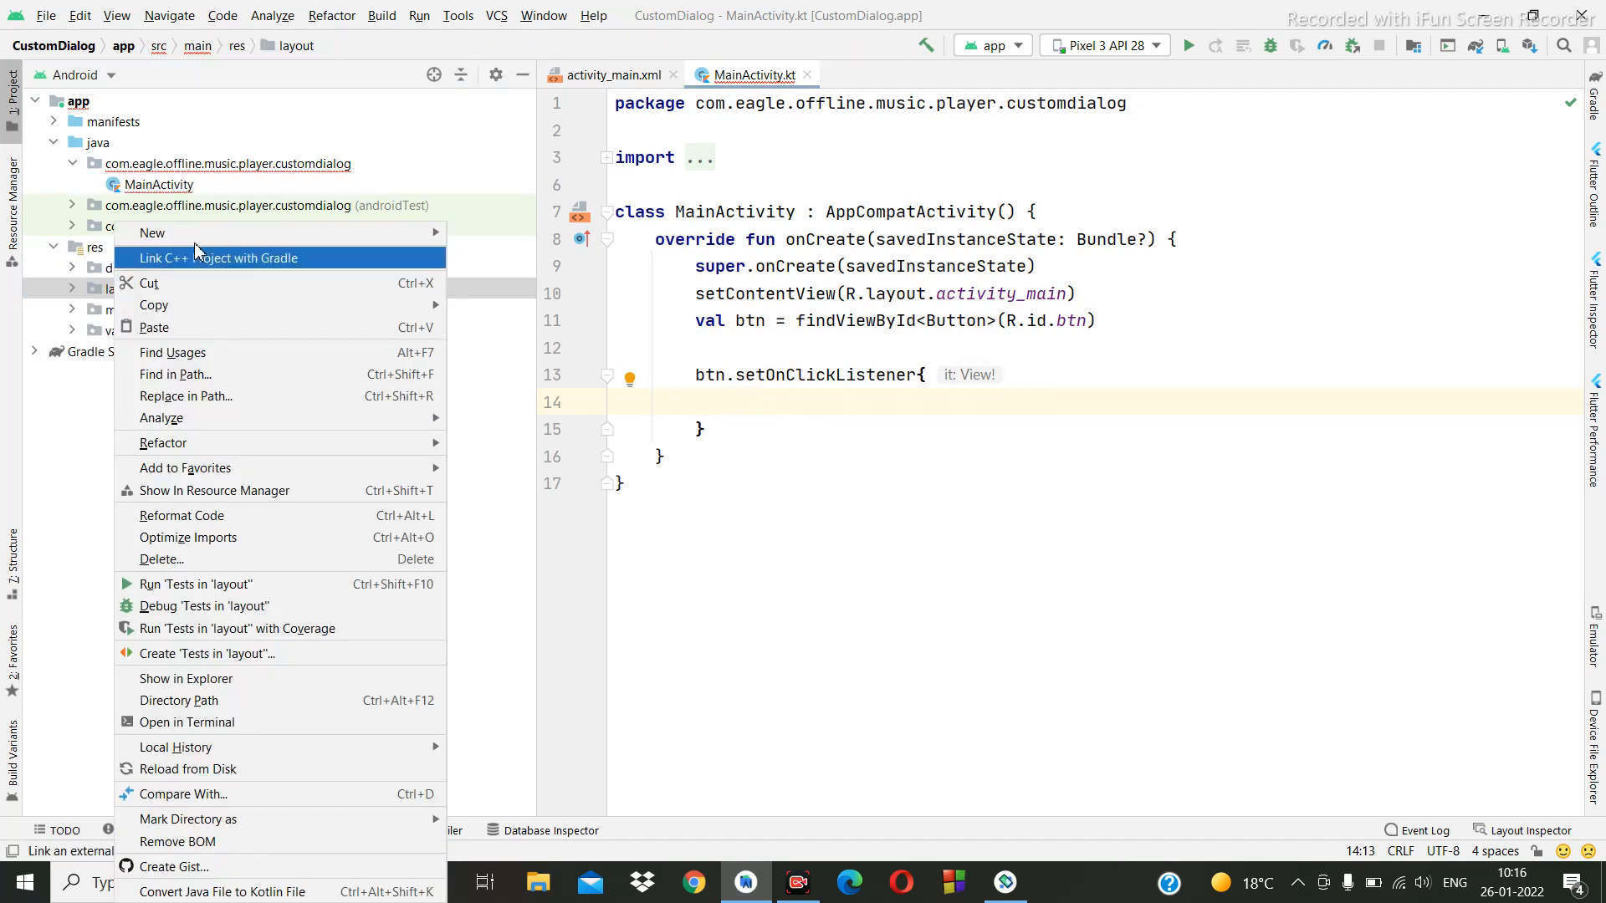
mouse_move(151, 233)
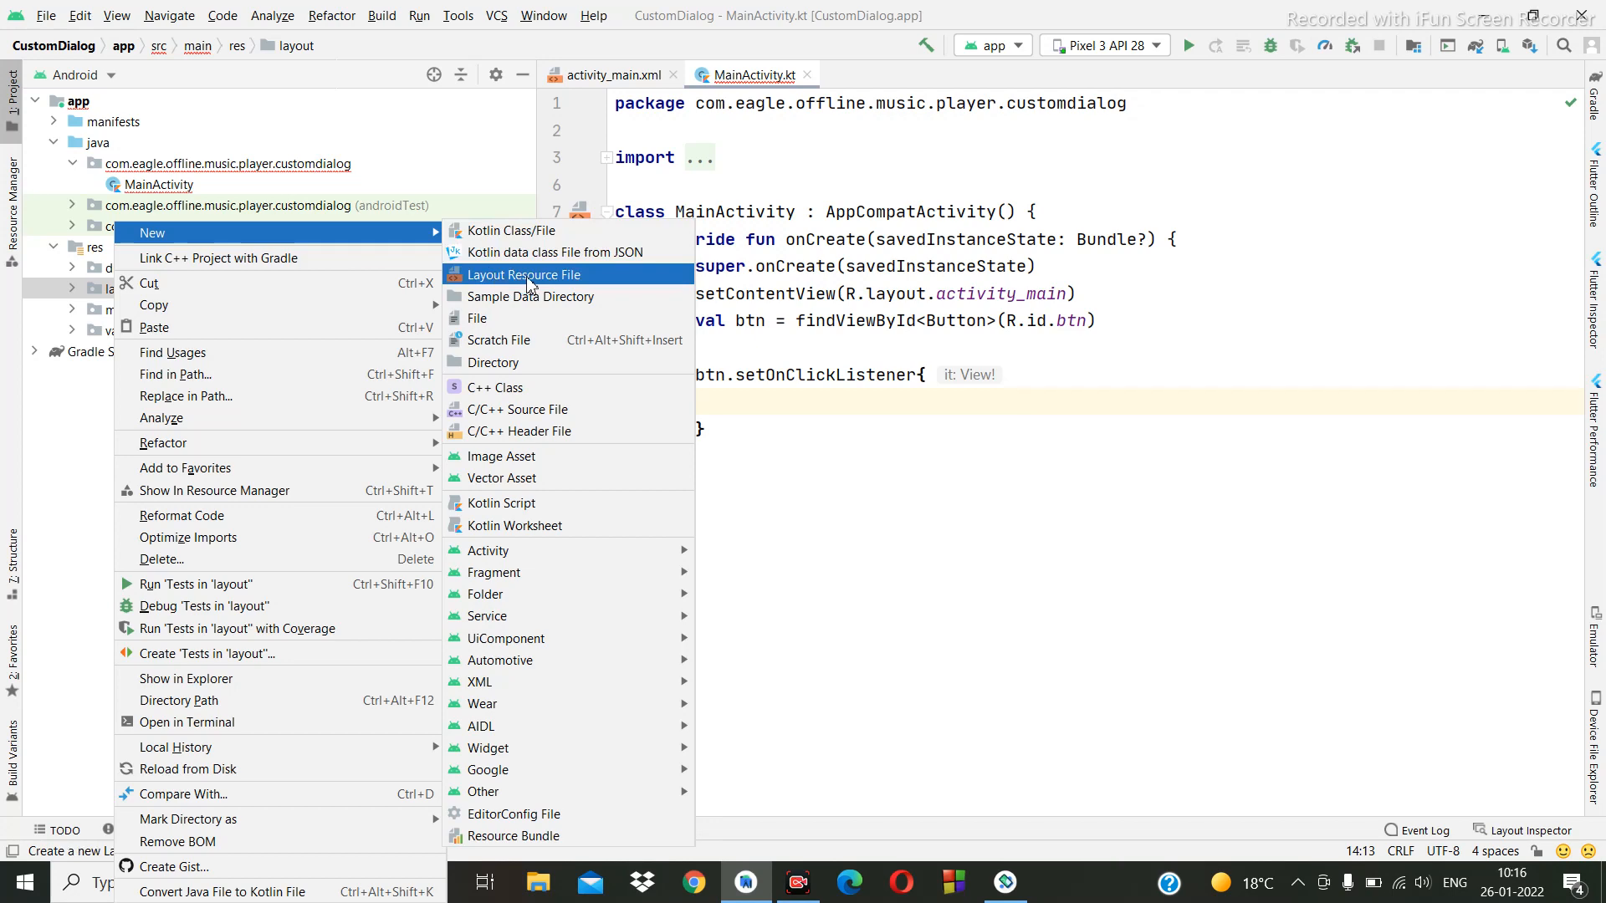
left_click(524, 275)
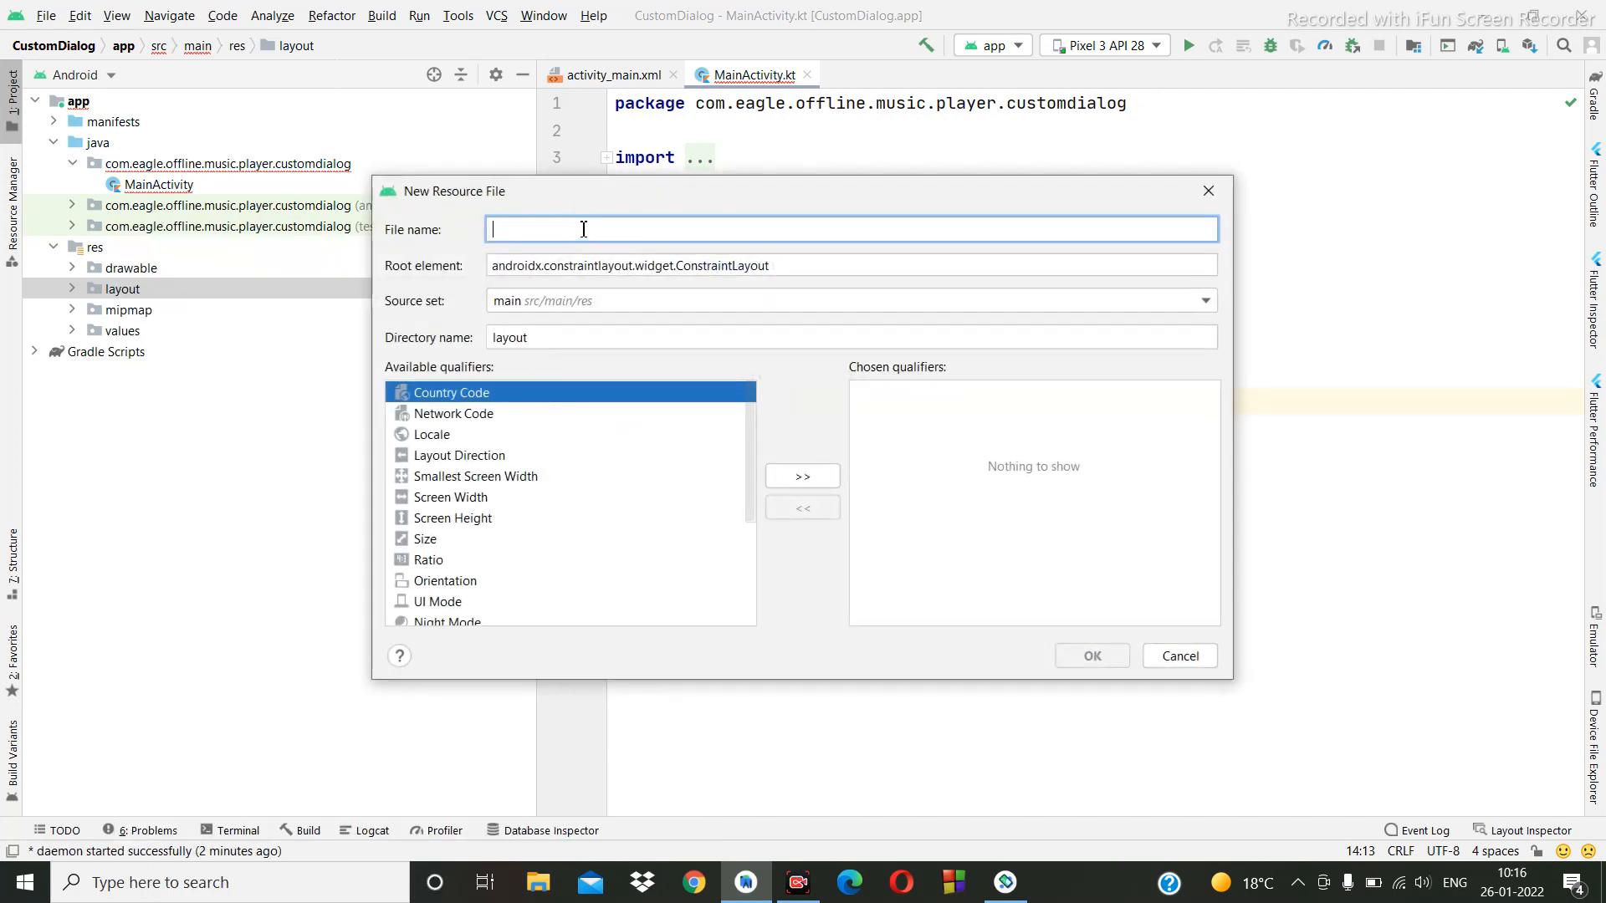
type("my_custom_dialog")
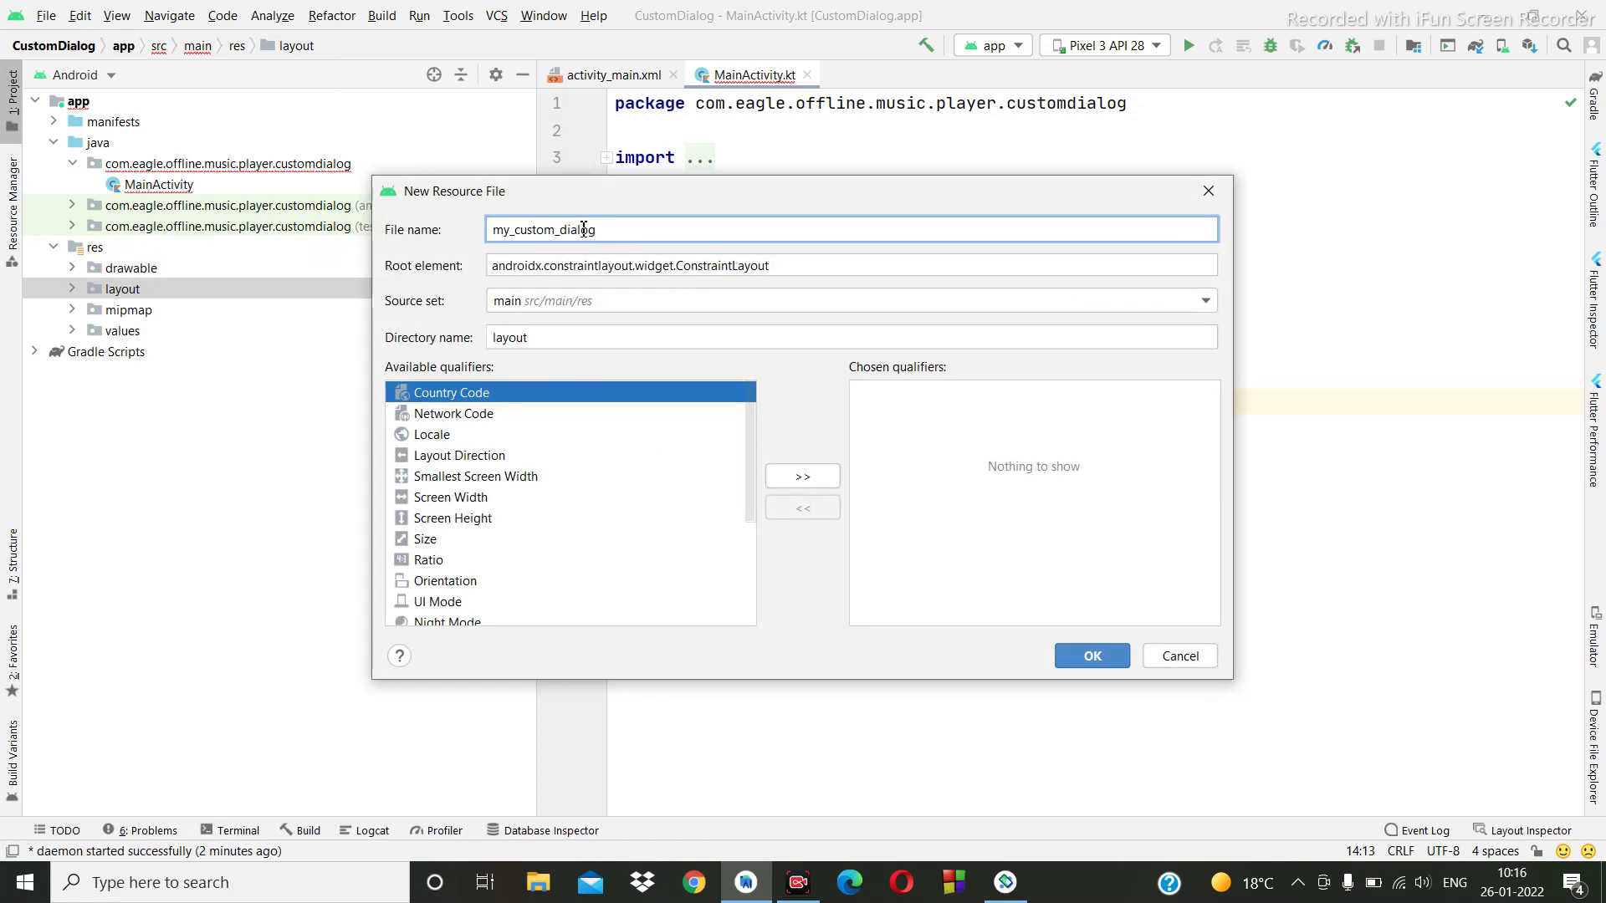
key("Return")
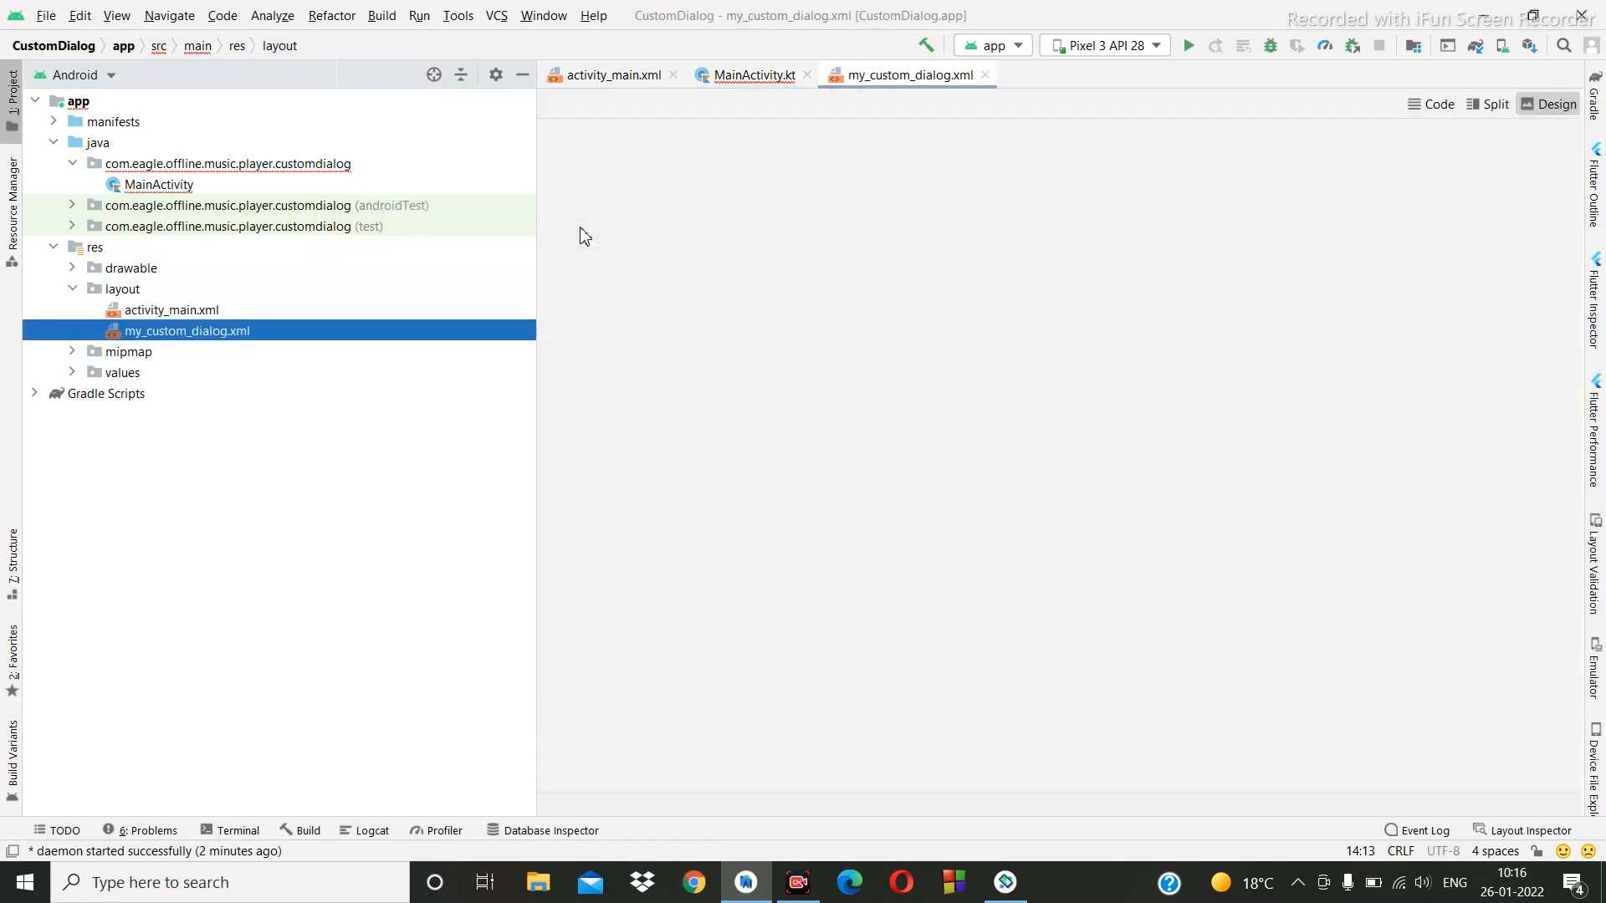
Show my_custom_dialog.xml in Split view with blank lines inside the root.
left_click(1489, 104)
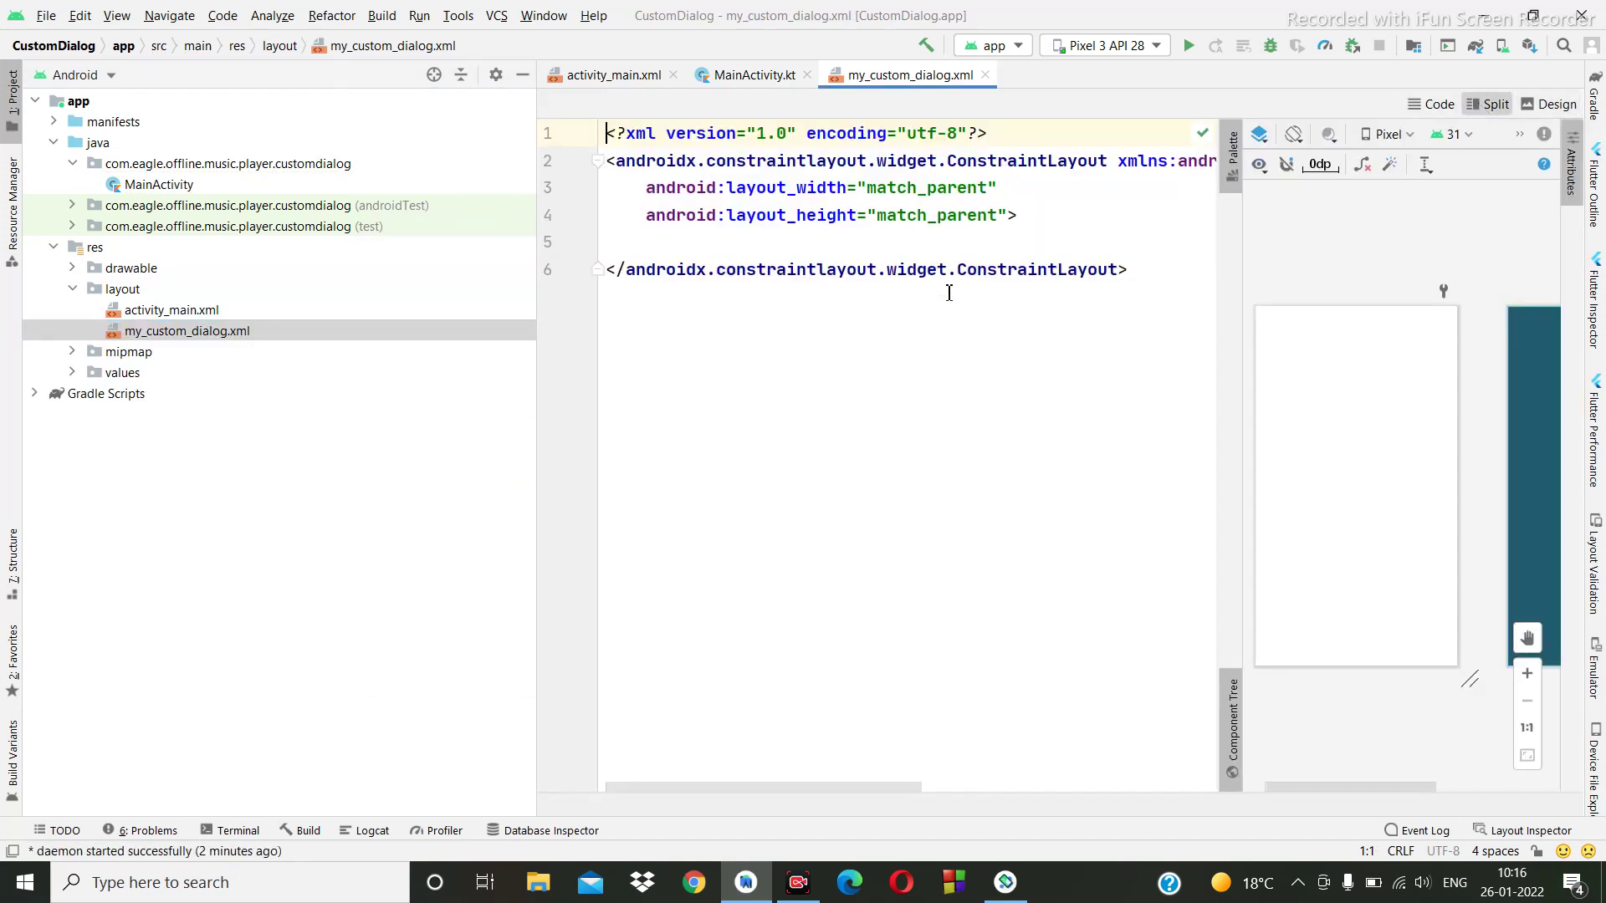
left_click(1029, 223)
key("Return")
Replace the ConstraintLayout root with androidx.appcompat.widget.LinearLayoutCompat.
key("Return")
key("Return")
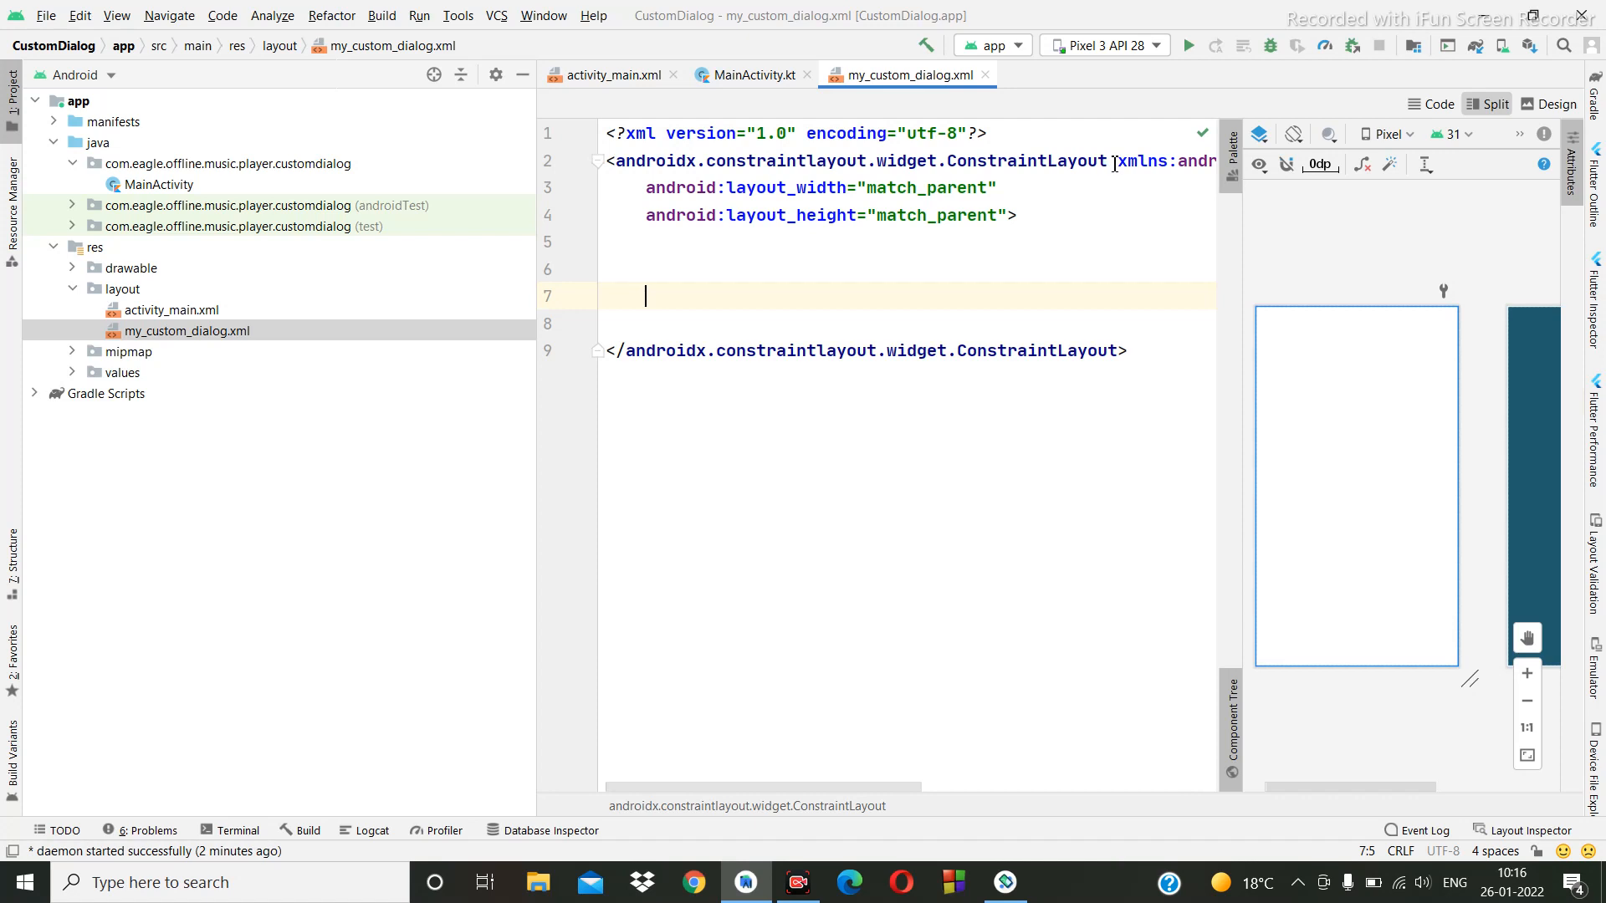
left_click(1115, 161)
key("Return")
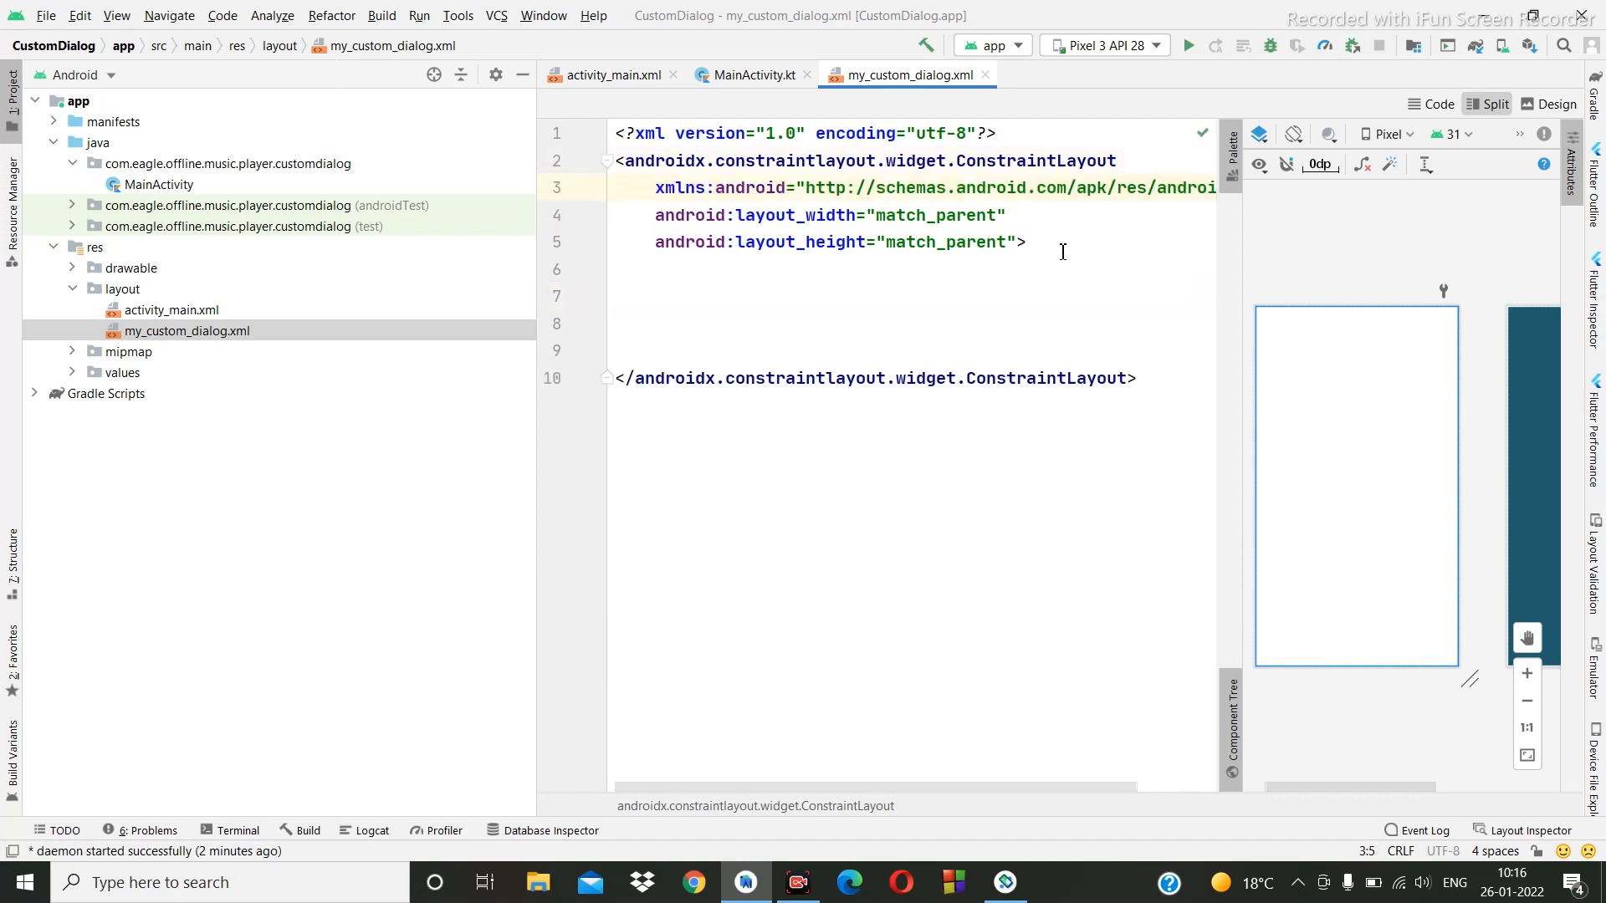
left_click(1061, 243)
key("Return")
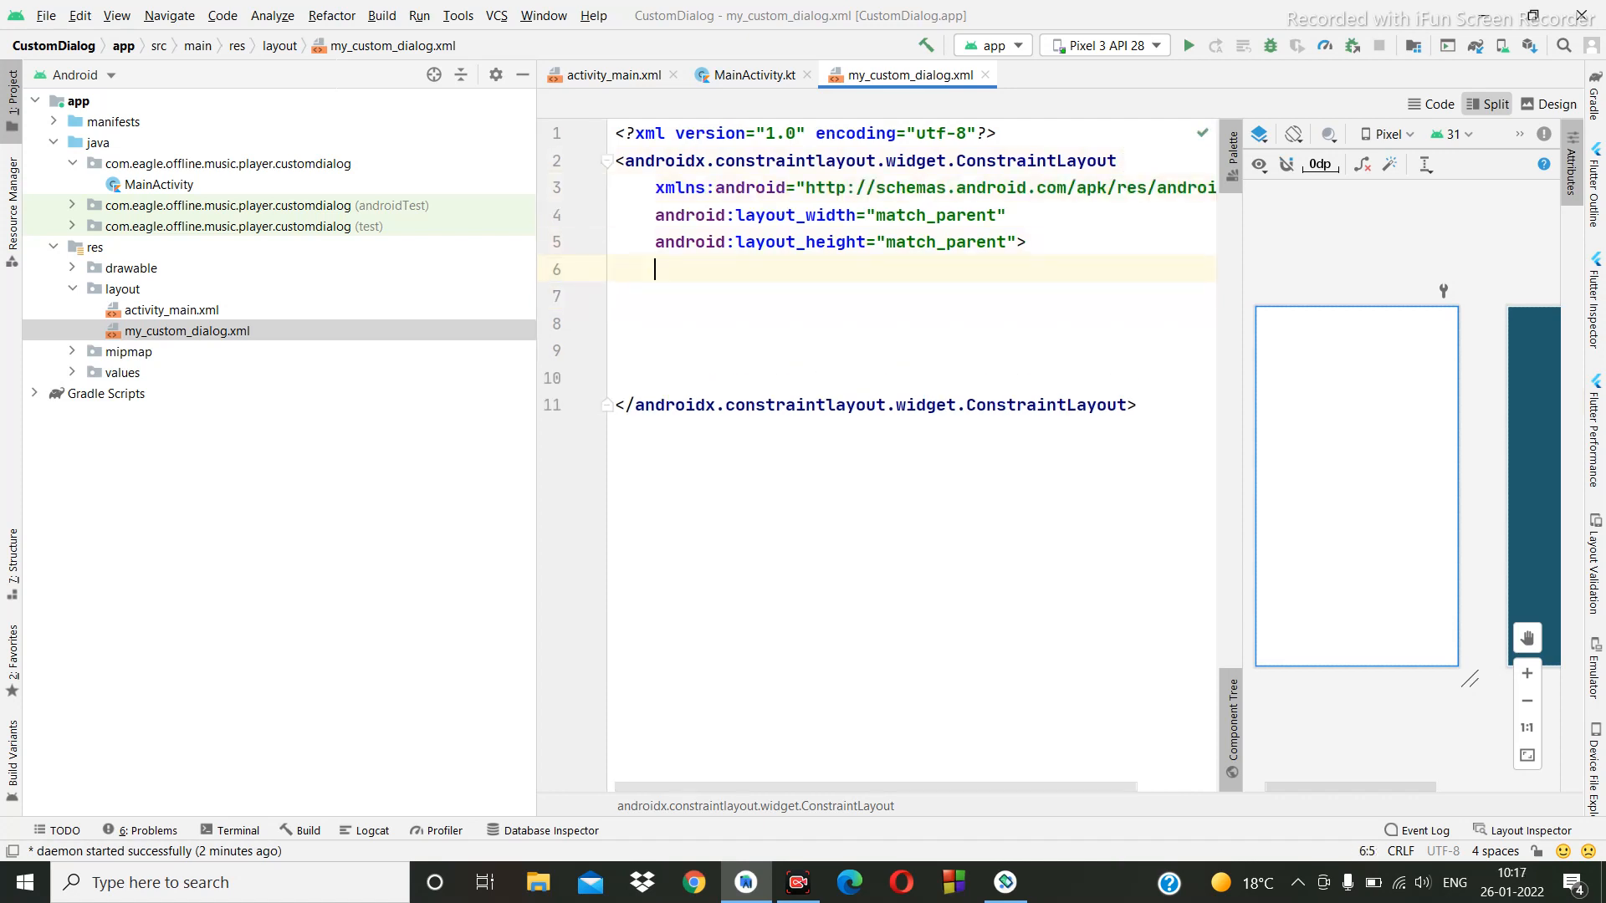
left_click_drag(1119, 161, 624, 162)
key("BackSpace")
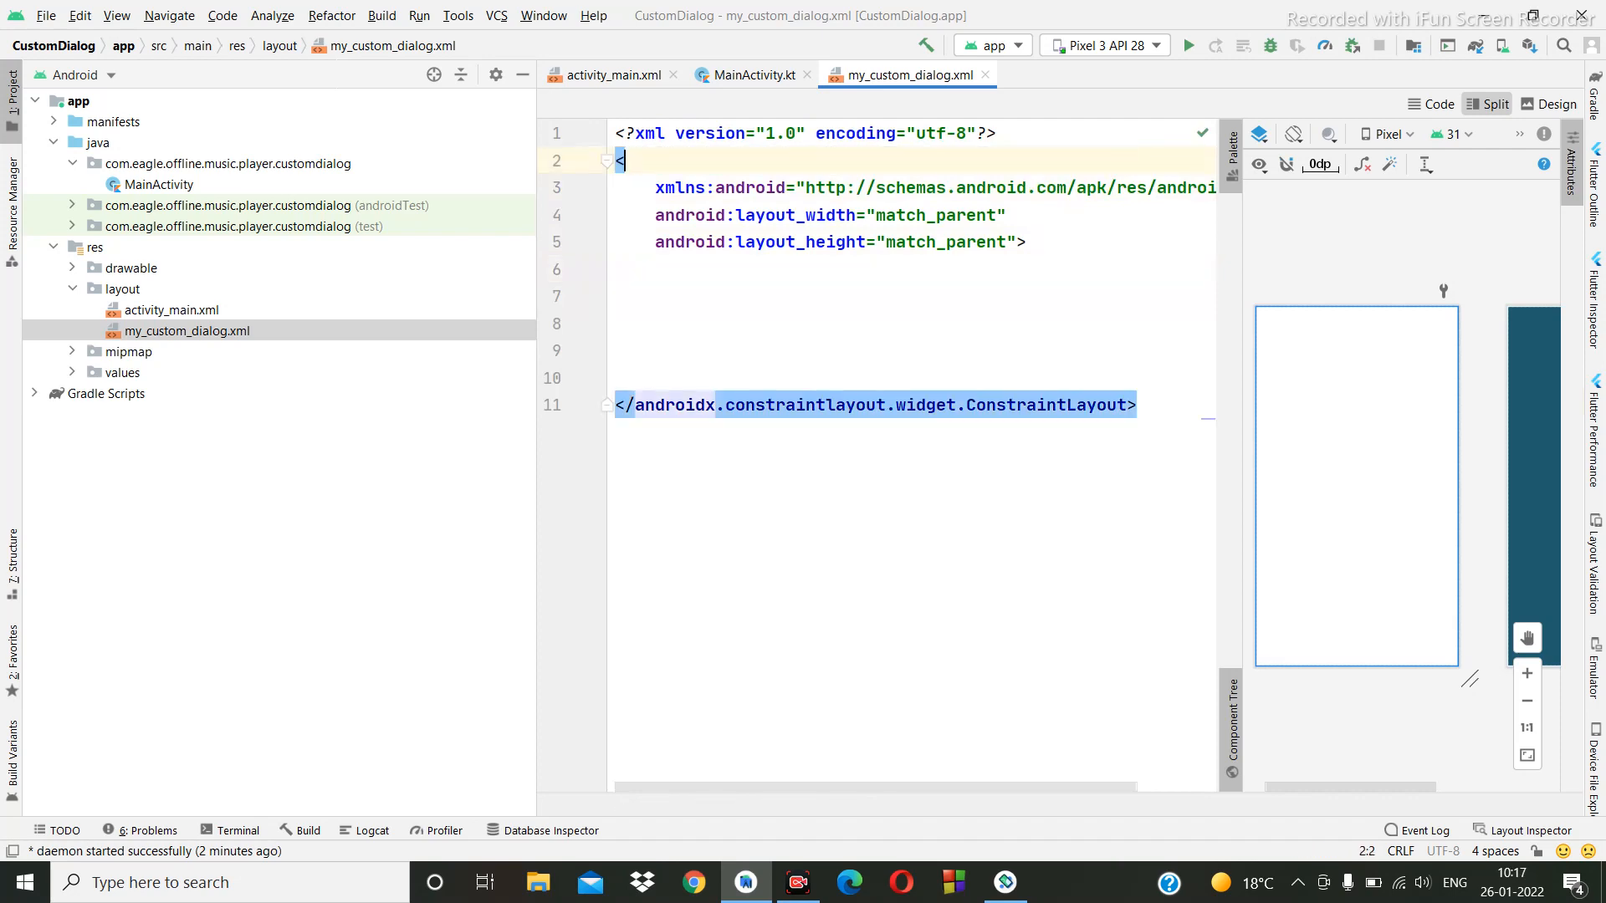
type("L")
key("Return")
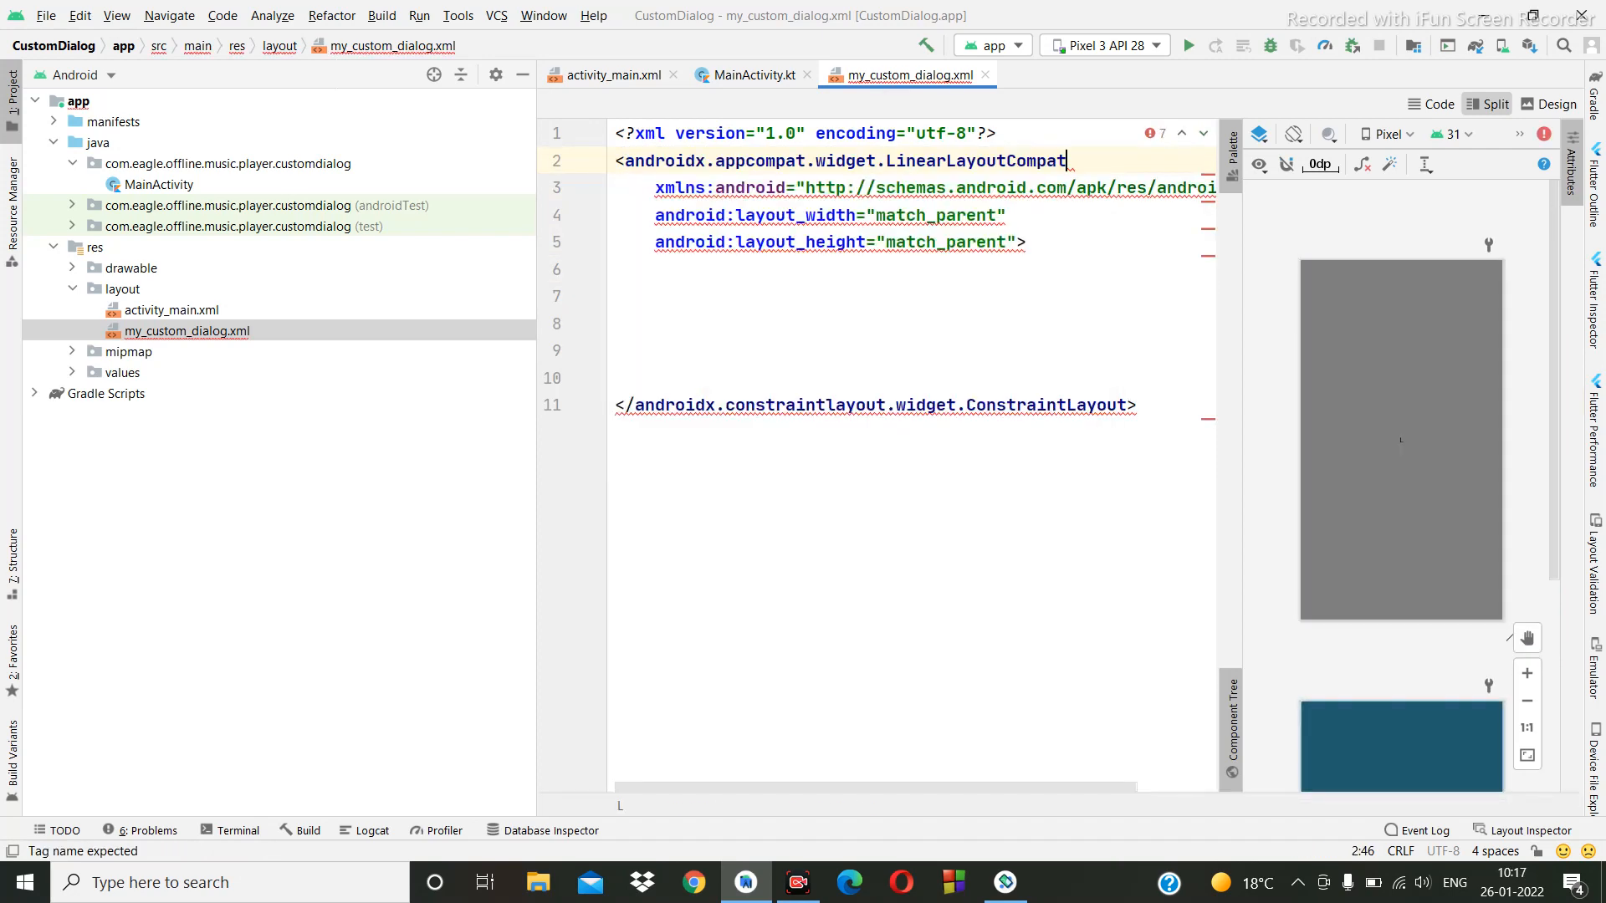
Set the root's android:orientation to vertical.
left_click(1025, 214)
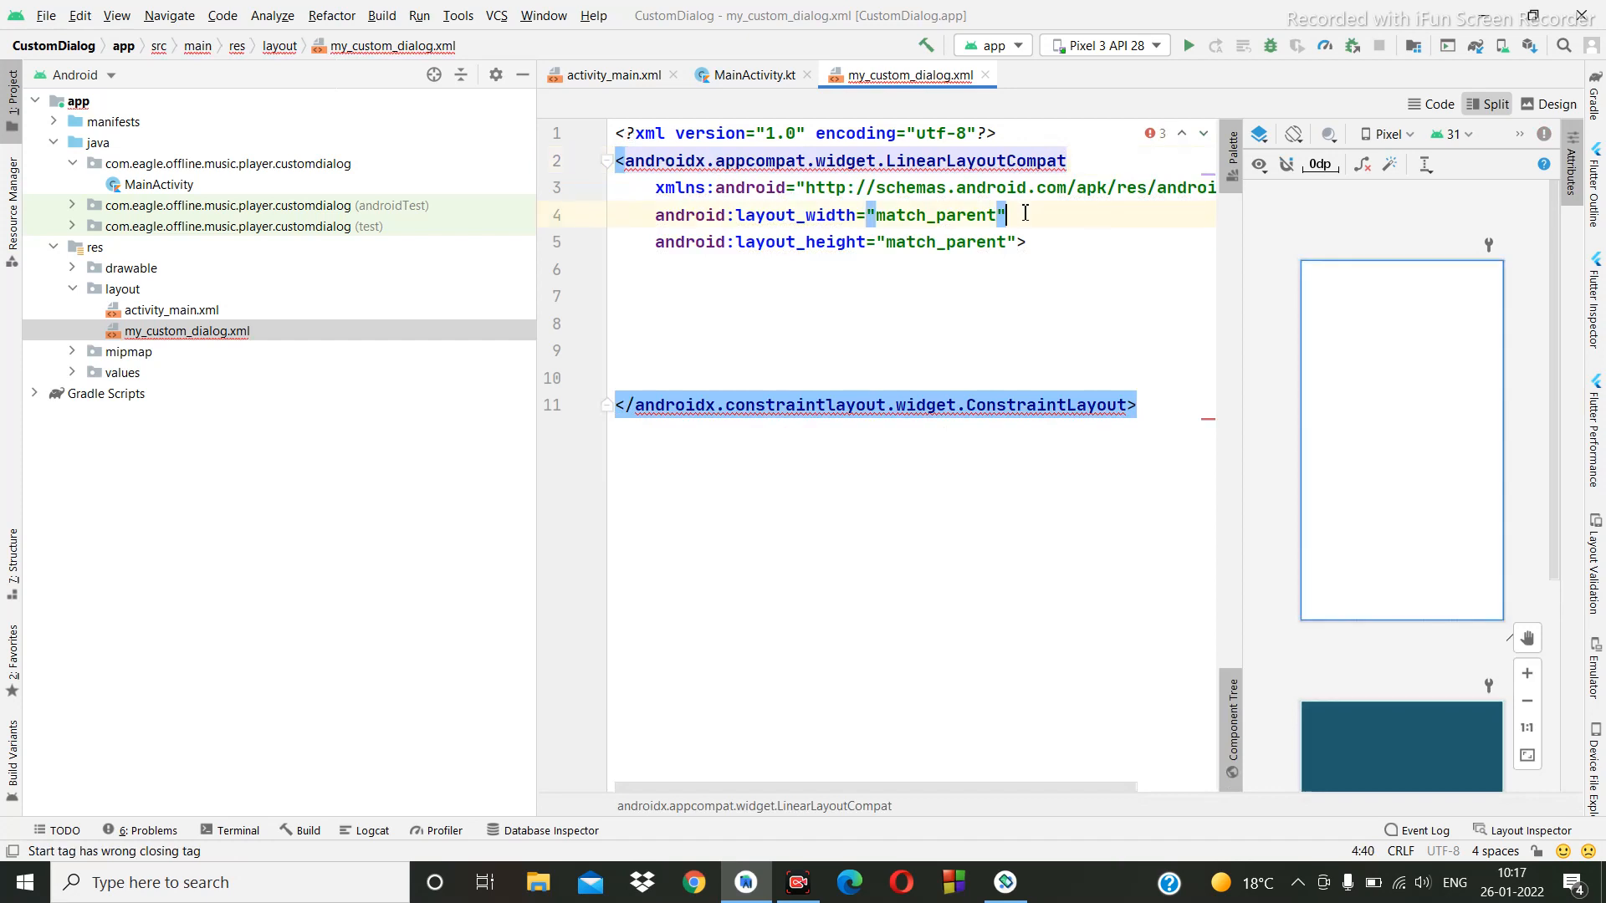
key("Return")
type("o")
key("Return")
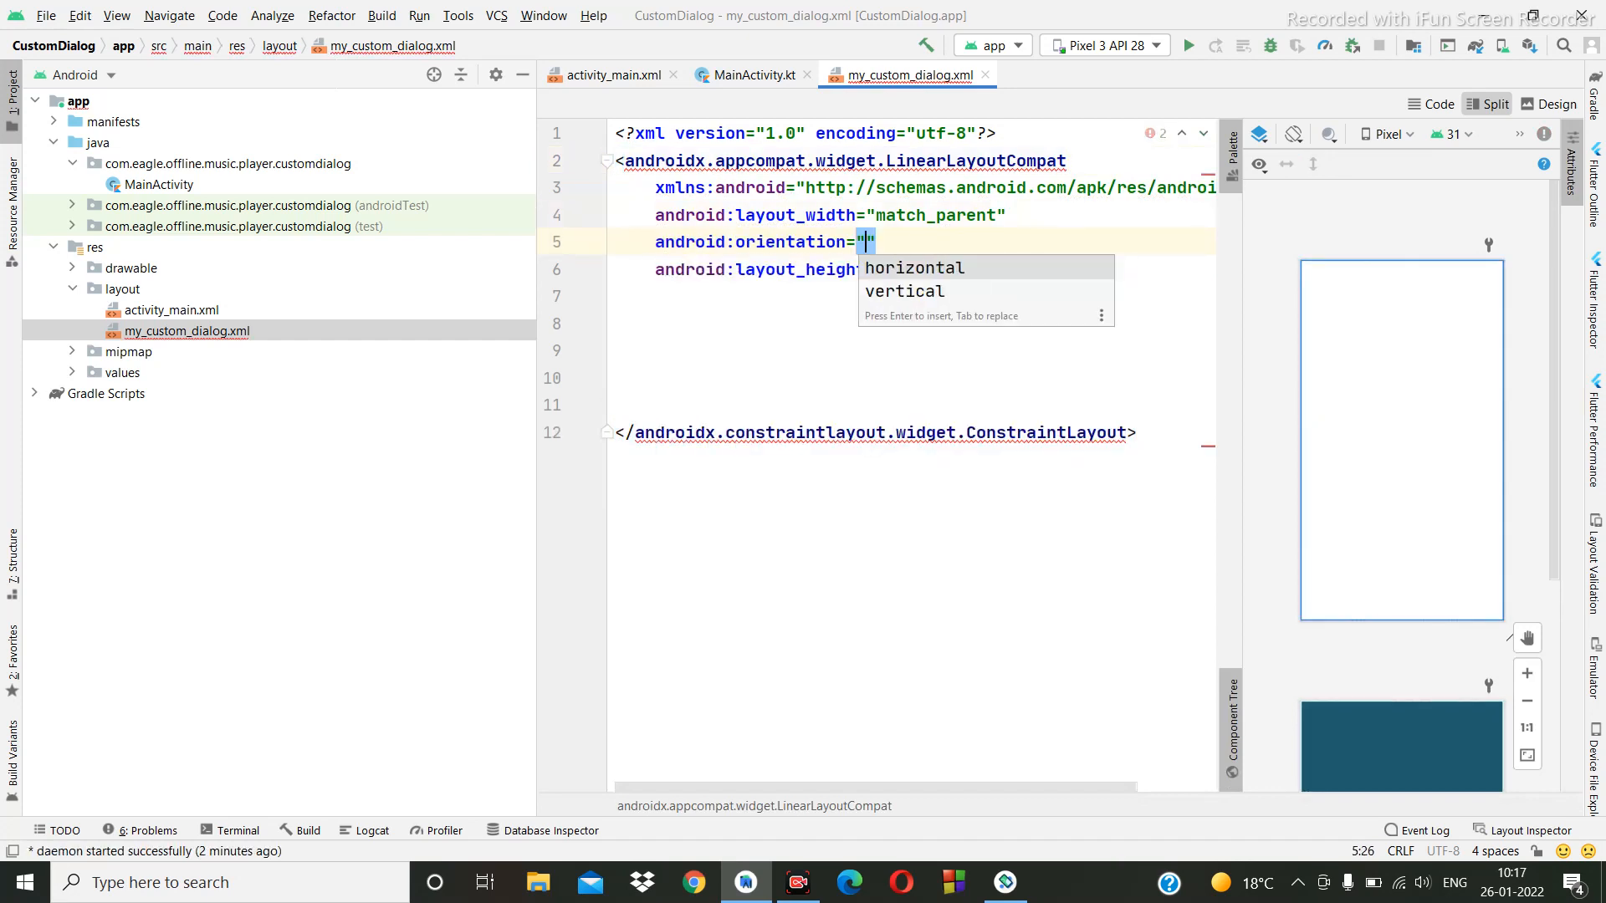
type("v")
key("Return")
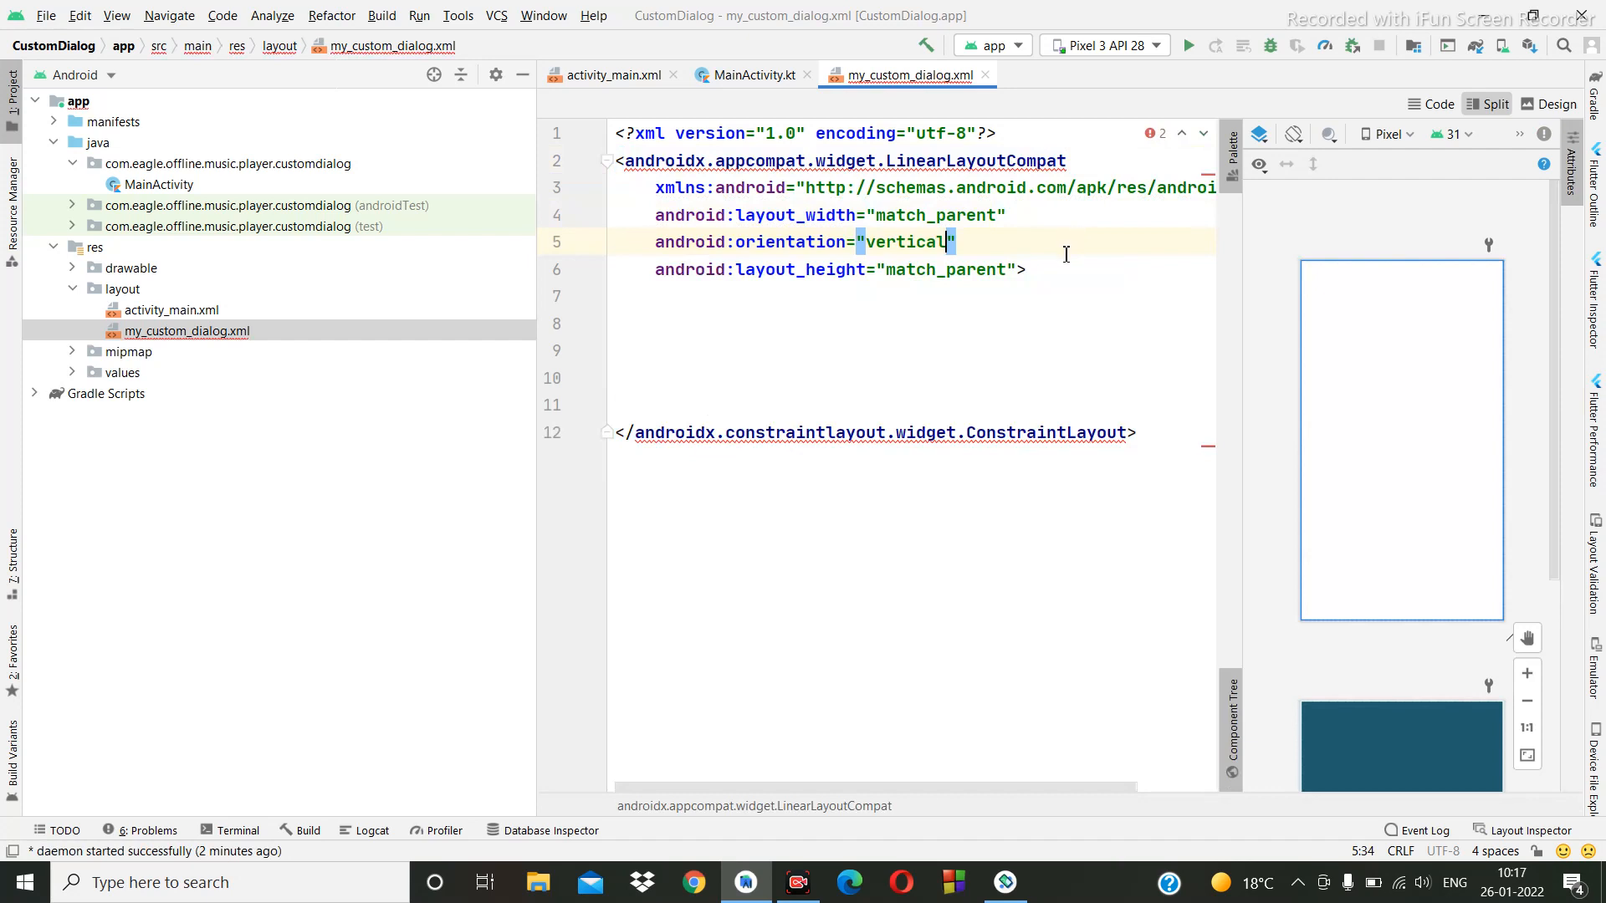
key("Down")
key("End")
key("Return")
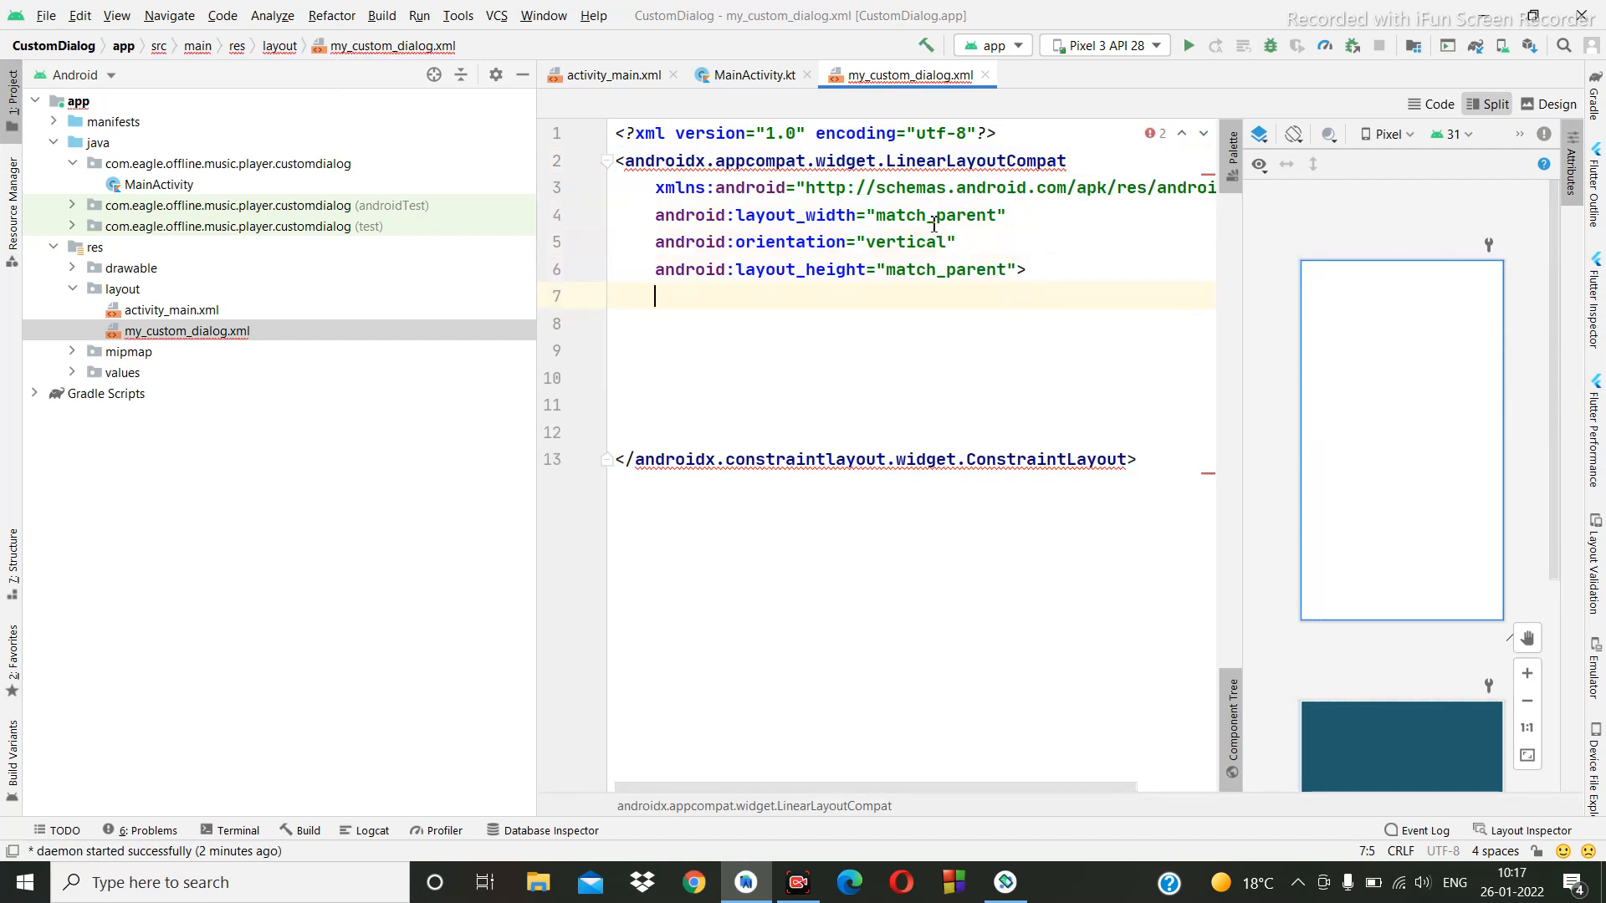
Fix the closing tag to match LinearLayoutCompat and leave room for a child view.
double_click(1007, 162)
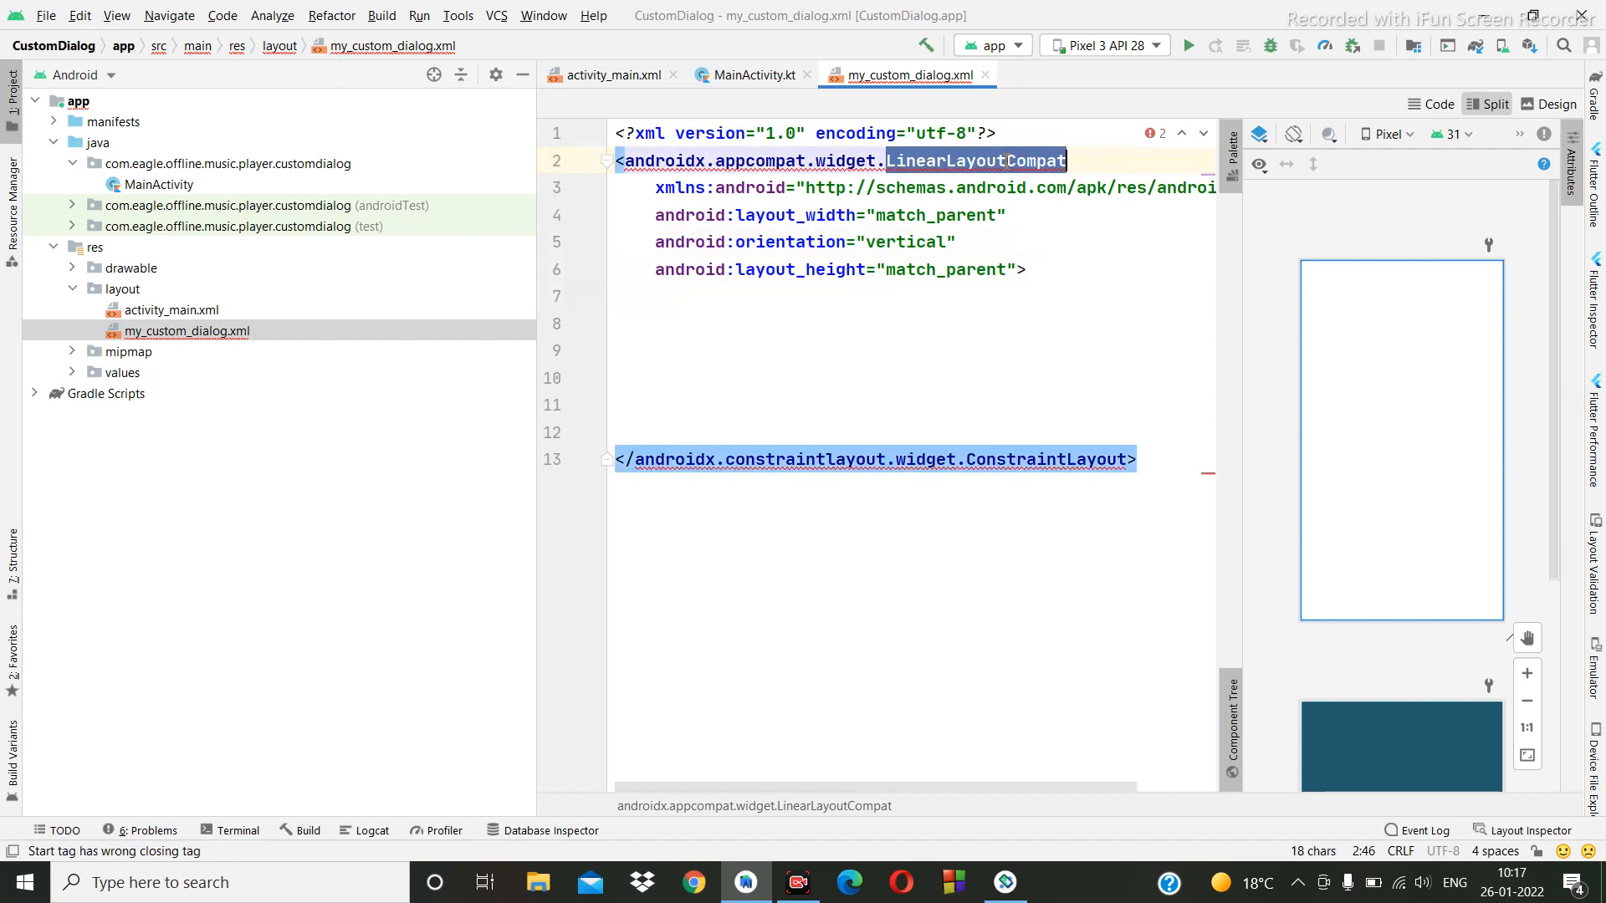
double_click(1011, 460)
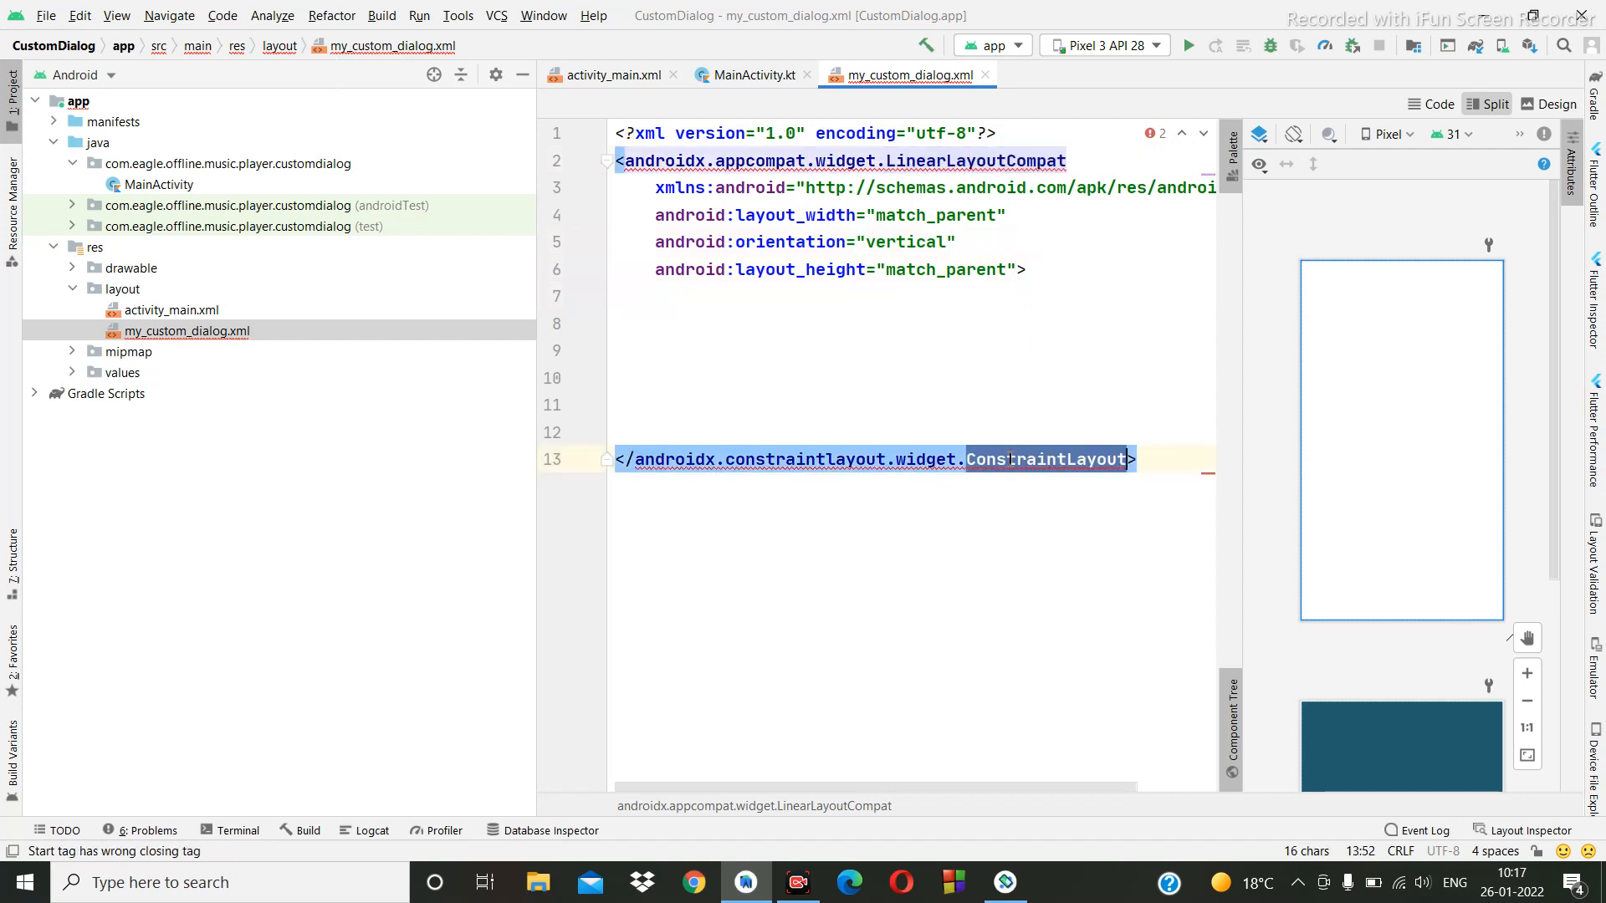
key("BackSpace")
key("BackSpace")
key("BackSpace")
key("BackSpace")
key("BackSpace")
key("BackSpace")
key("BackSpace")
key("BackSpace")
key("BackSpace")
key("BackSpace")
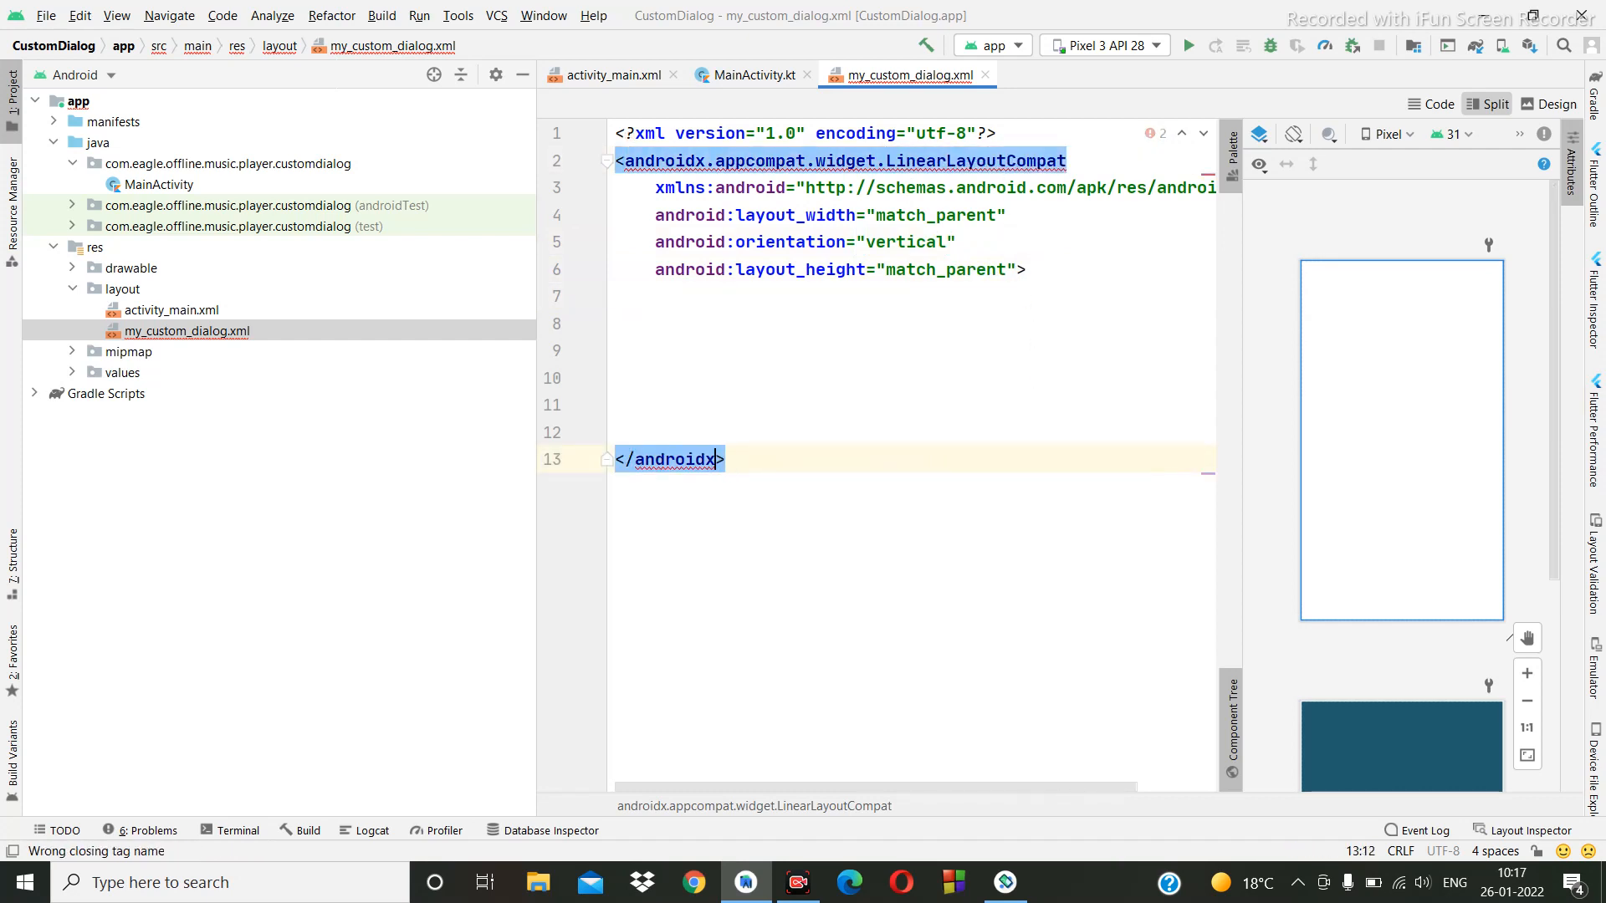
key("BackSpace")
key("BackSpace")
key("BackSpace")
key("BackSpace")
key("BackSpace")
key("BackSpace")
key("BackSpace")
key("BackSpace")
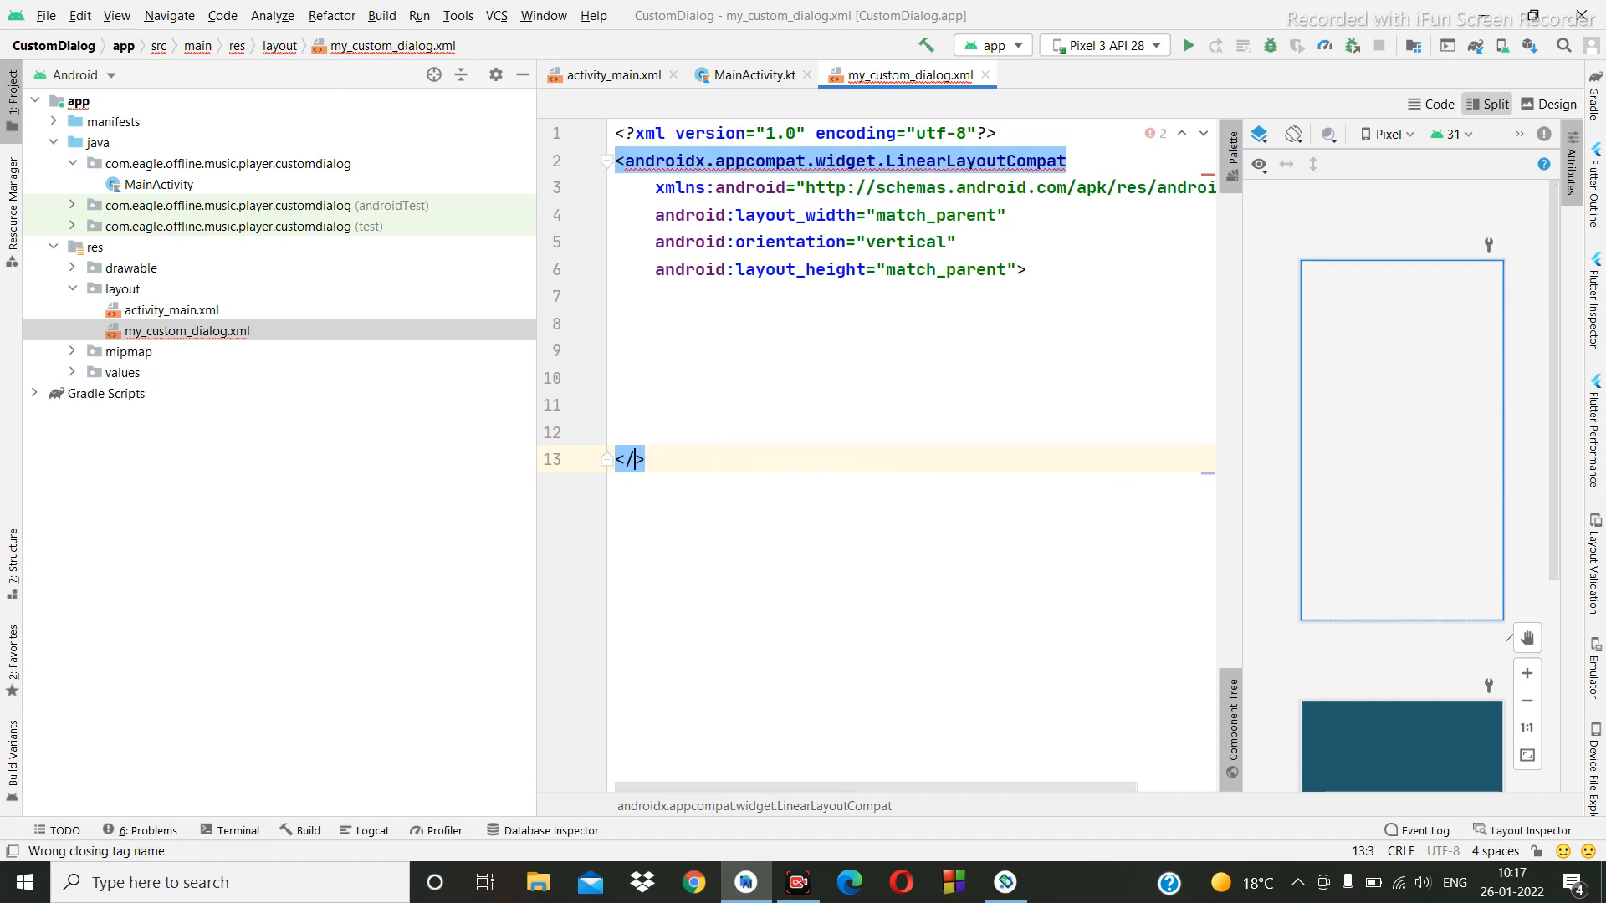
type("L")
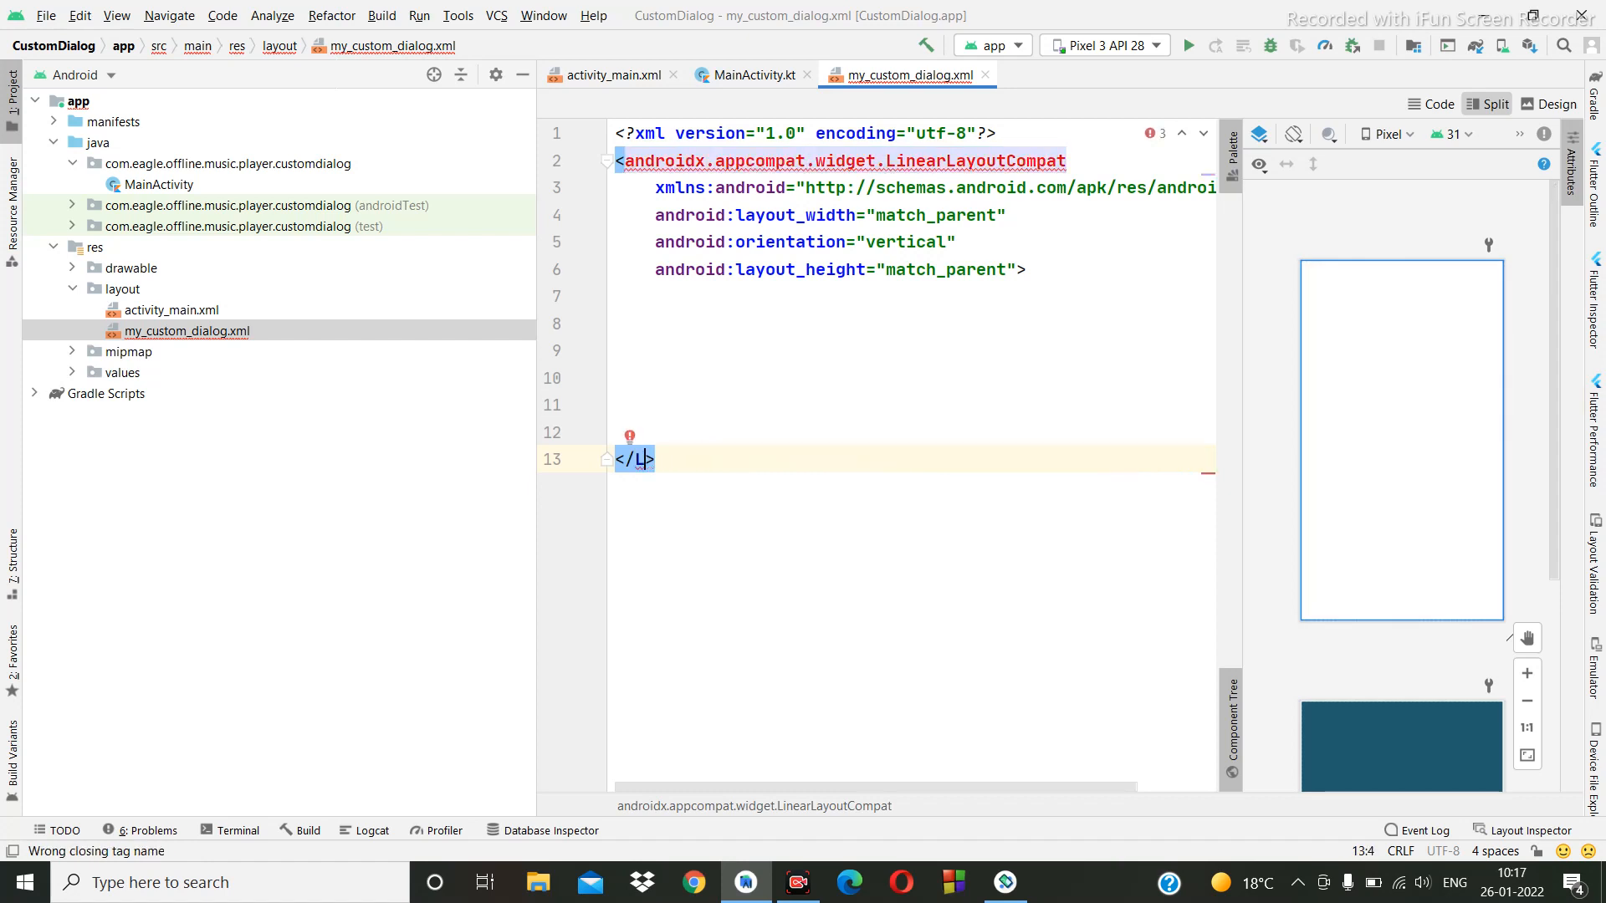
key("BackSpace")
key("BackSpace")
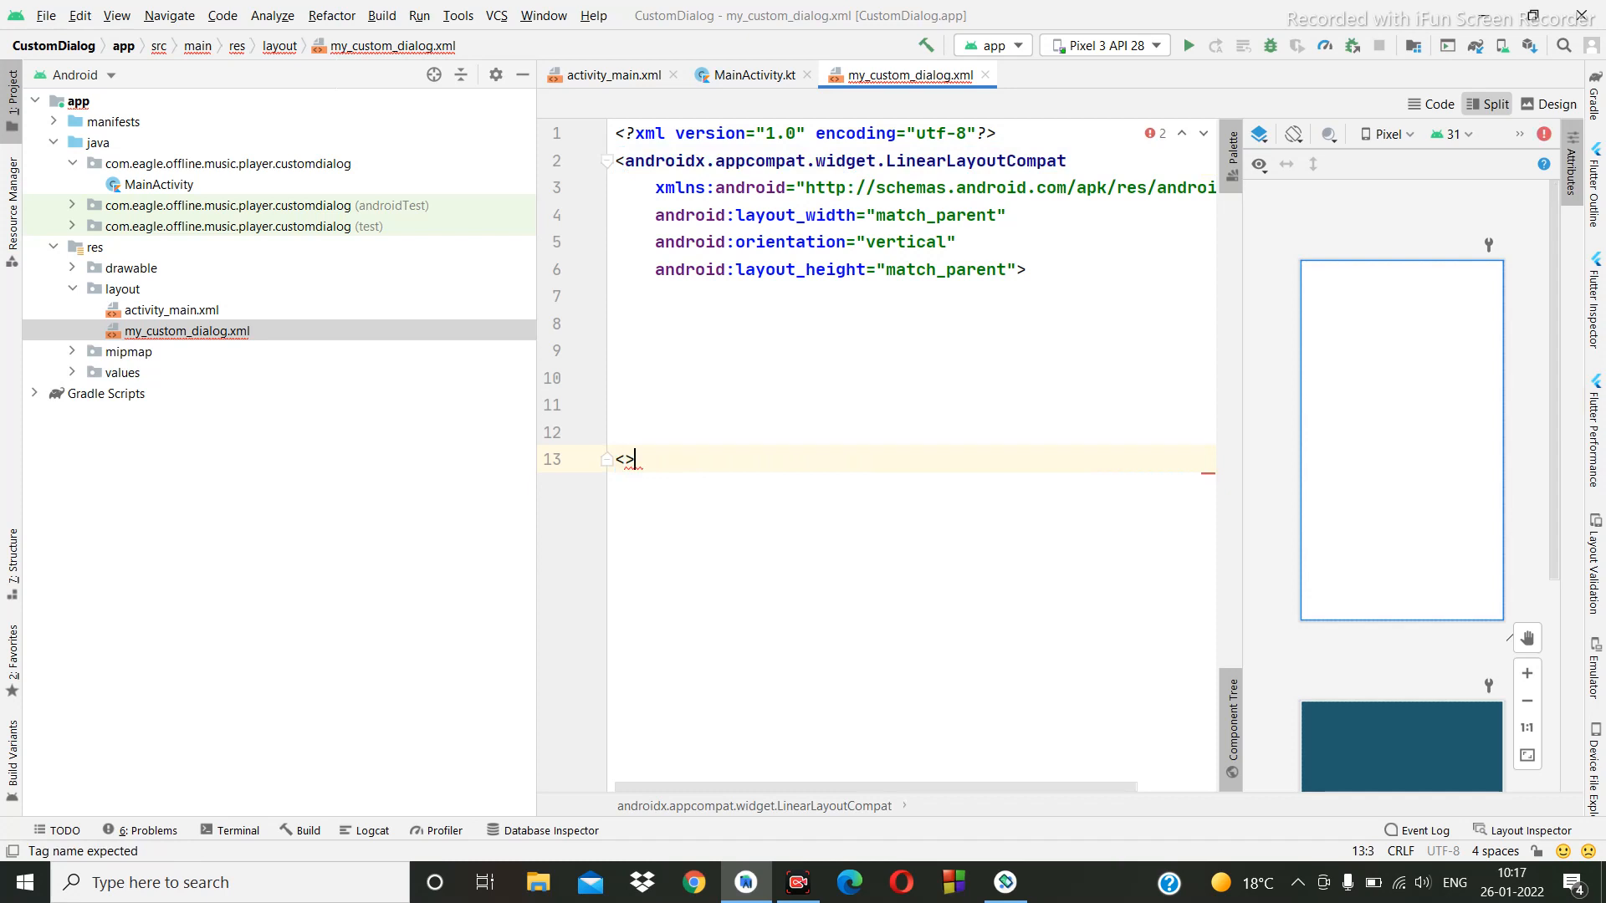
key("BackSpace")
key("BackSpace")
type("</")
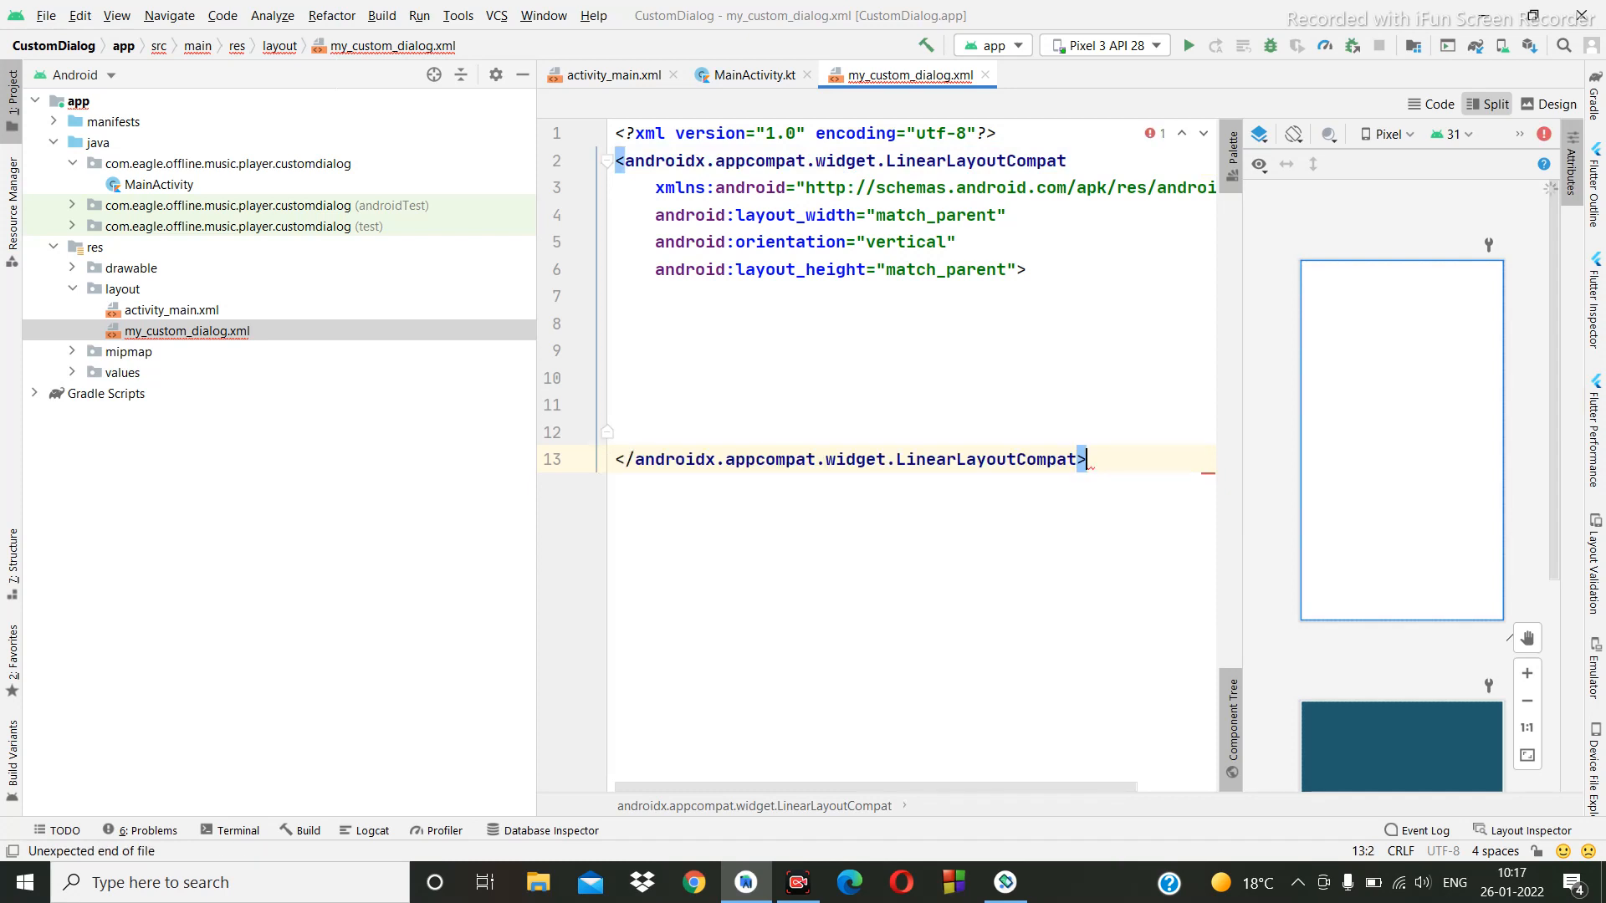
left_click(1070, 268)
key("Return")
Add a CardView child with match_parent width and wrap_content height.
key("Return")
type("<")
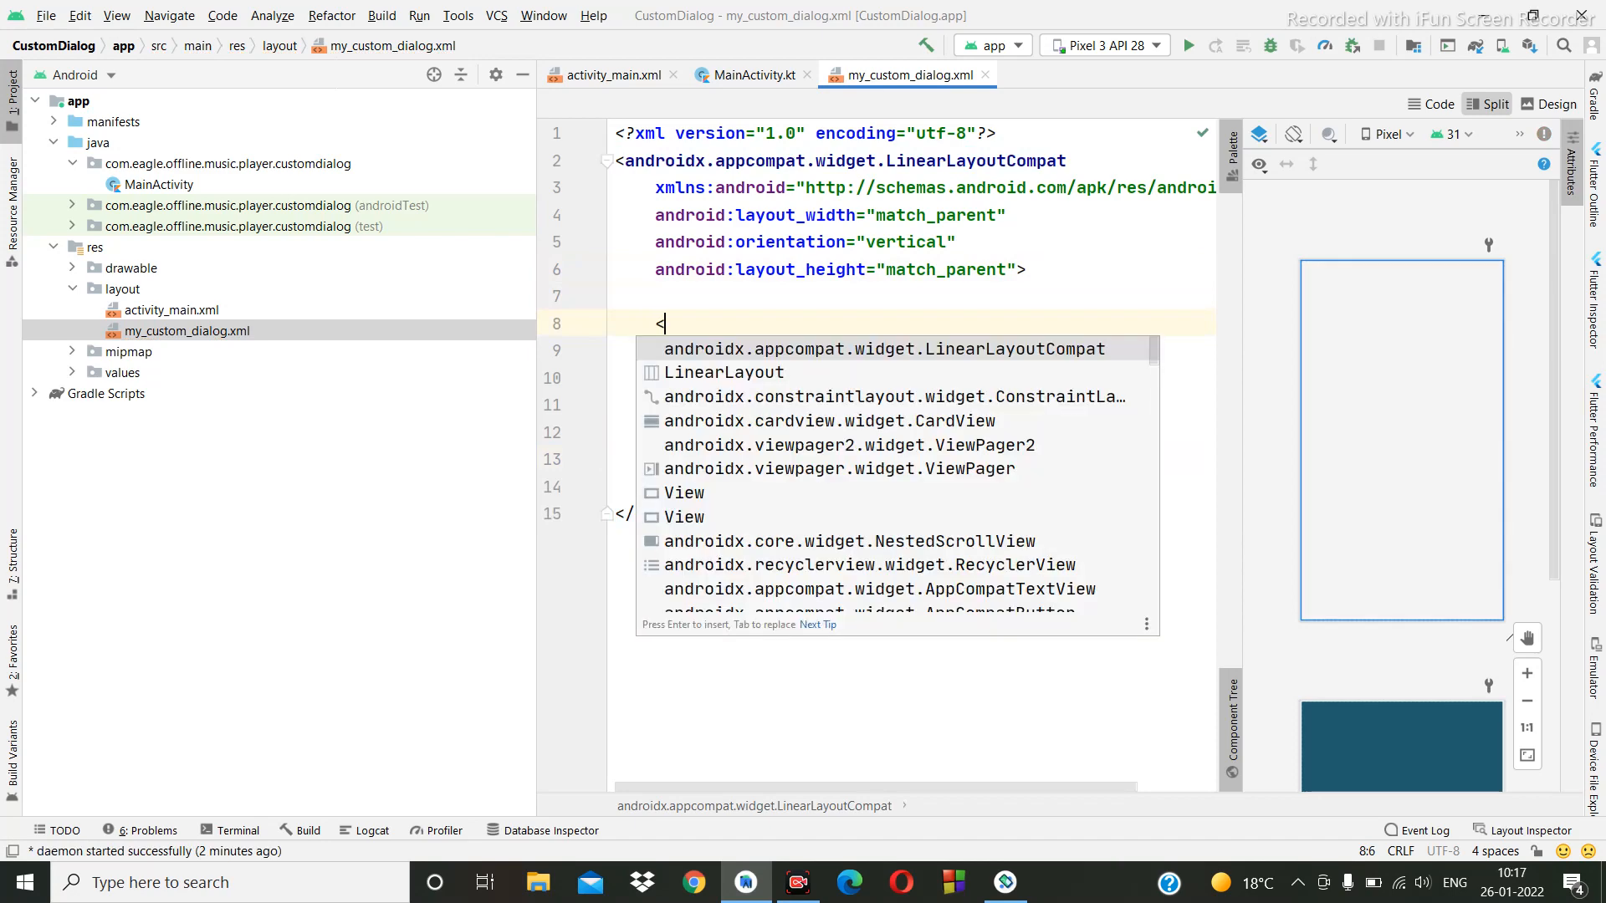
key("Down")
key("Down")
key("Down")
key("Return")
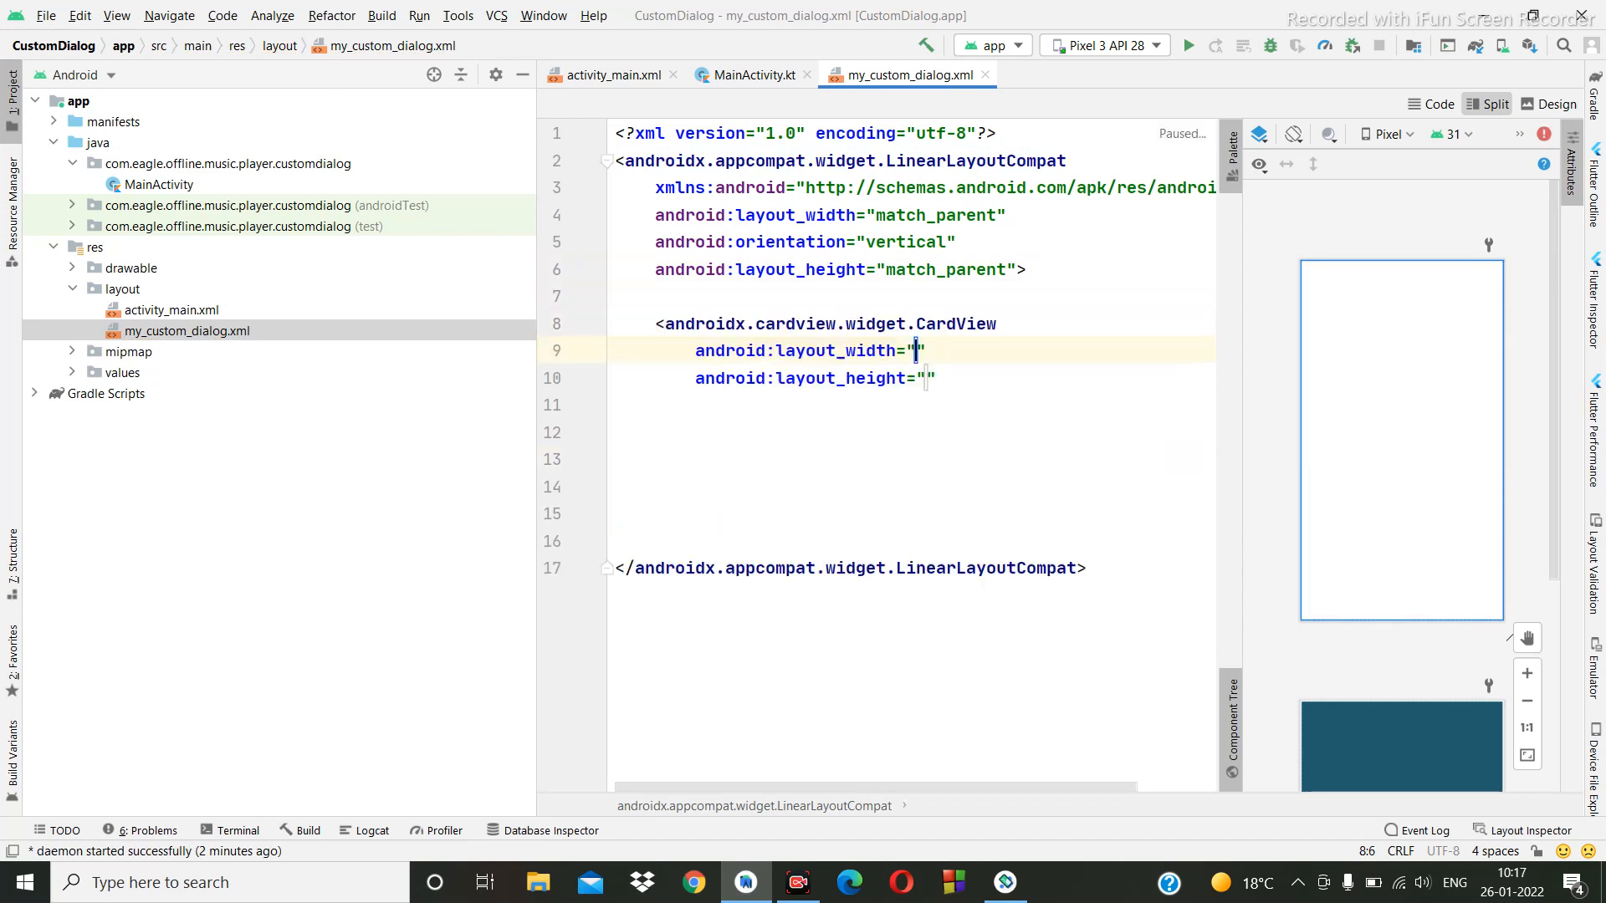
key("Down")
key("Return")
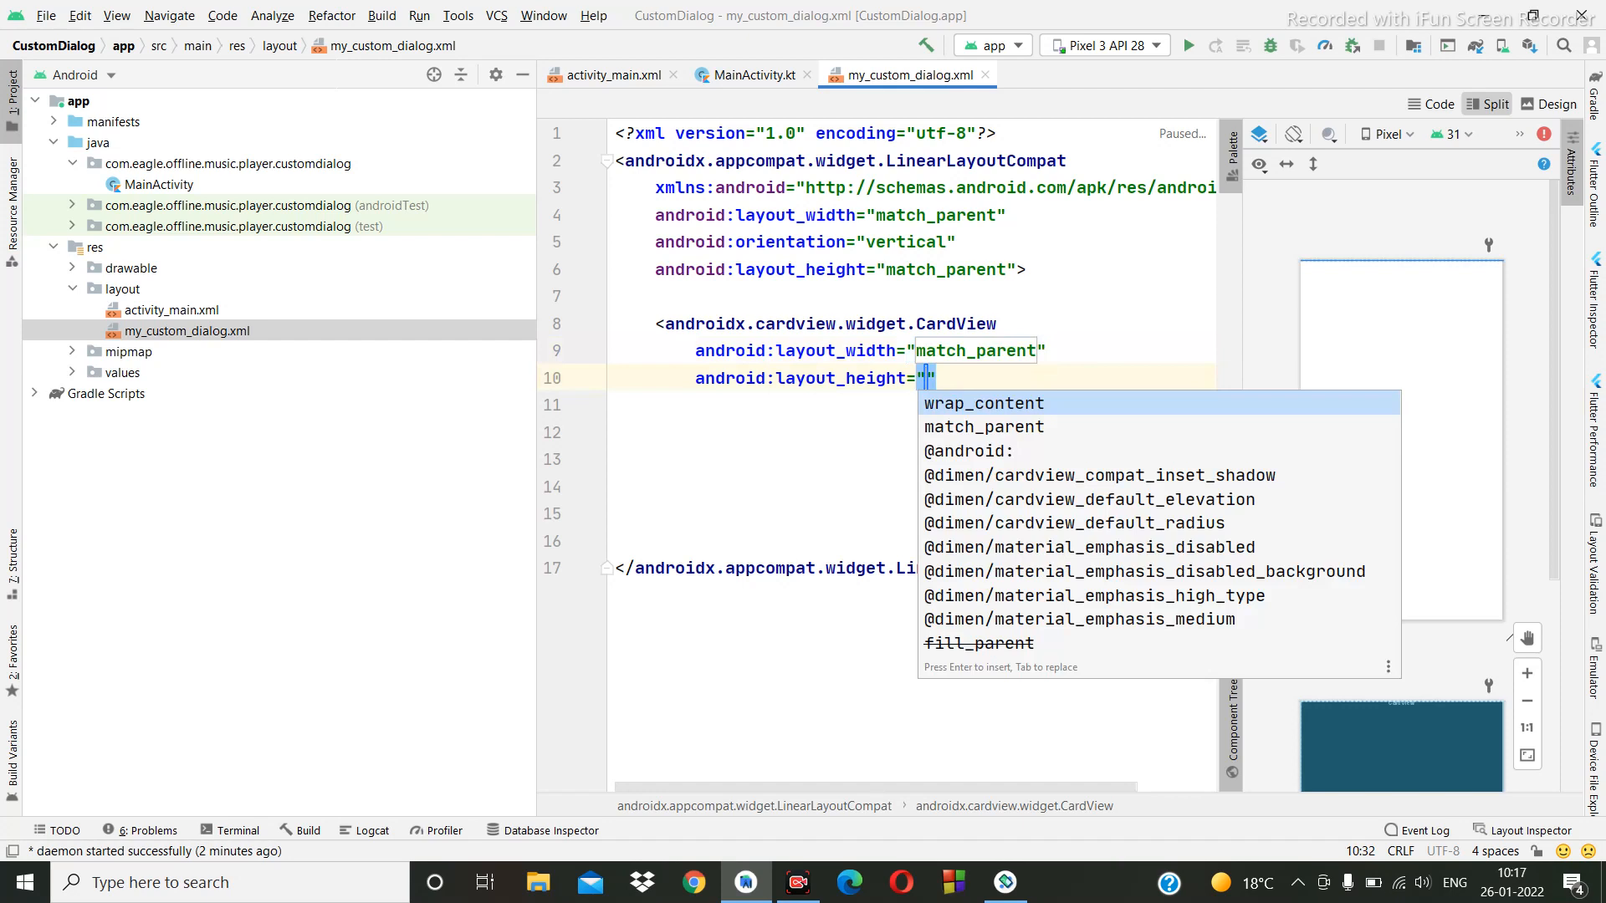
key("Return")
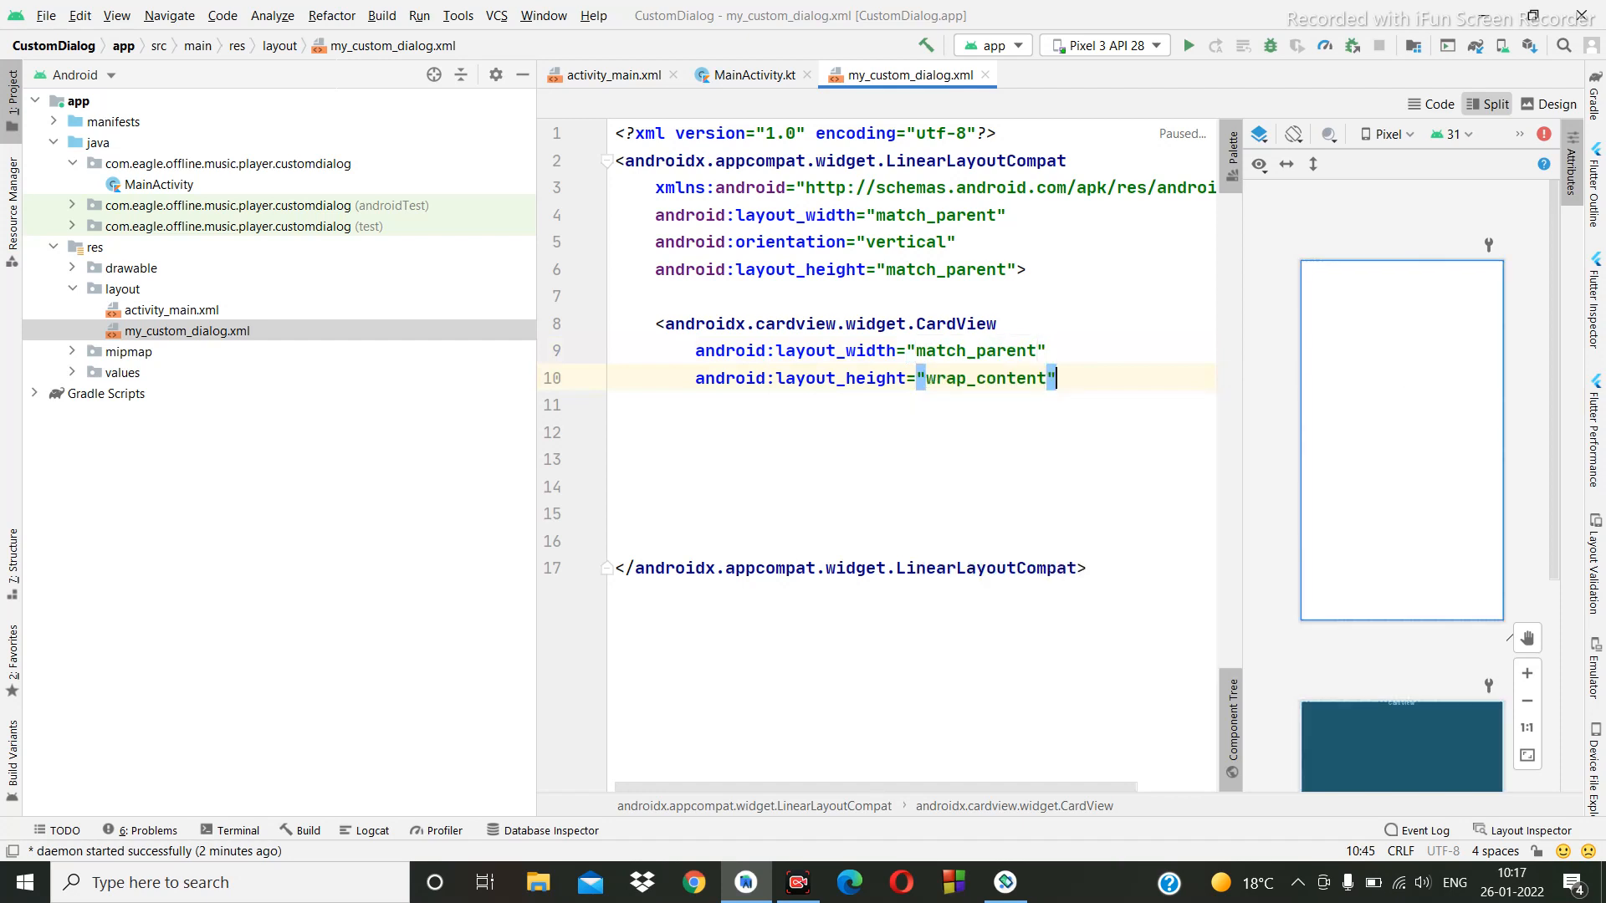
type("/>")
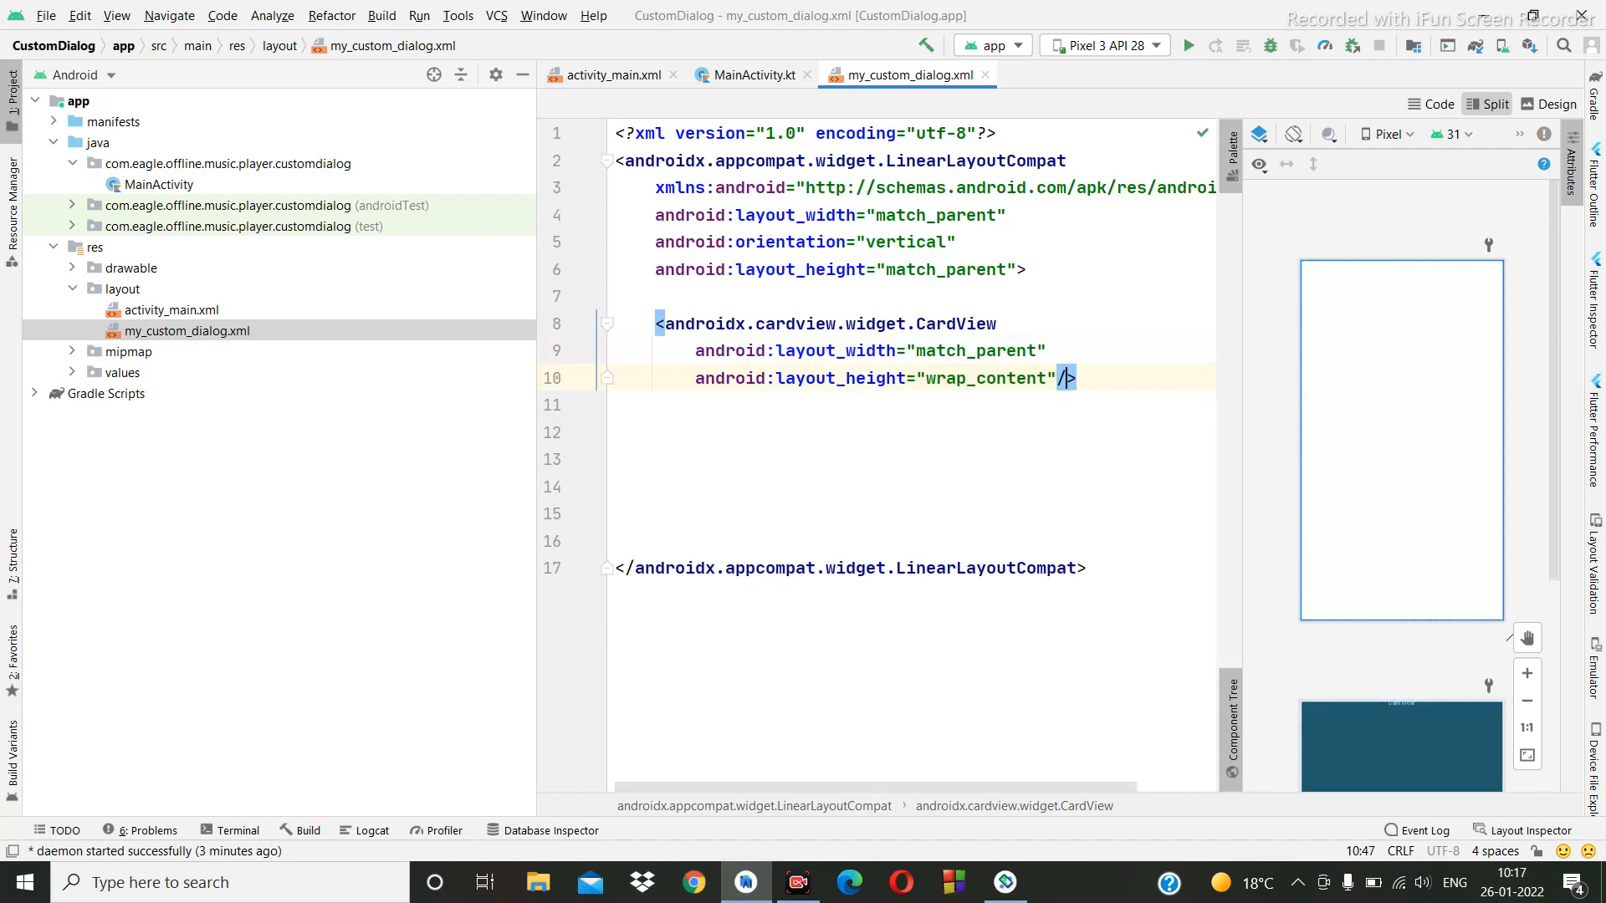
Give the CardView separate opening and closing tags with an empty body.
key("BackSpace")
key("BackSpace")
type(">")
key("Return")
key("Return")
key("Return")
key("Return")
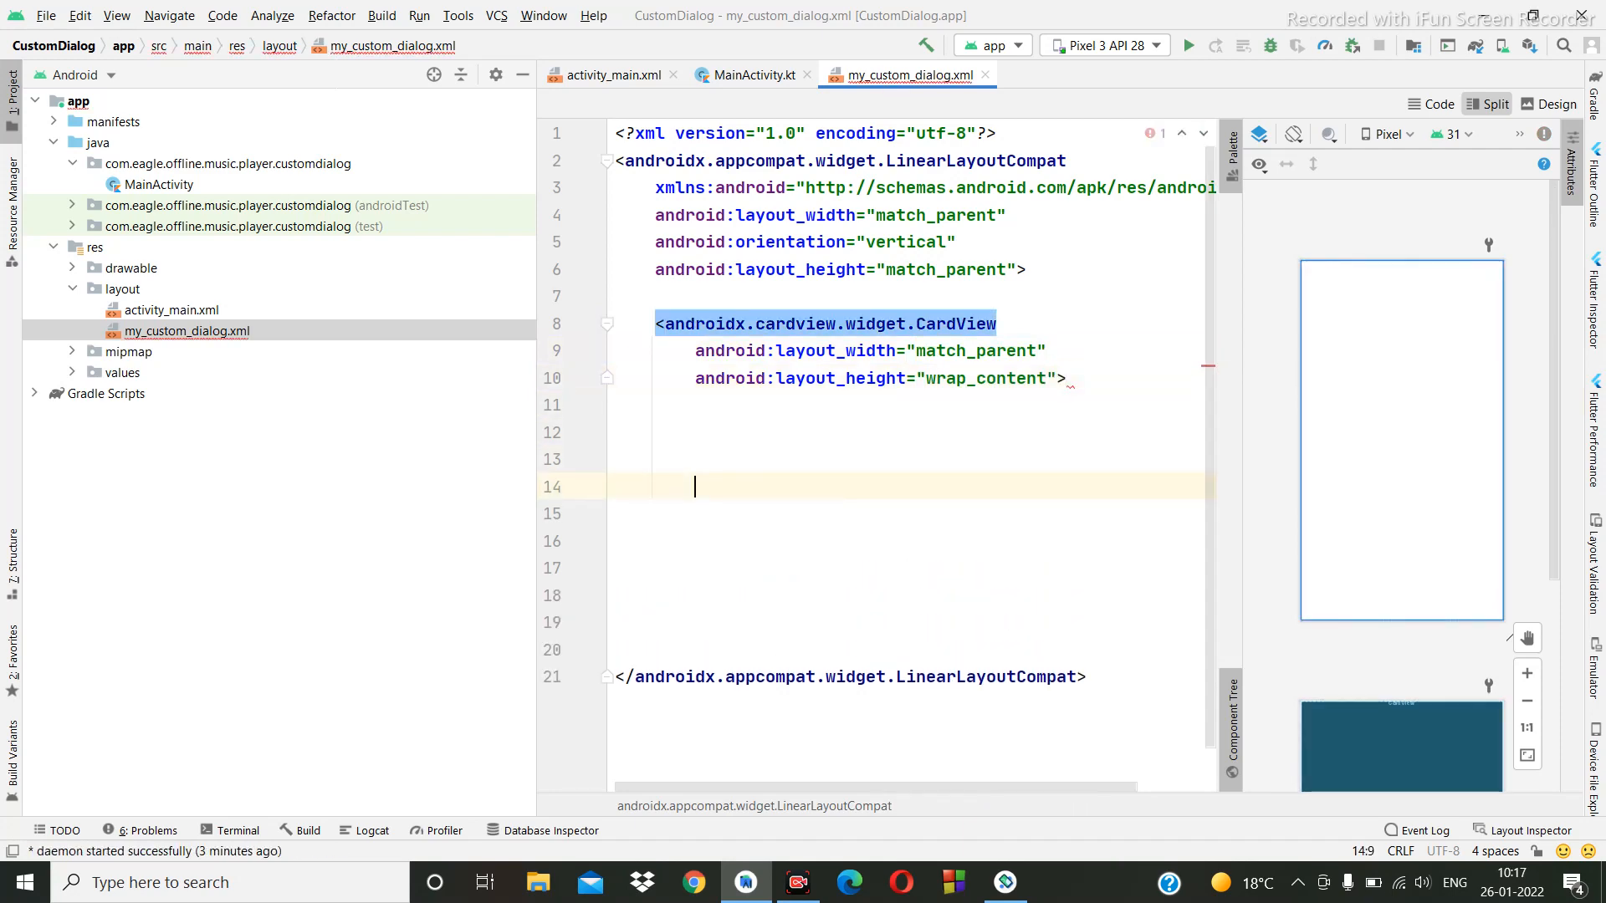
type("</")
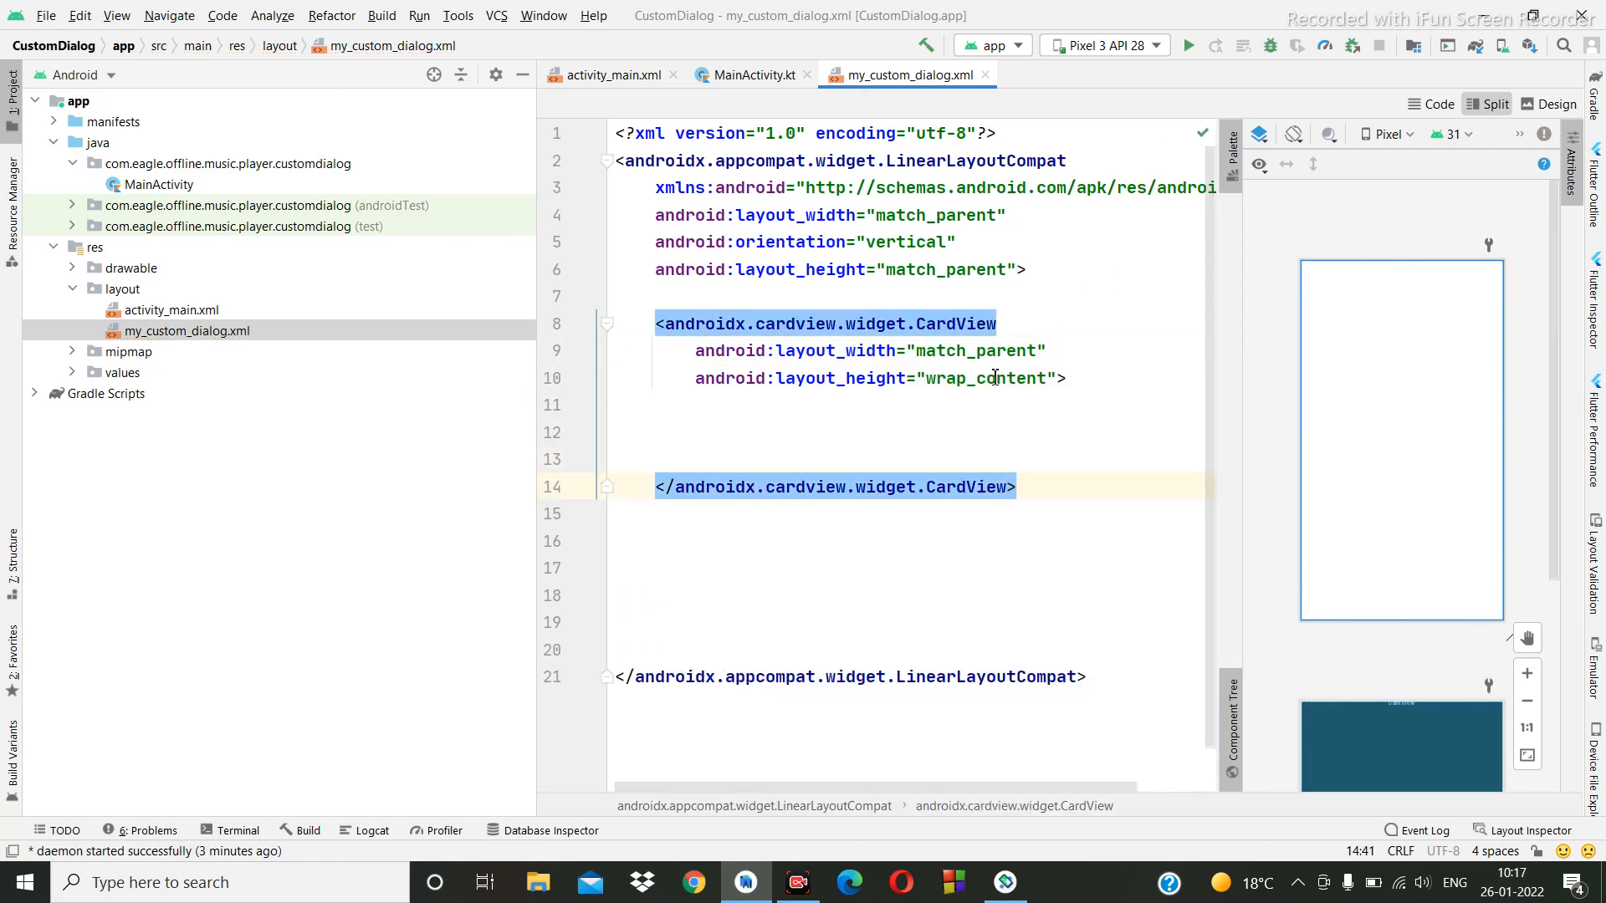
left_click(860, 443)
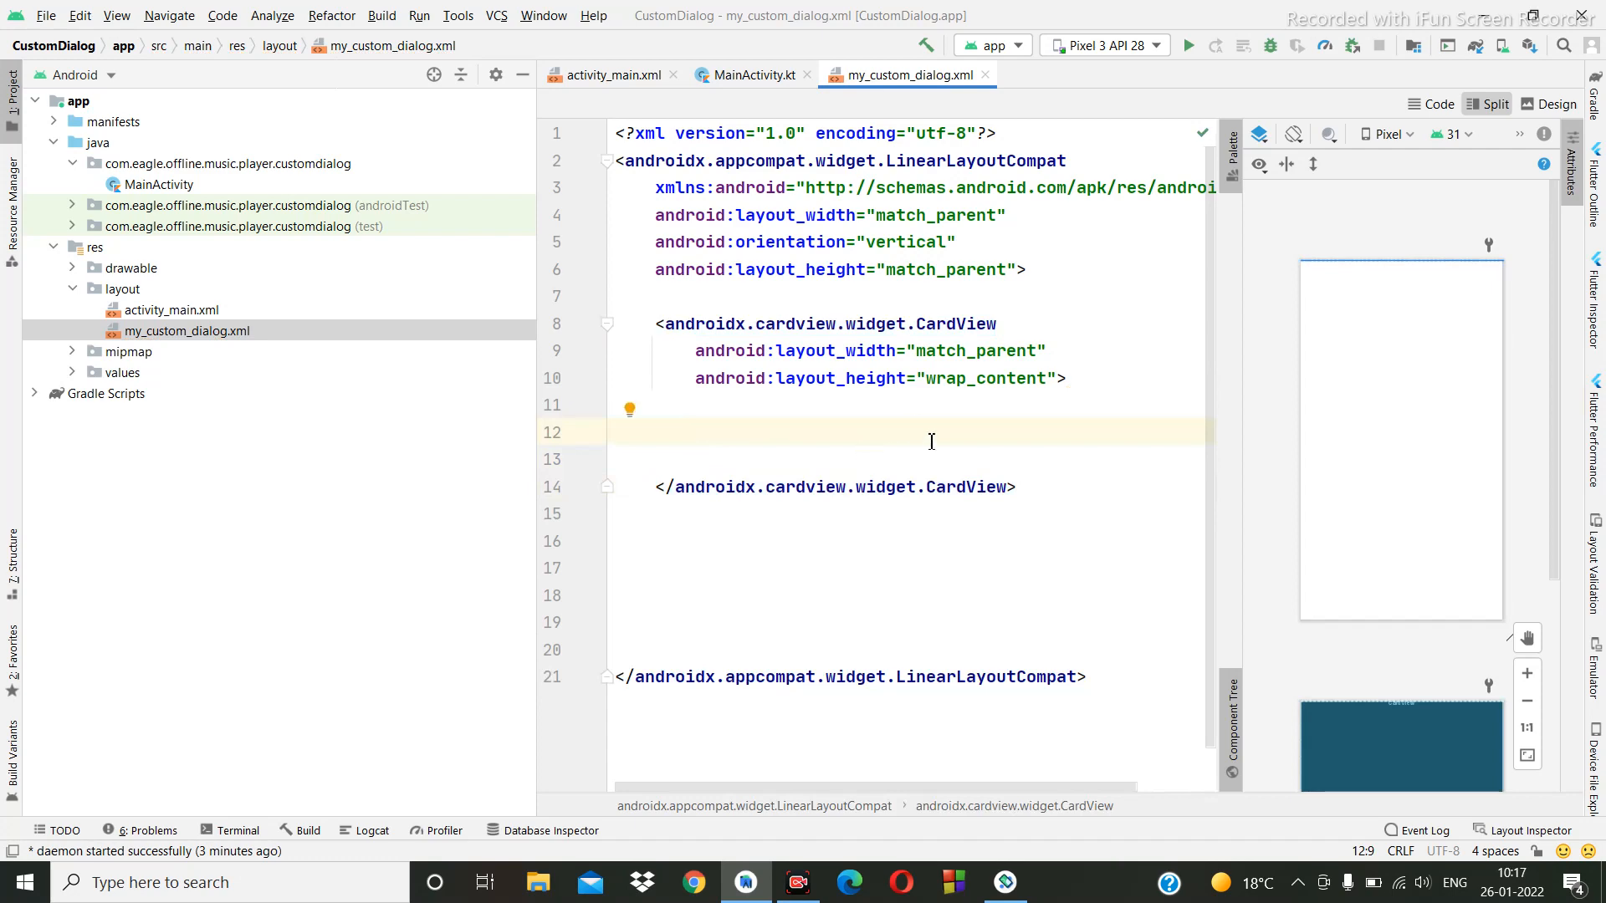
type("<")
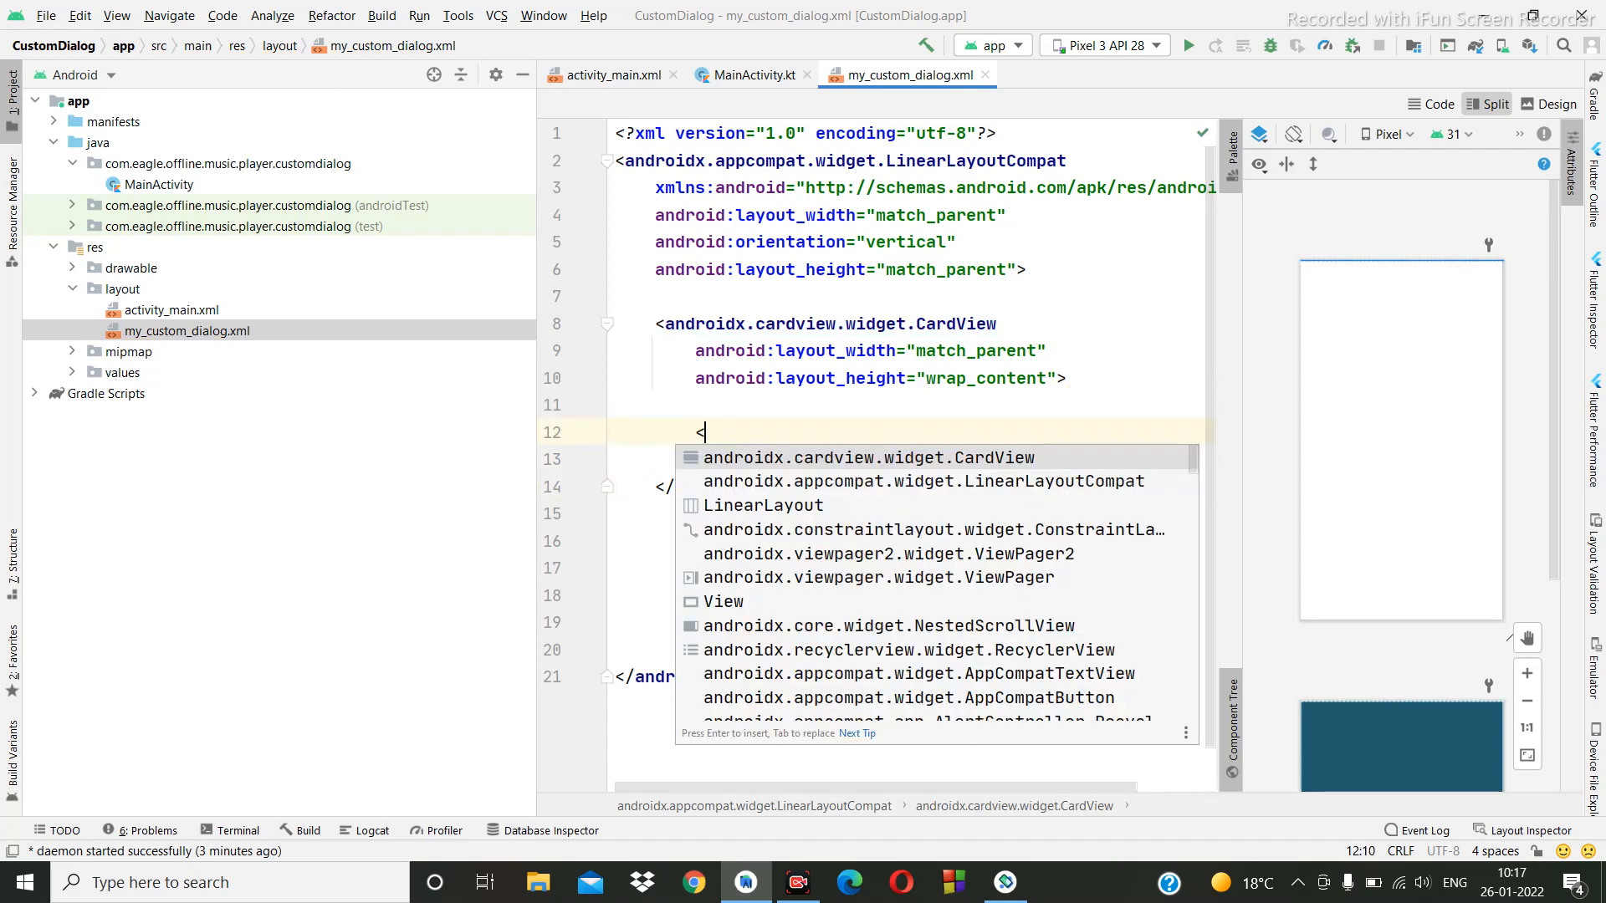
type("L")
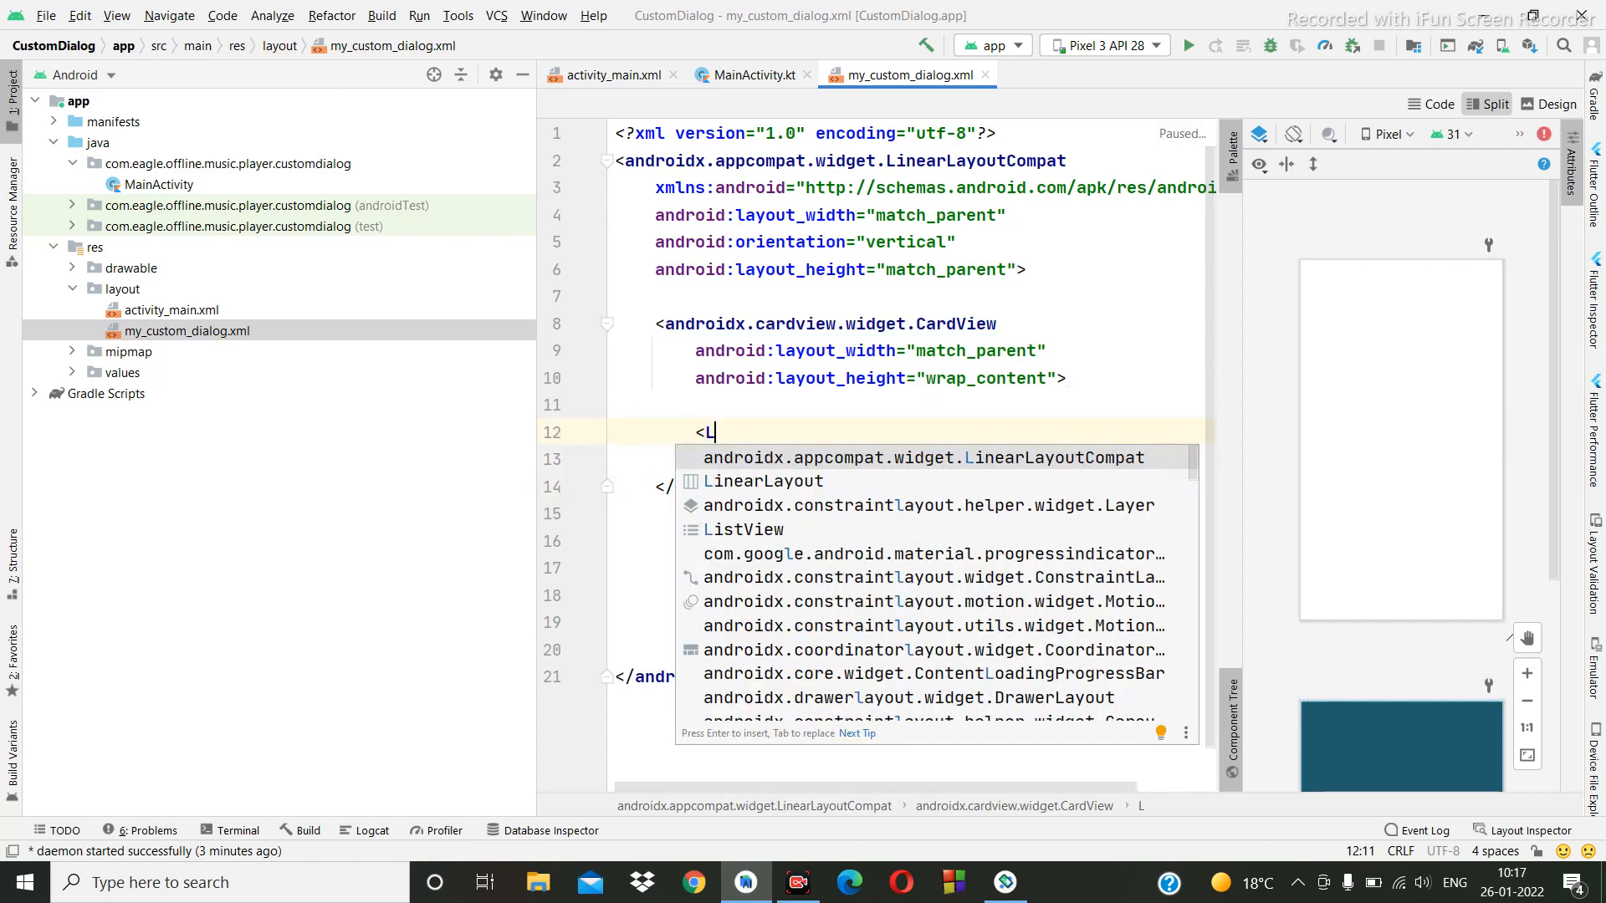
Inside the CardView, add a vertical LinearLayout with match_parent width and wrap_content height.
key("Down")
key("Return")
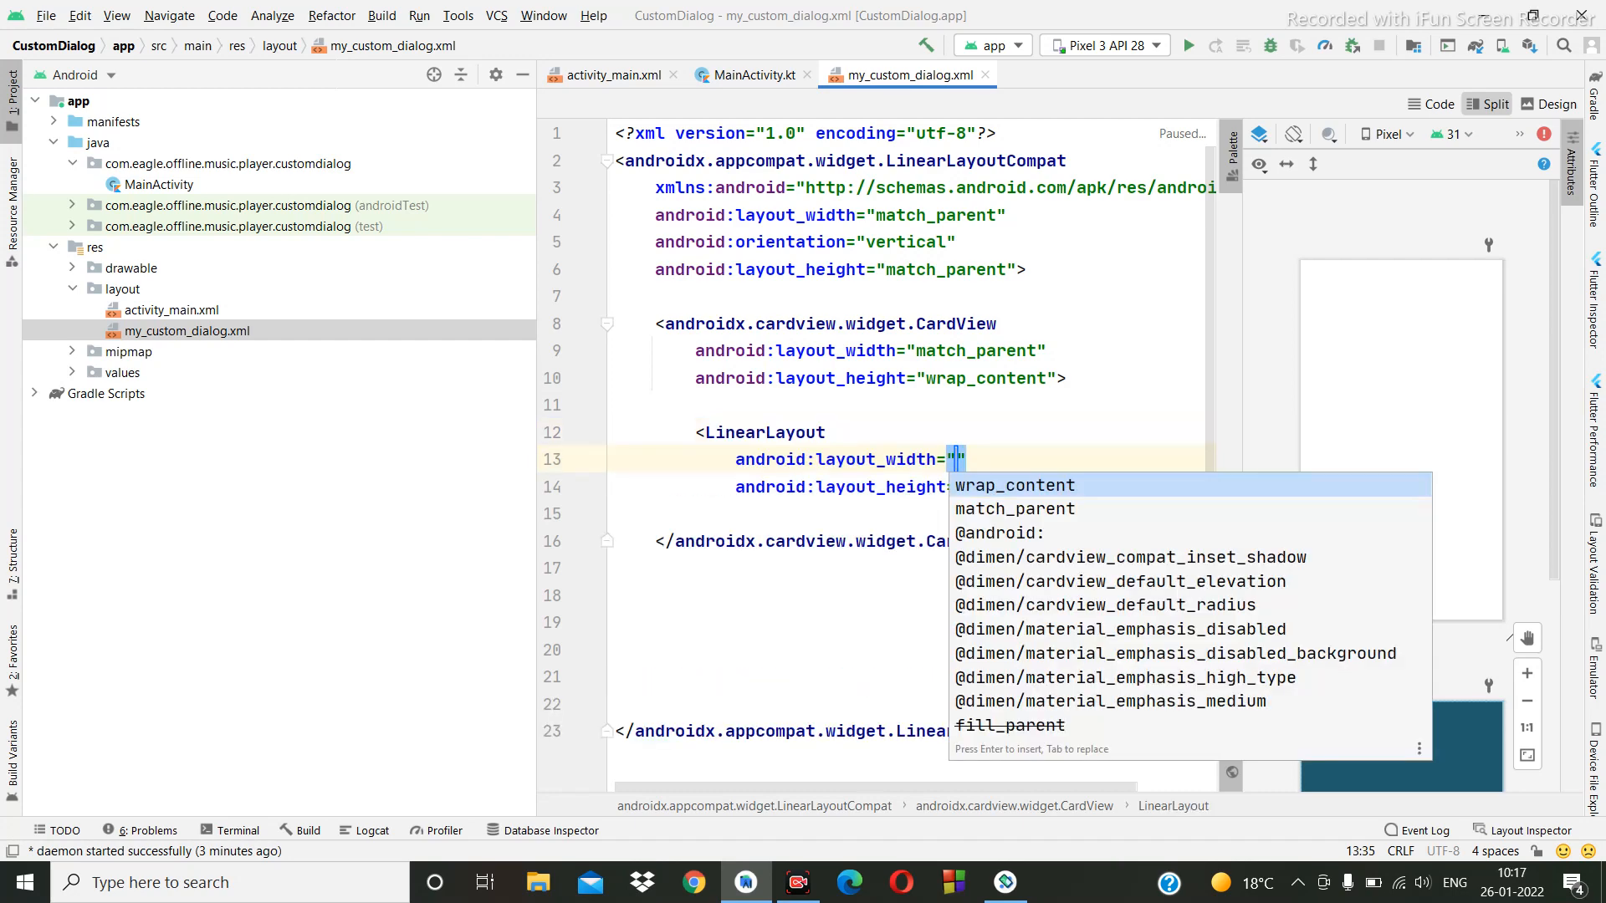
key("Down")
key("Return")
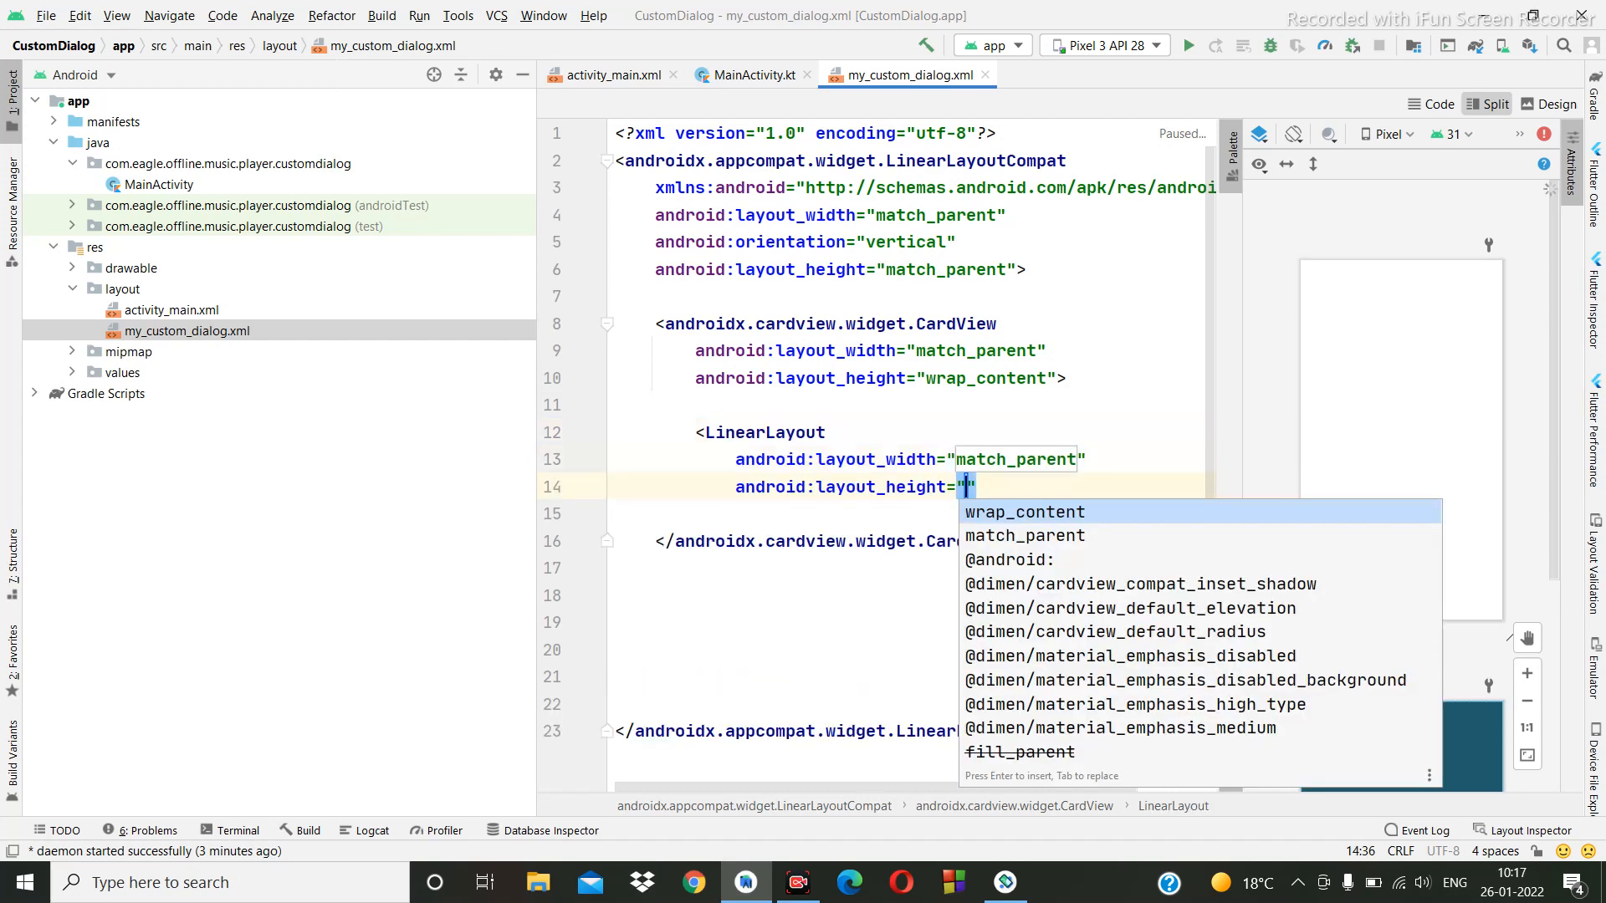
key("Return")
key("Tab")
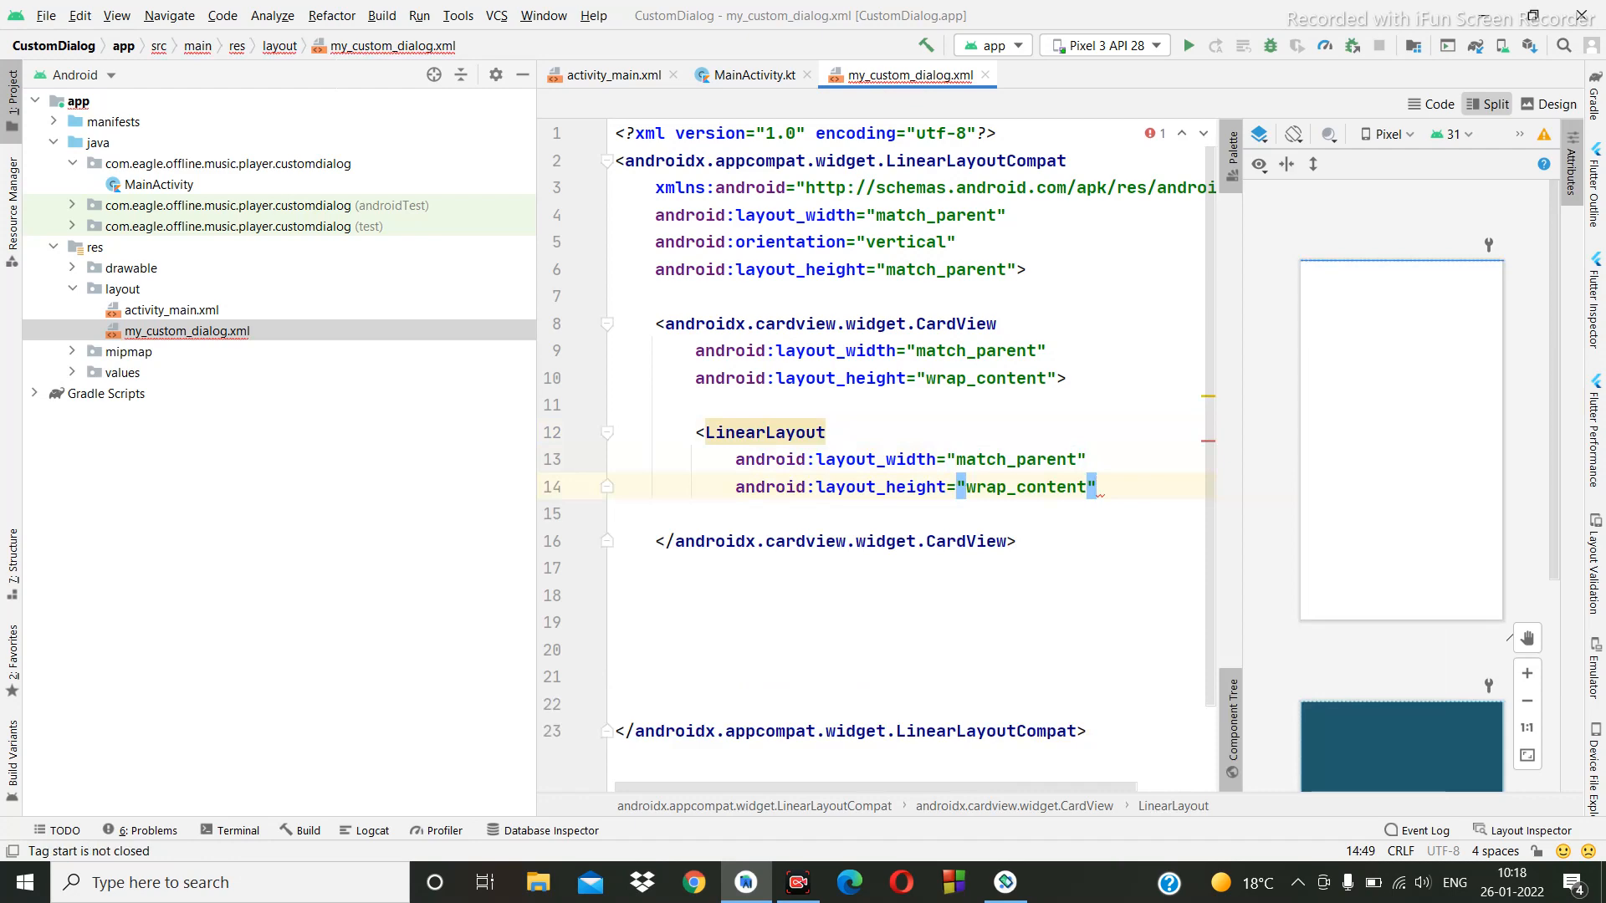
key("Return")
type("o")
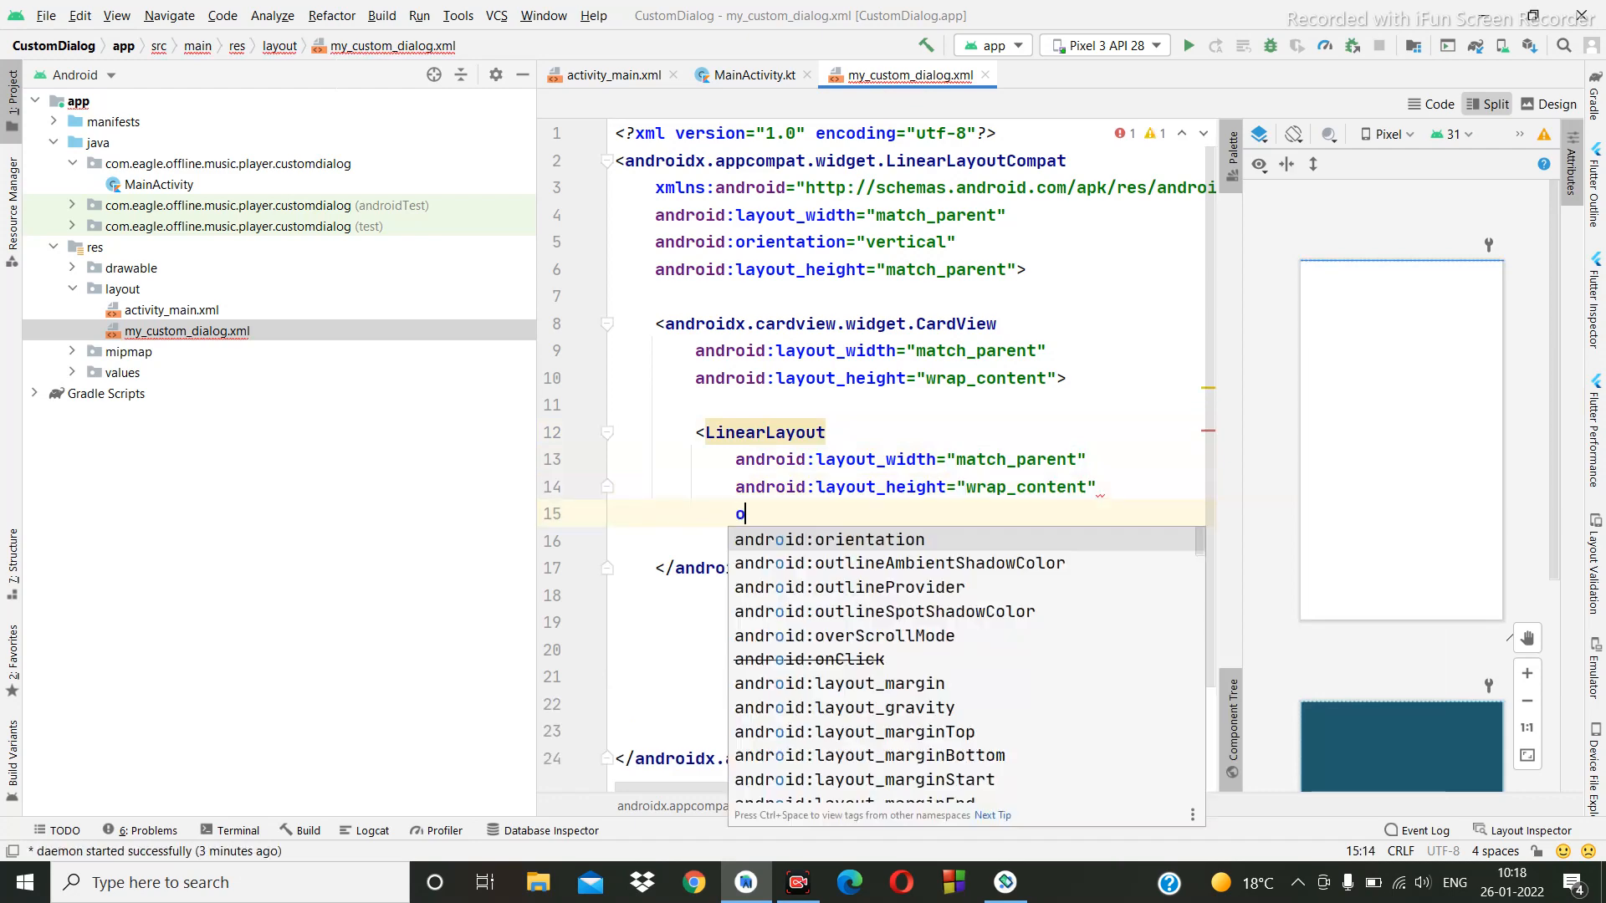
key("Return")
key("Return")
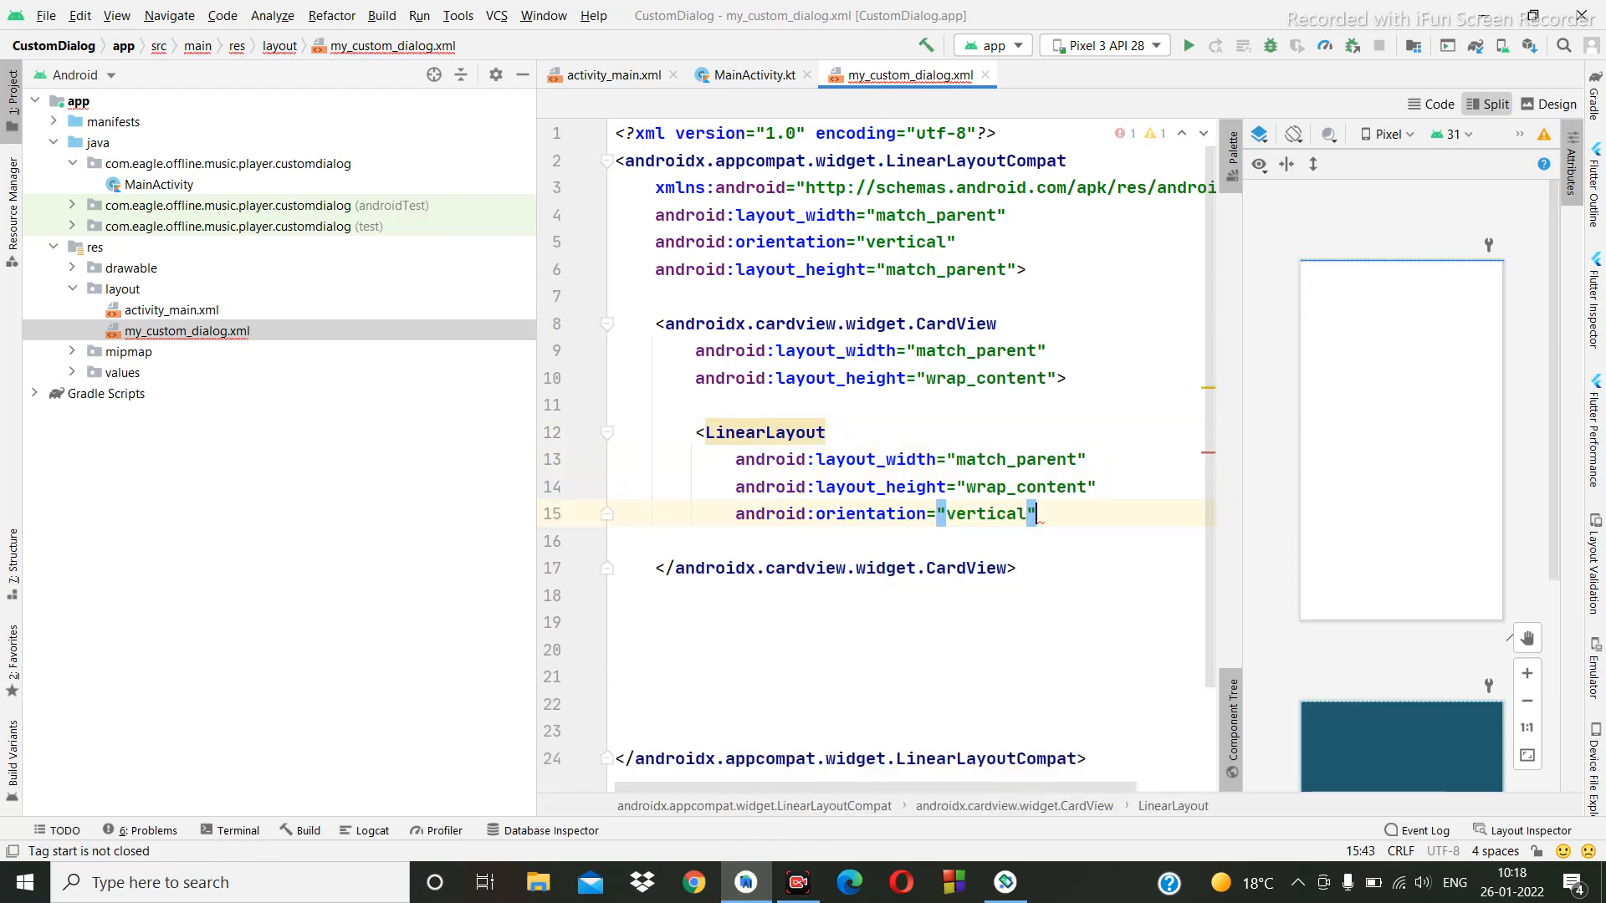
type(">")
key("Return")
key("Return")
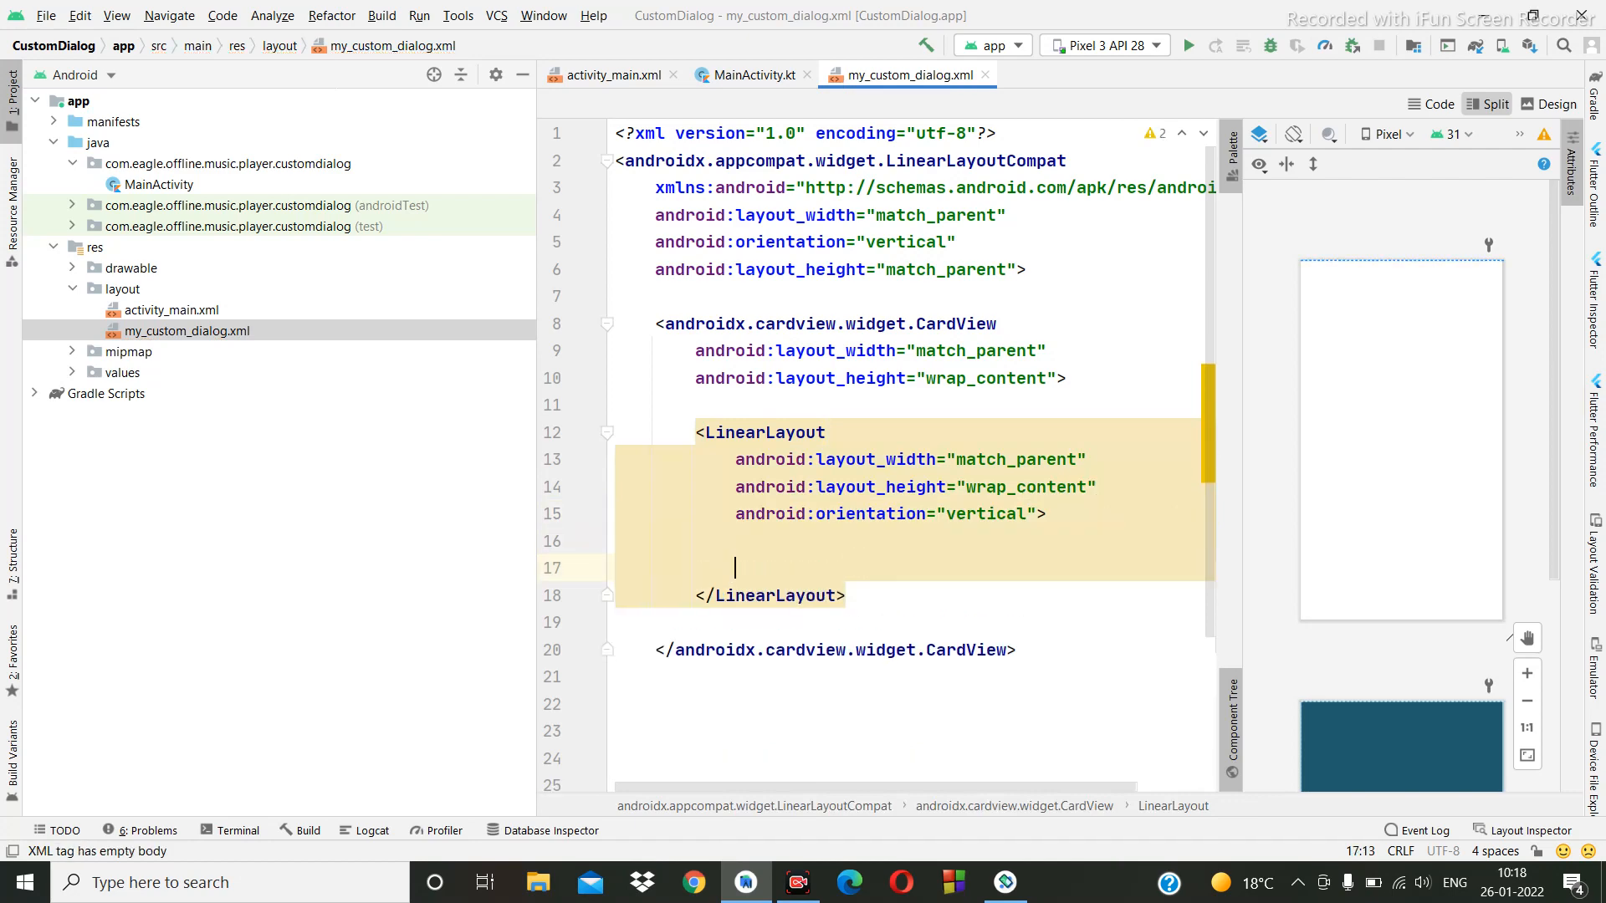
type("<")
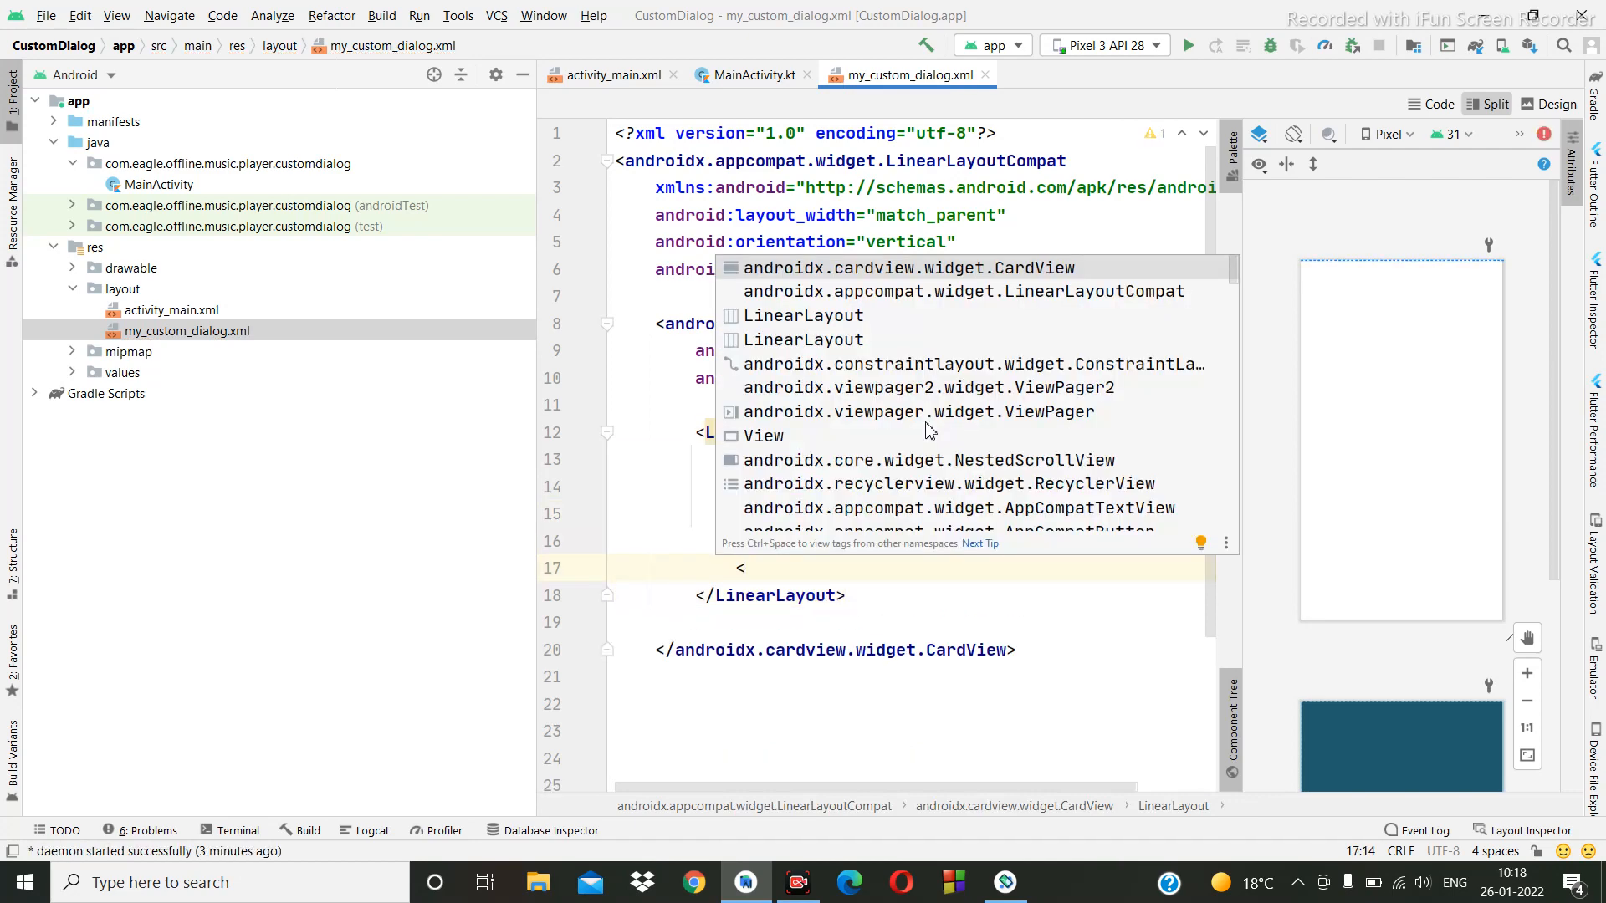
type("Te")
Add a wrap_content TextView with the text "Help?".
key("Return")
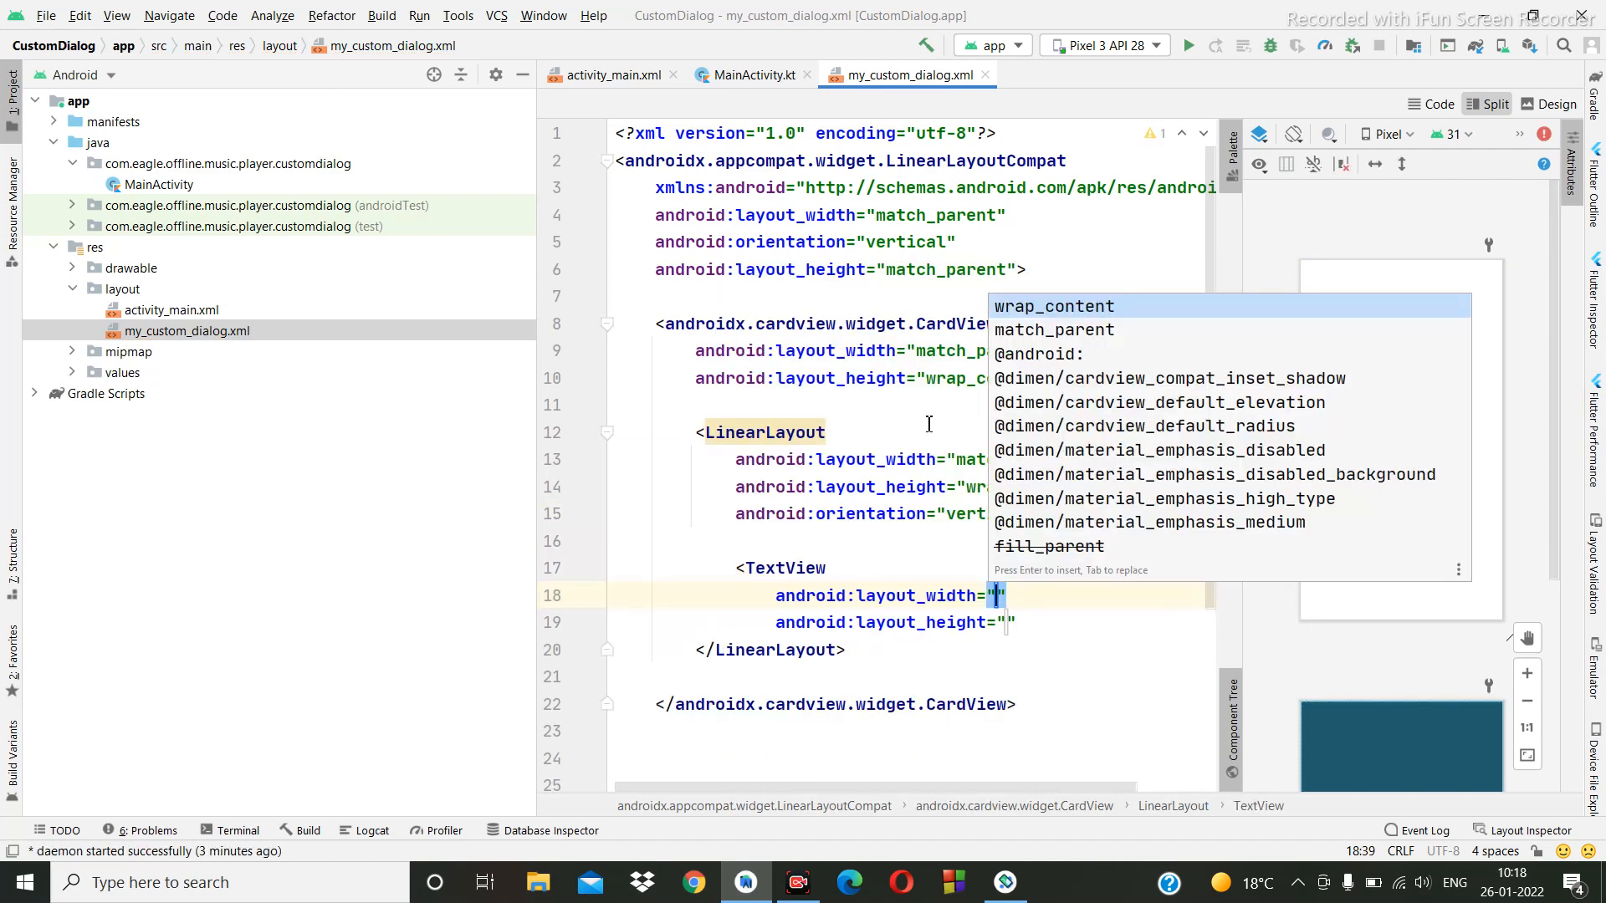
key("Return")
key("Return")
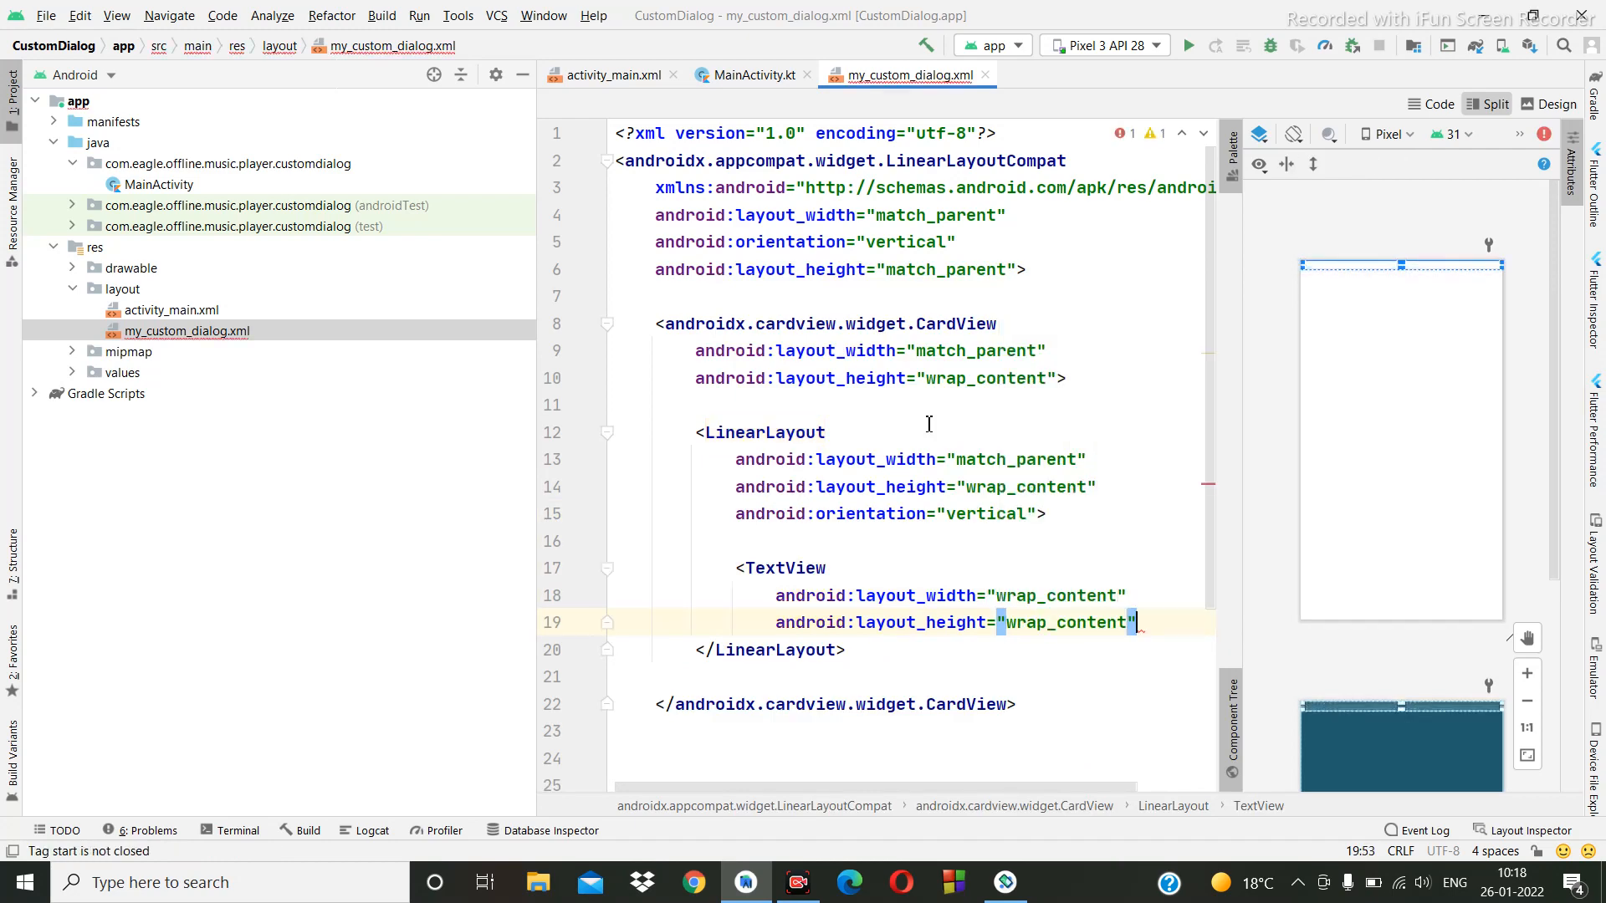
type("/>")
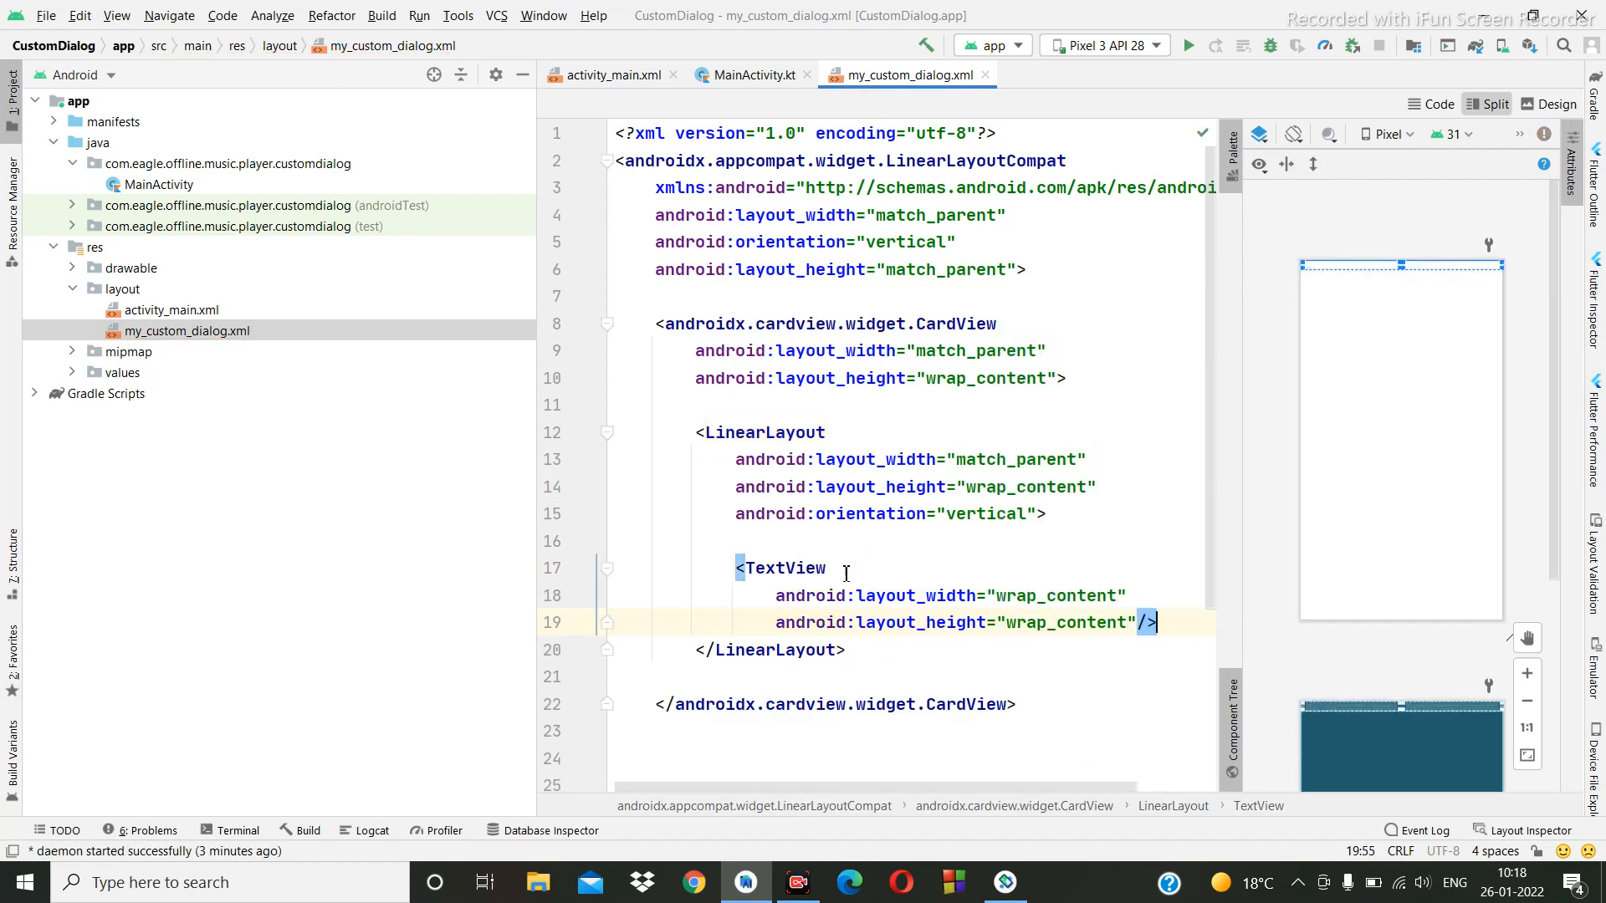
left_click(829, 568)
key("Return")
type("te")
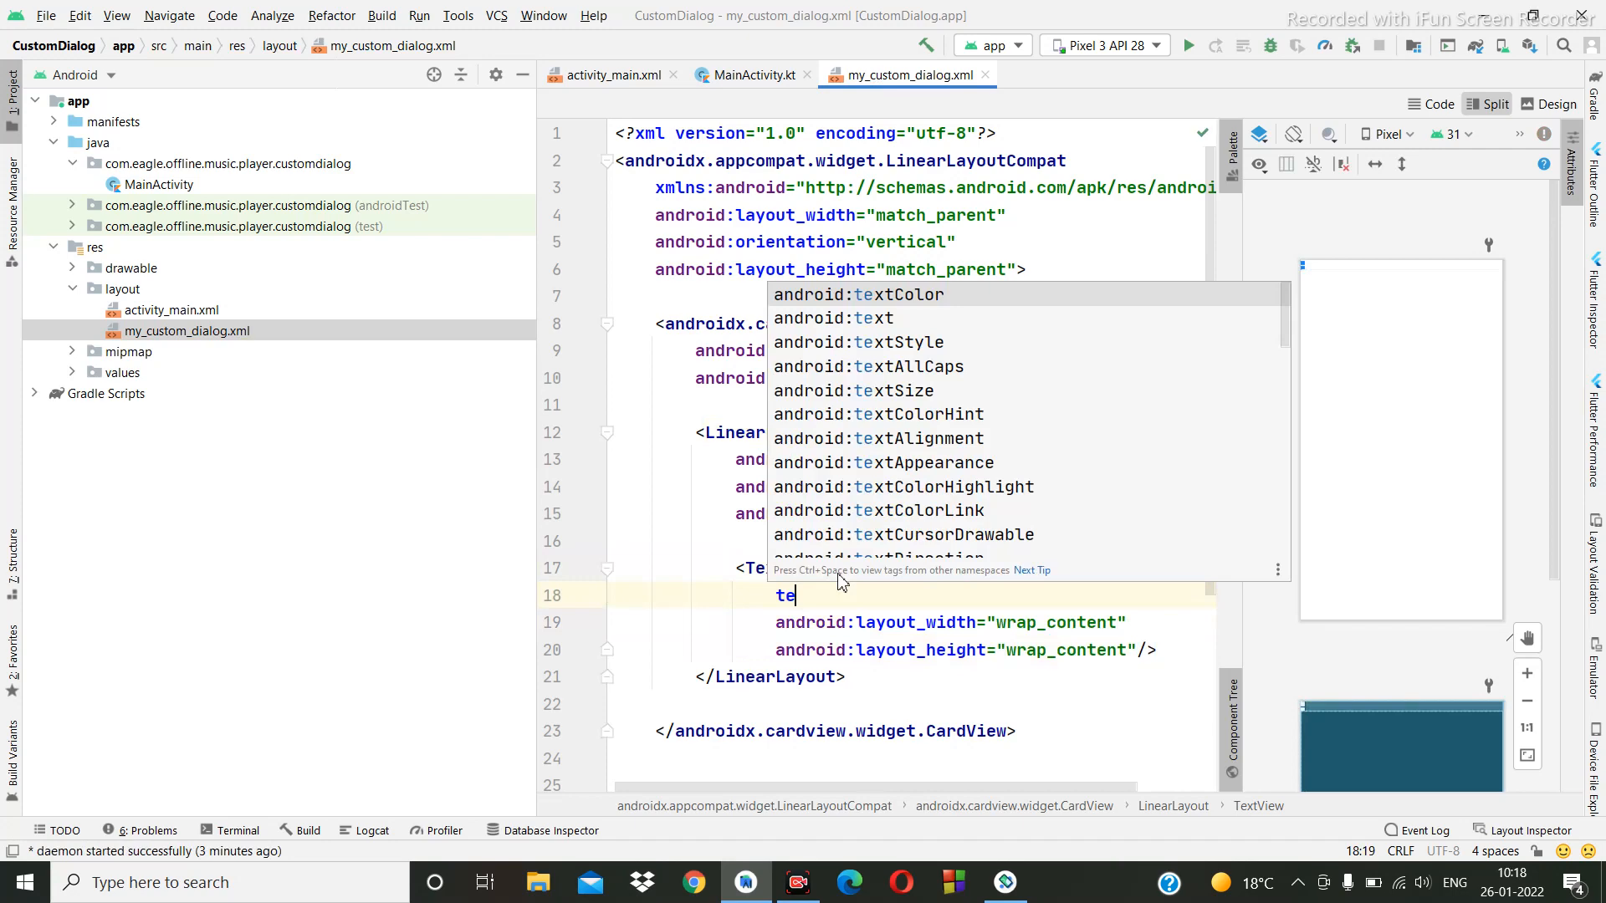
key("Down")
key("Return")
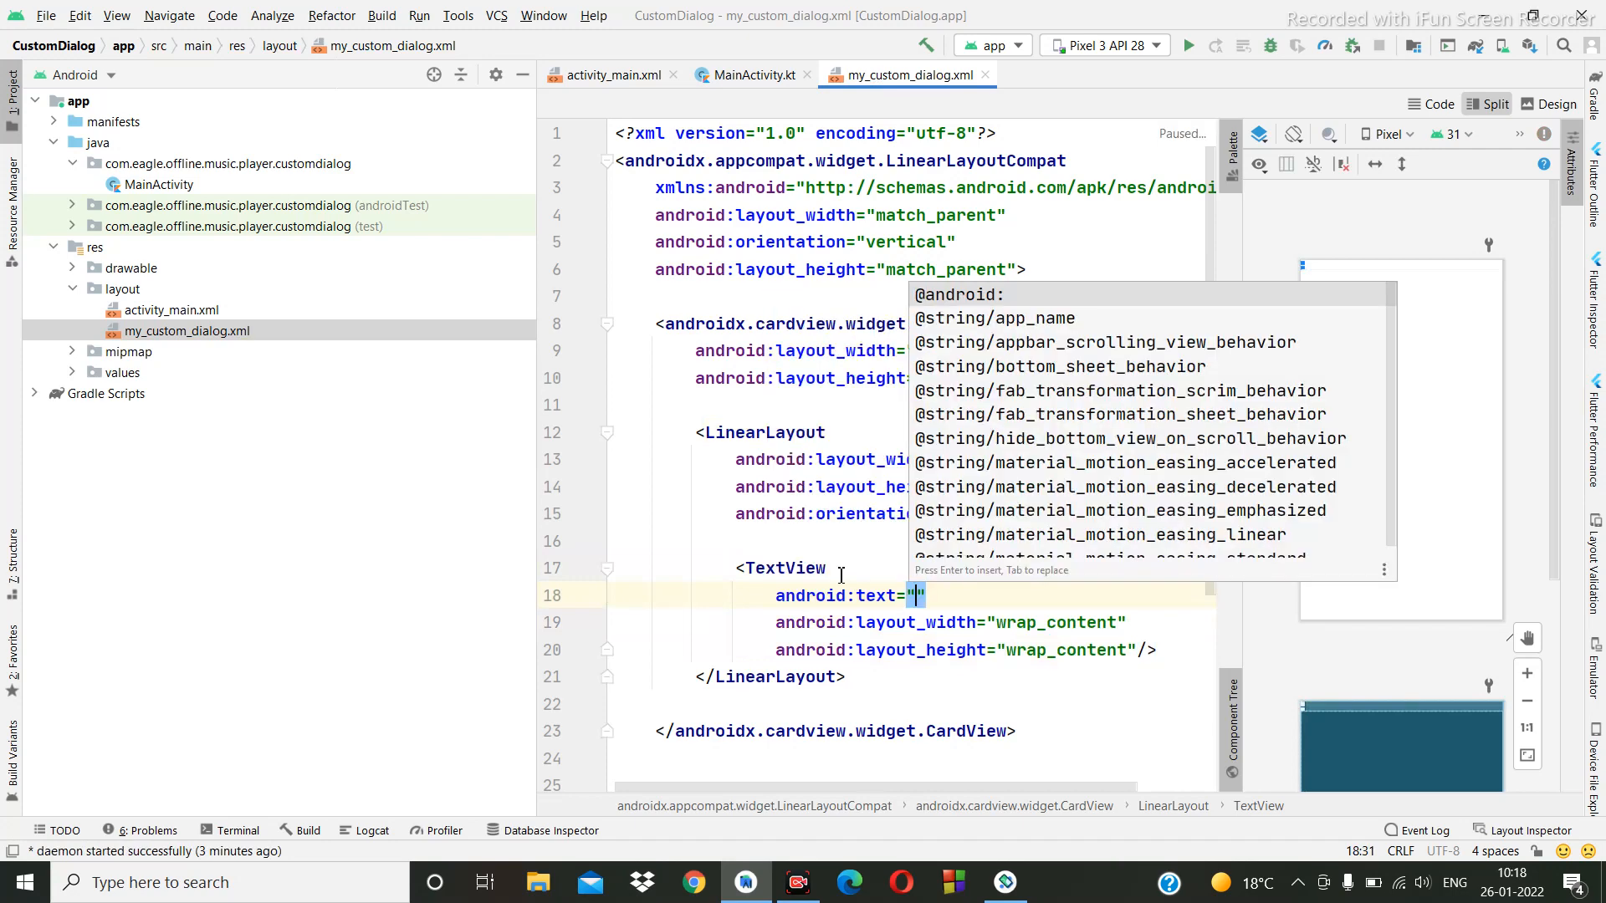
type("Hel")
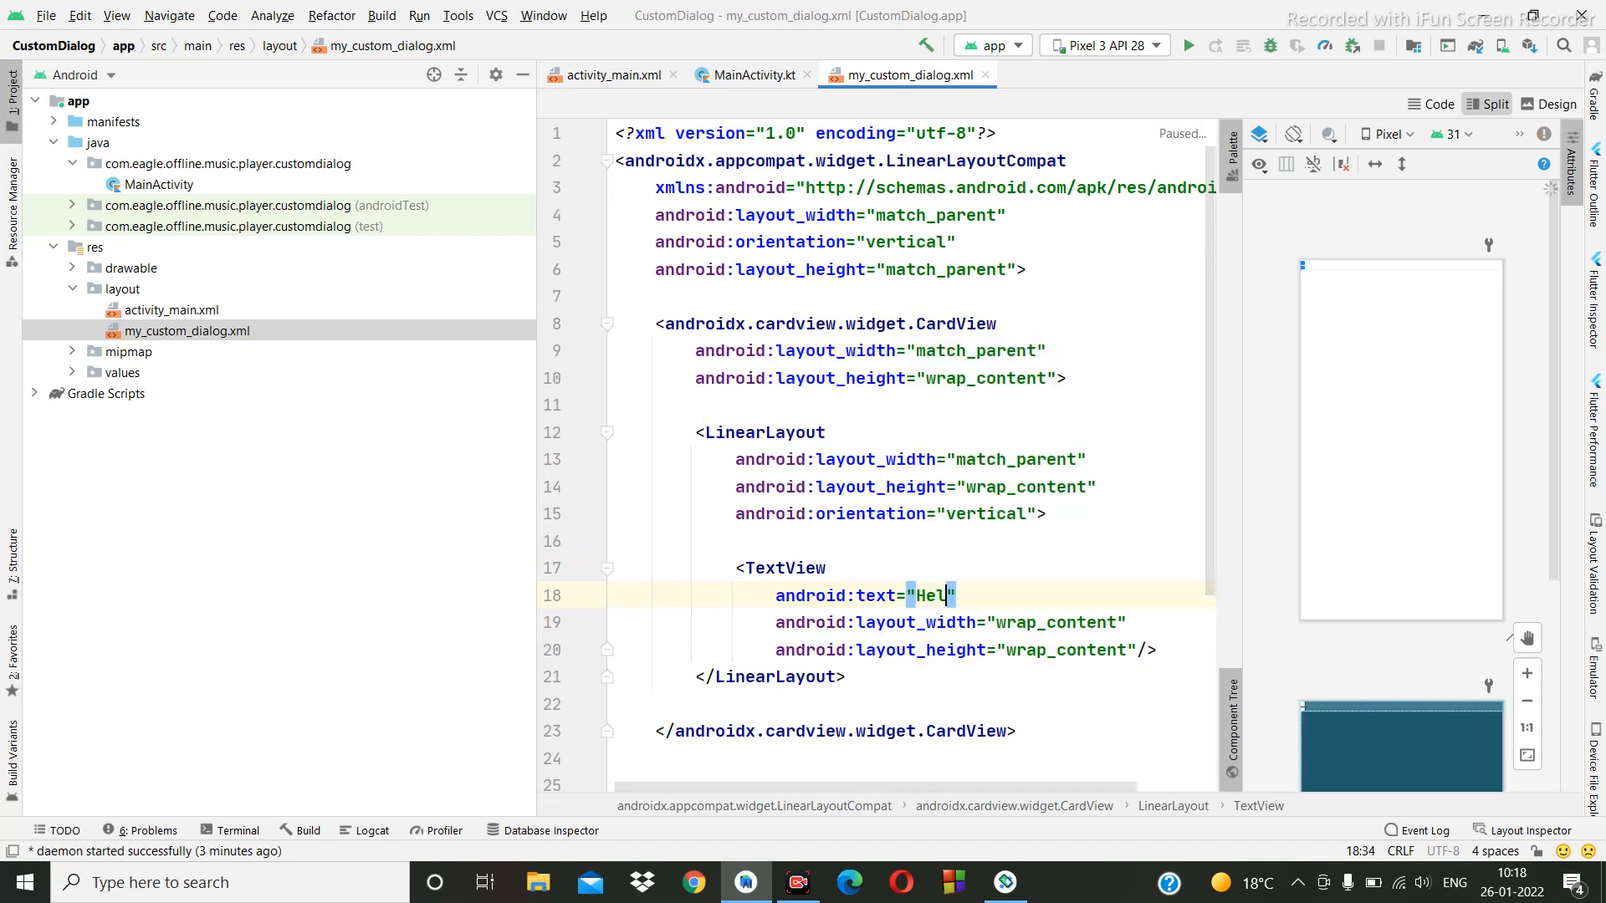
type("p?")
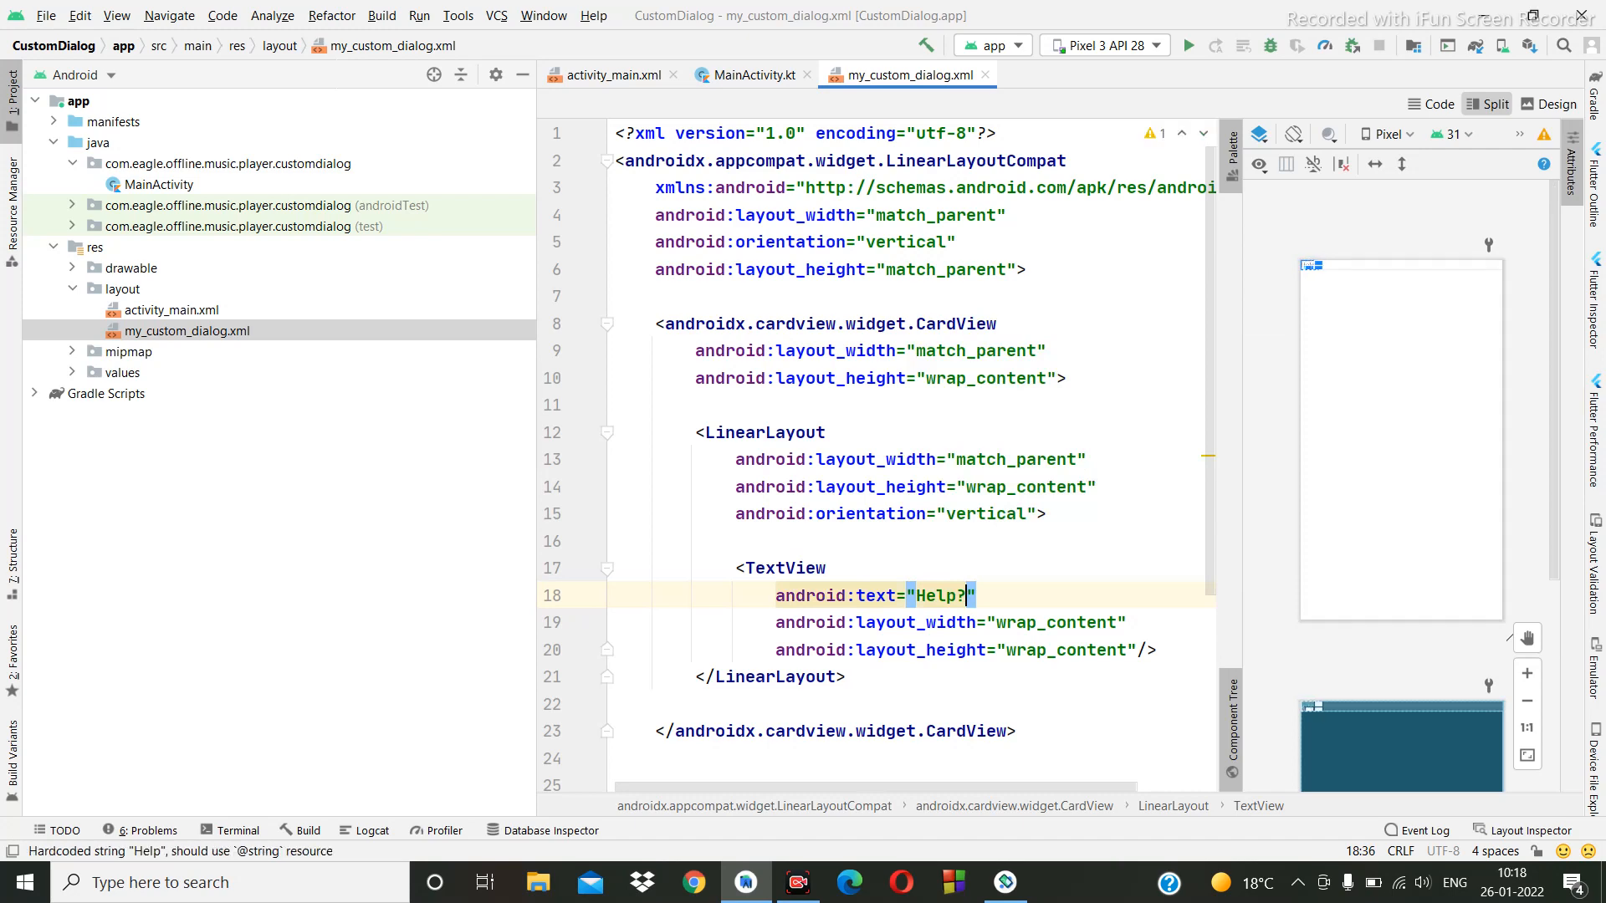
Center the Help? TextView with layout_gravity center.
key("Down")
key("End")
key("Return")
type("g")
key("Return")
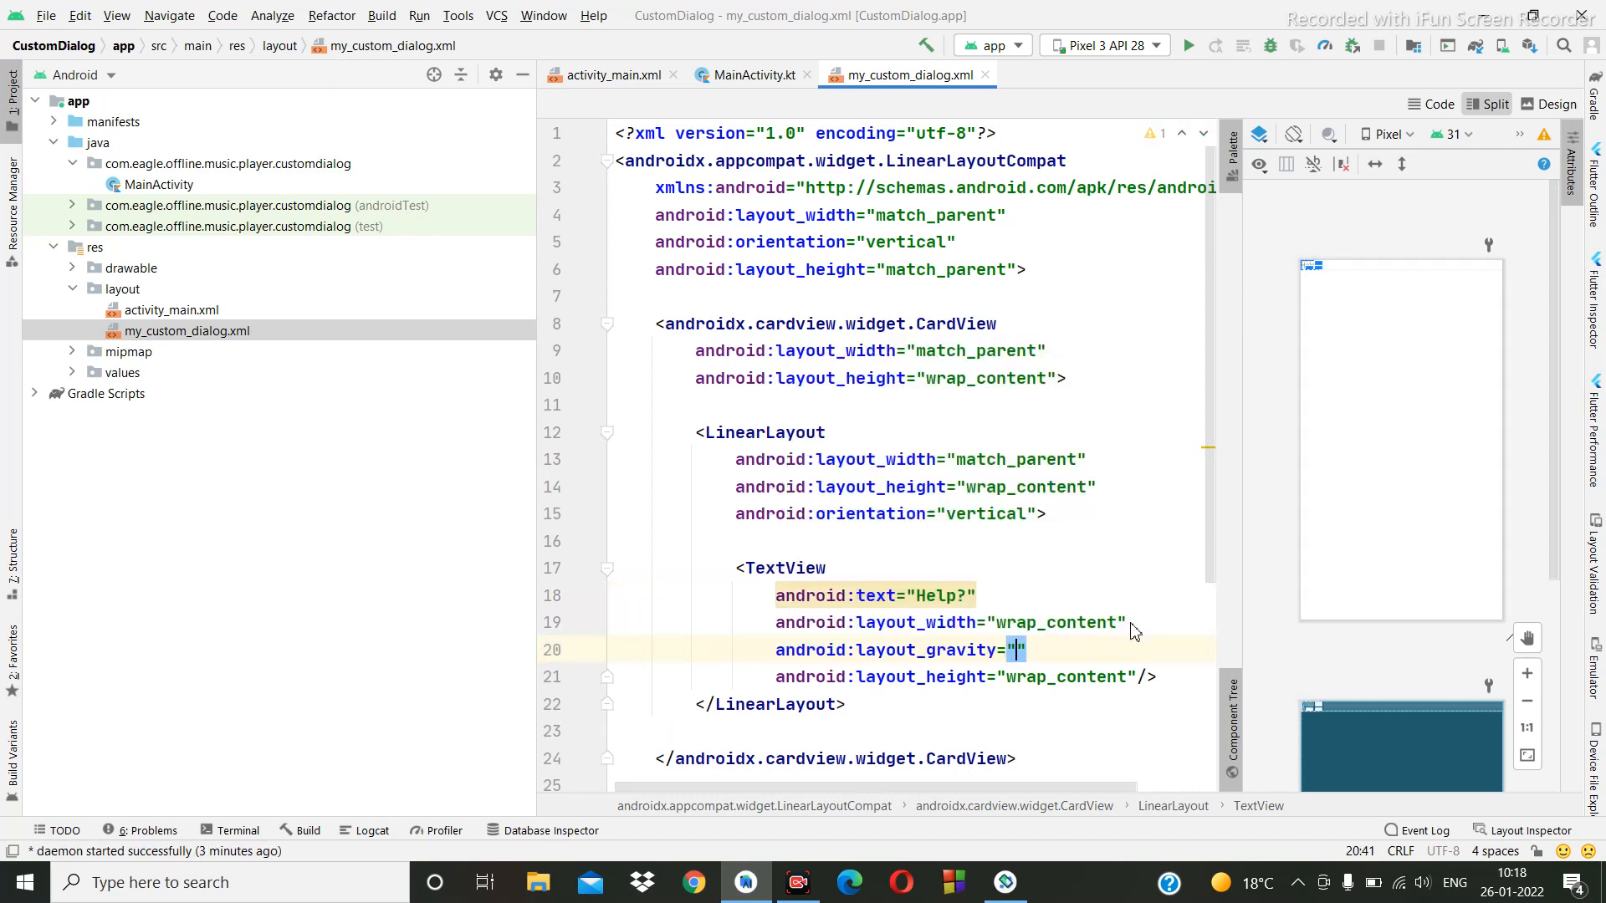
type("center")
key("Return")
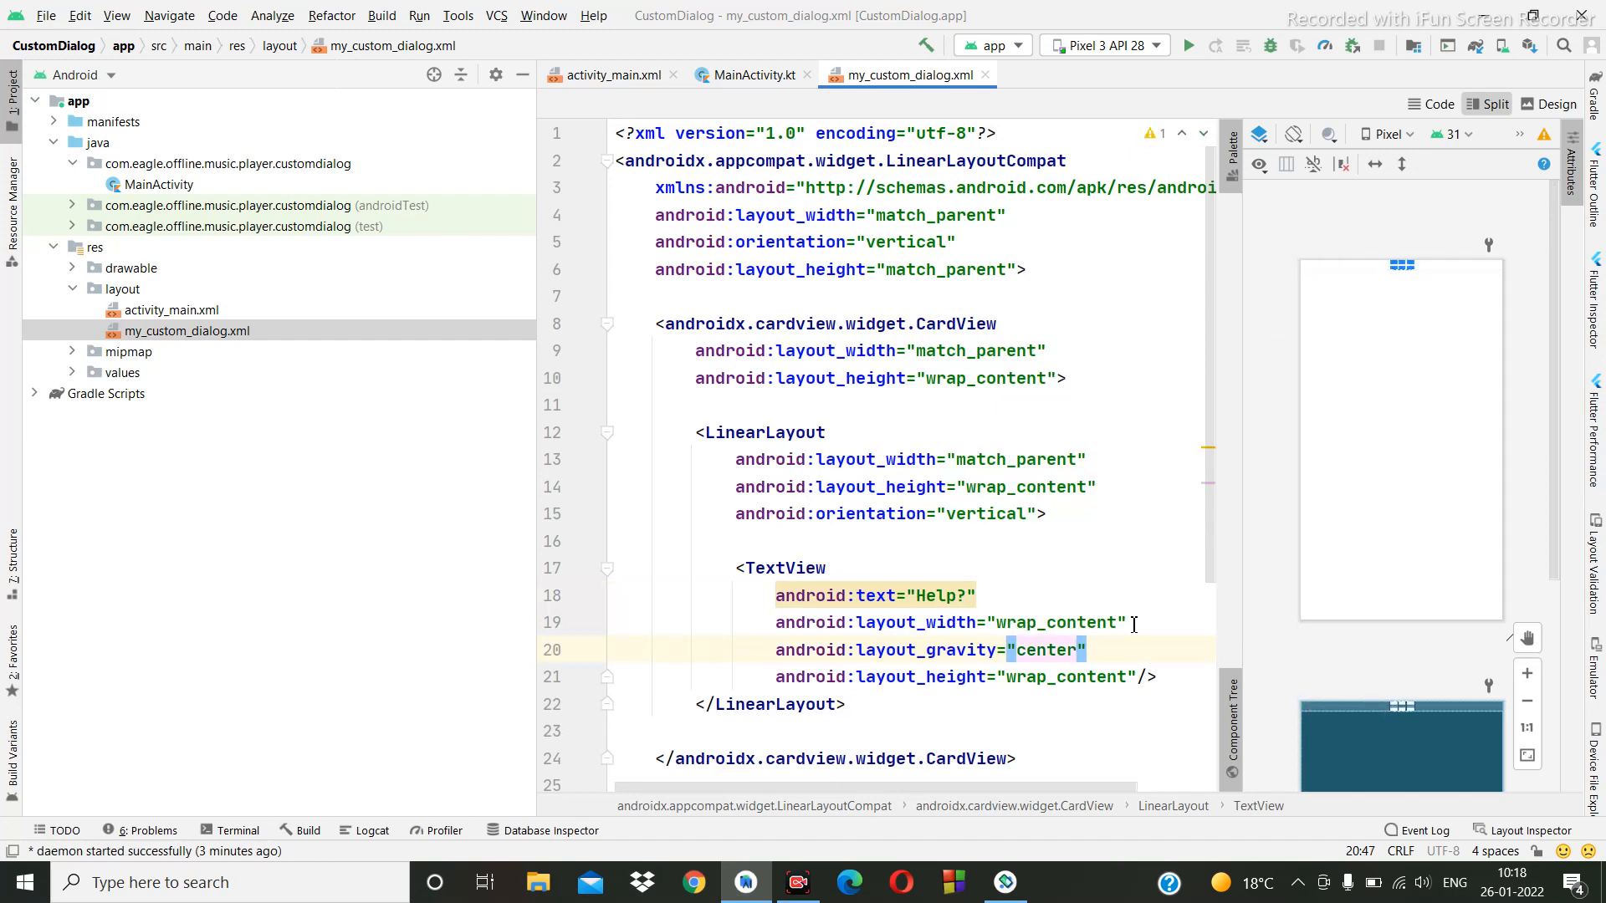
Make the Help? text black and bold, then return to MainActivity.kt.
left_click(977, 595)
key("Return")
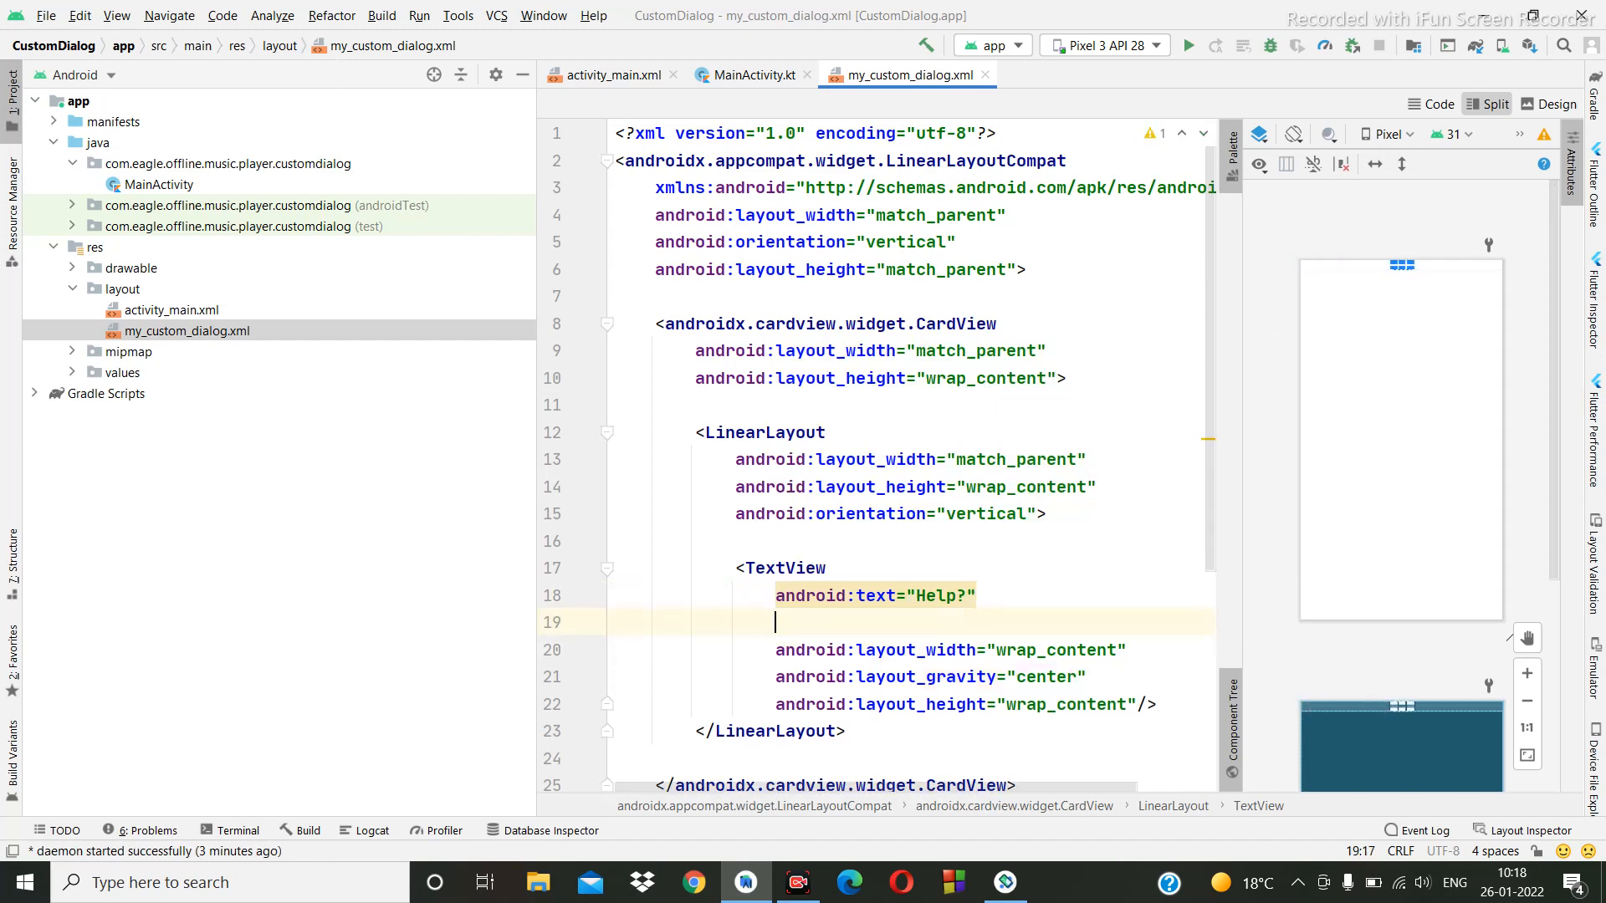
type("text")
key("Return")
key("Return")
key("End")
key("Return")
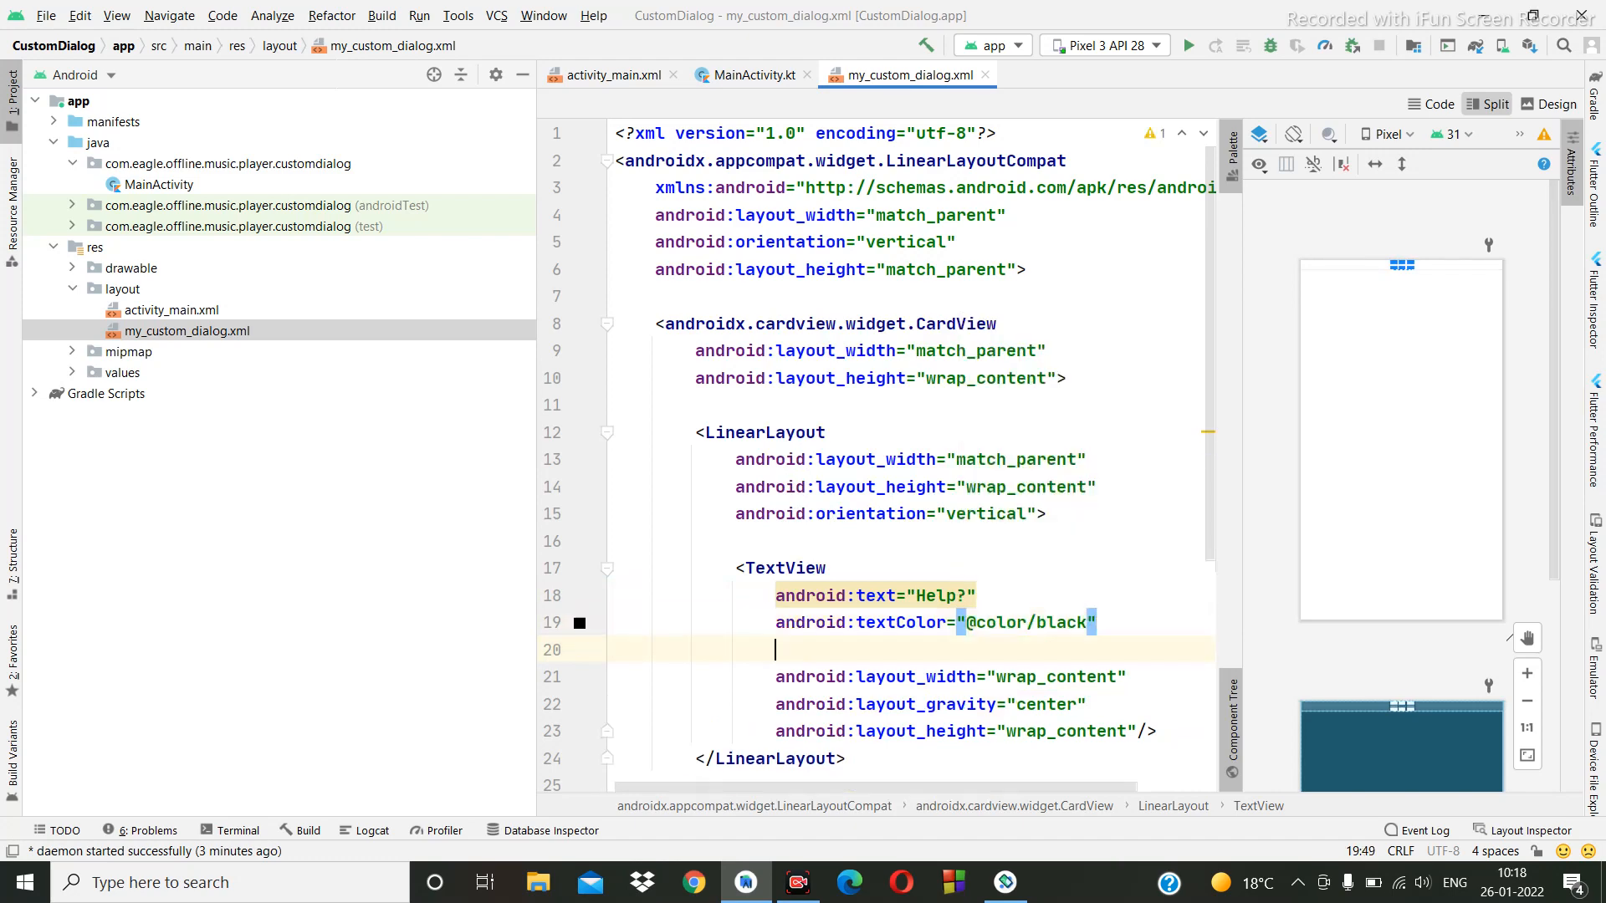
type("text")
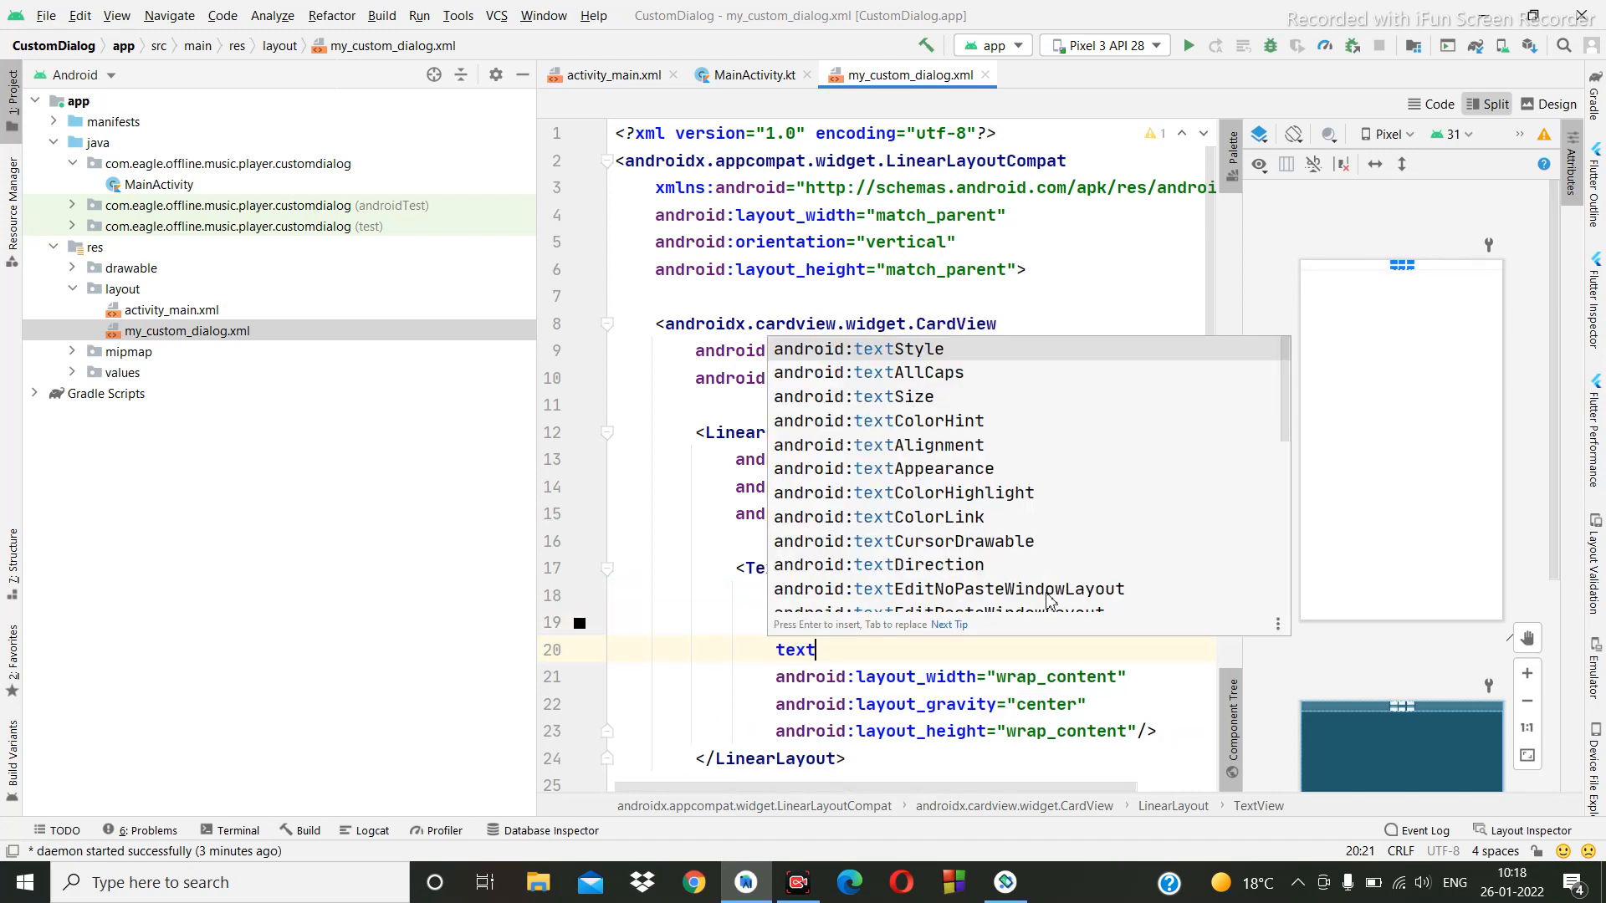
key("Return")
type("b")
key("Return")
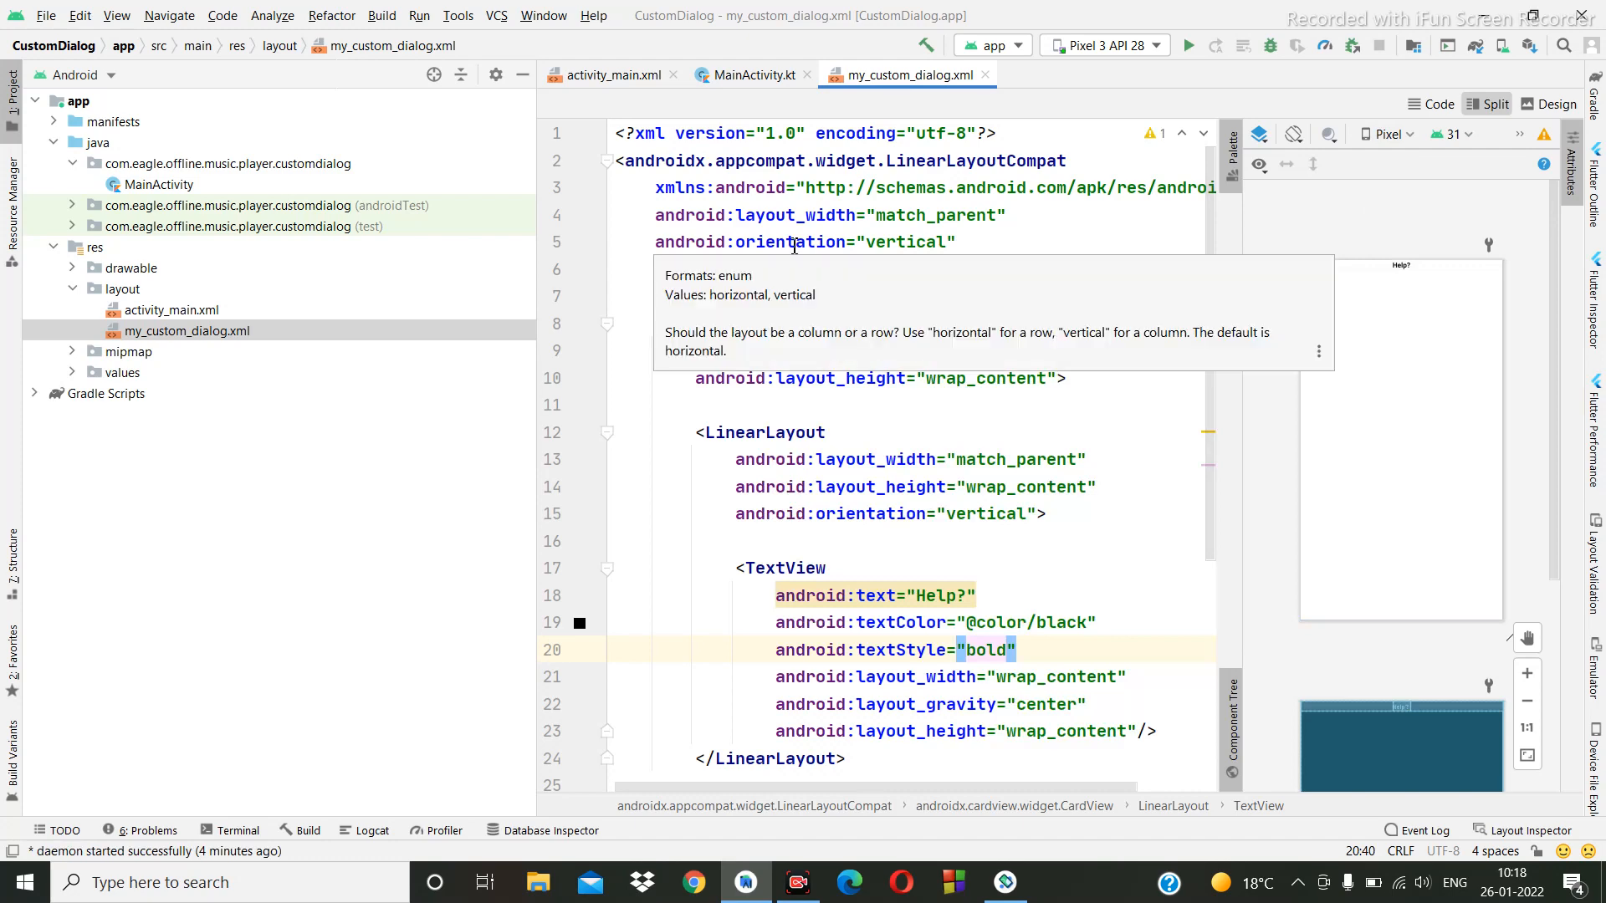
double_click(159, 185)
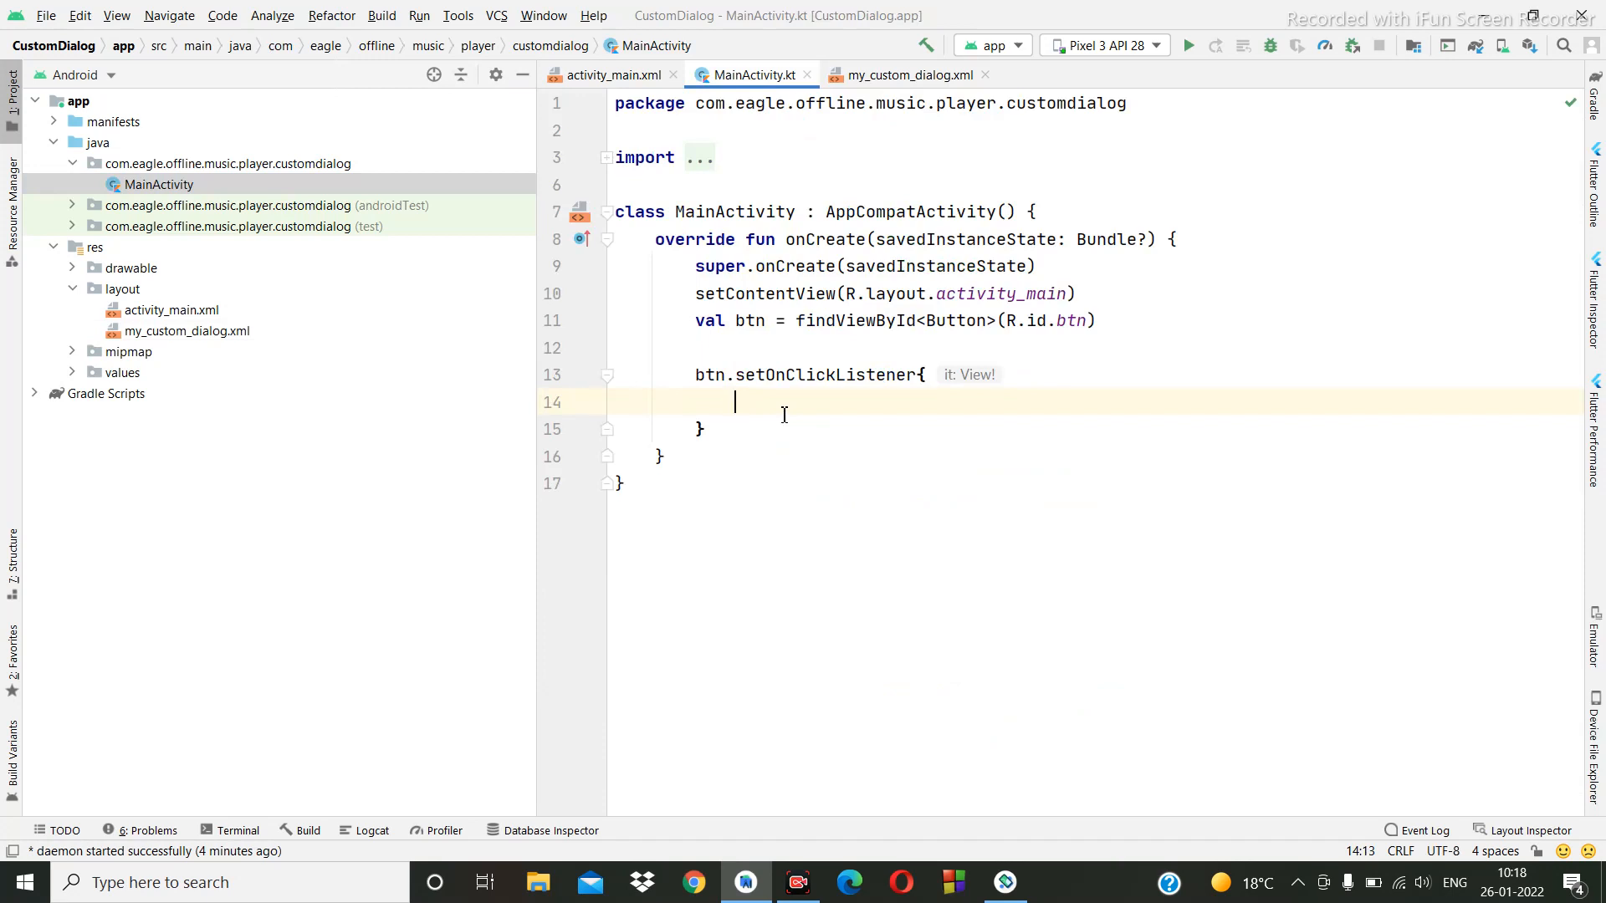
type("va")
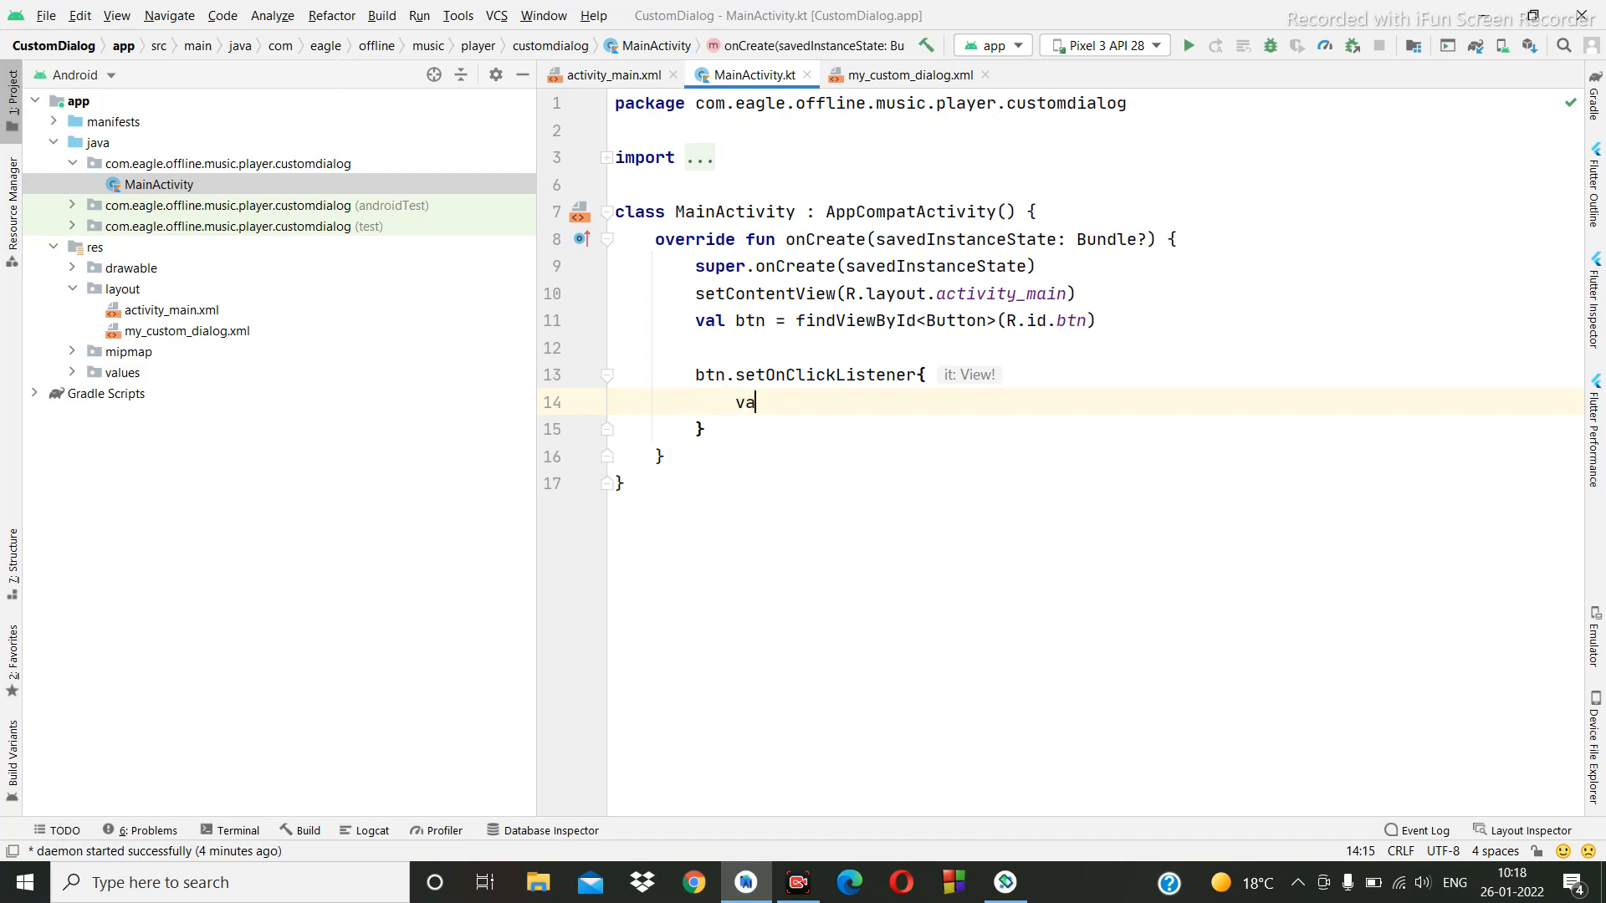
type("l ")
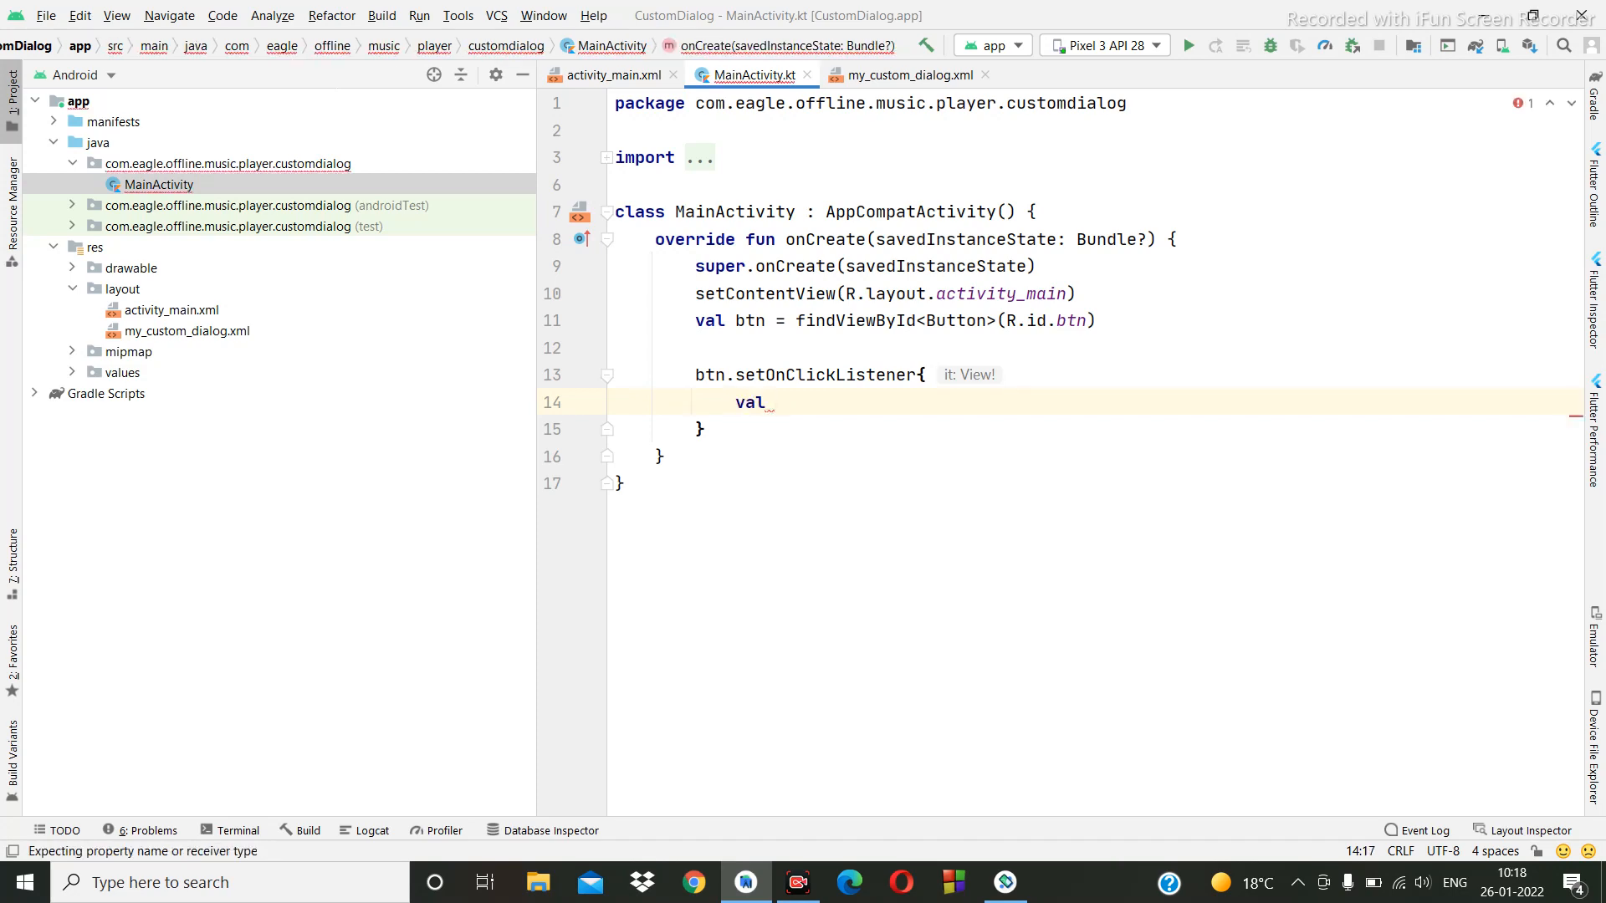
type("dila")
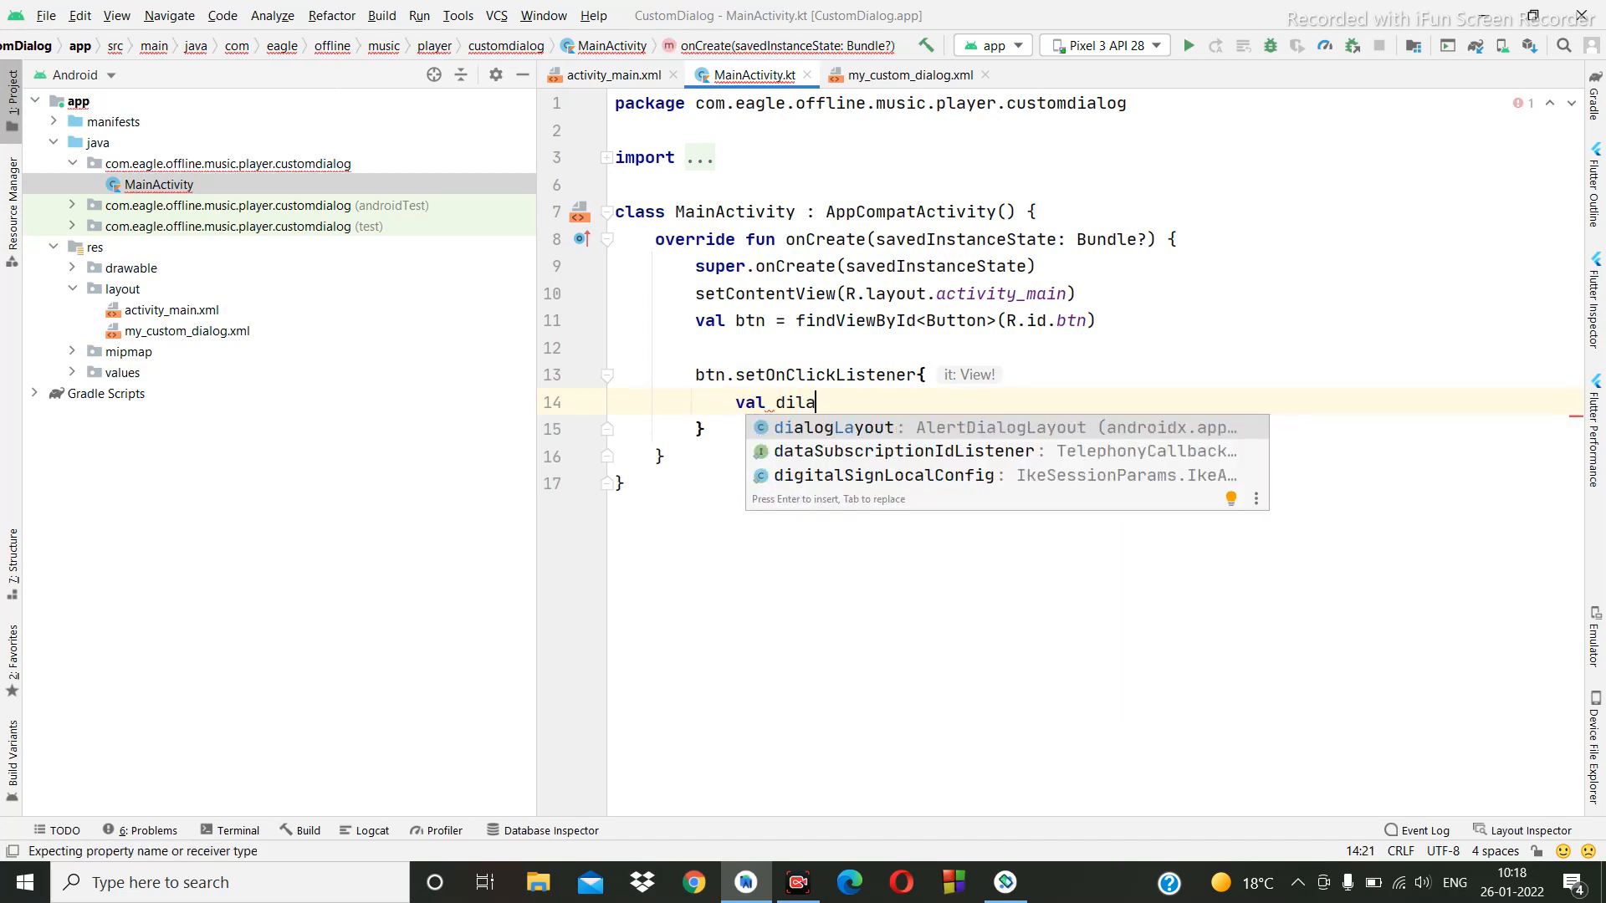
type("ogBi")
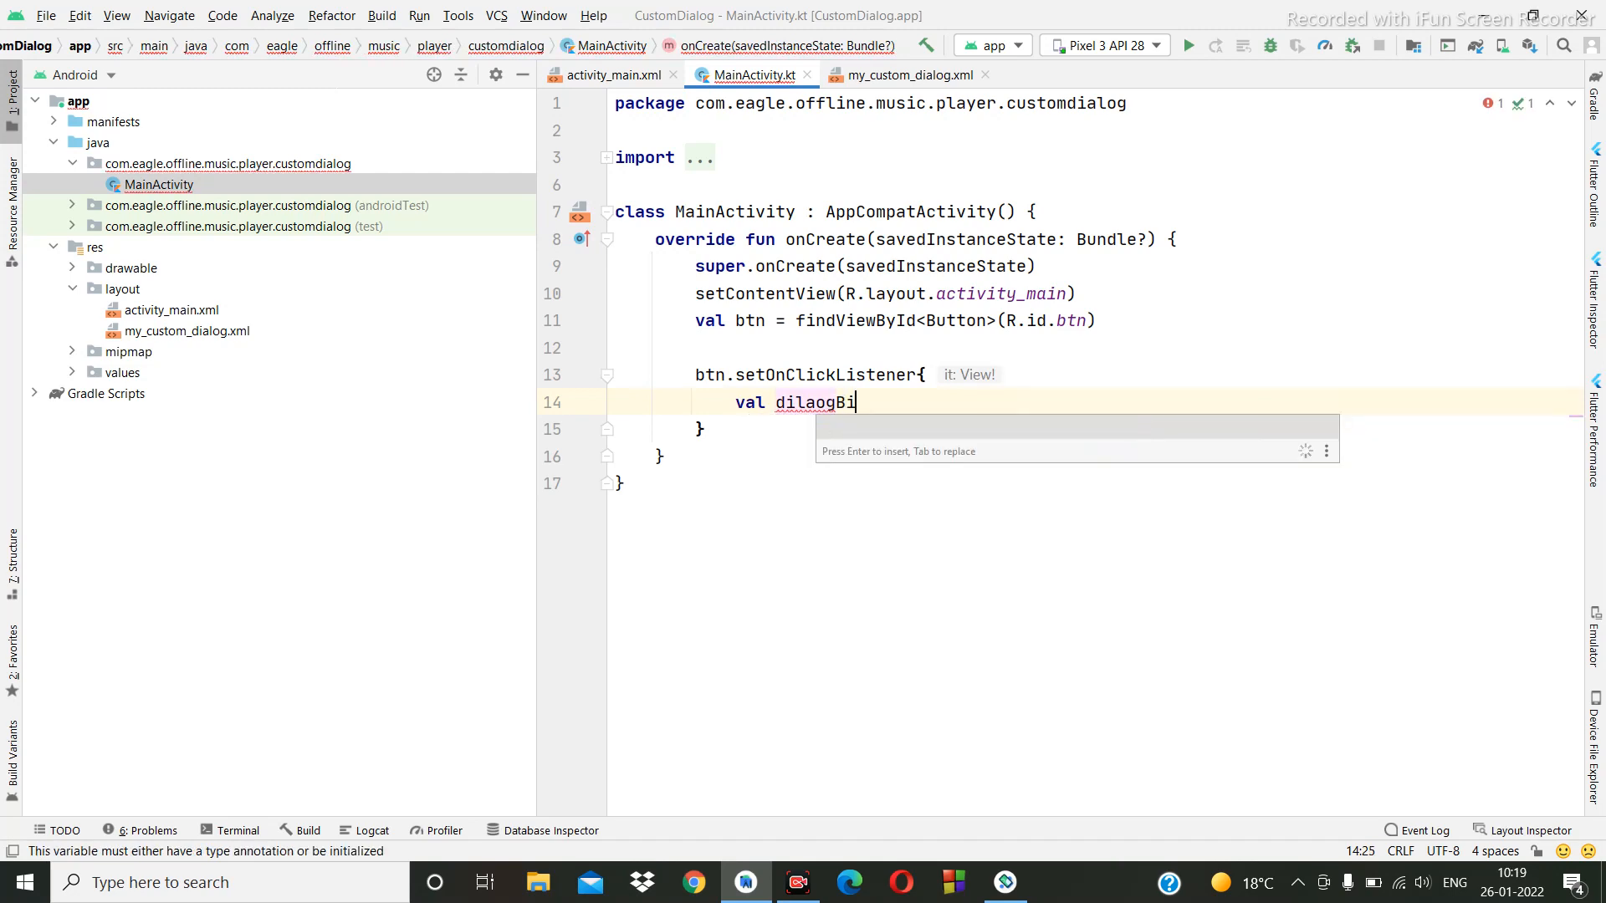
type("nding = ")
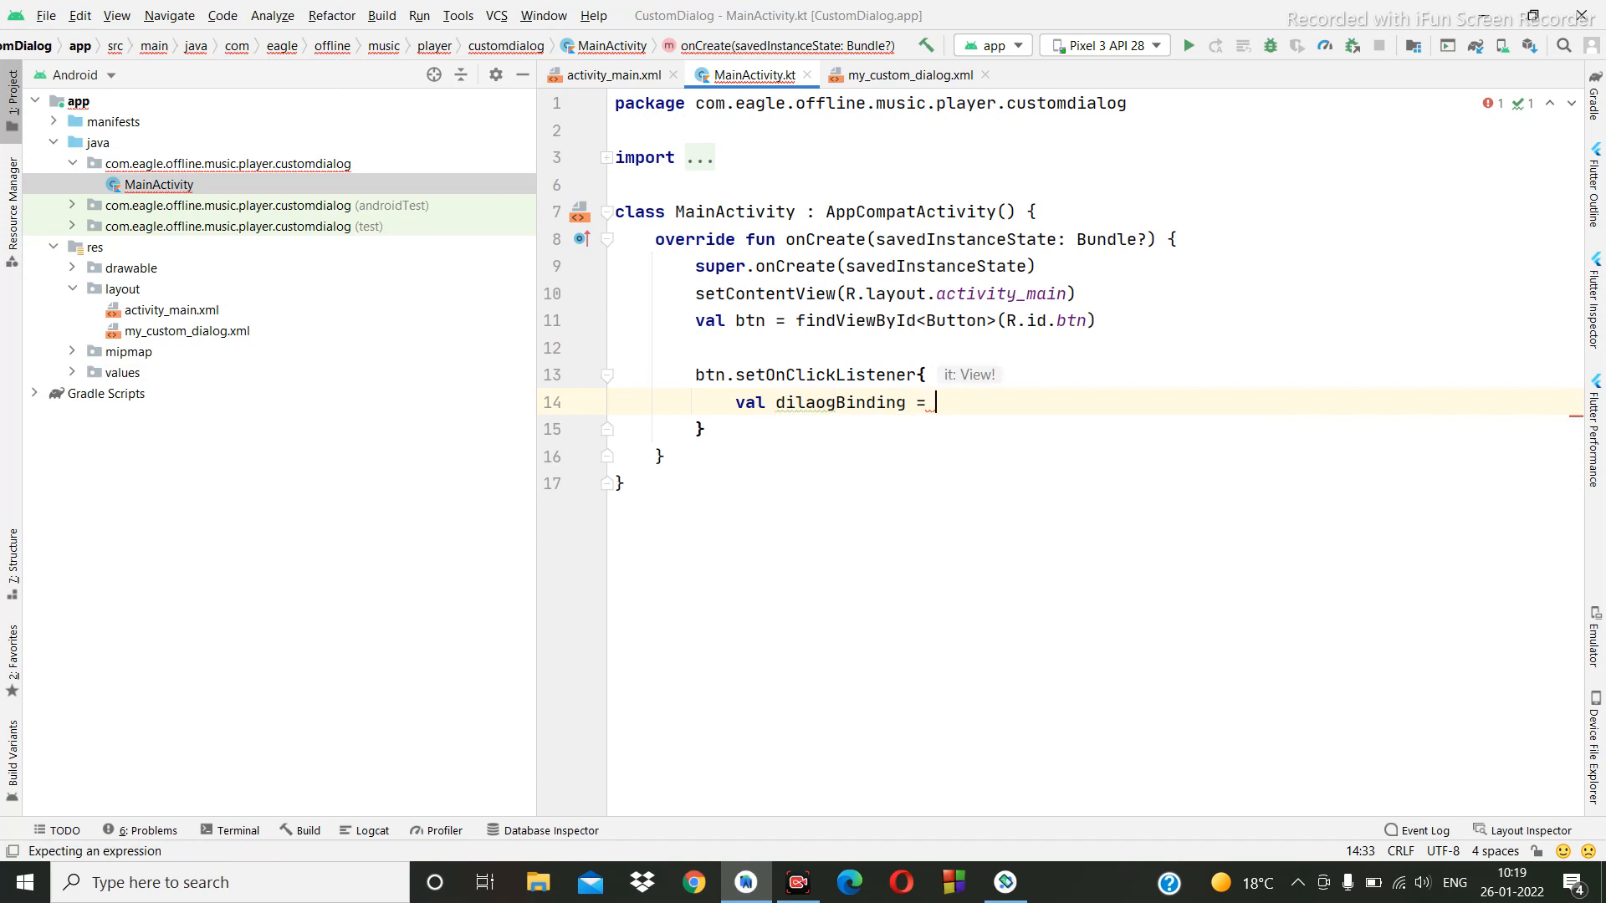
type("la")
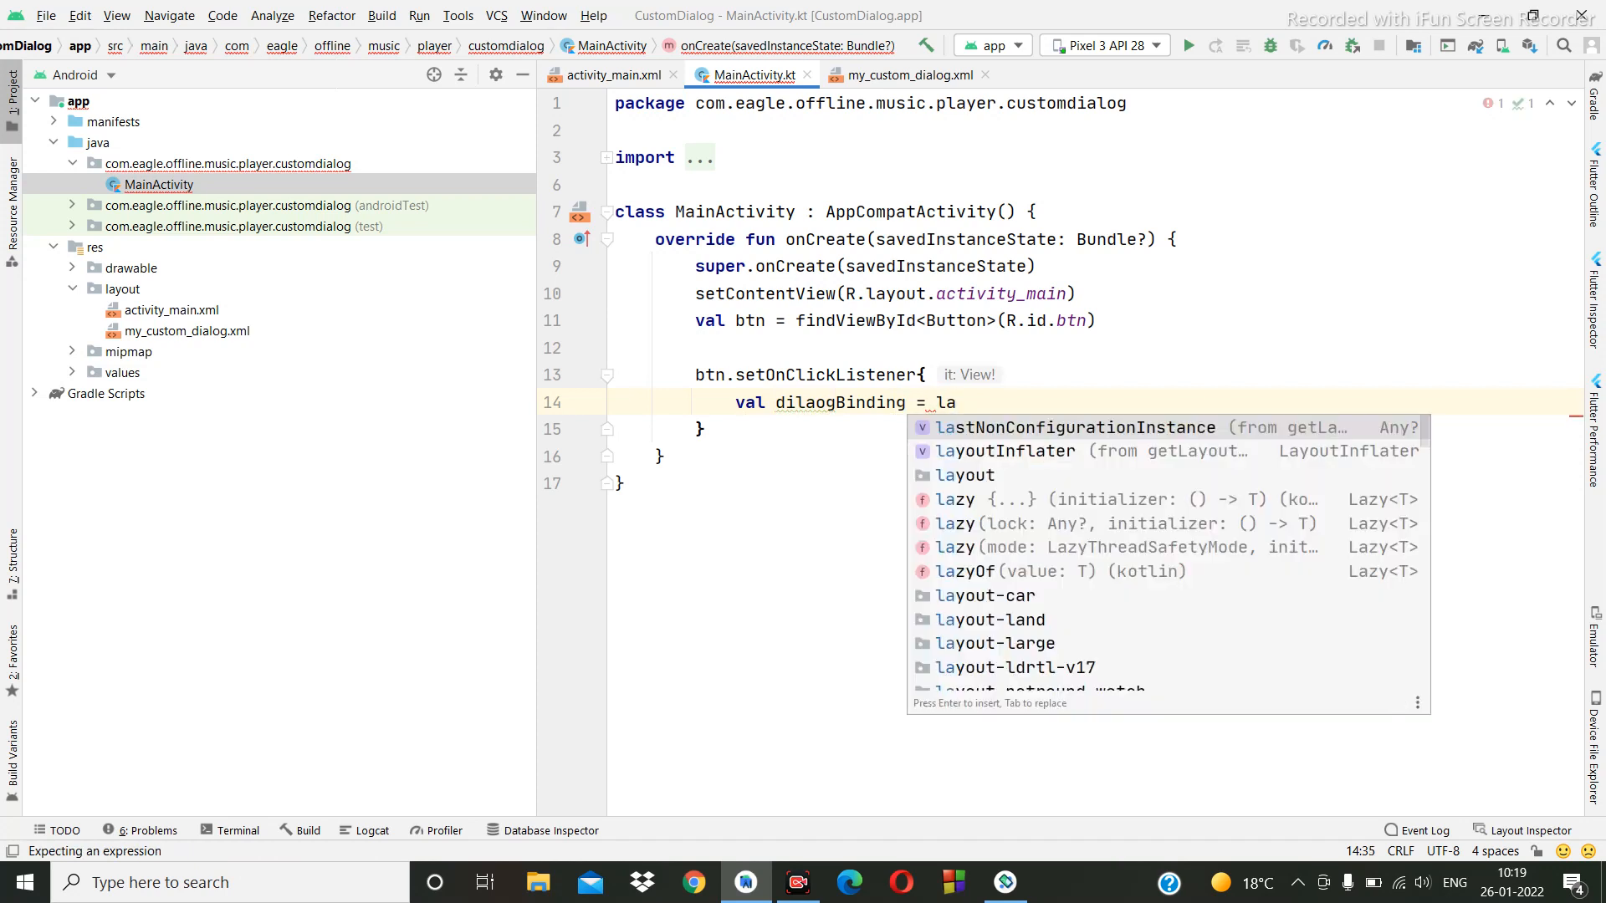
Declare val dilaogBinding = layoutInflater.inflate(R.layout.my_custom_dialog, null) in the listener.
key("Down")
key("Return")
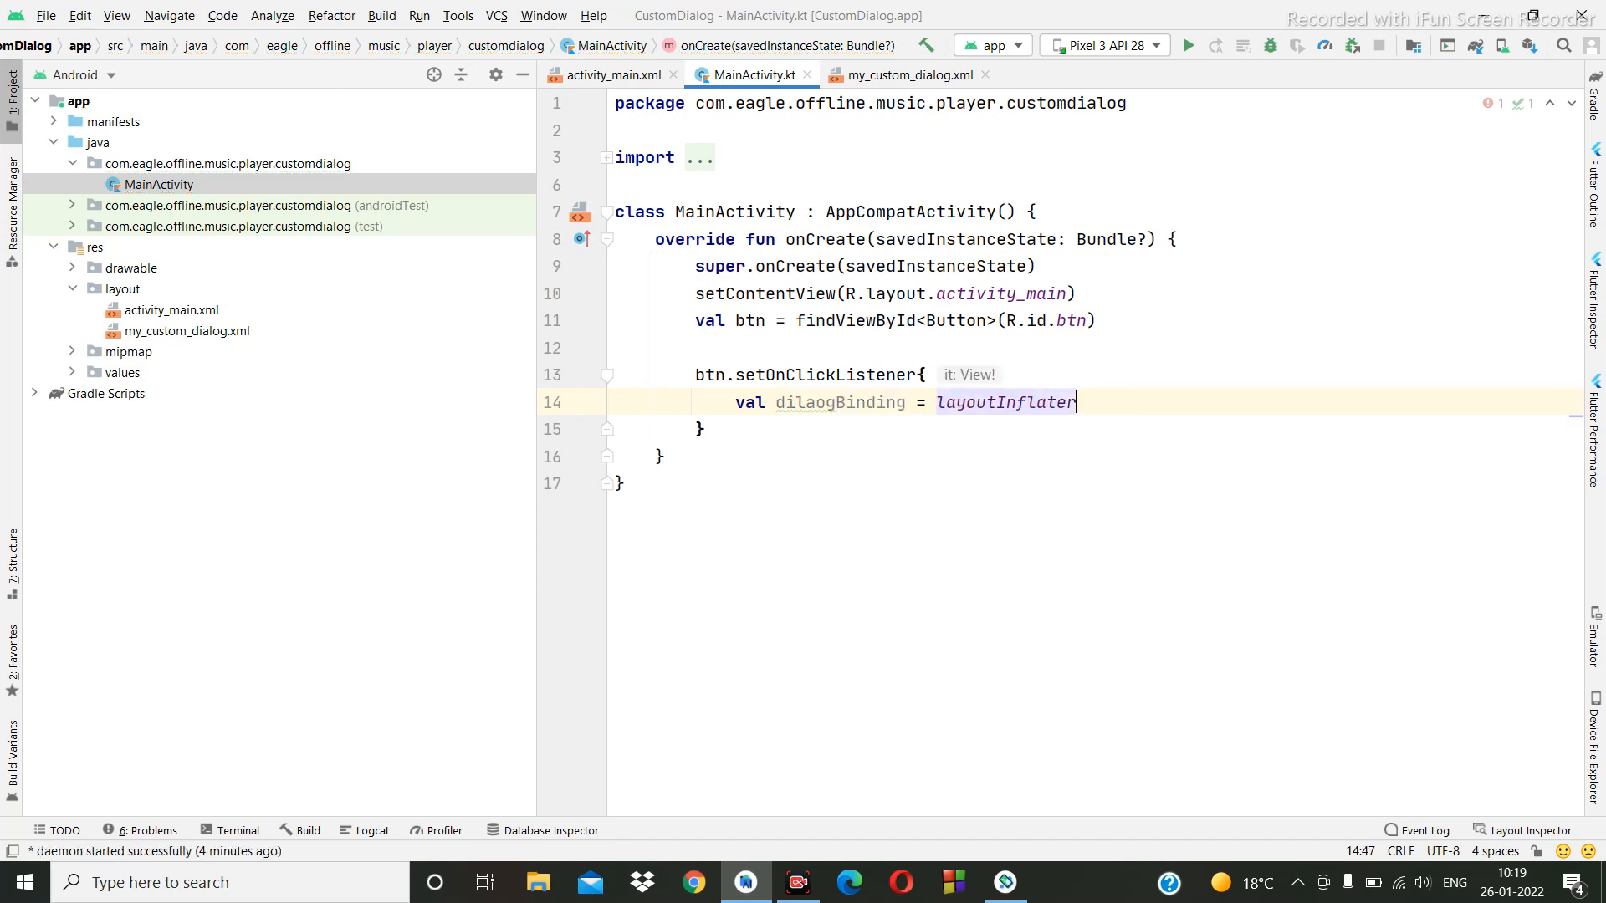
type(".")
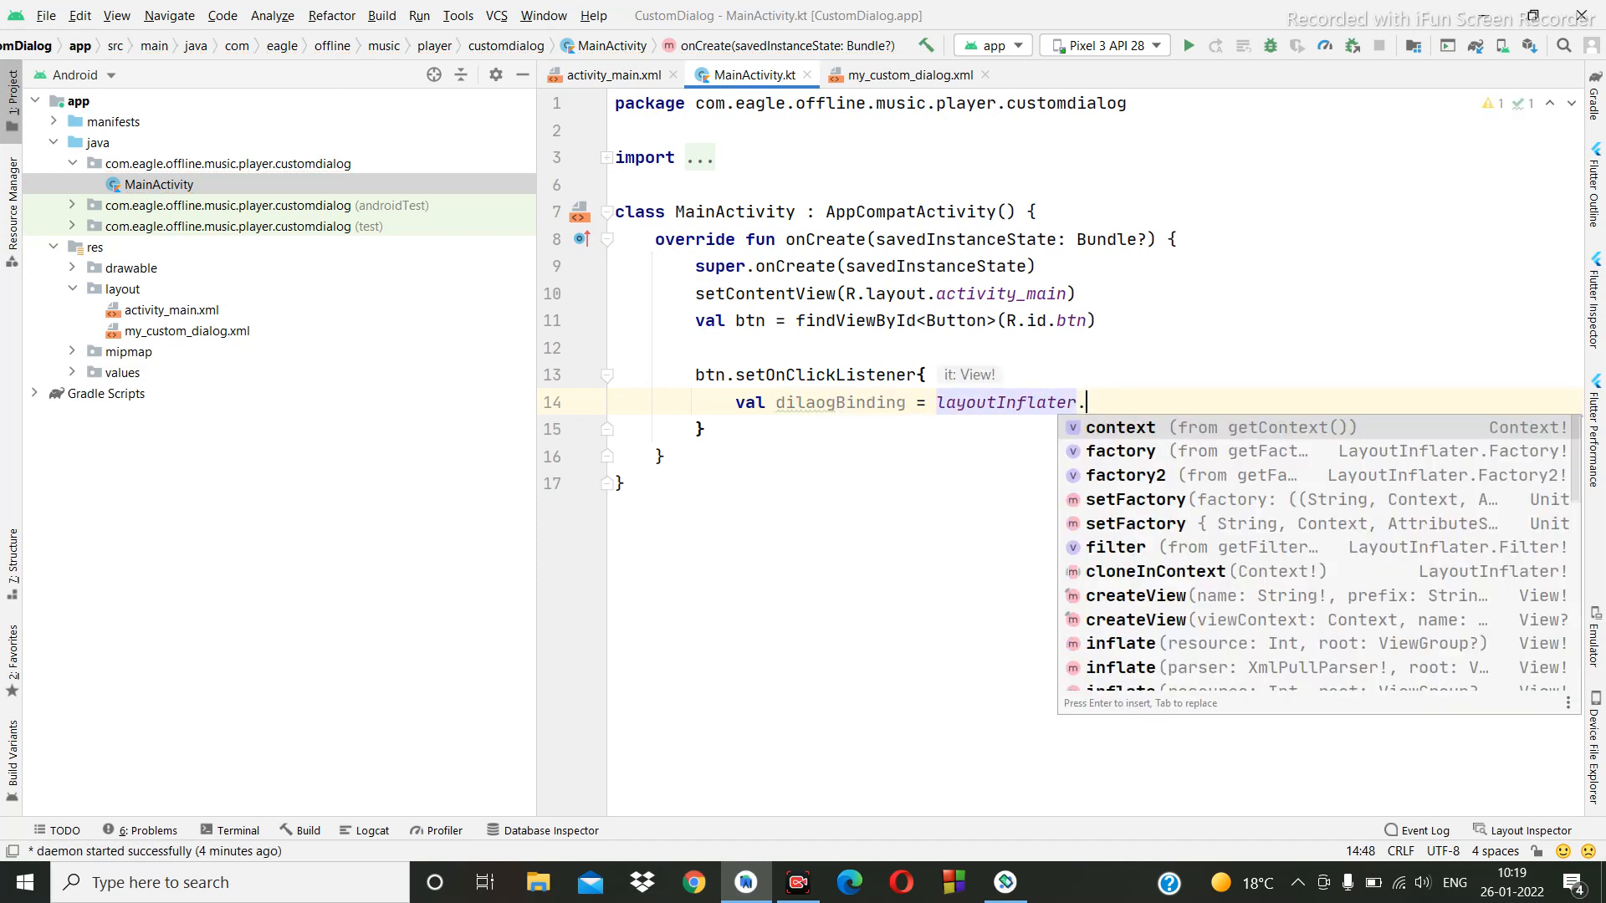
type("in")
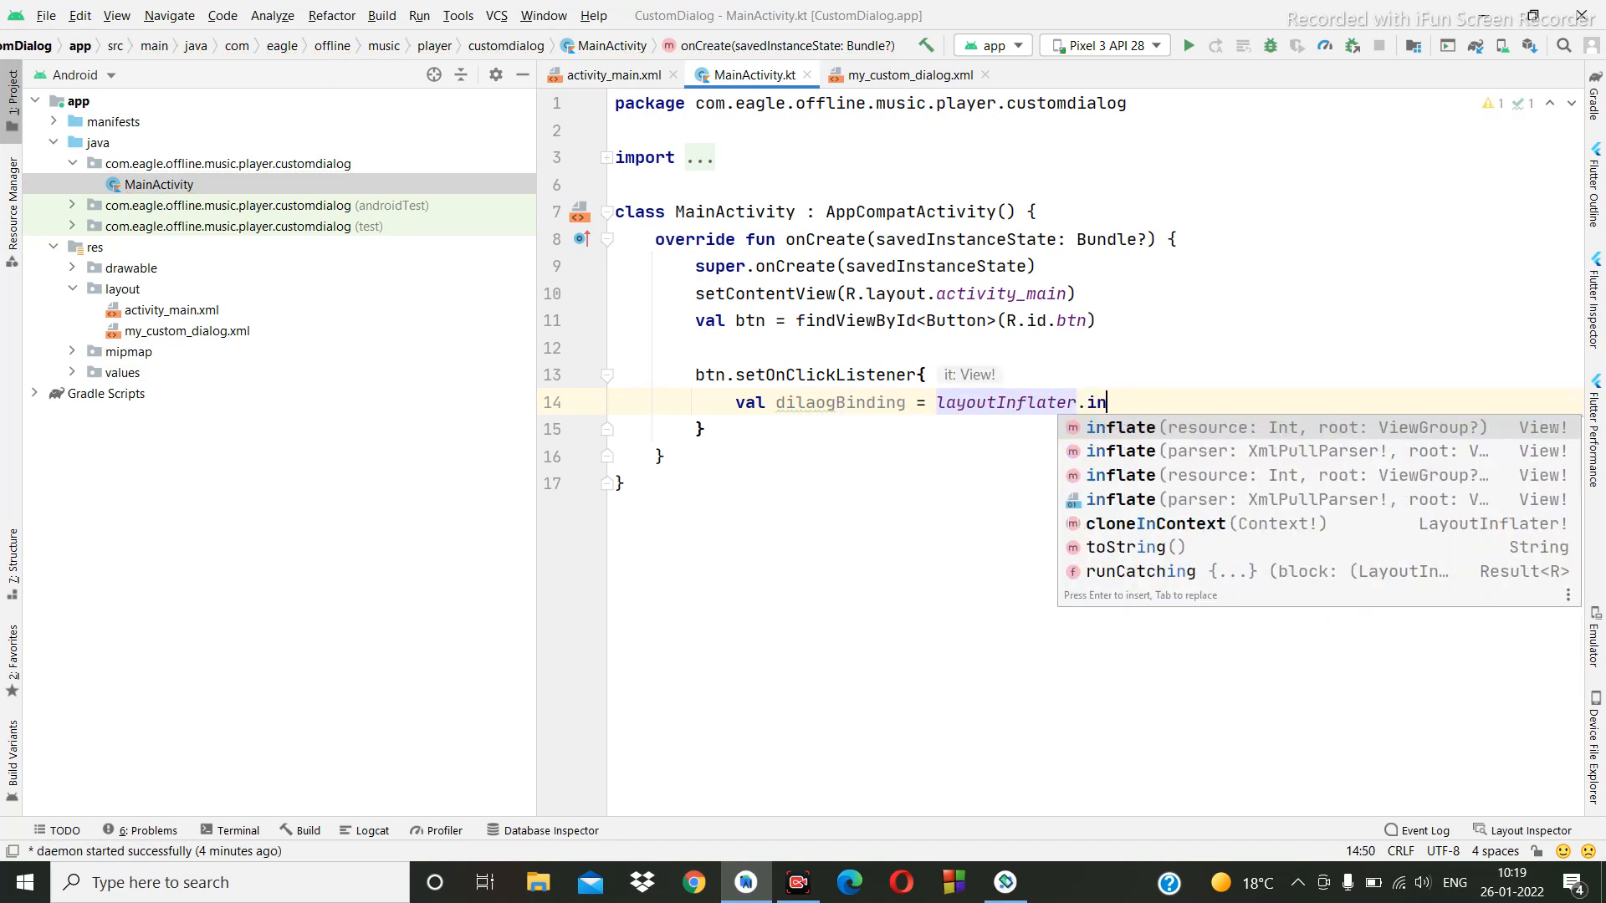
key("Return")
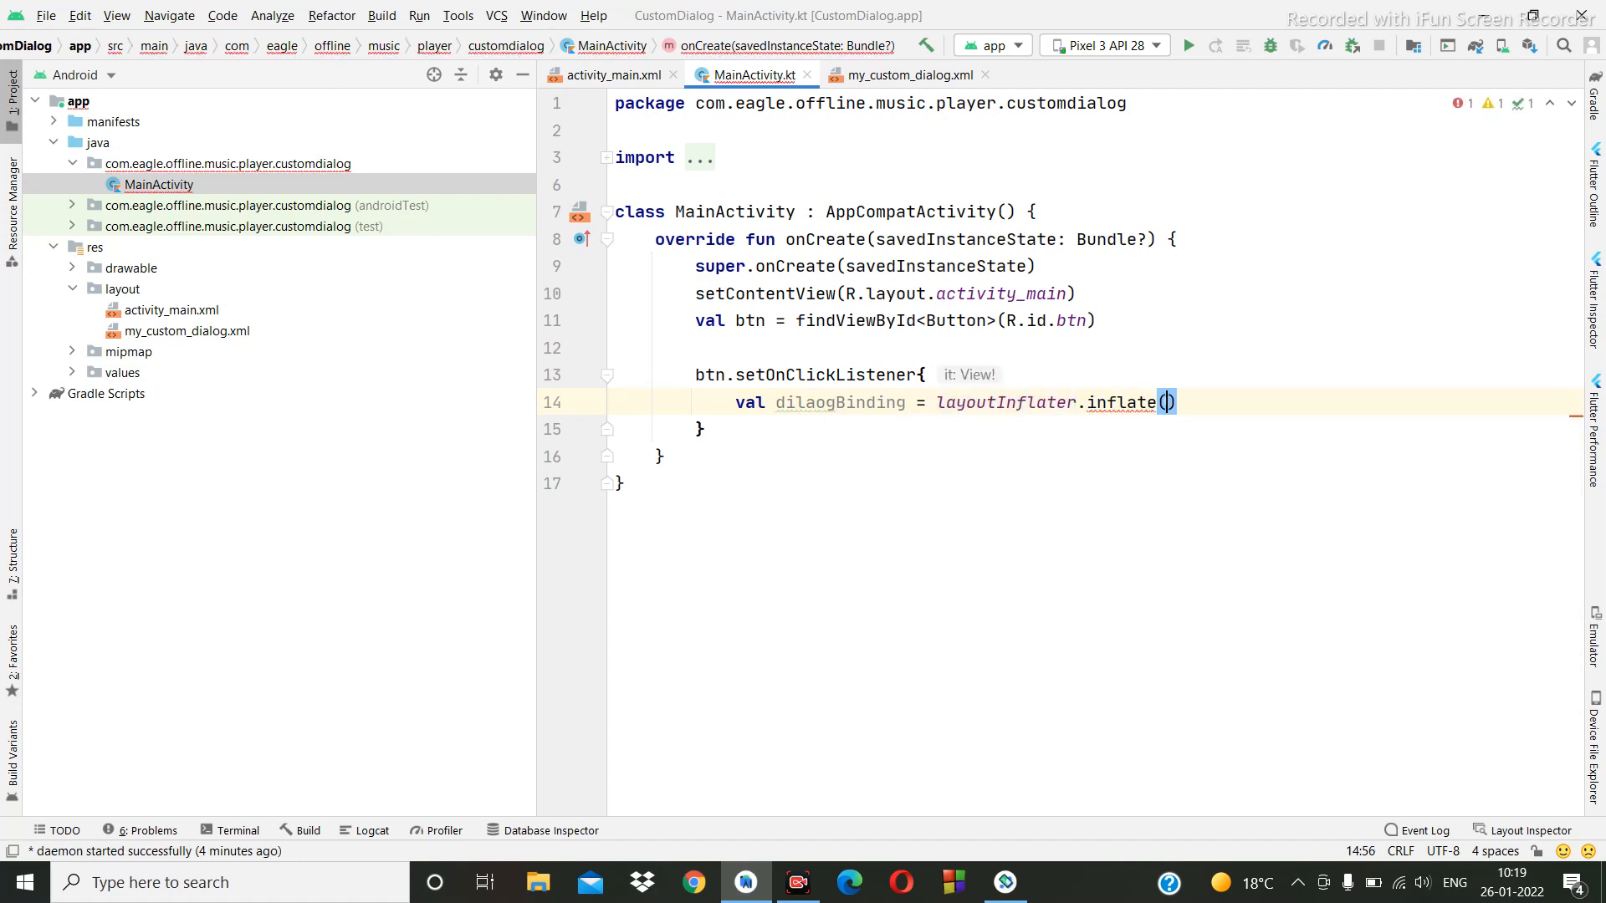
type("R.")
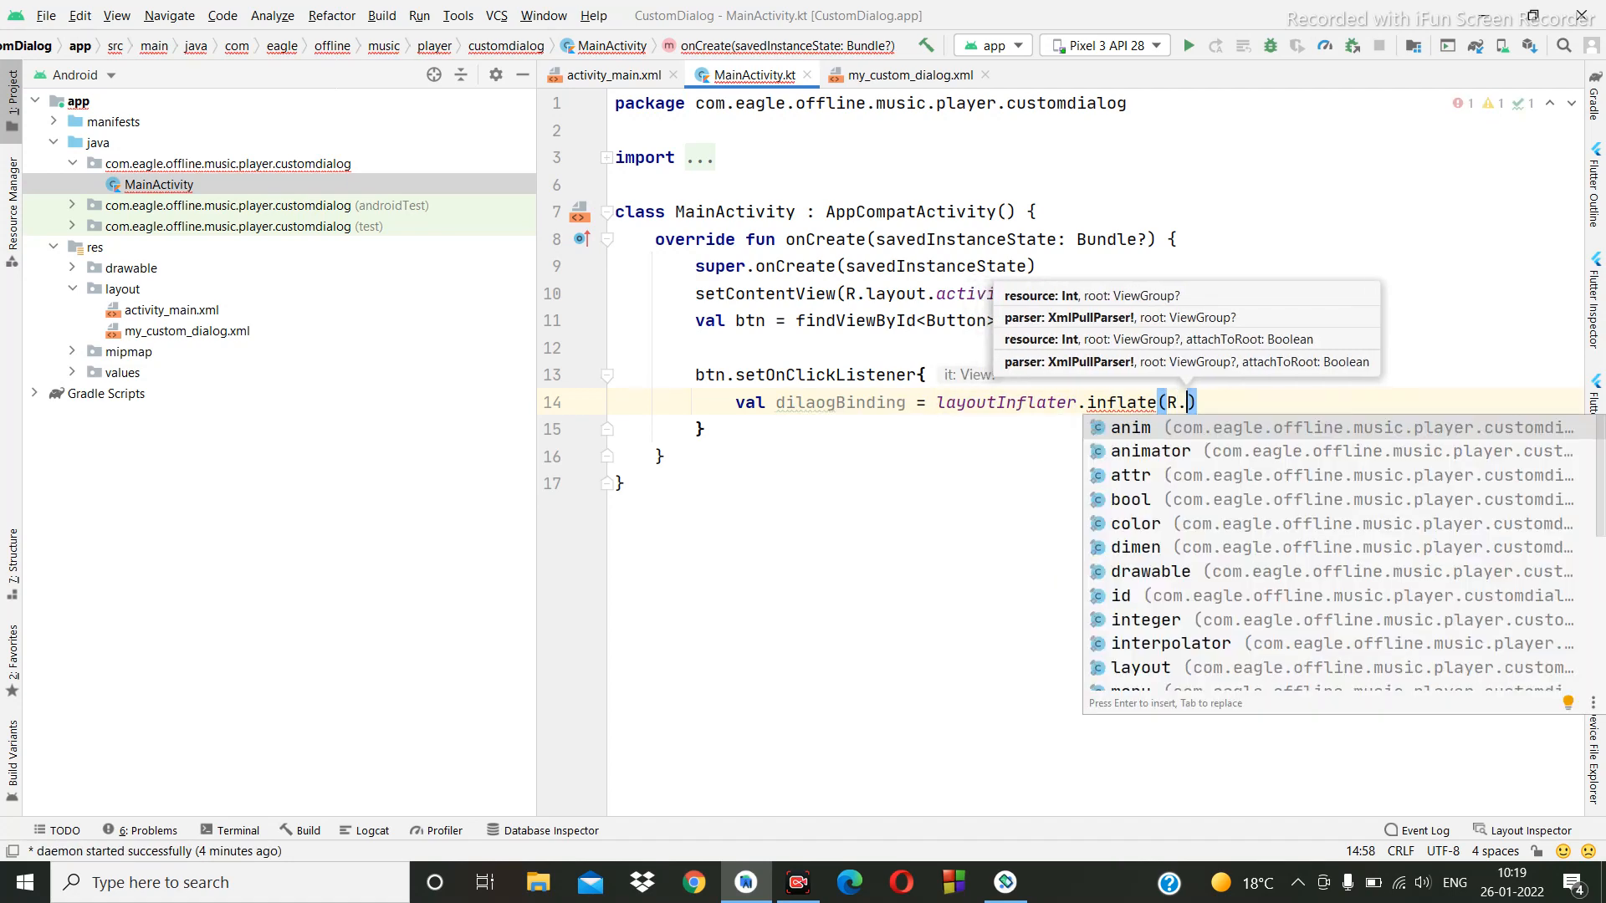
type("la")
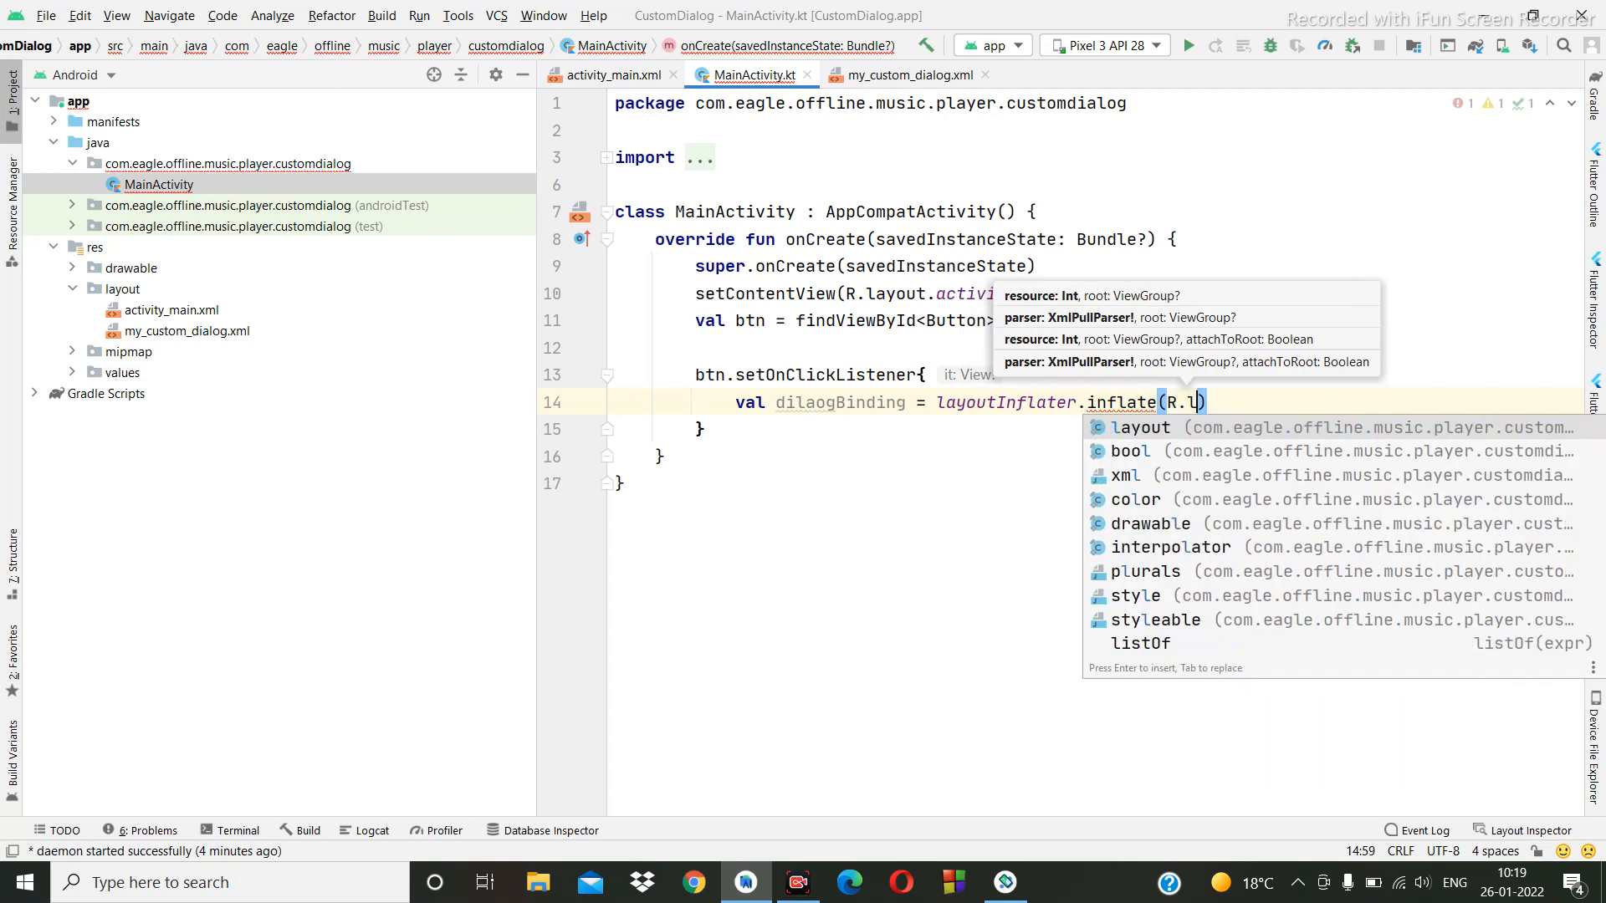
type("yout.")
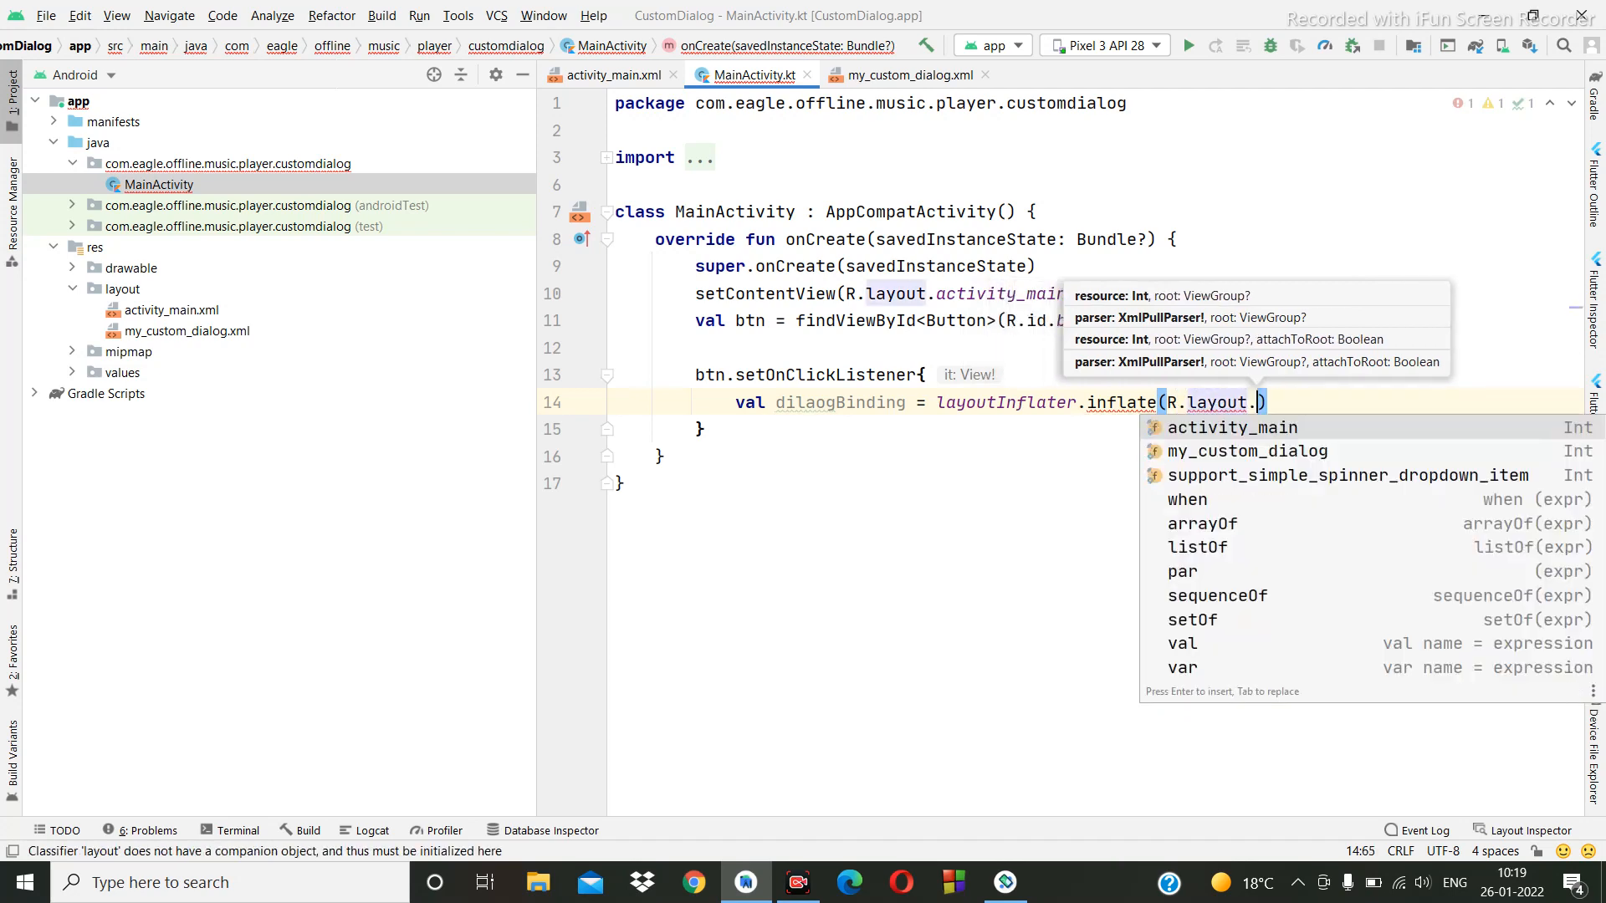
key("Down")
key("Return")
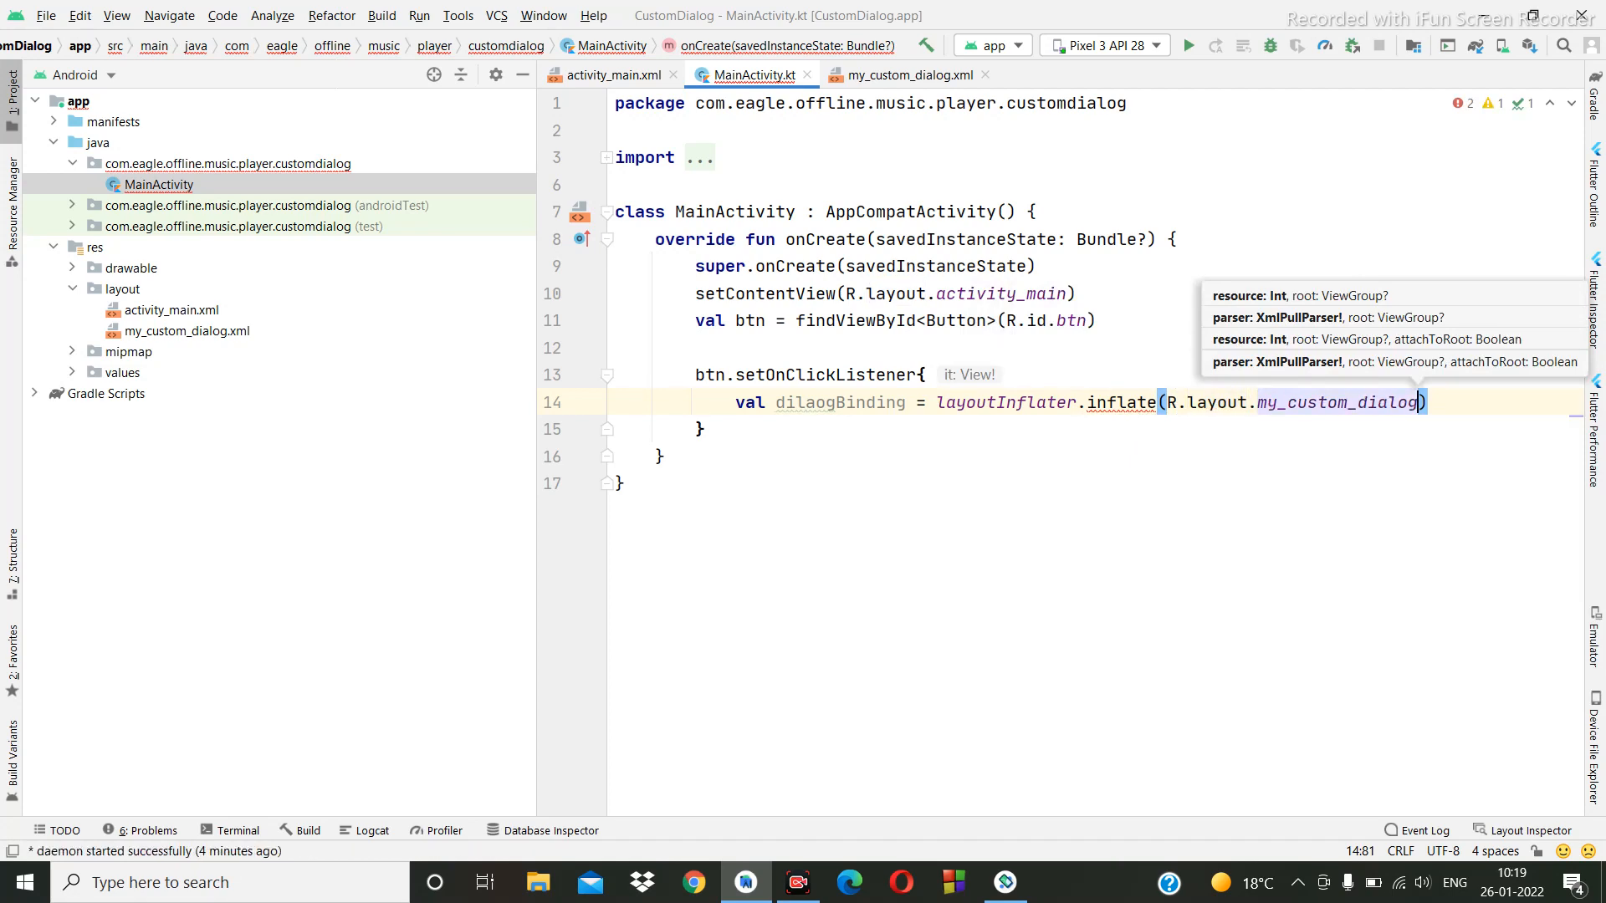
type(",")
type("null")
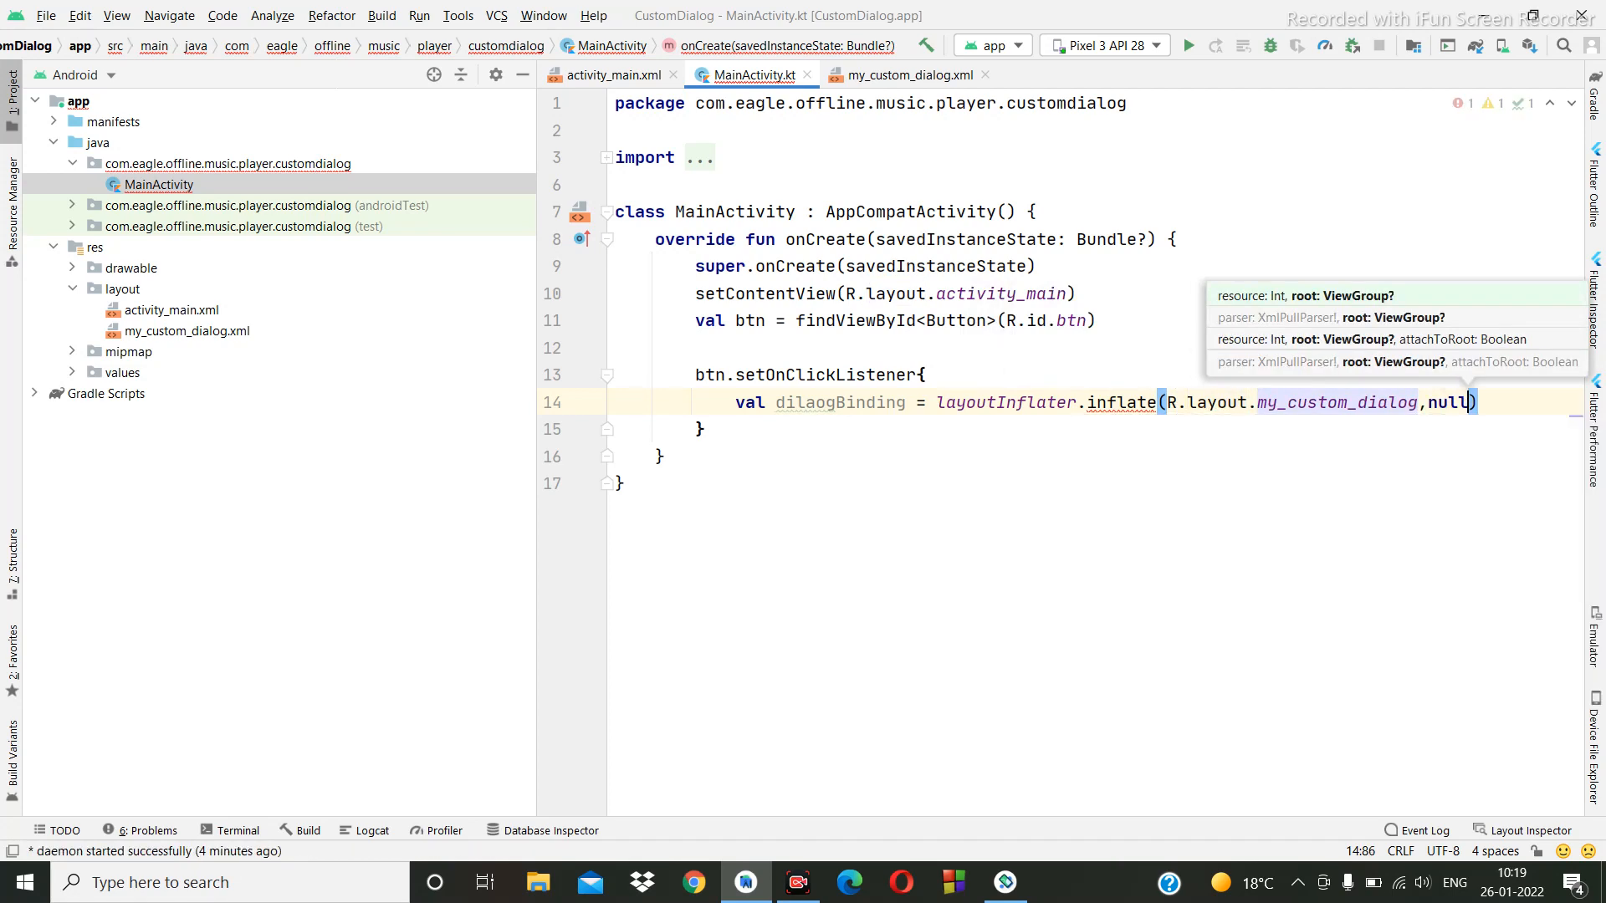
key("shift+Return")
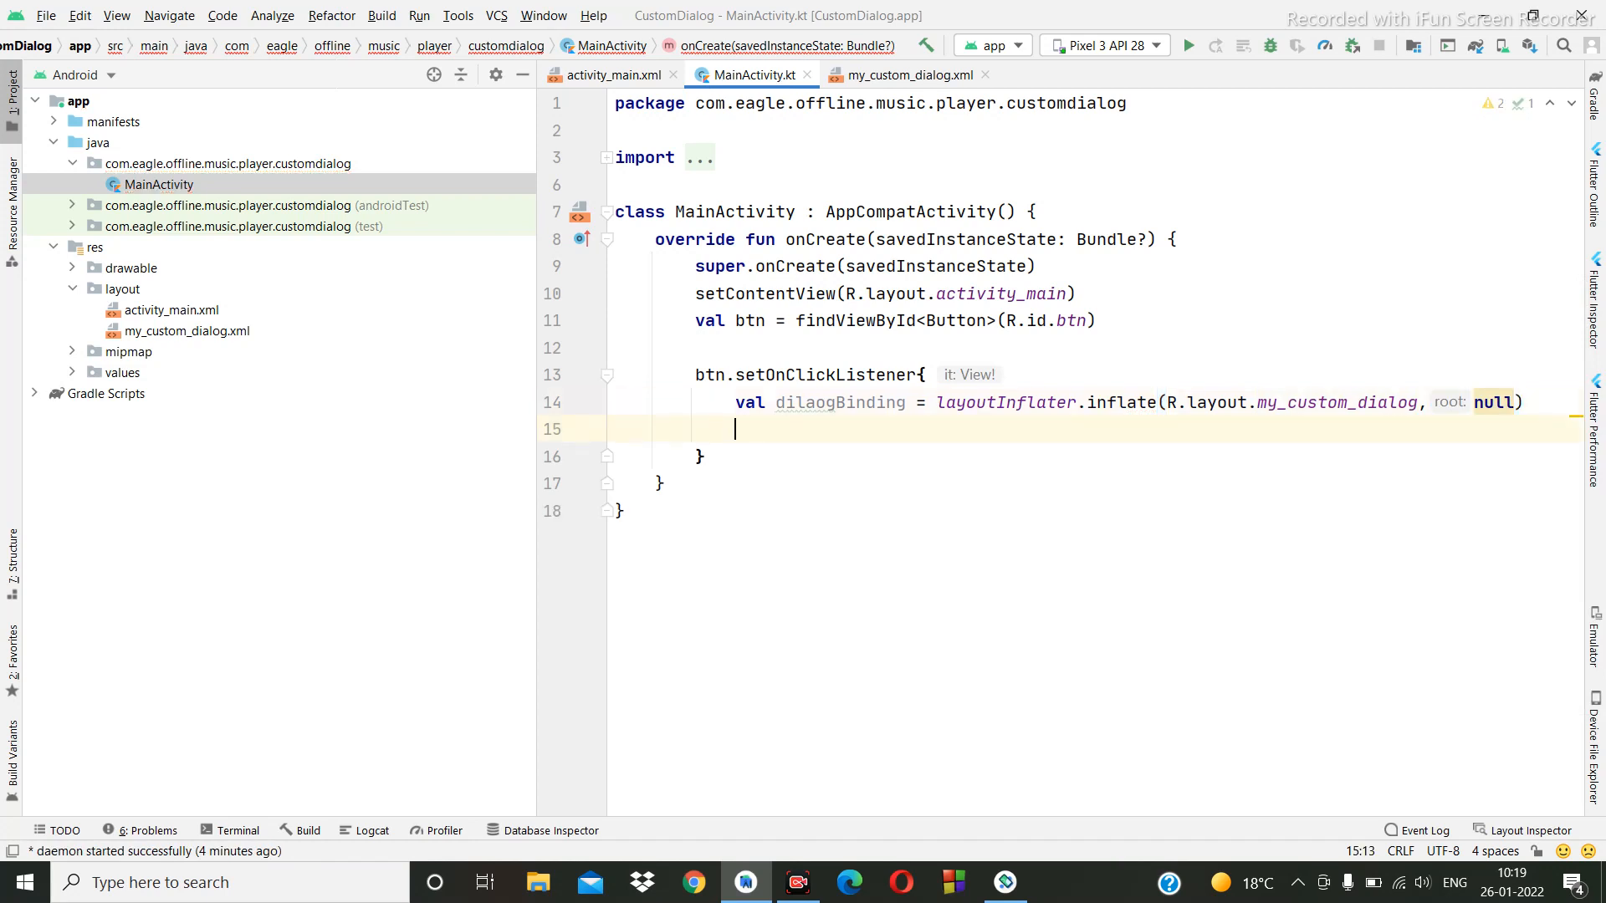
key("Return")
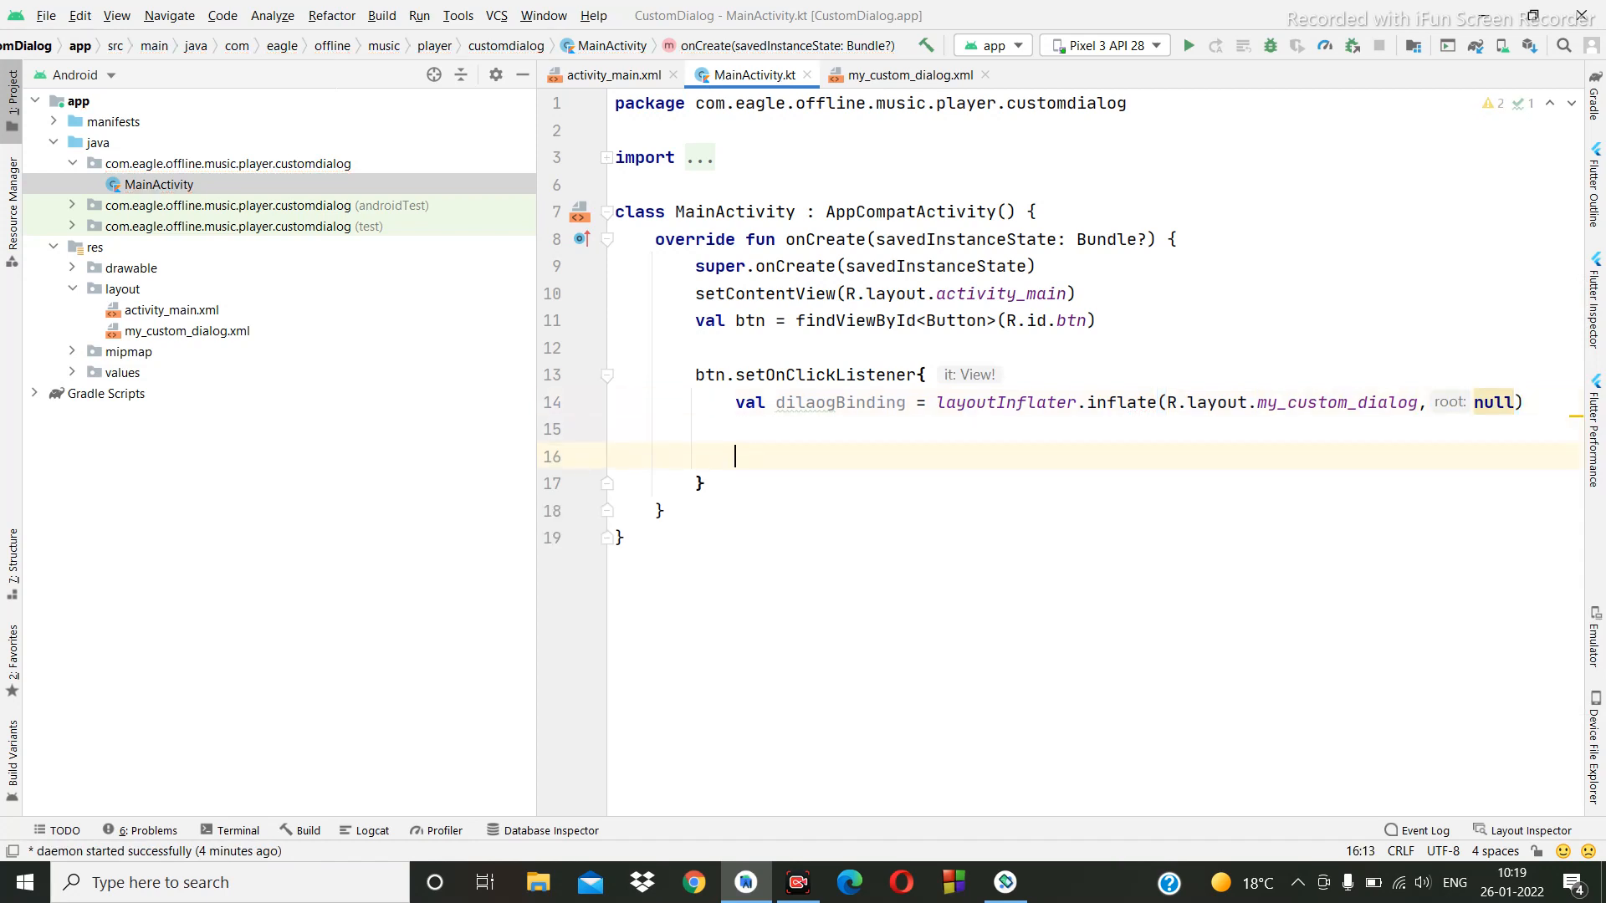
type("val ")
type("my")
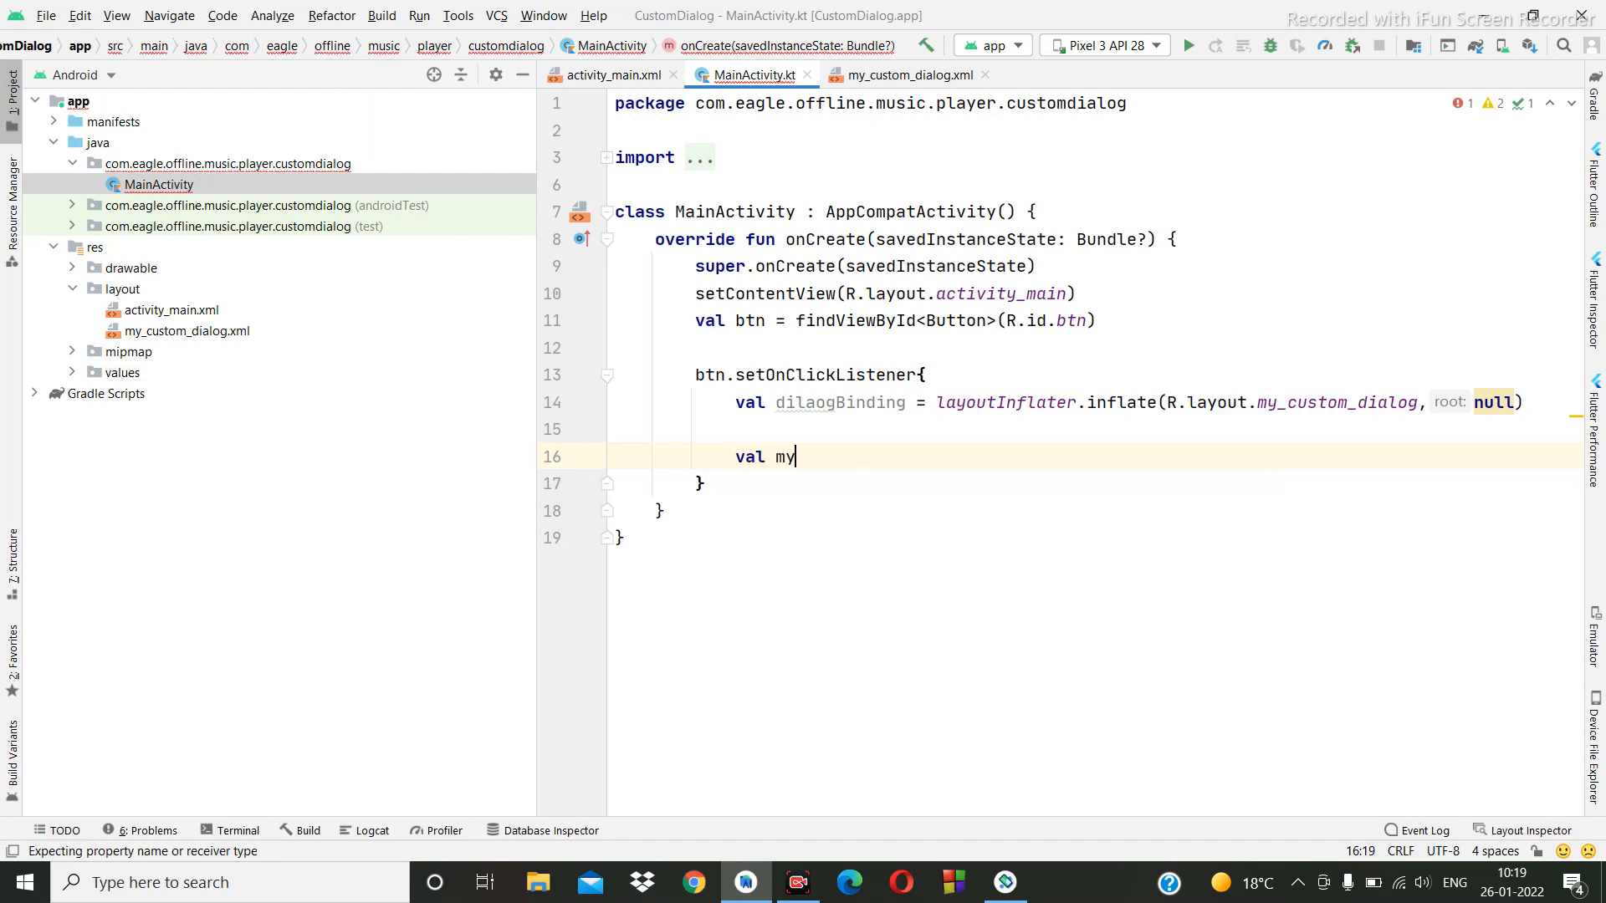
type("Dialog ")
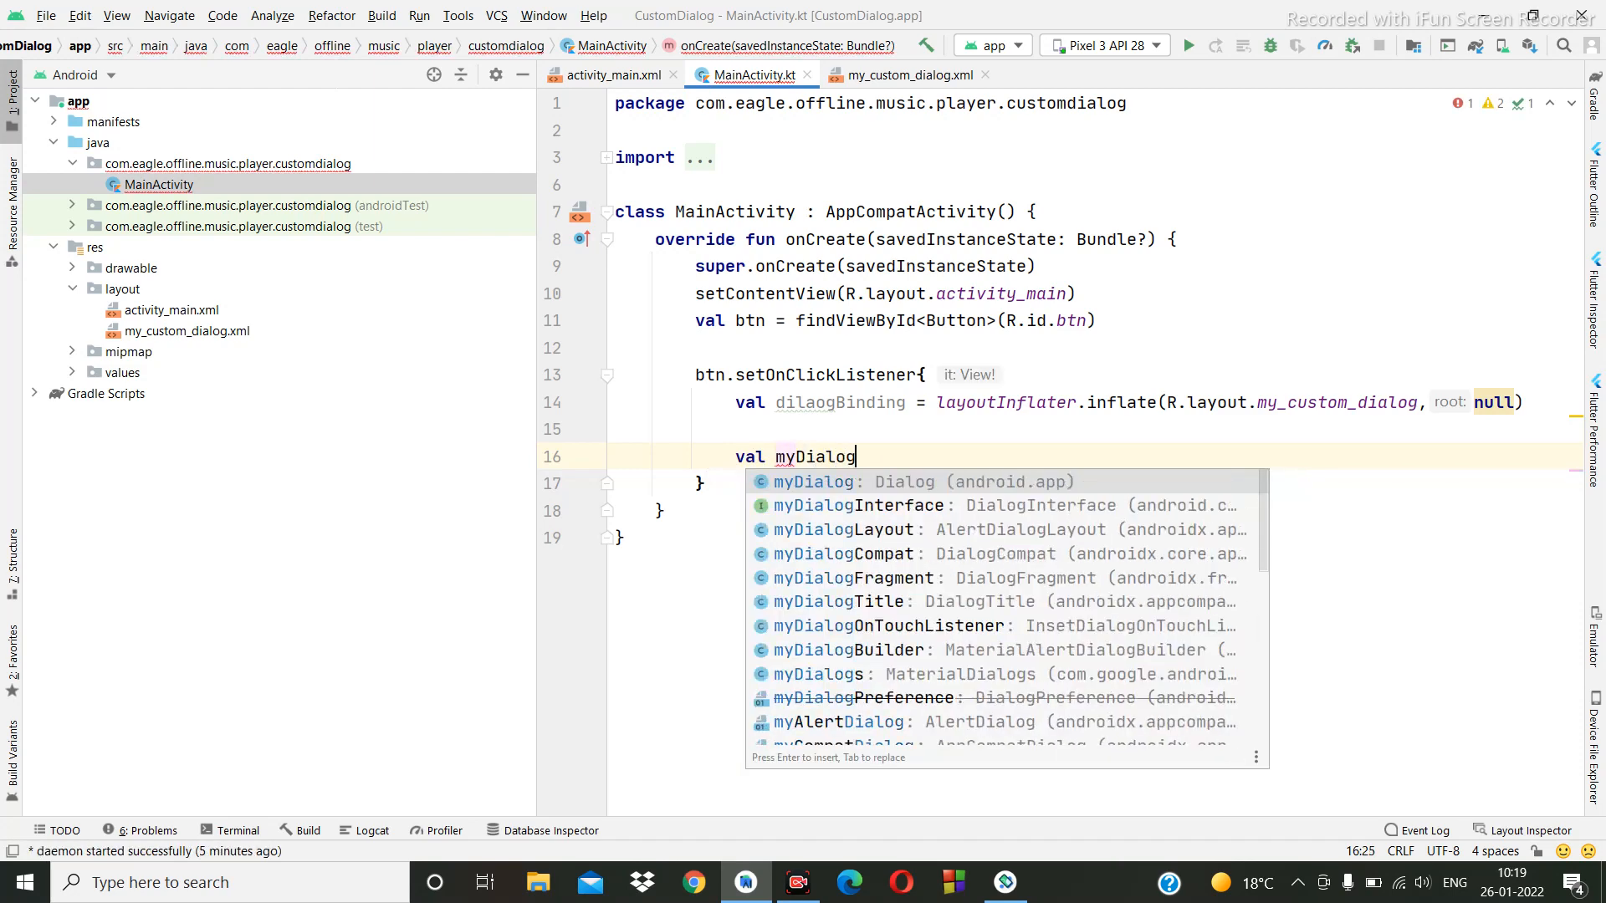
type("= ")
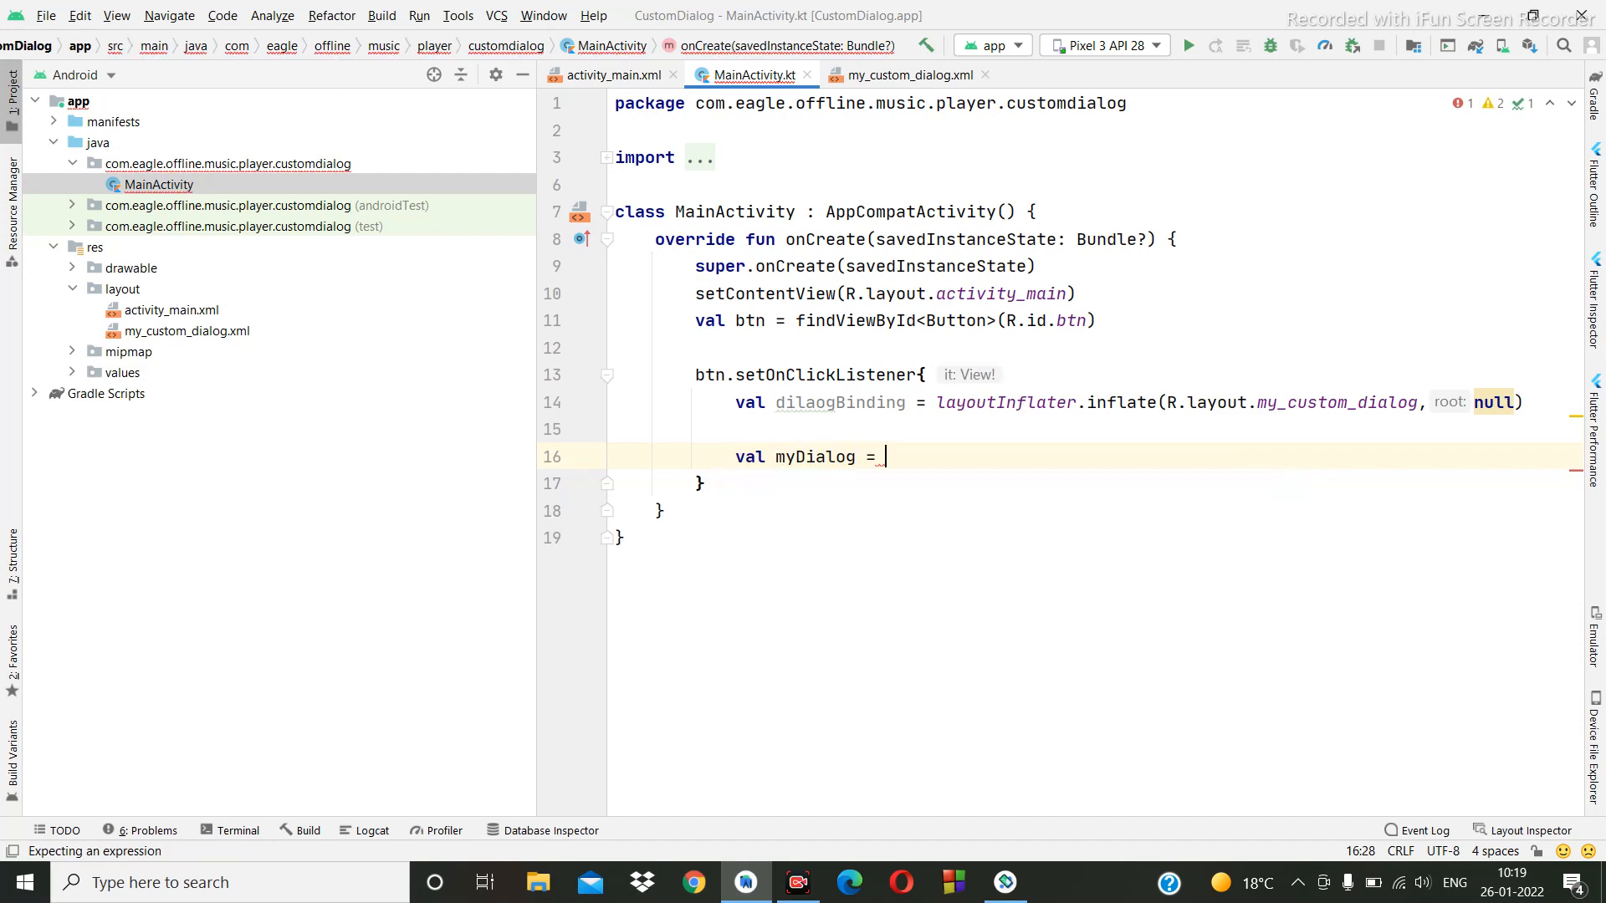
type("Di")
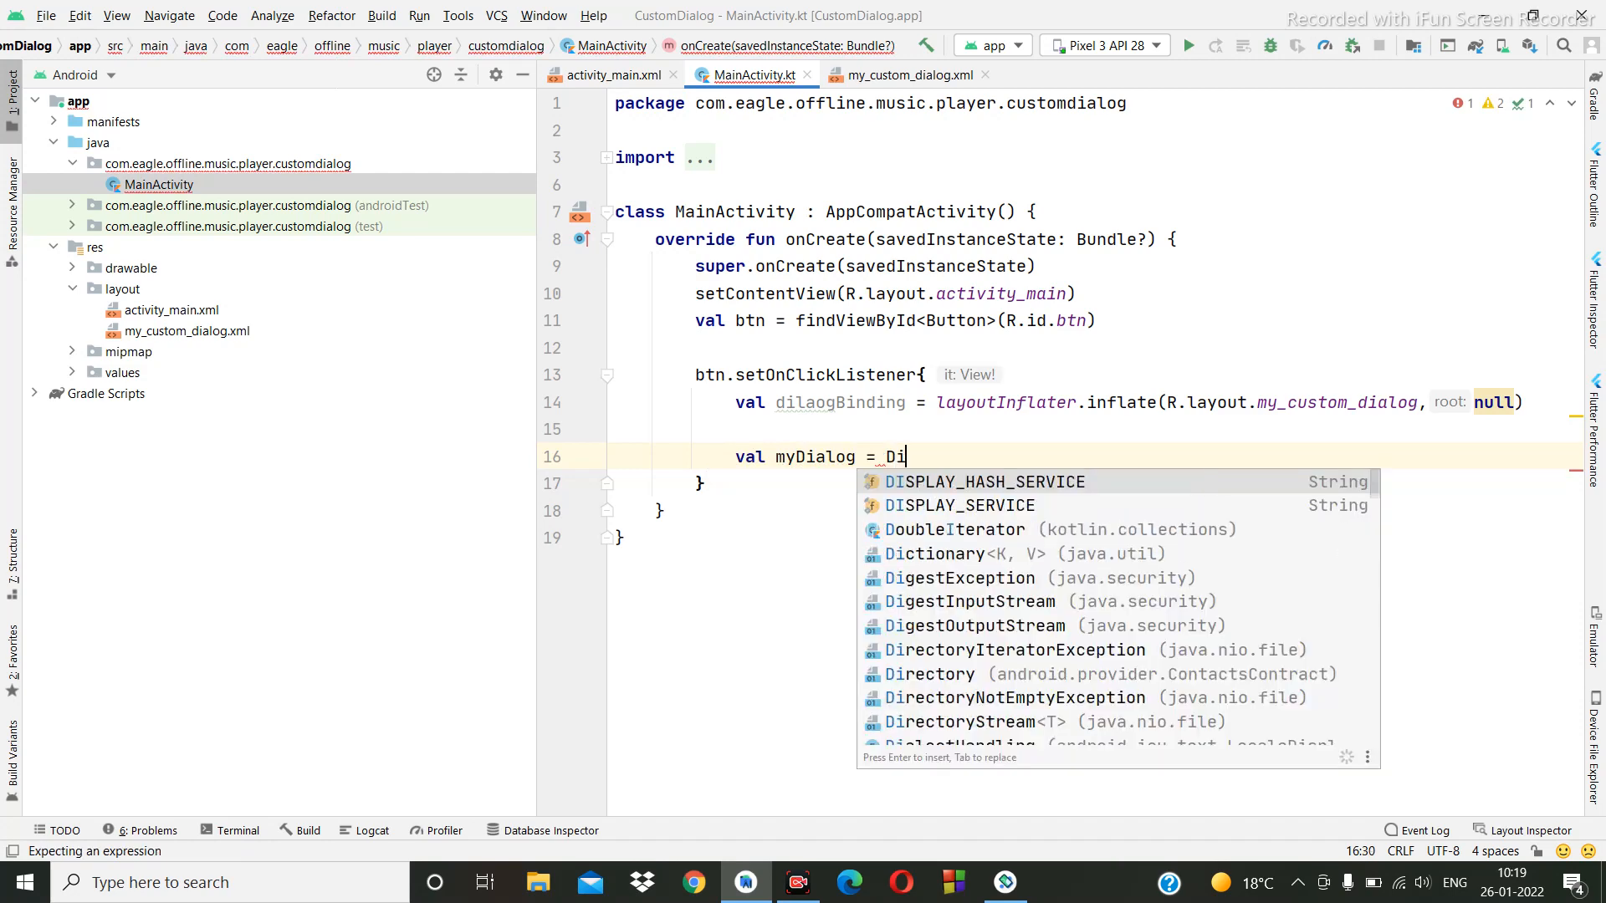
type("a")
Declare val myDialog = Dialog(this), importing android.app.Dialog.
key("Down")
key("Down")
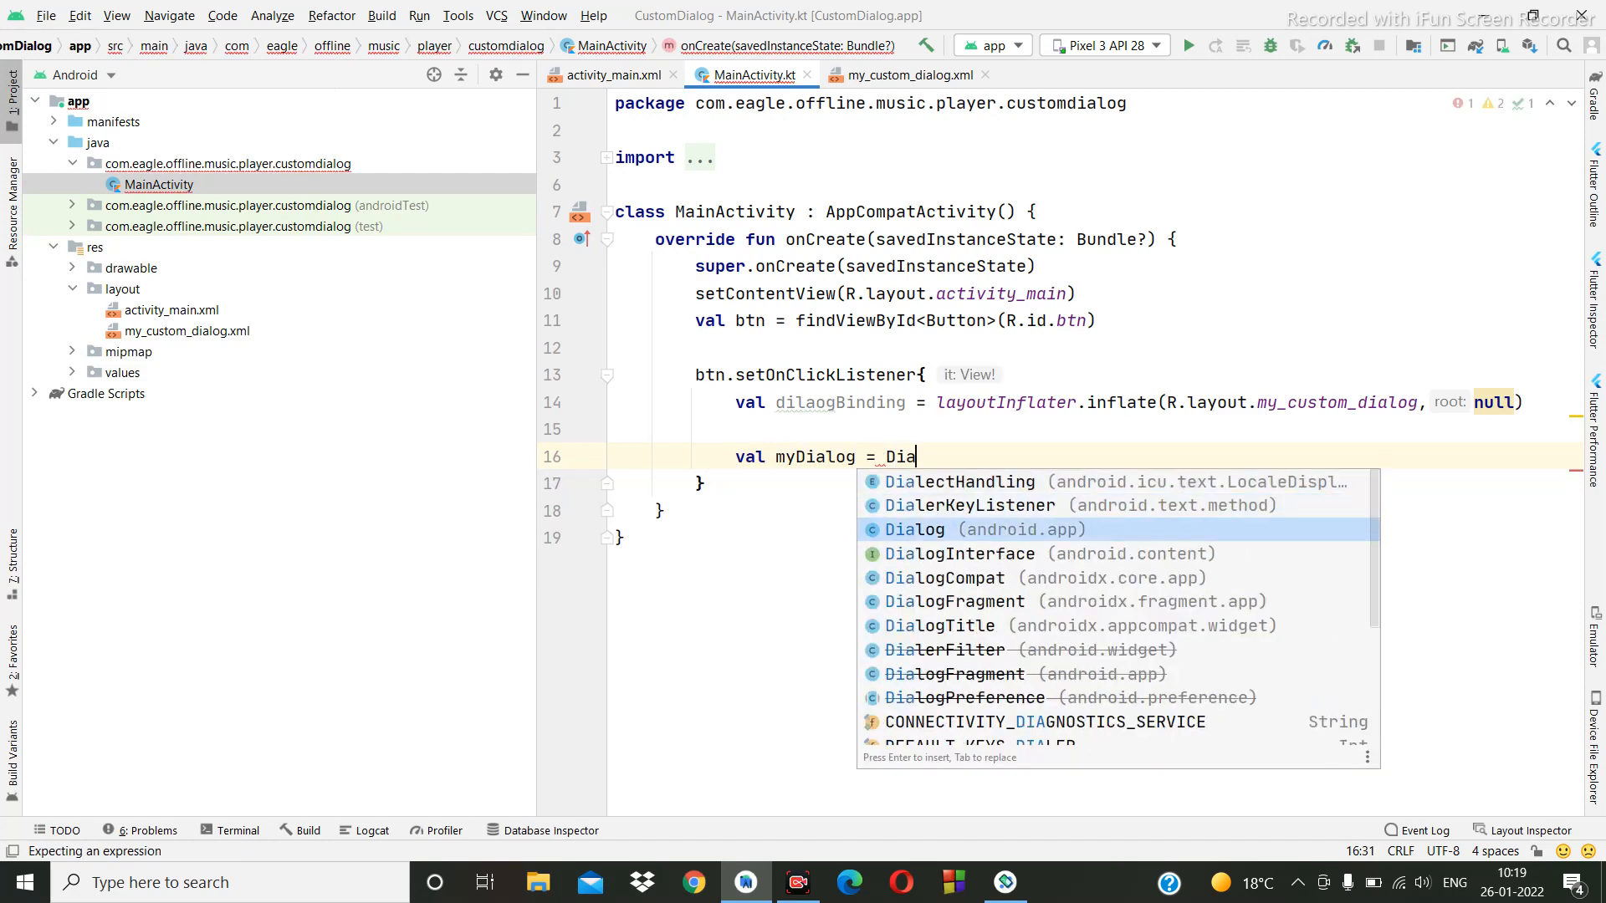
key("Return")
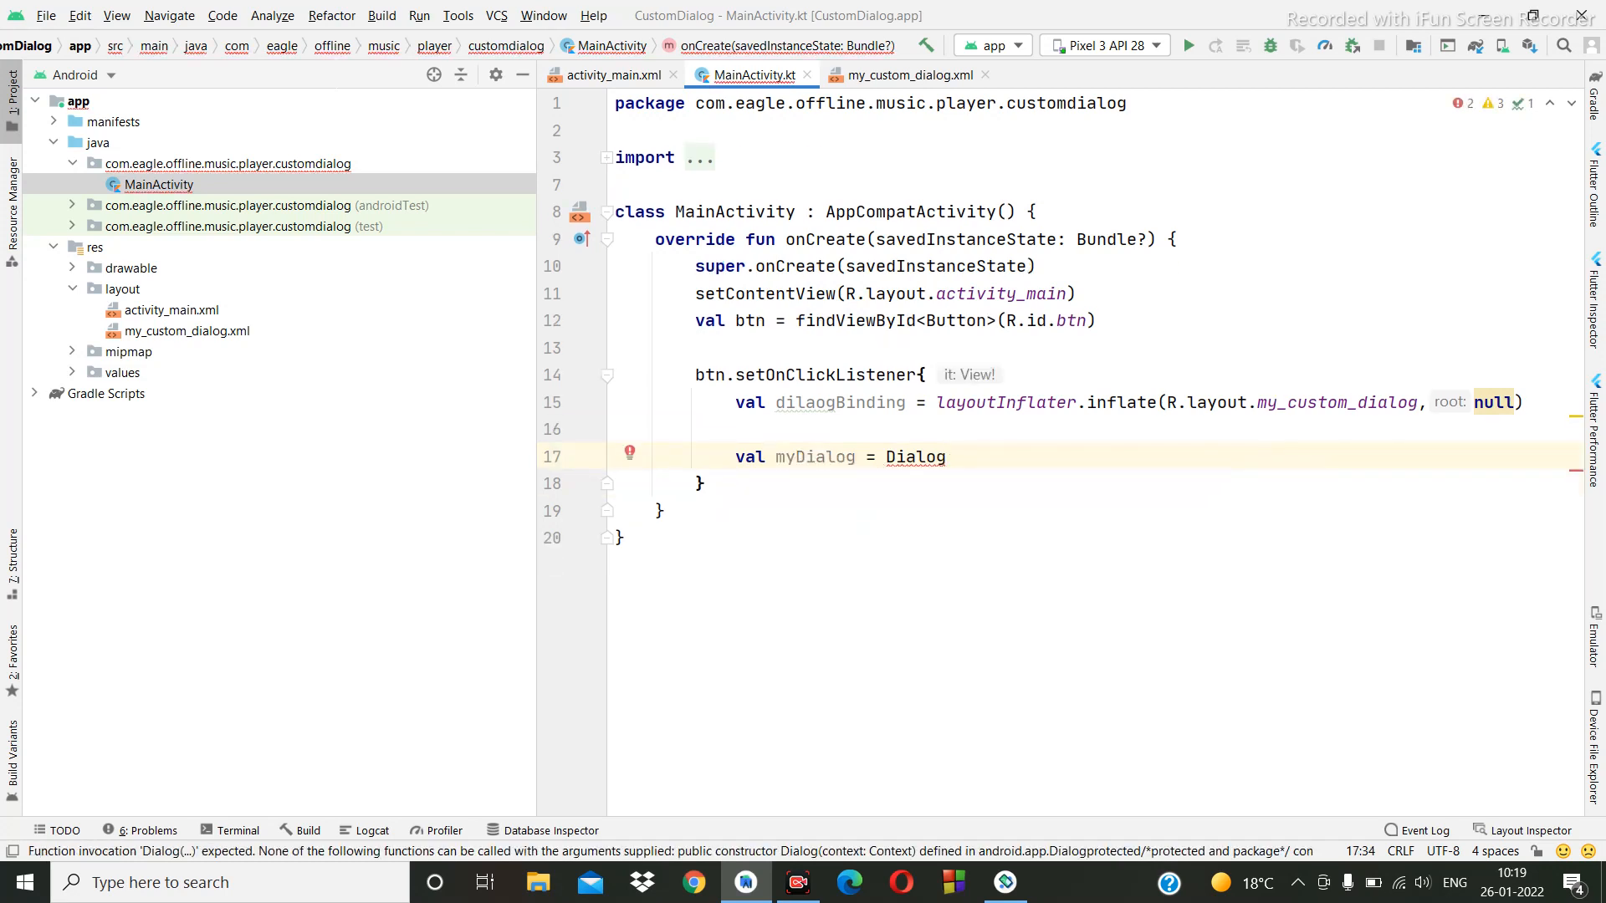
type("(t")
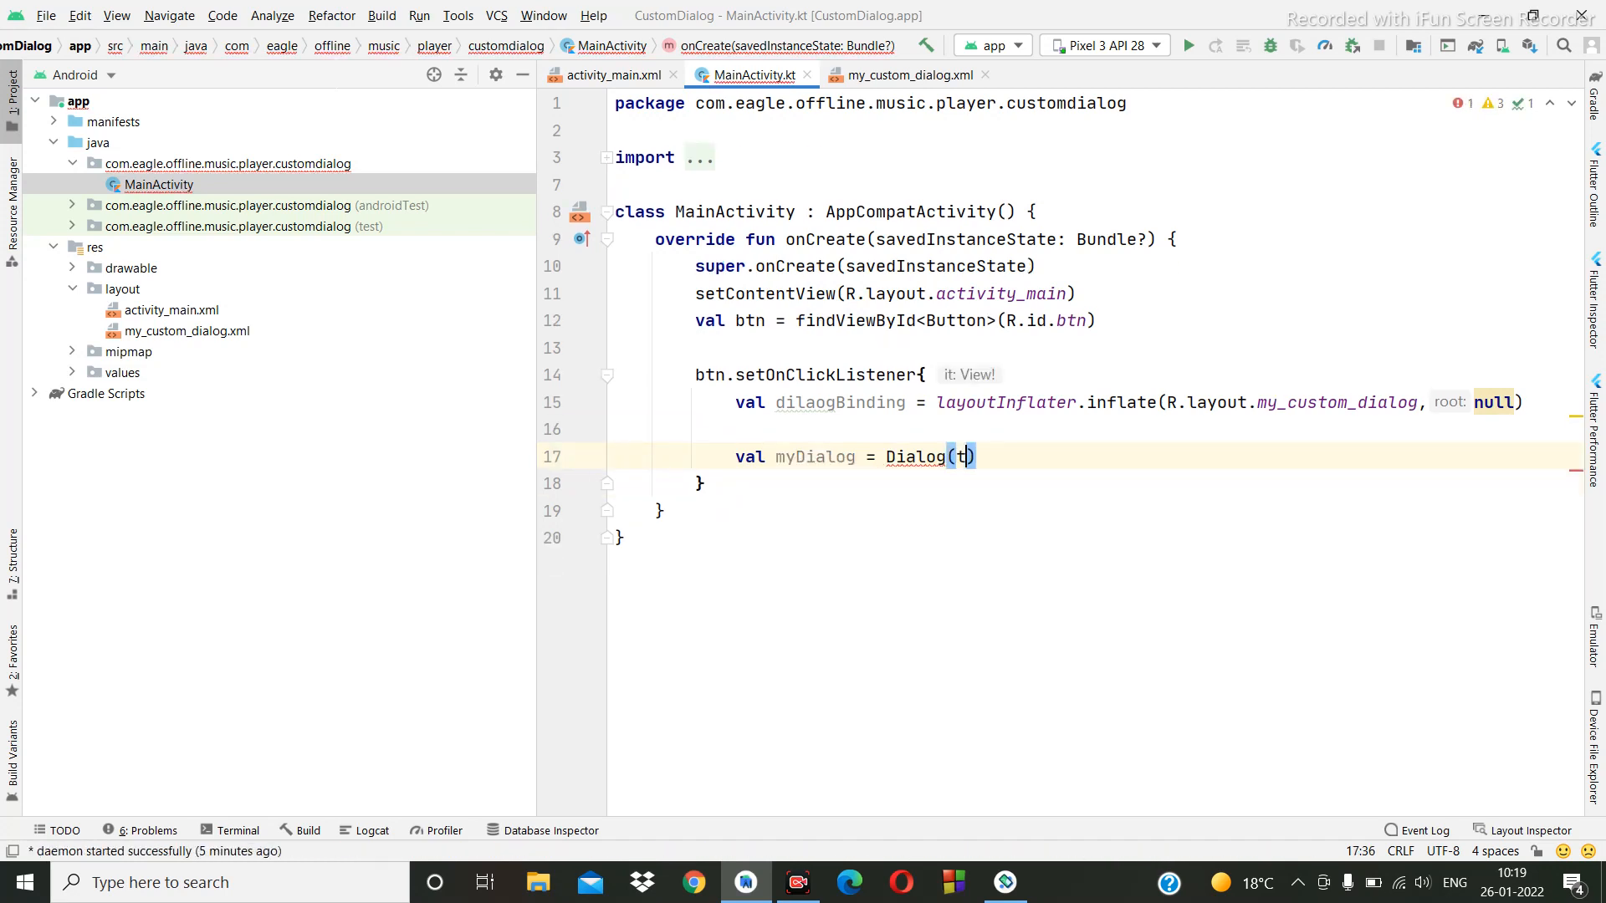
type("his")
key("Escape")
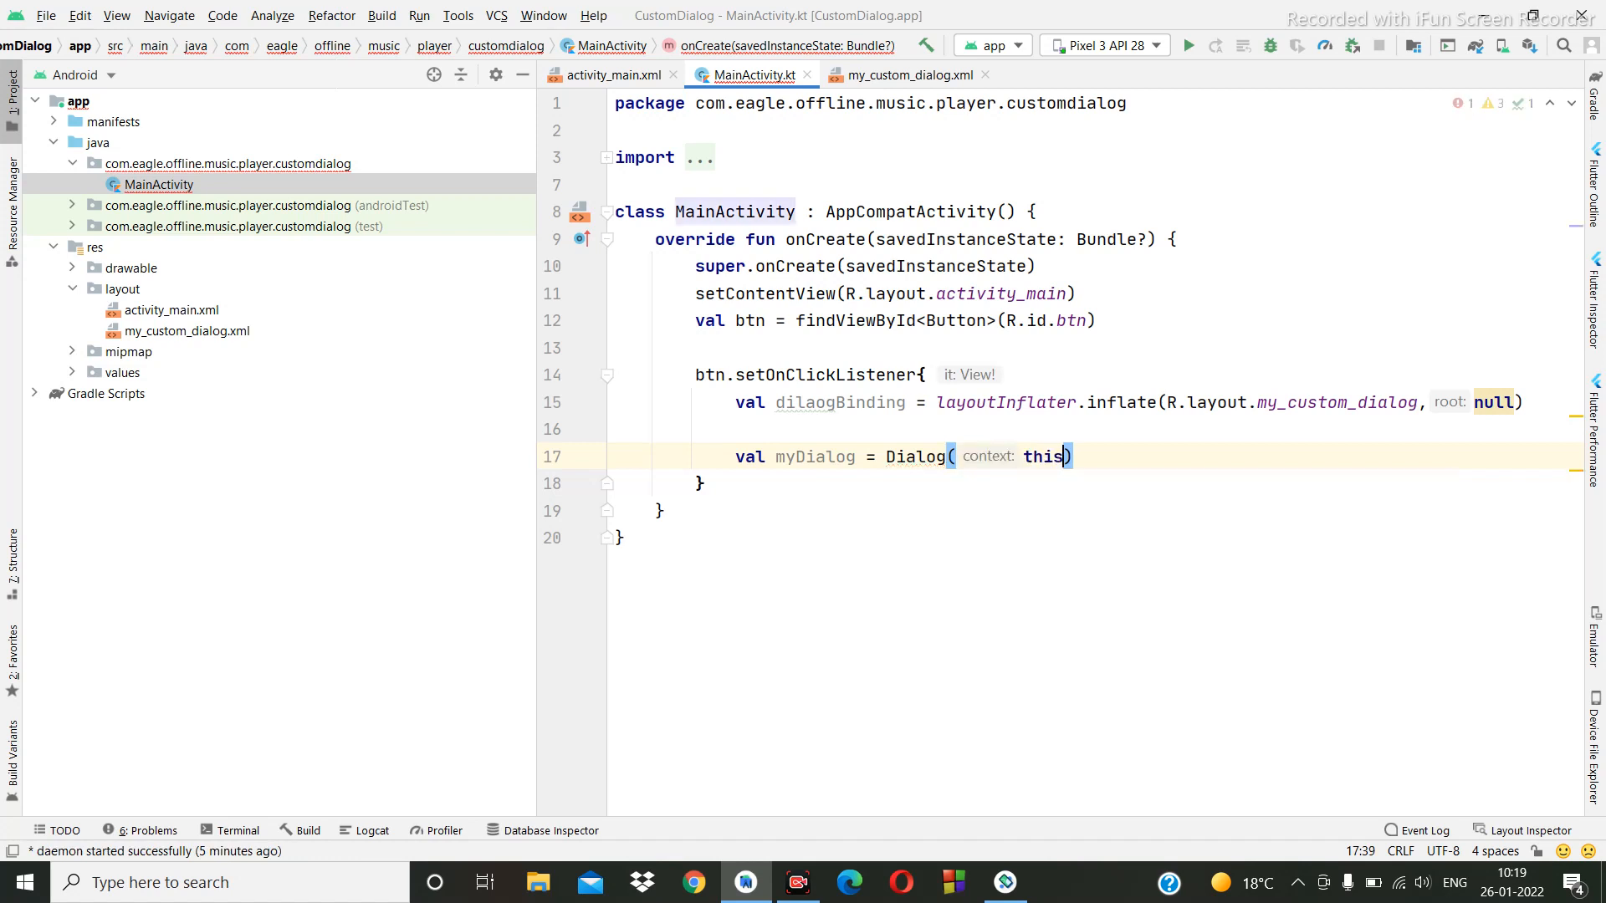
key("shift+Return")
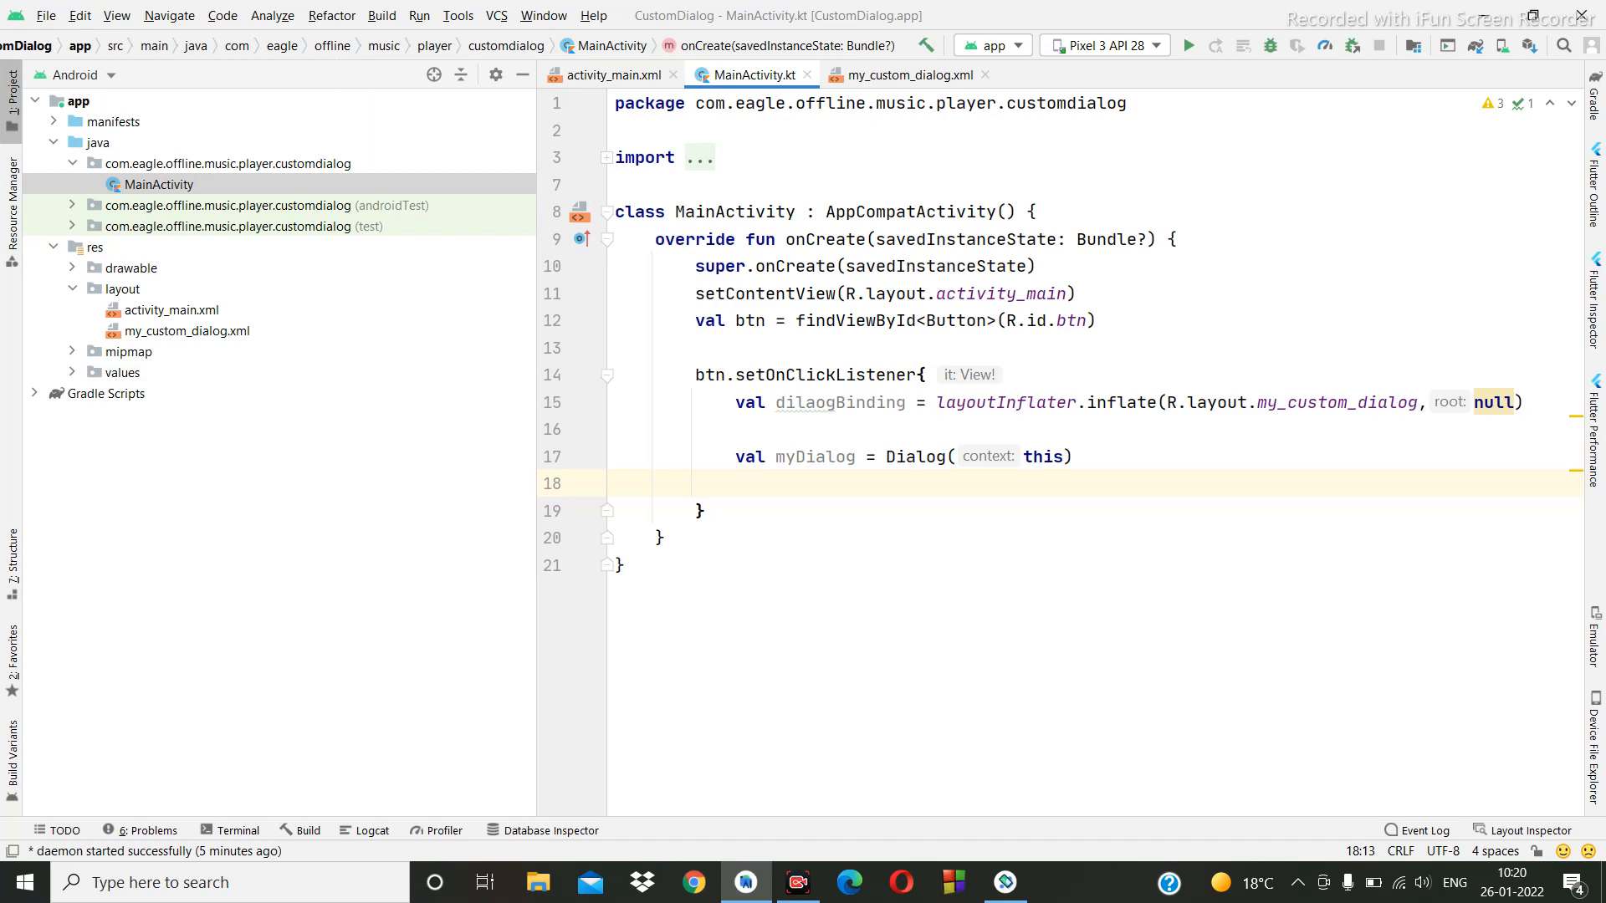
type("m")
Add myDialog.setContentView(dilaogBinding) in the click listener, leaving blank lines below it.
key("Return")
type("myDialog.")
key("Down")
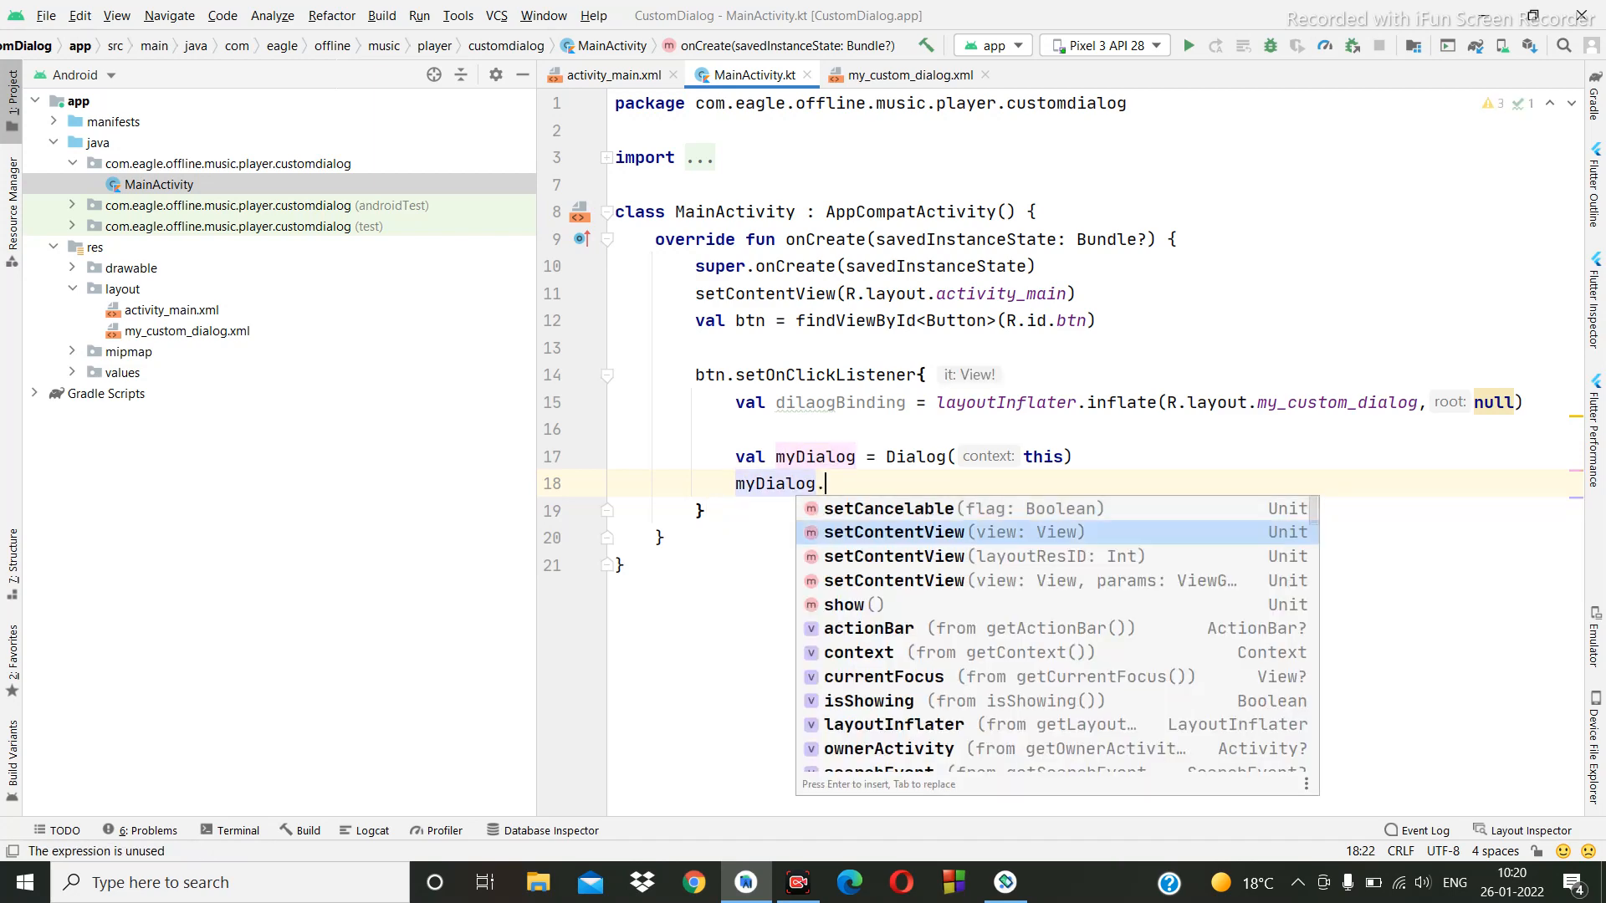
type("setContentView(d")
key("Return")
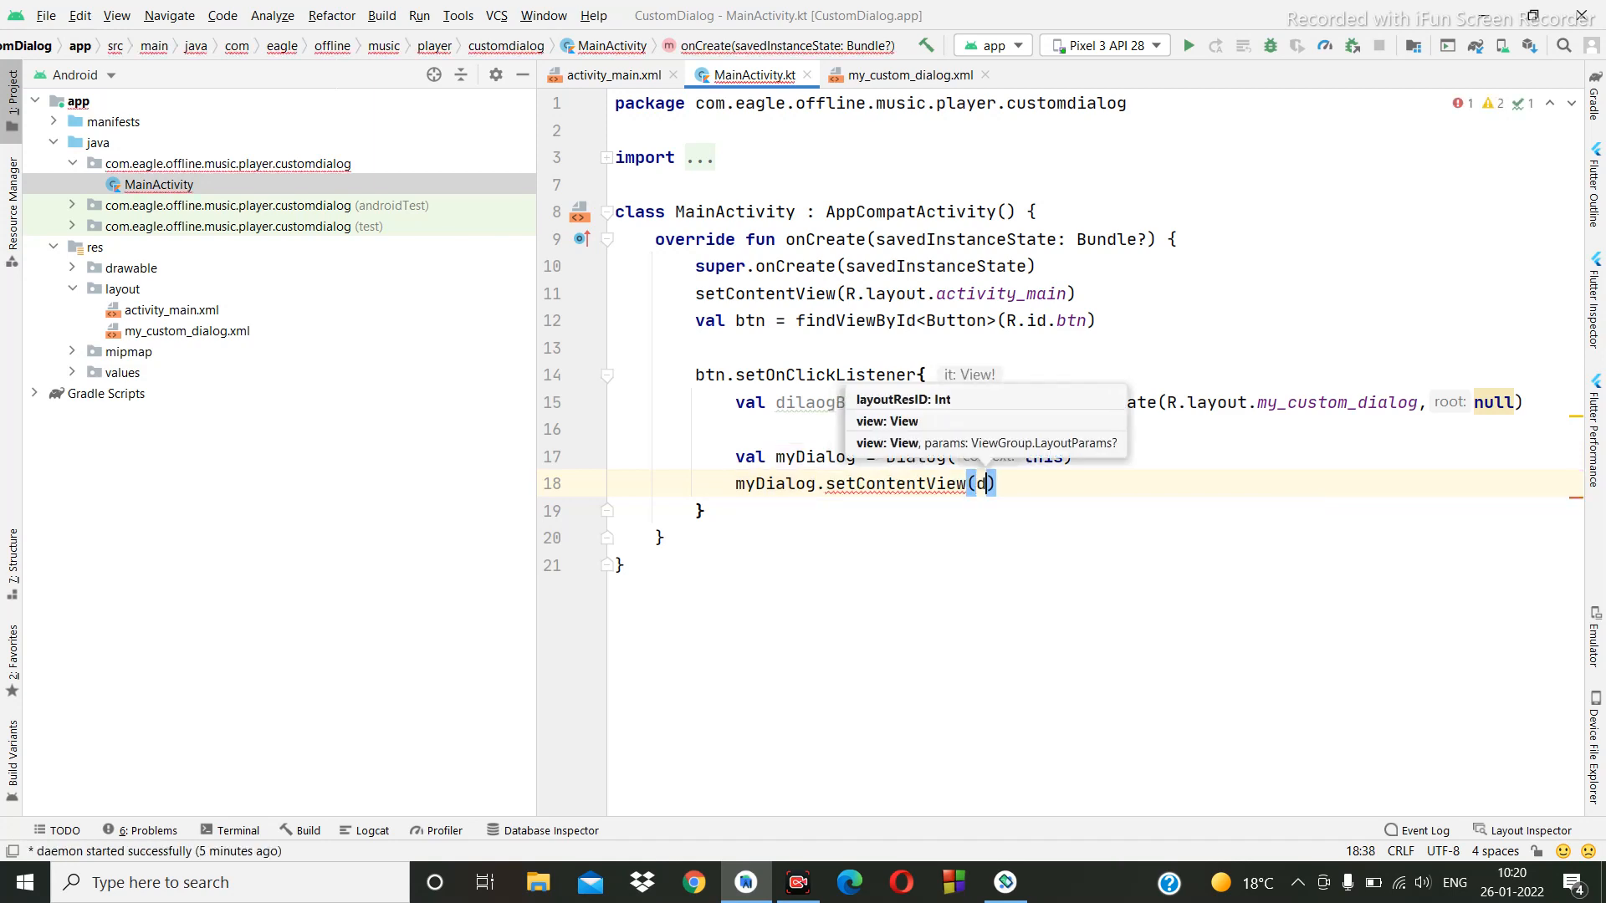
type("ilaogBind")
key("Return")
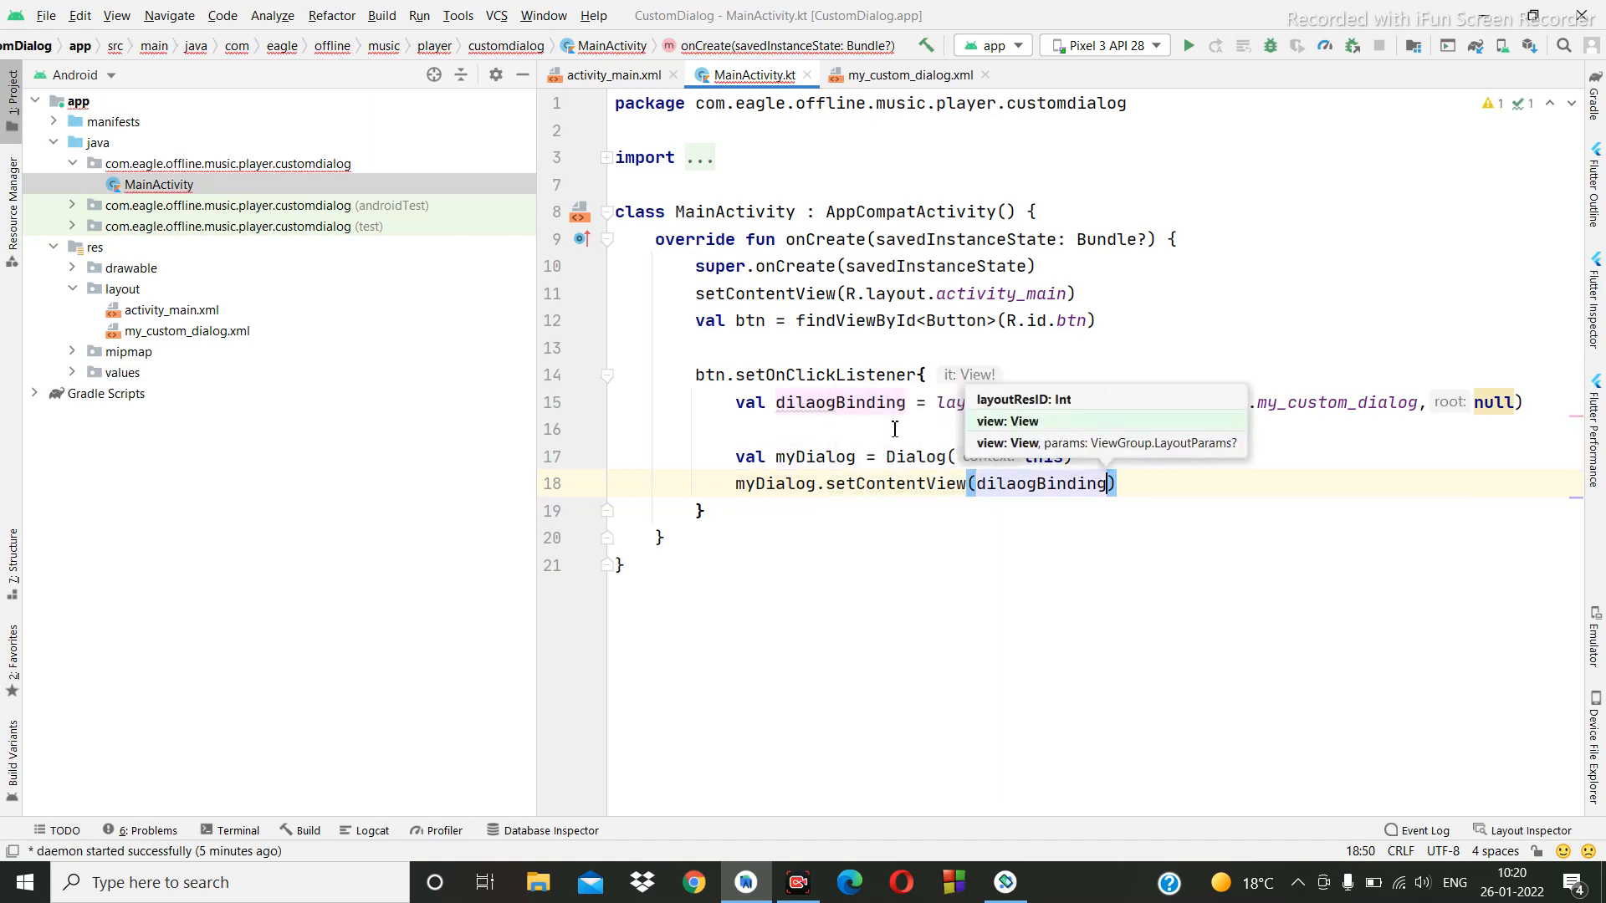
double_click(829, 402)
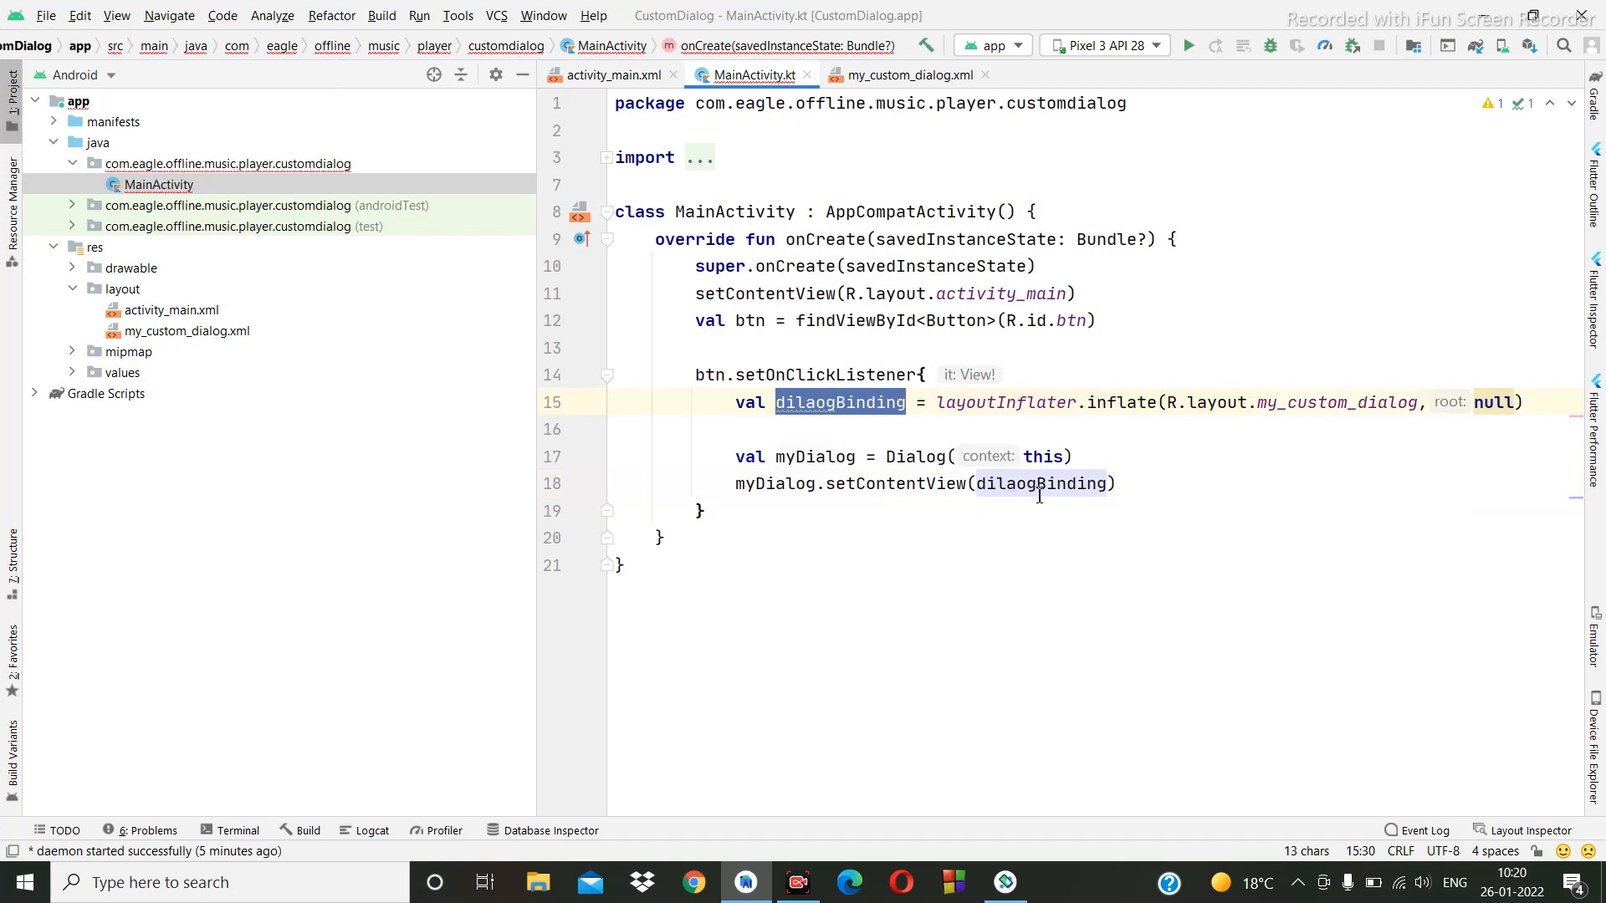
left_click(1124, 486)
key("Return")
key("Return")
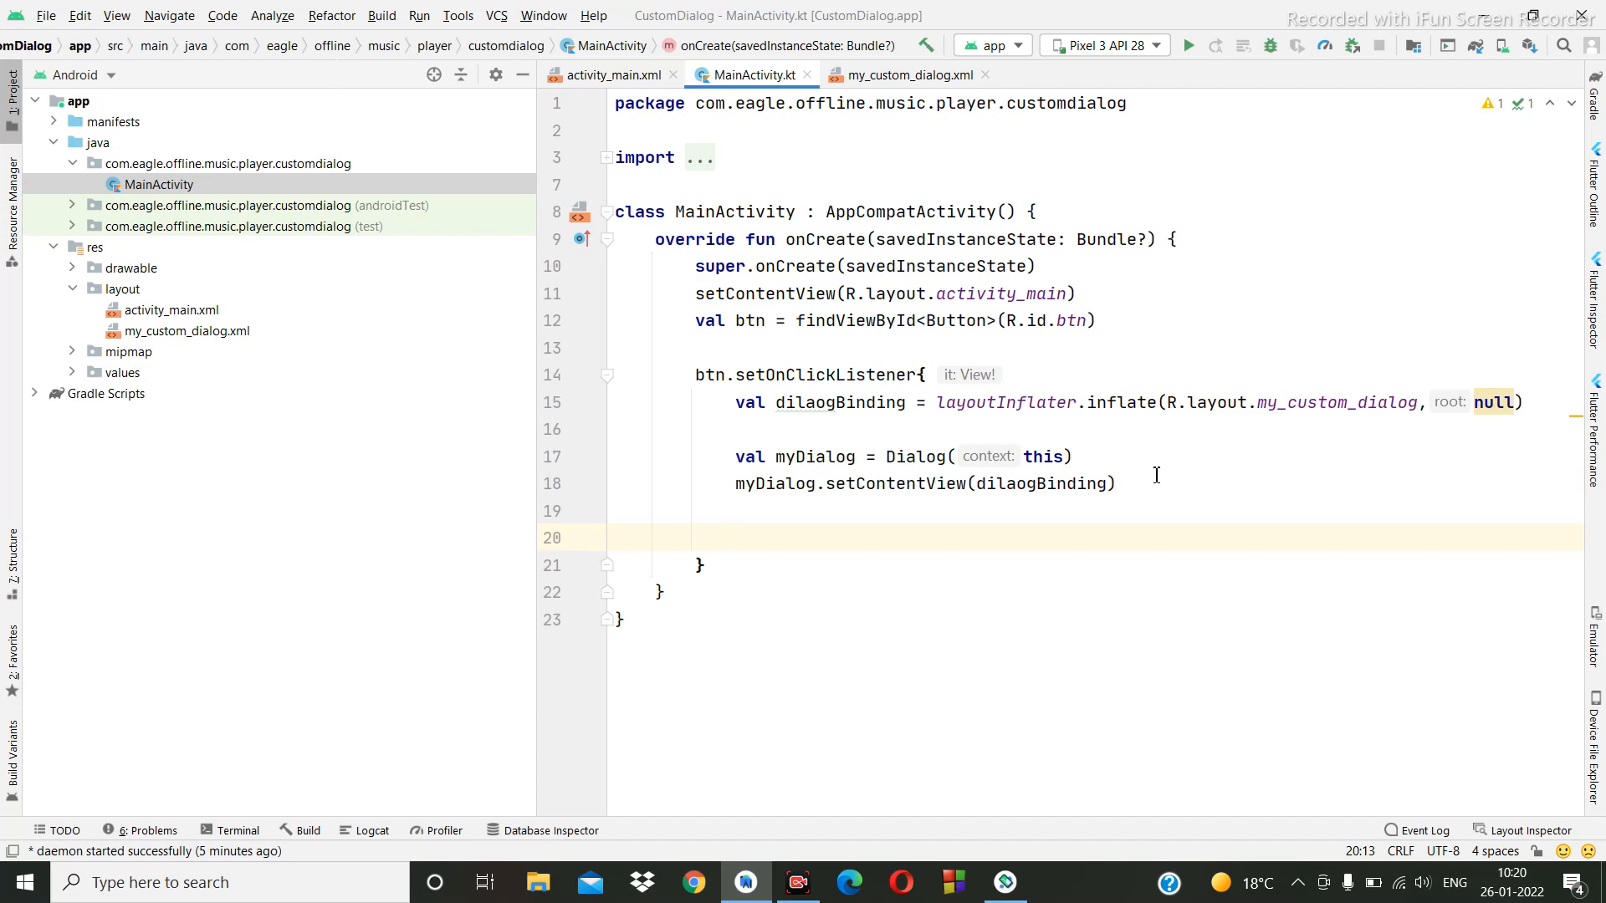
type("m")
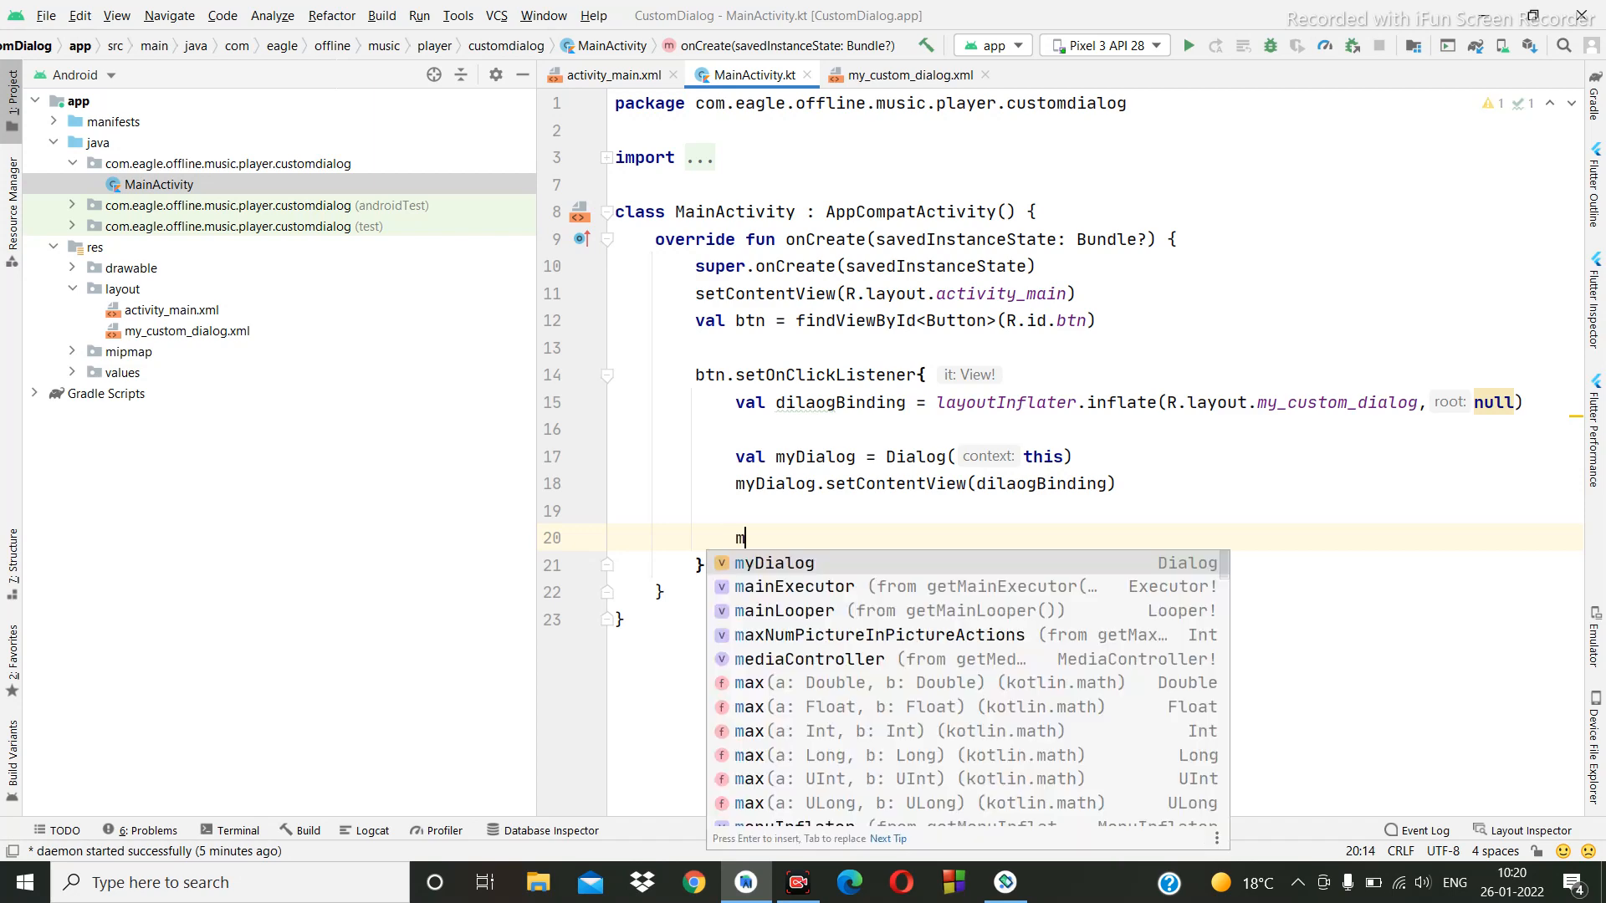
Add myDialog.setCancelable(true) and move to a new line for the next statement.
key("Return")
type(".se")
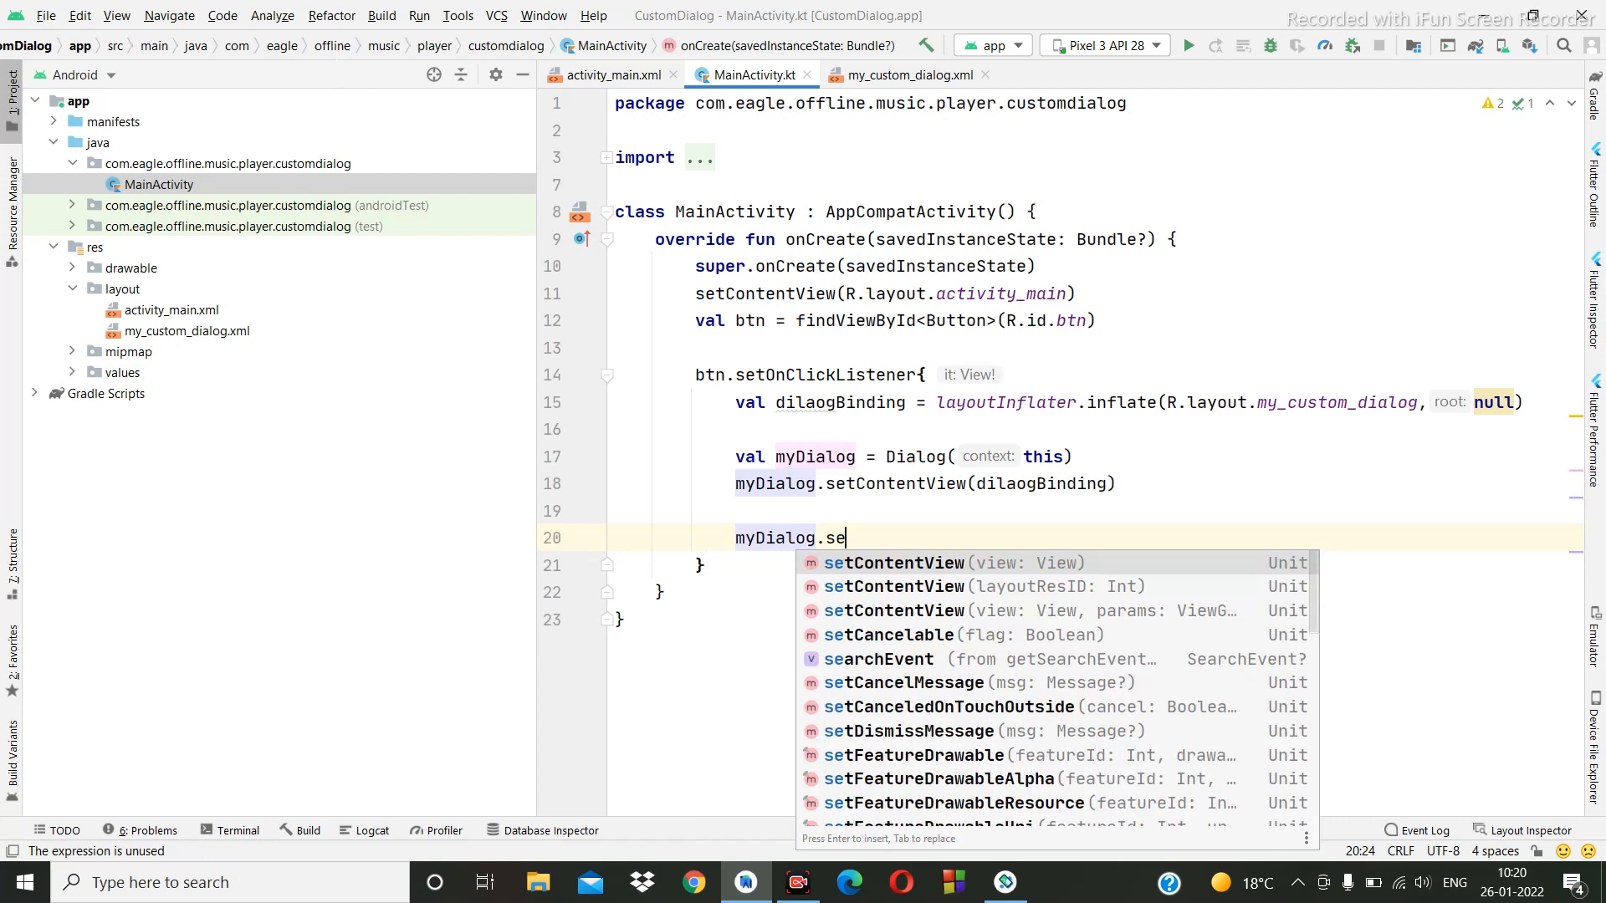
key("Down")
key("Down")
key("Down")
key("Return")
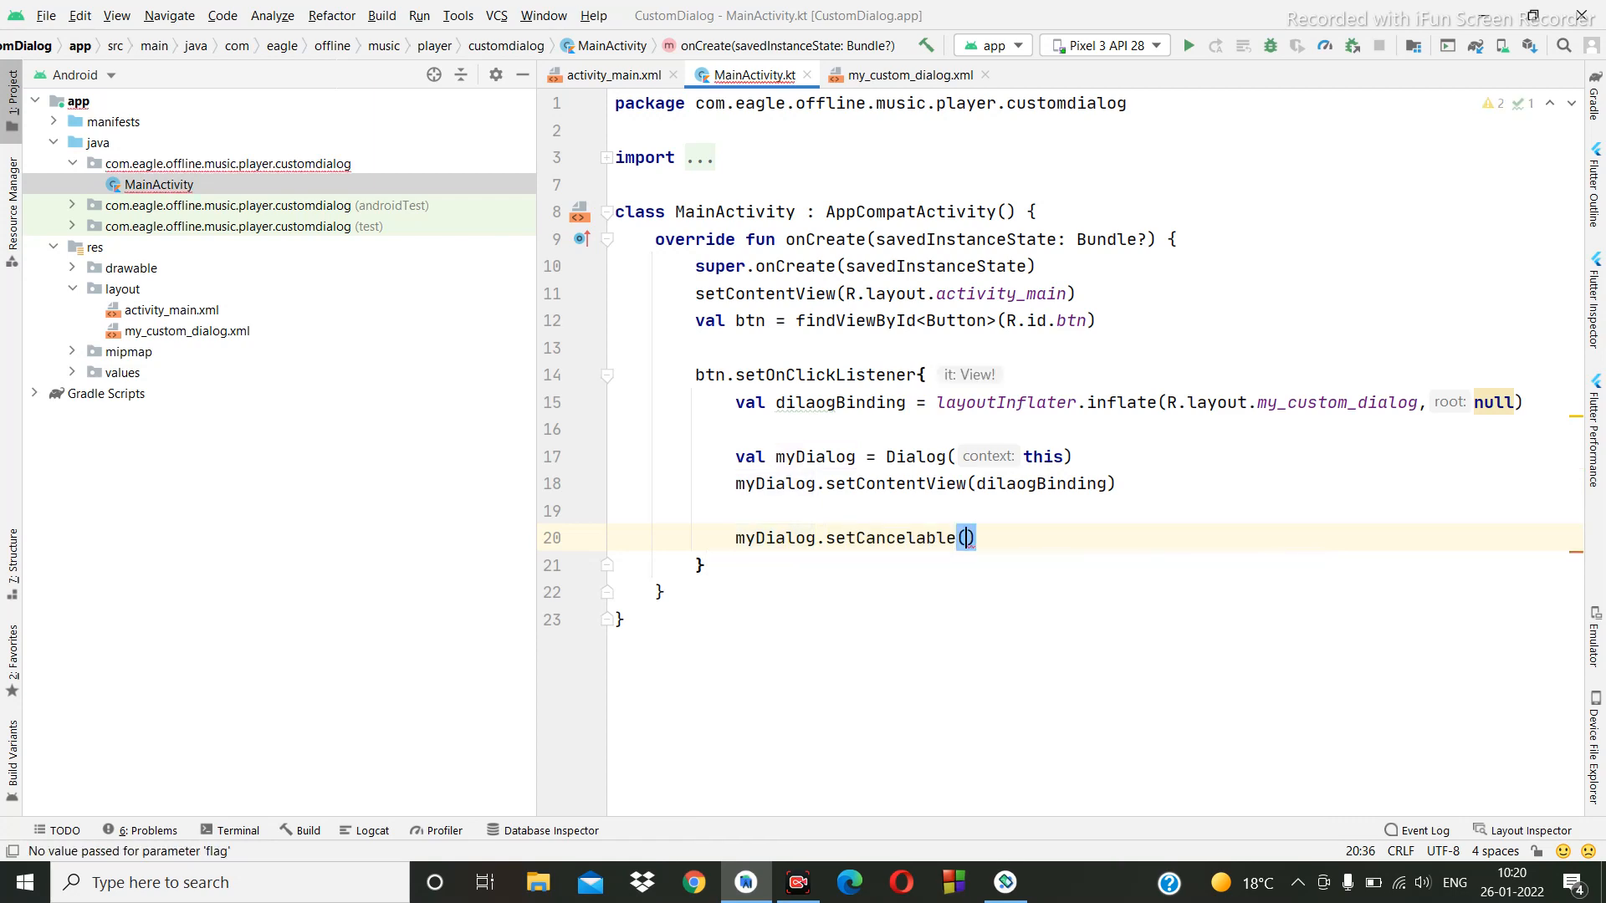
type("true")
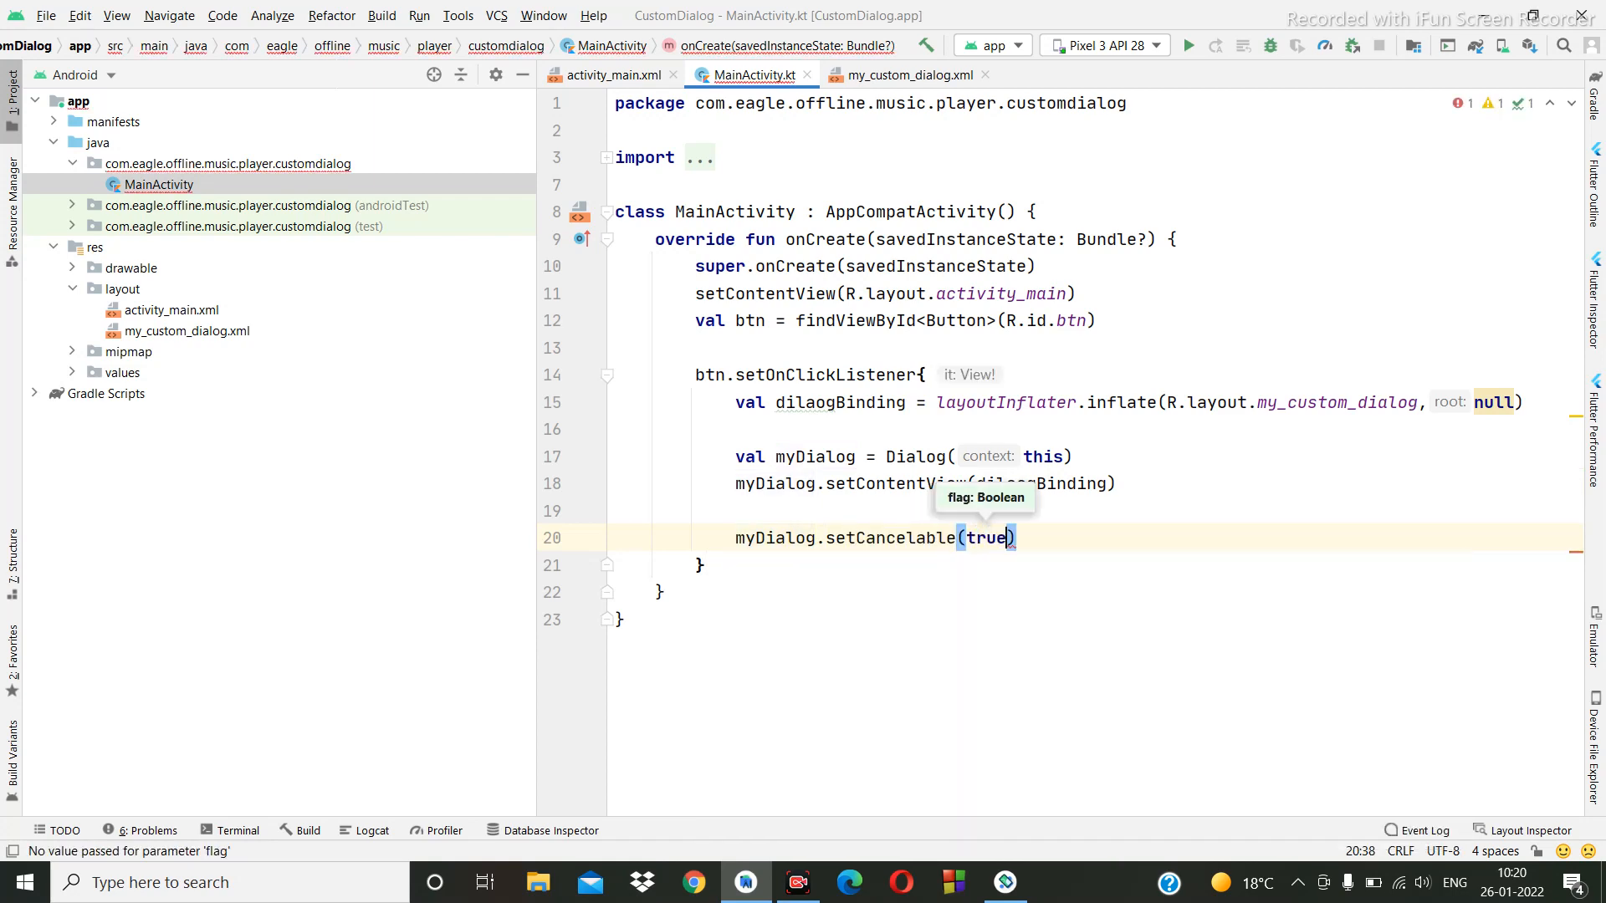
key("End")
key("Return")
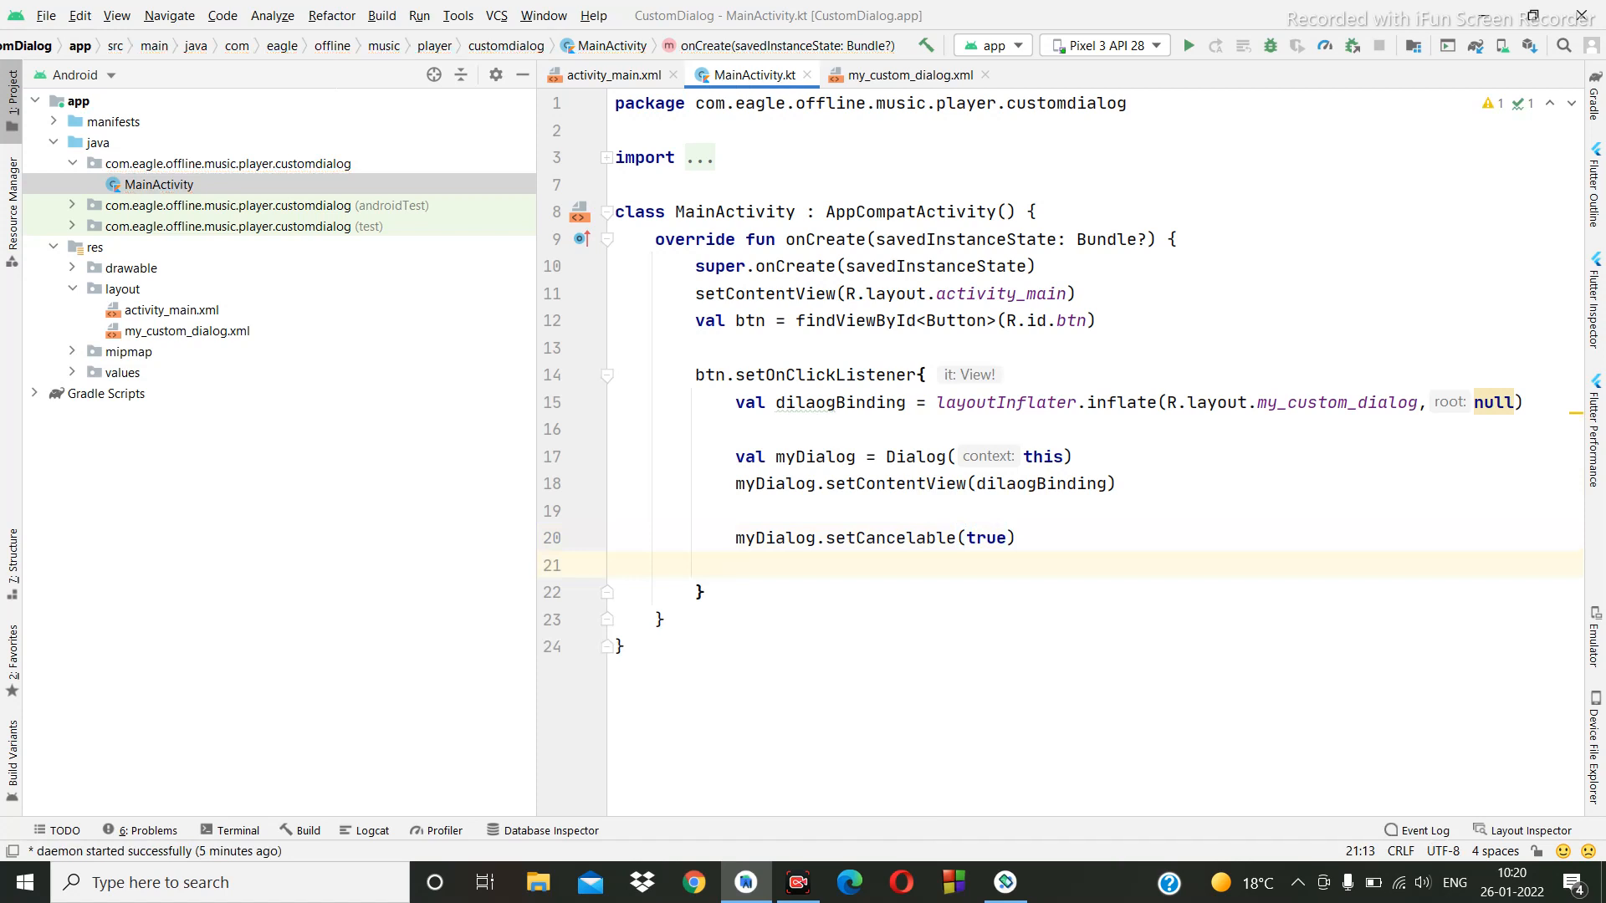
type("m")
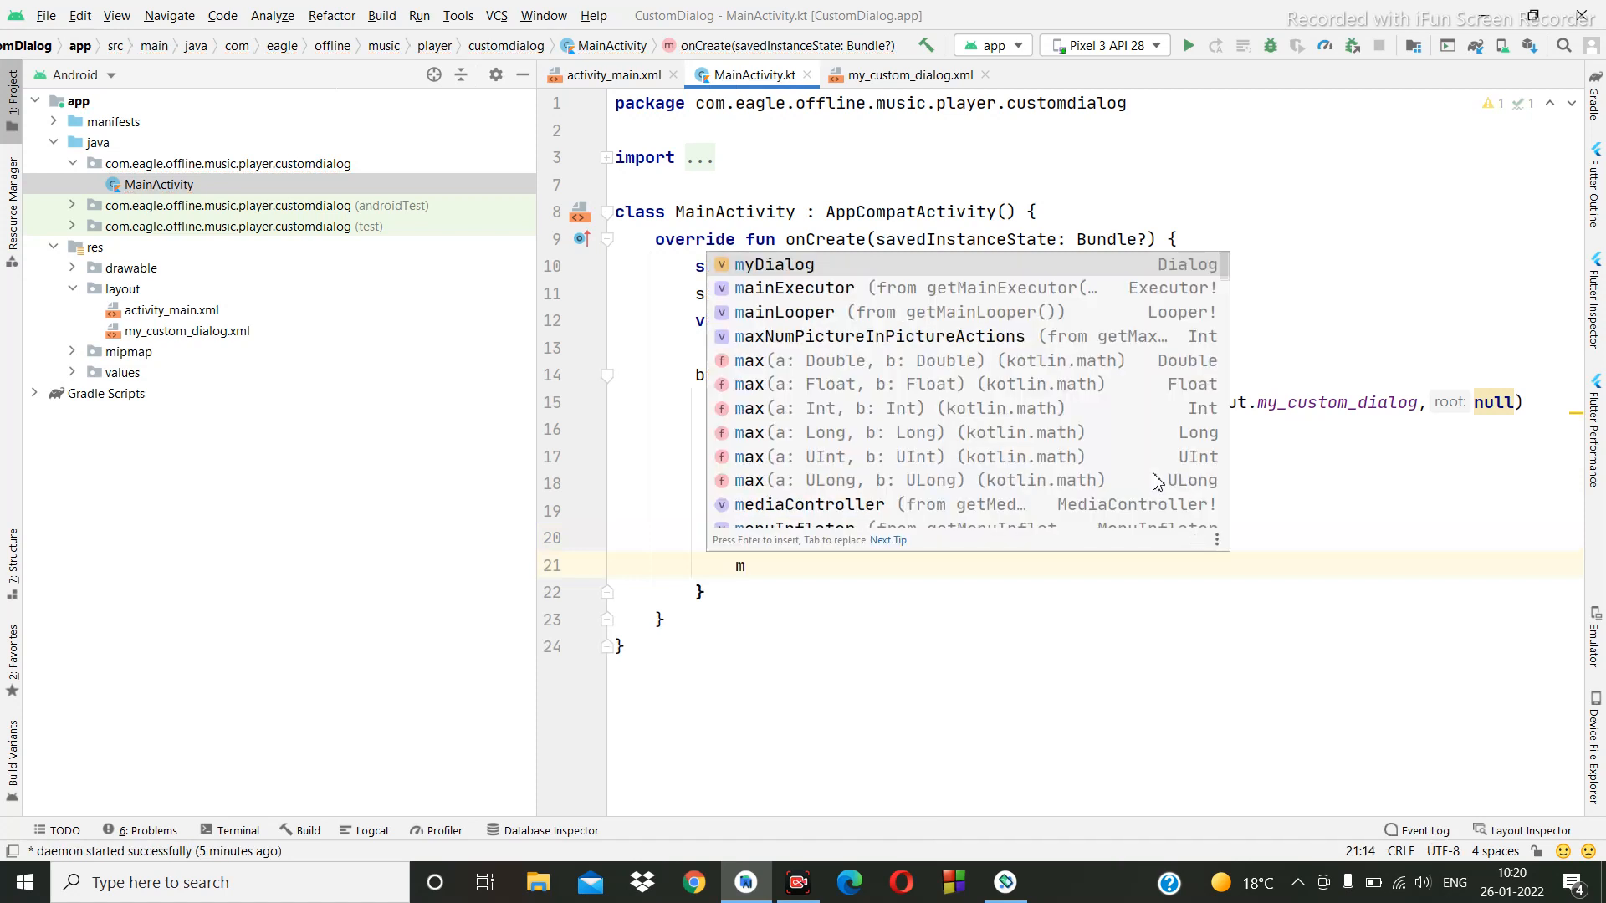
Start myDialog.window.setBackgroundDrawable( via autocomplete on the new line.
key("Return")
type(".")
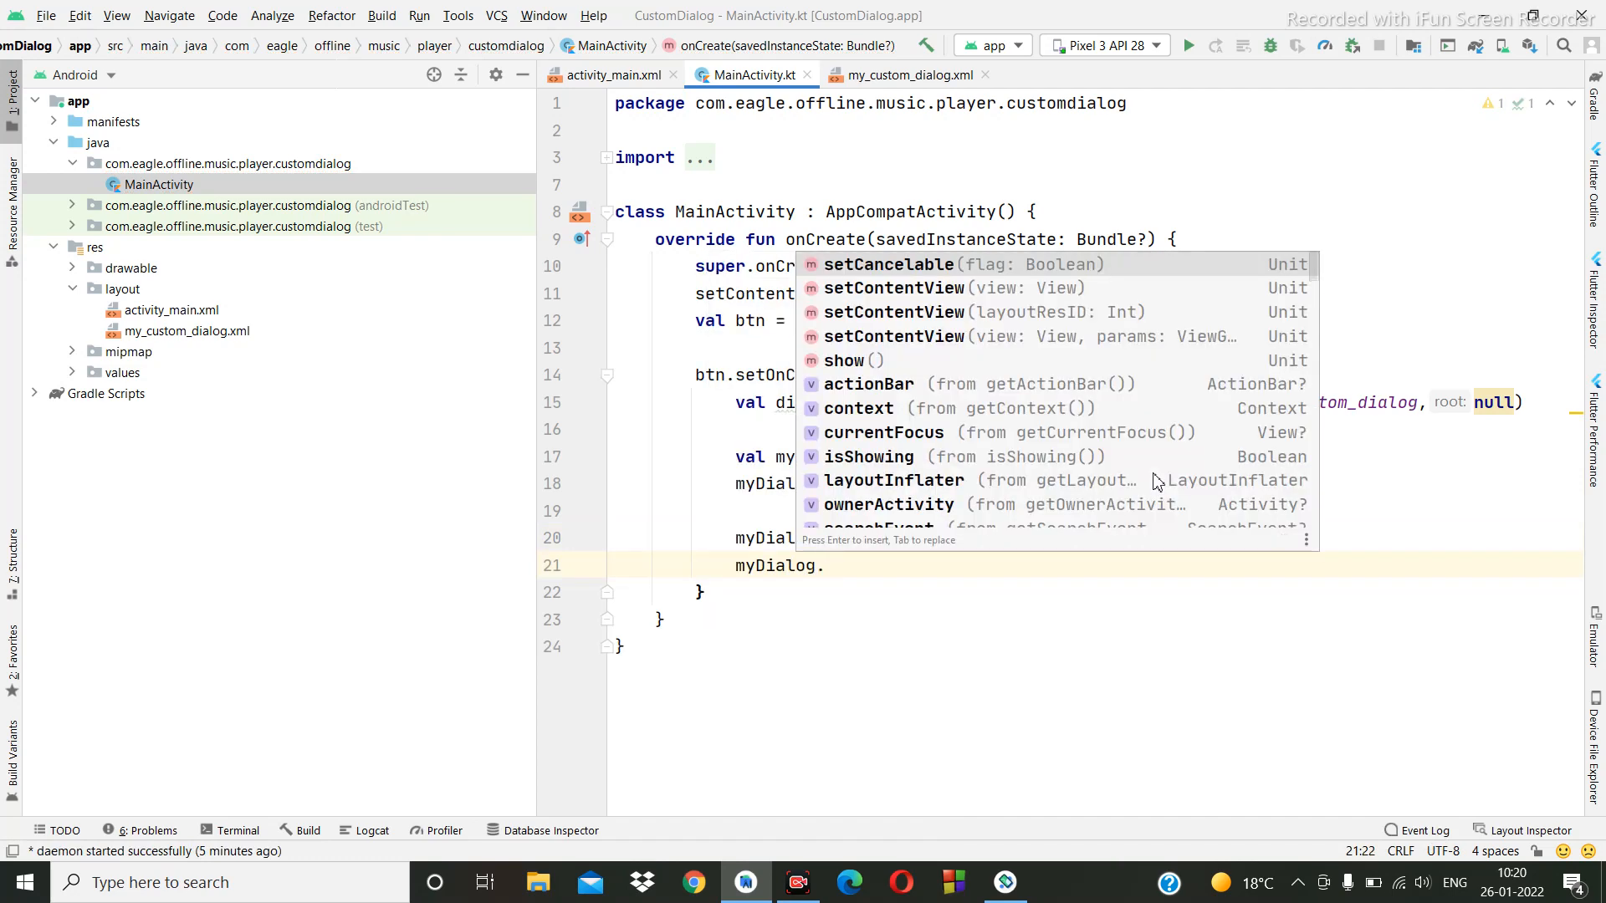
type("get")
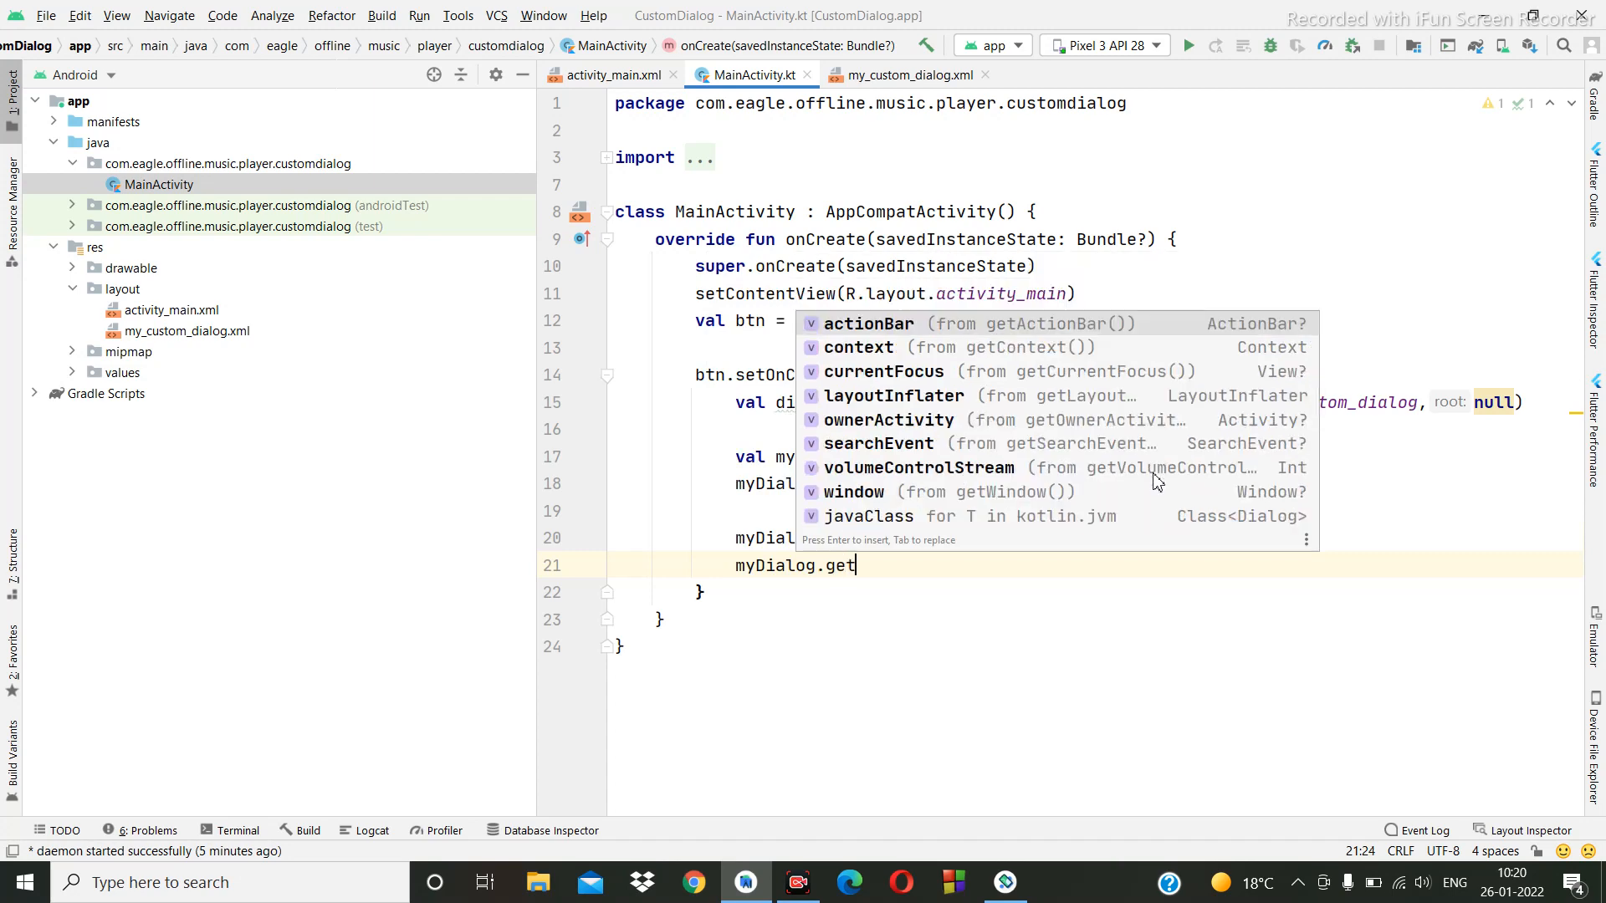
key("Down")
key("Down")
key("Down")
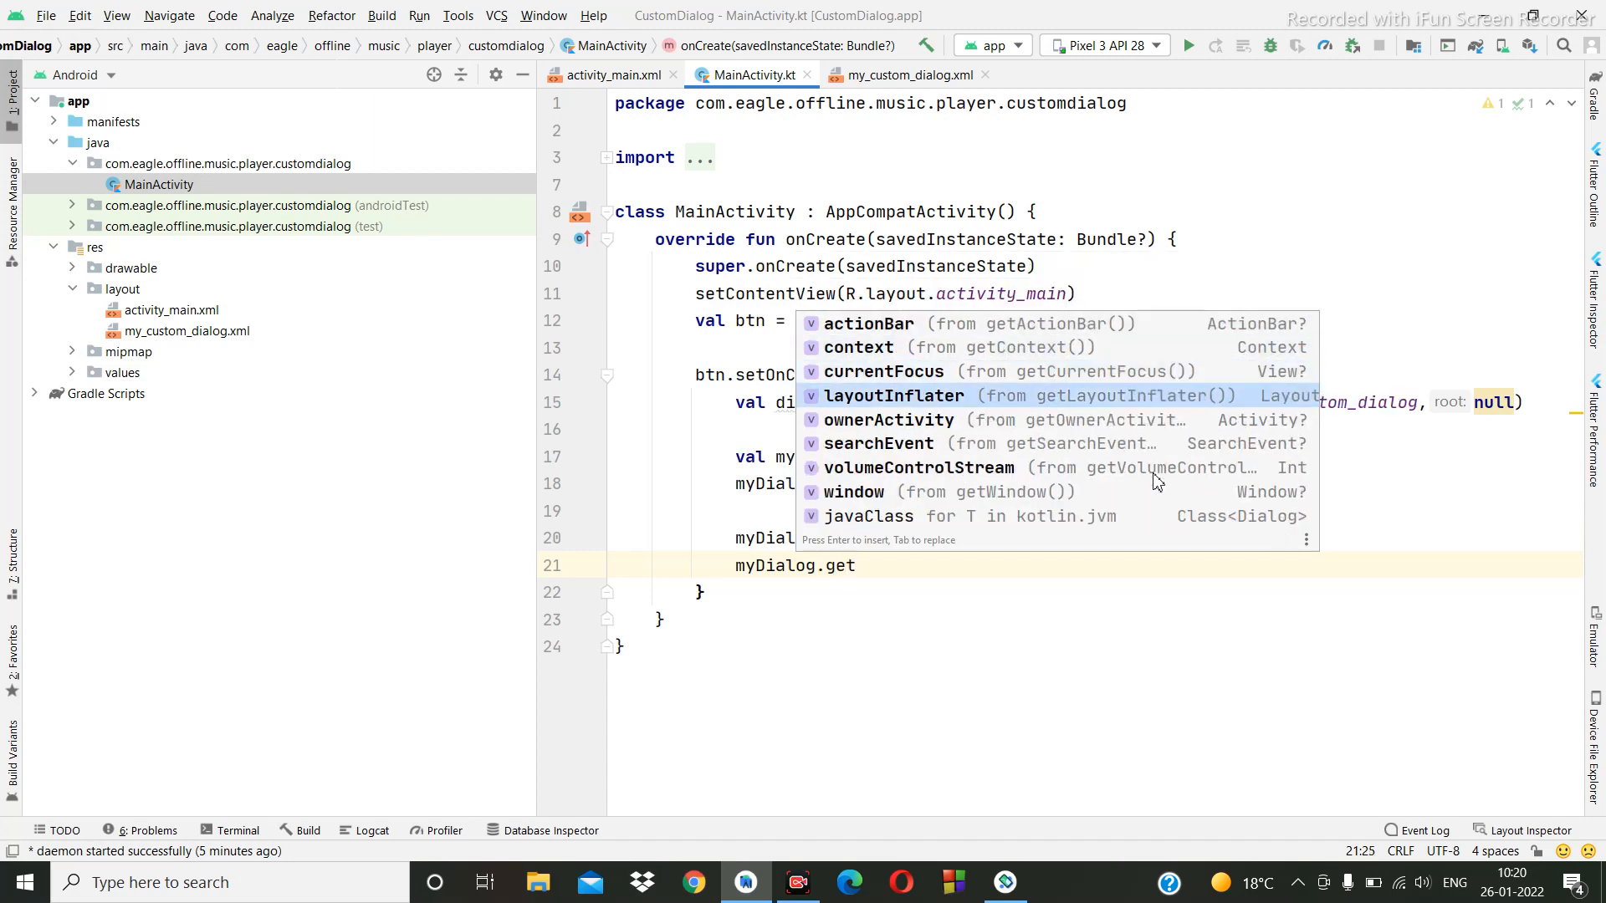
key("Down")
key("Down")
key("Down")
key("Down")
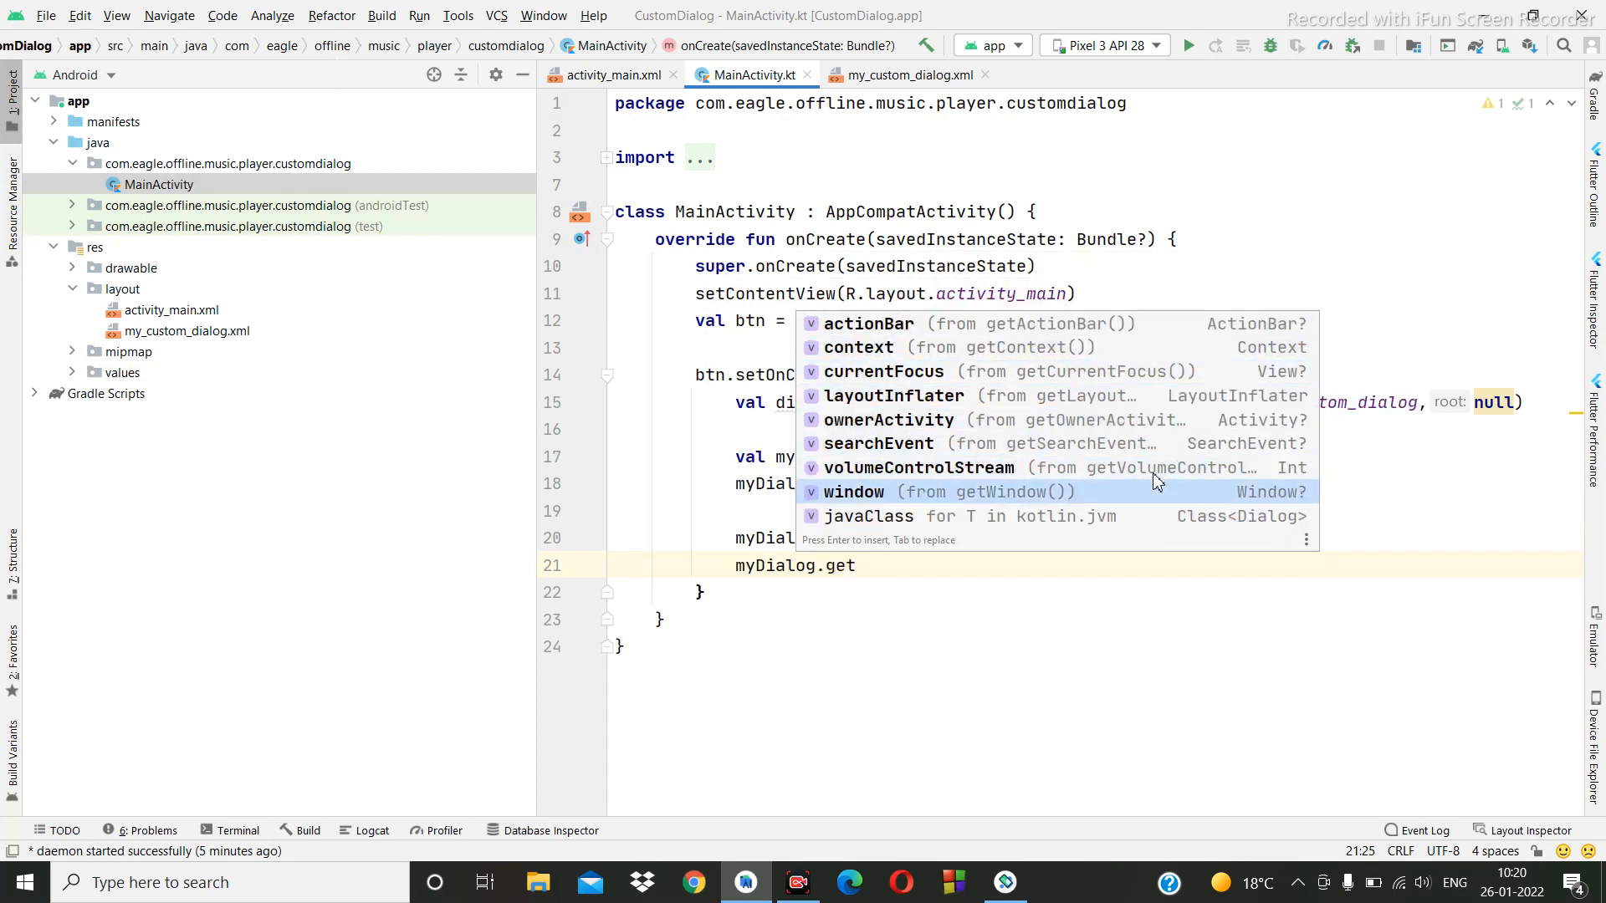
key("Return")
type(".")
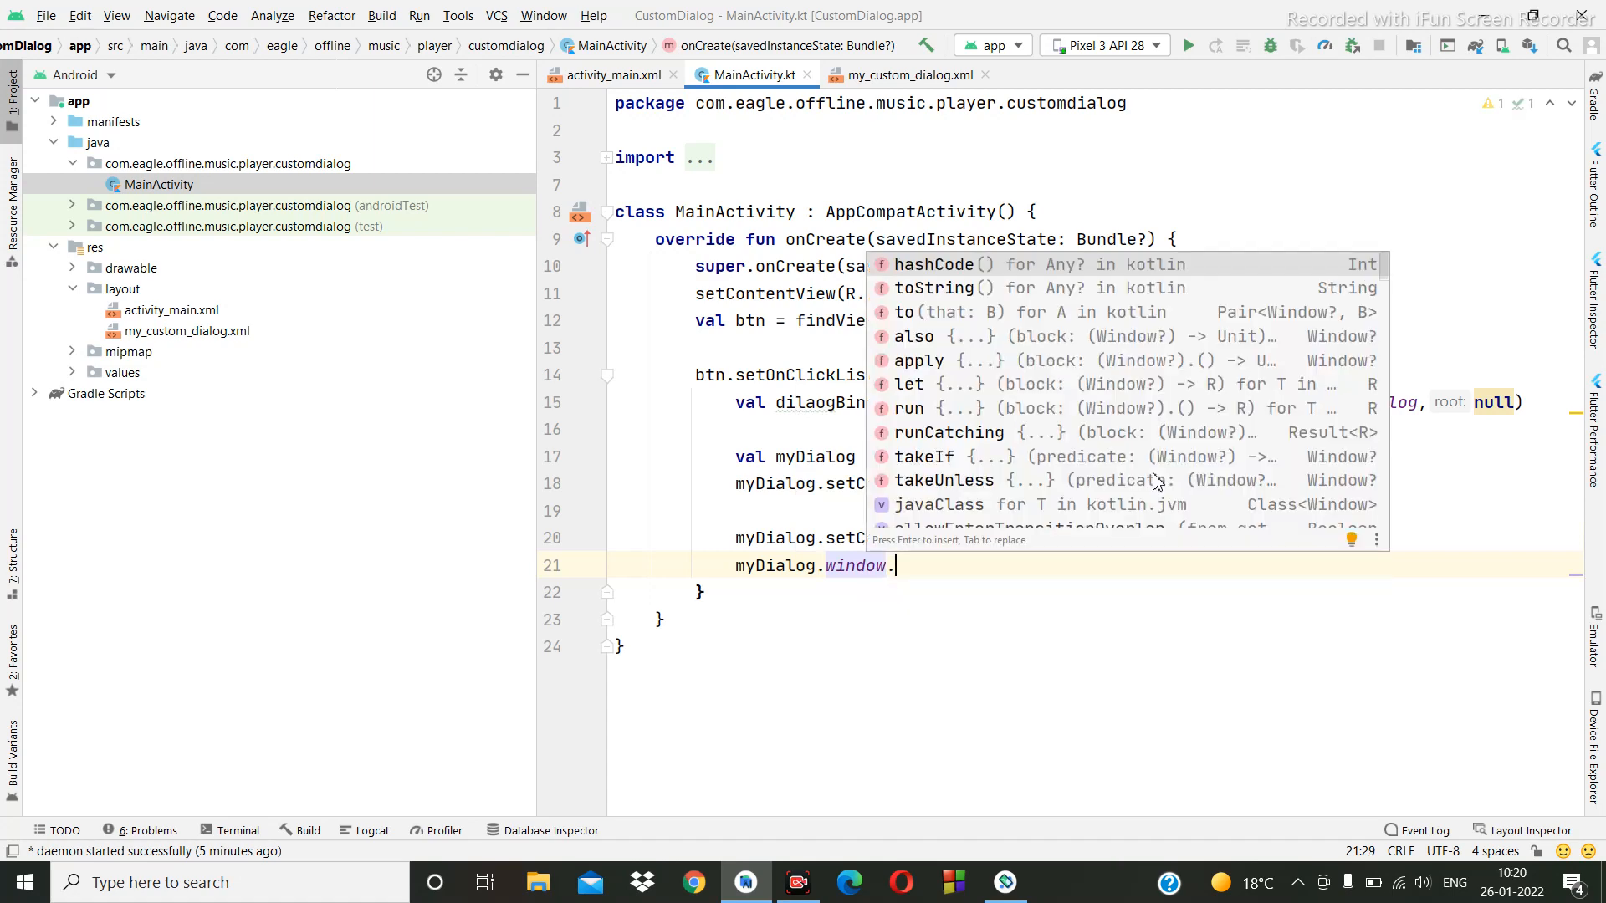
type("s")
type("et")
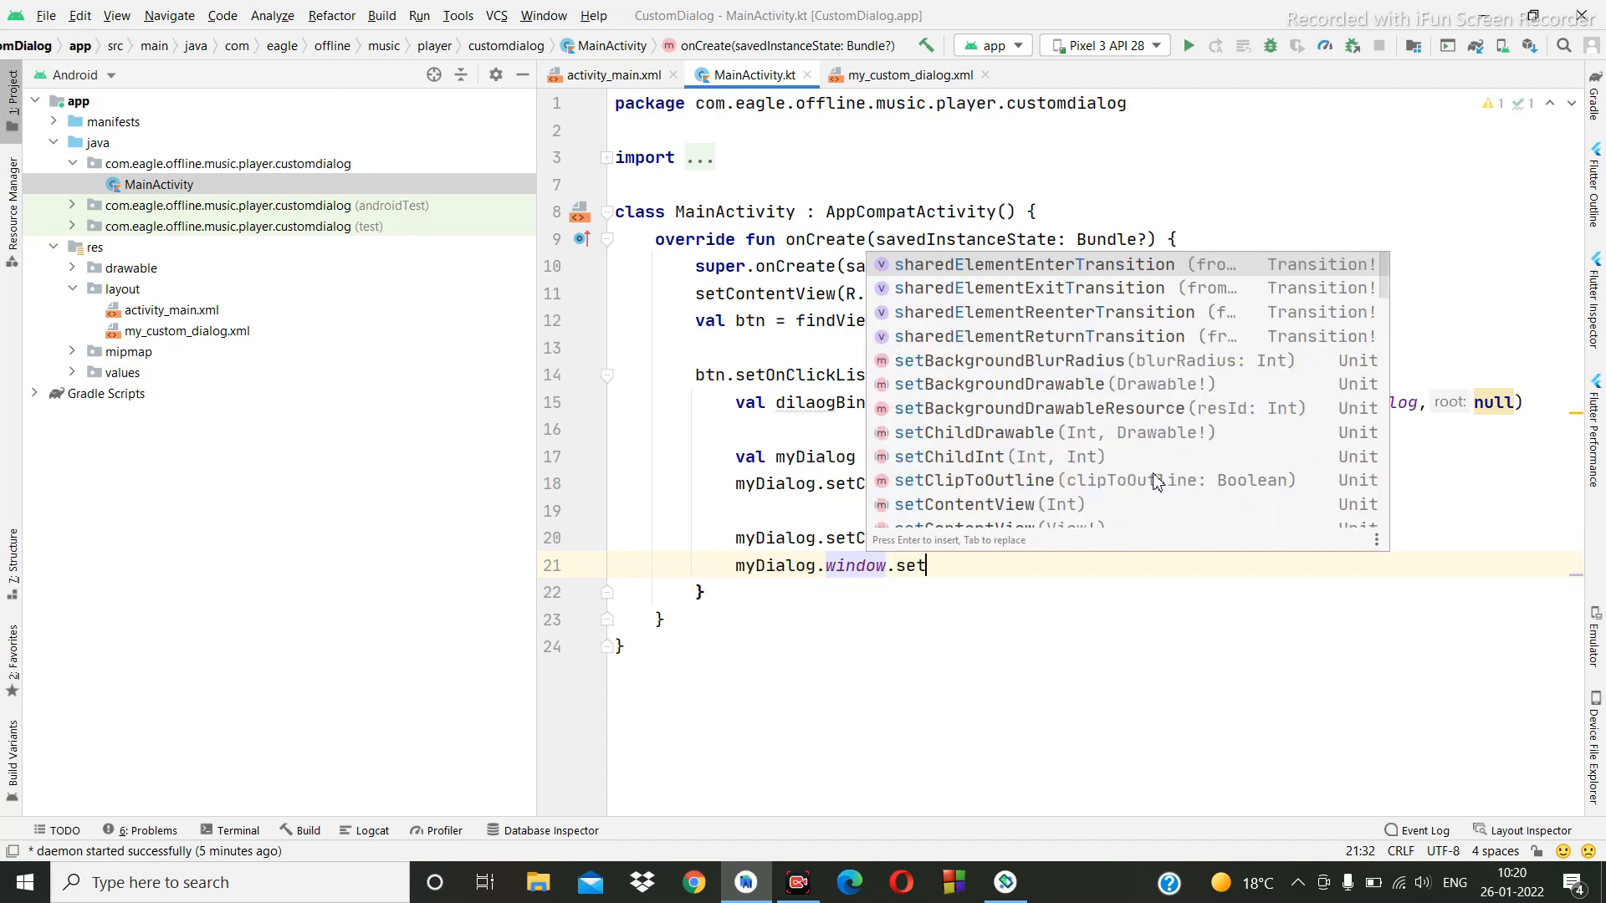
type("B")
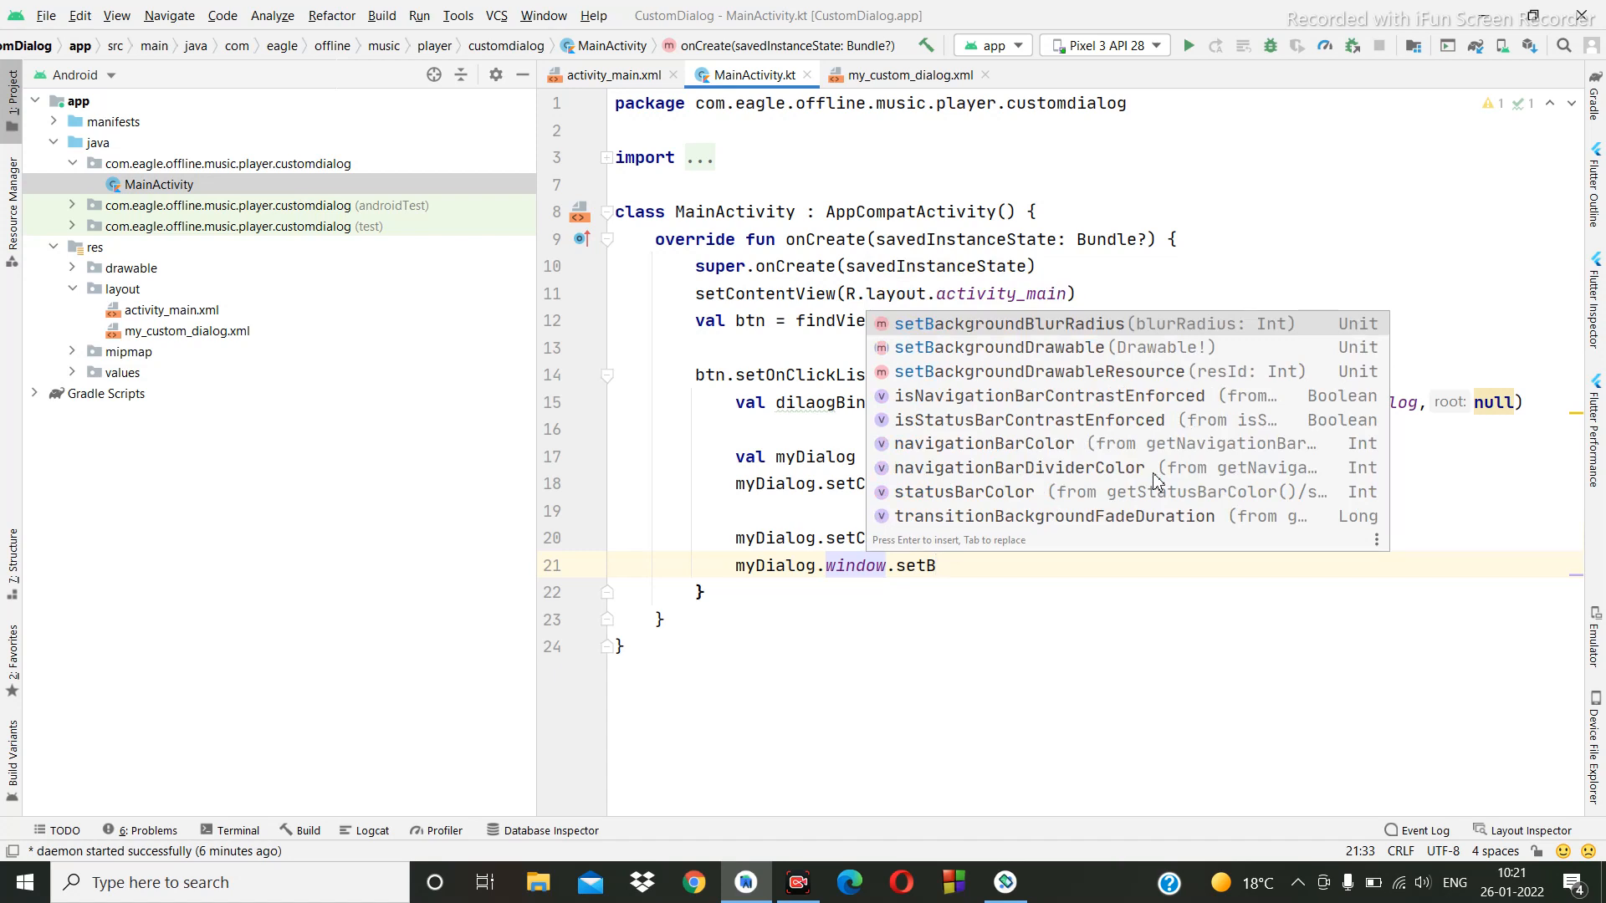
key("Down")
key("Return")
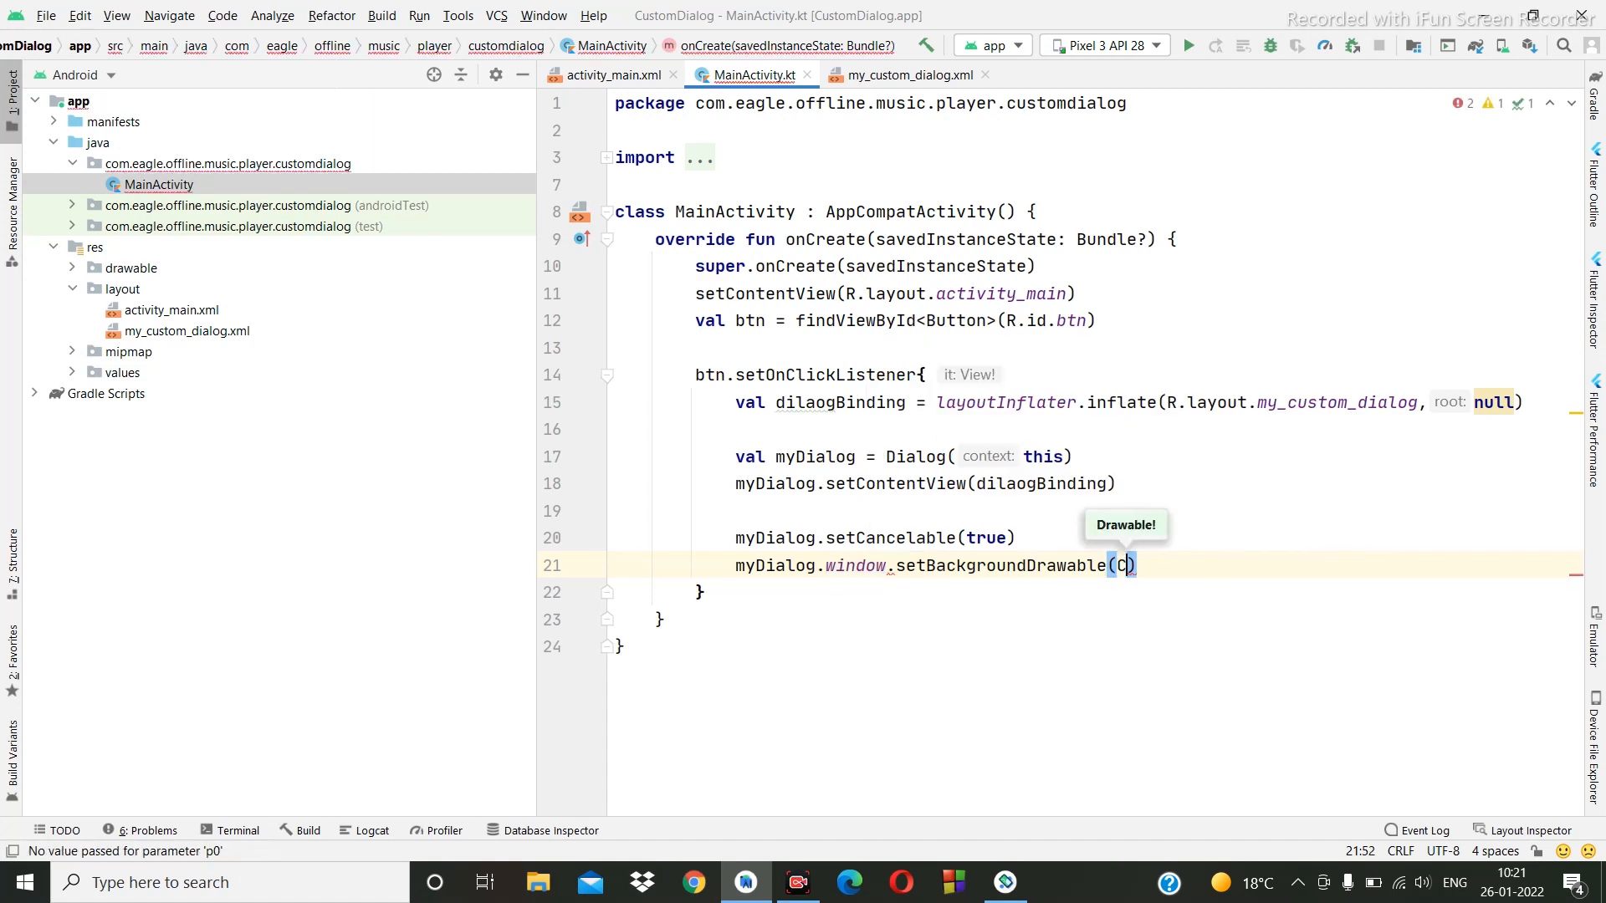
type("Col")
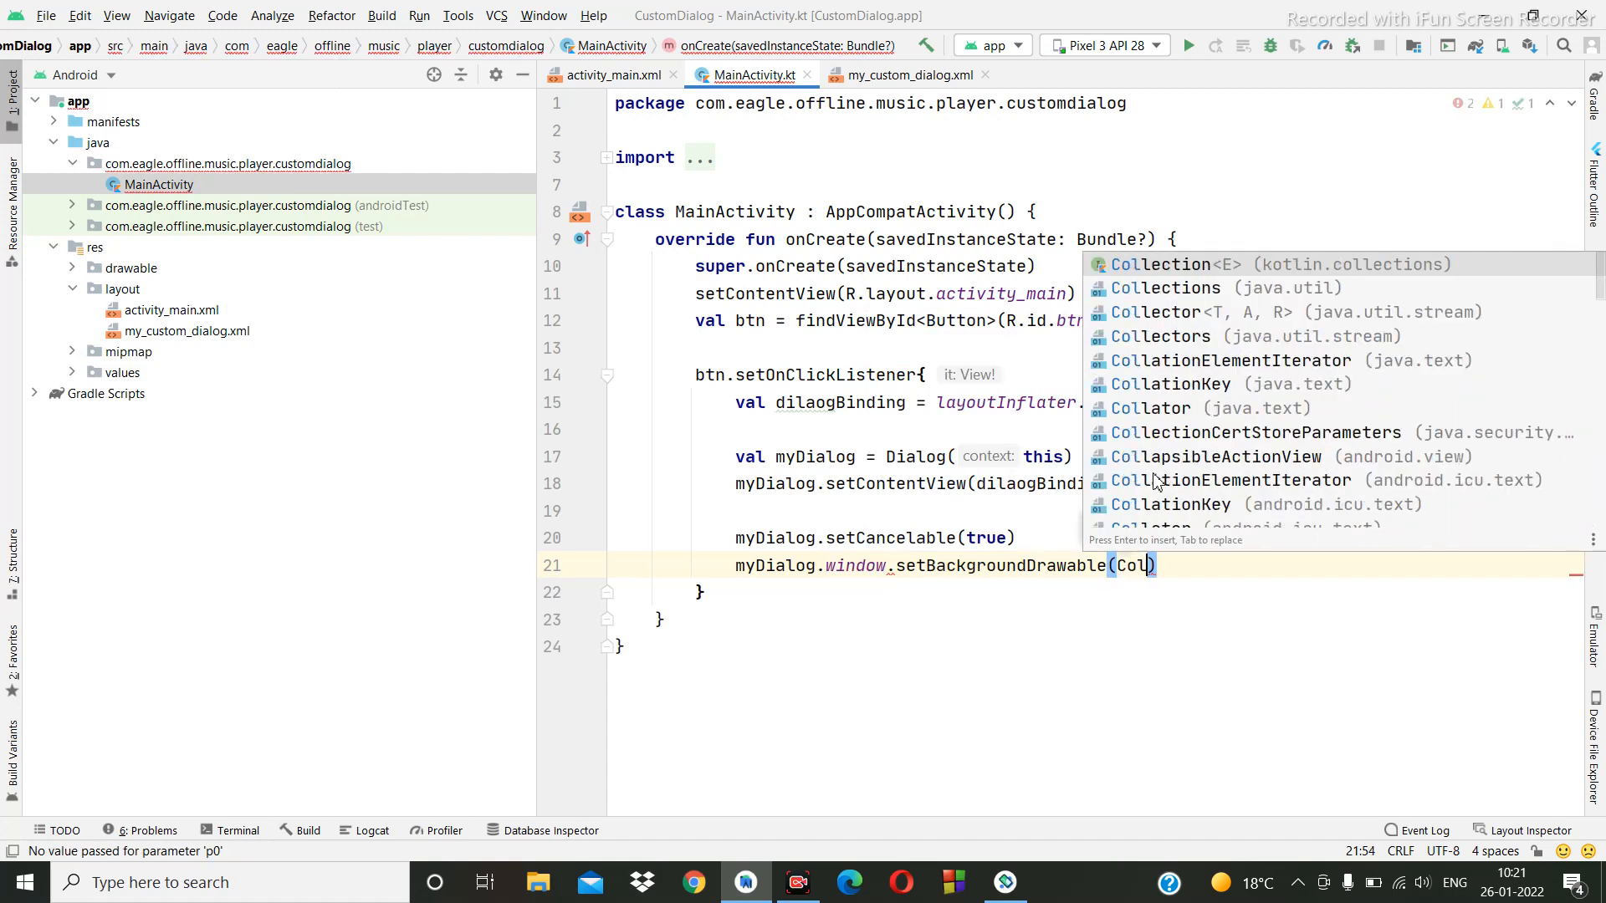
type("o")
Complete the argument as ColorDrawable(Color.TRANSPARENT) and add blank lines below.
key("Down")
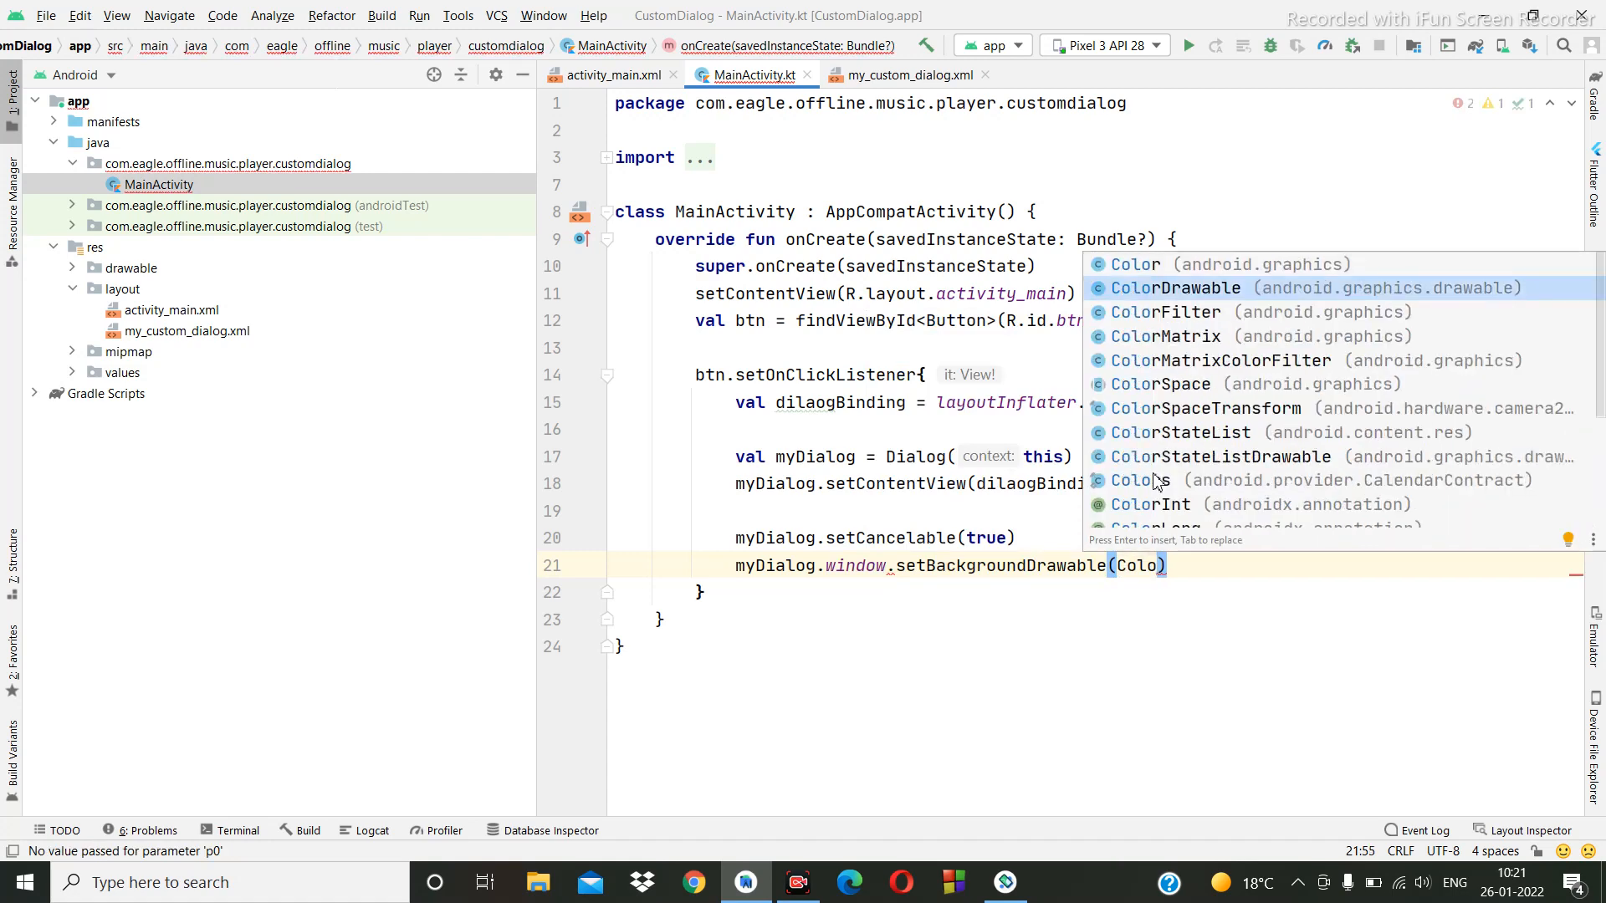
key("Return")
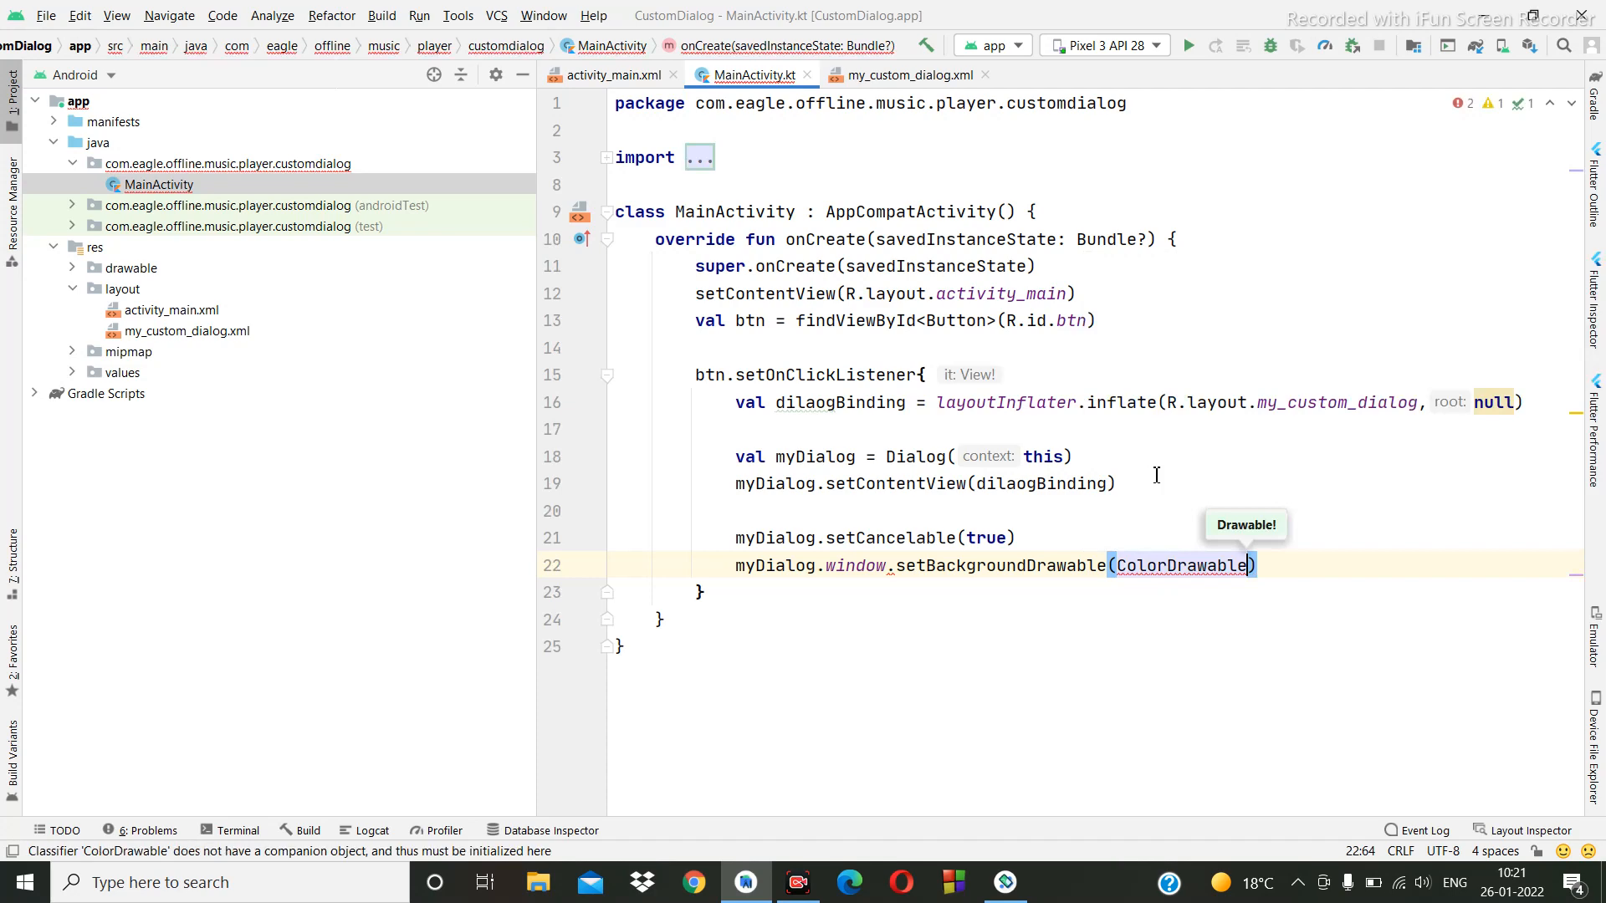
type("(")
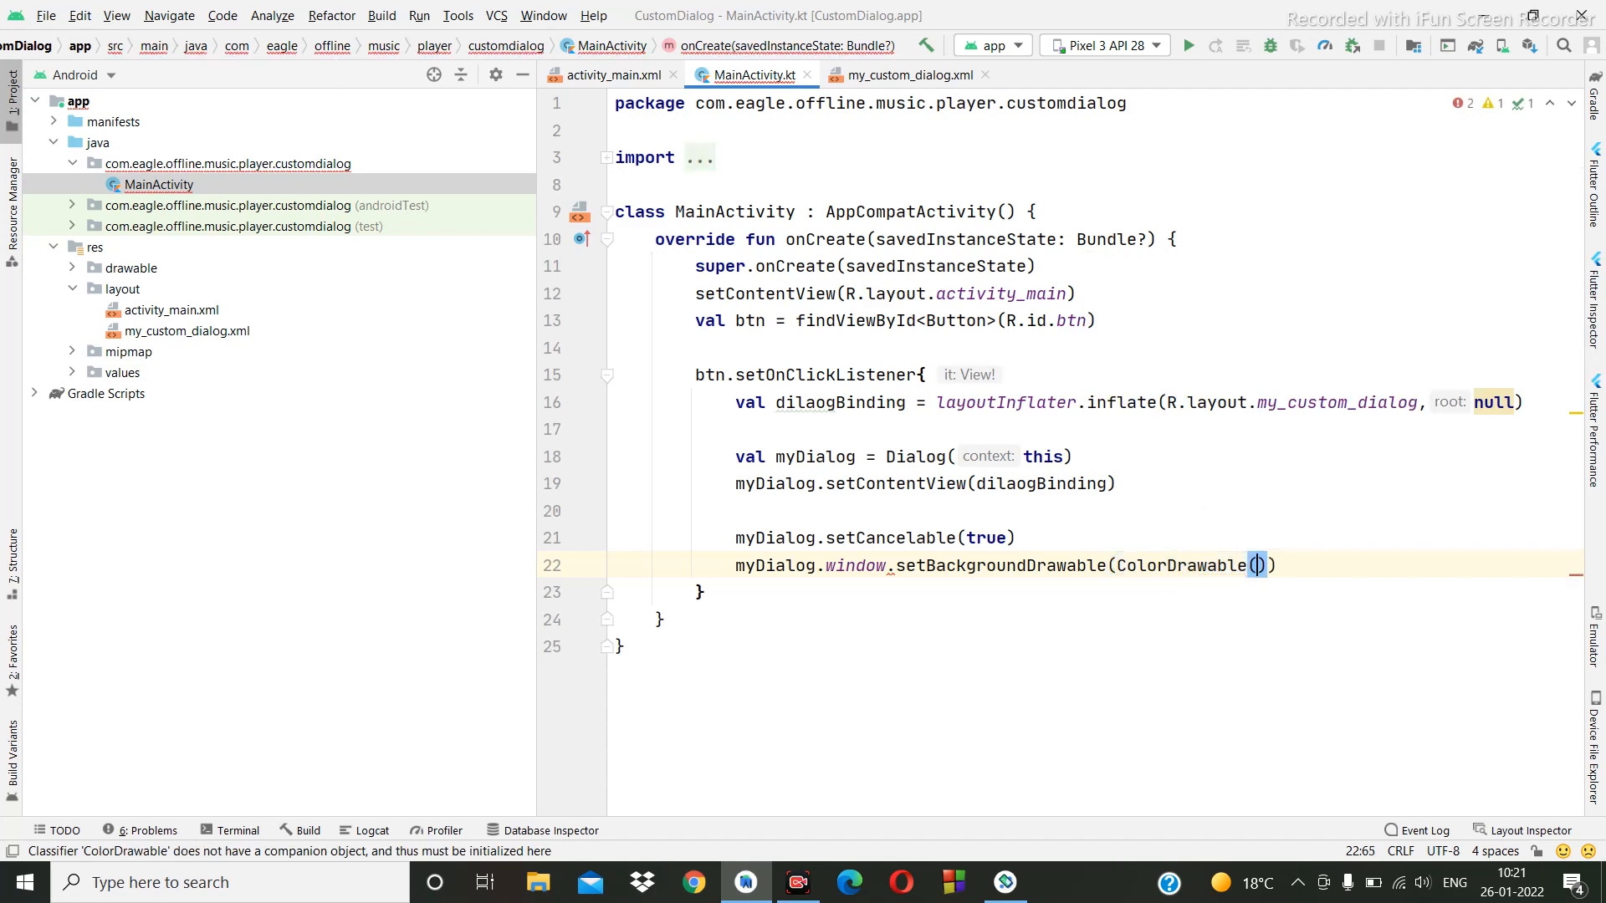
type("Cou")
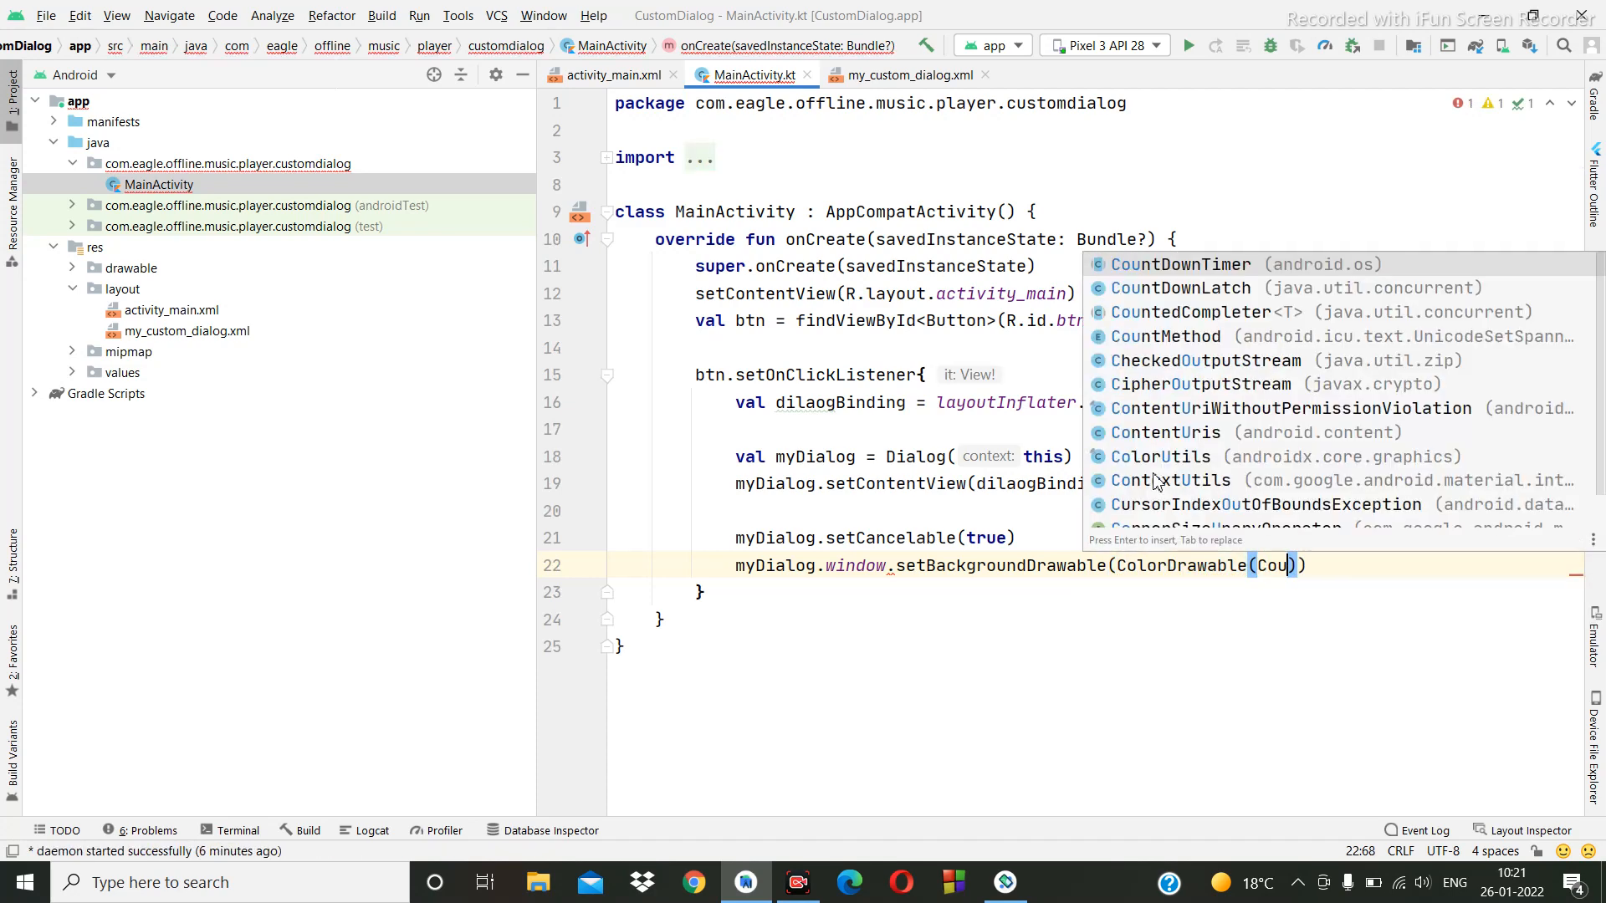
key("BackSpace")
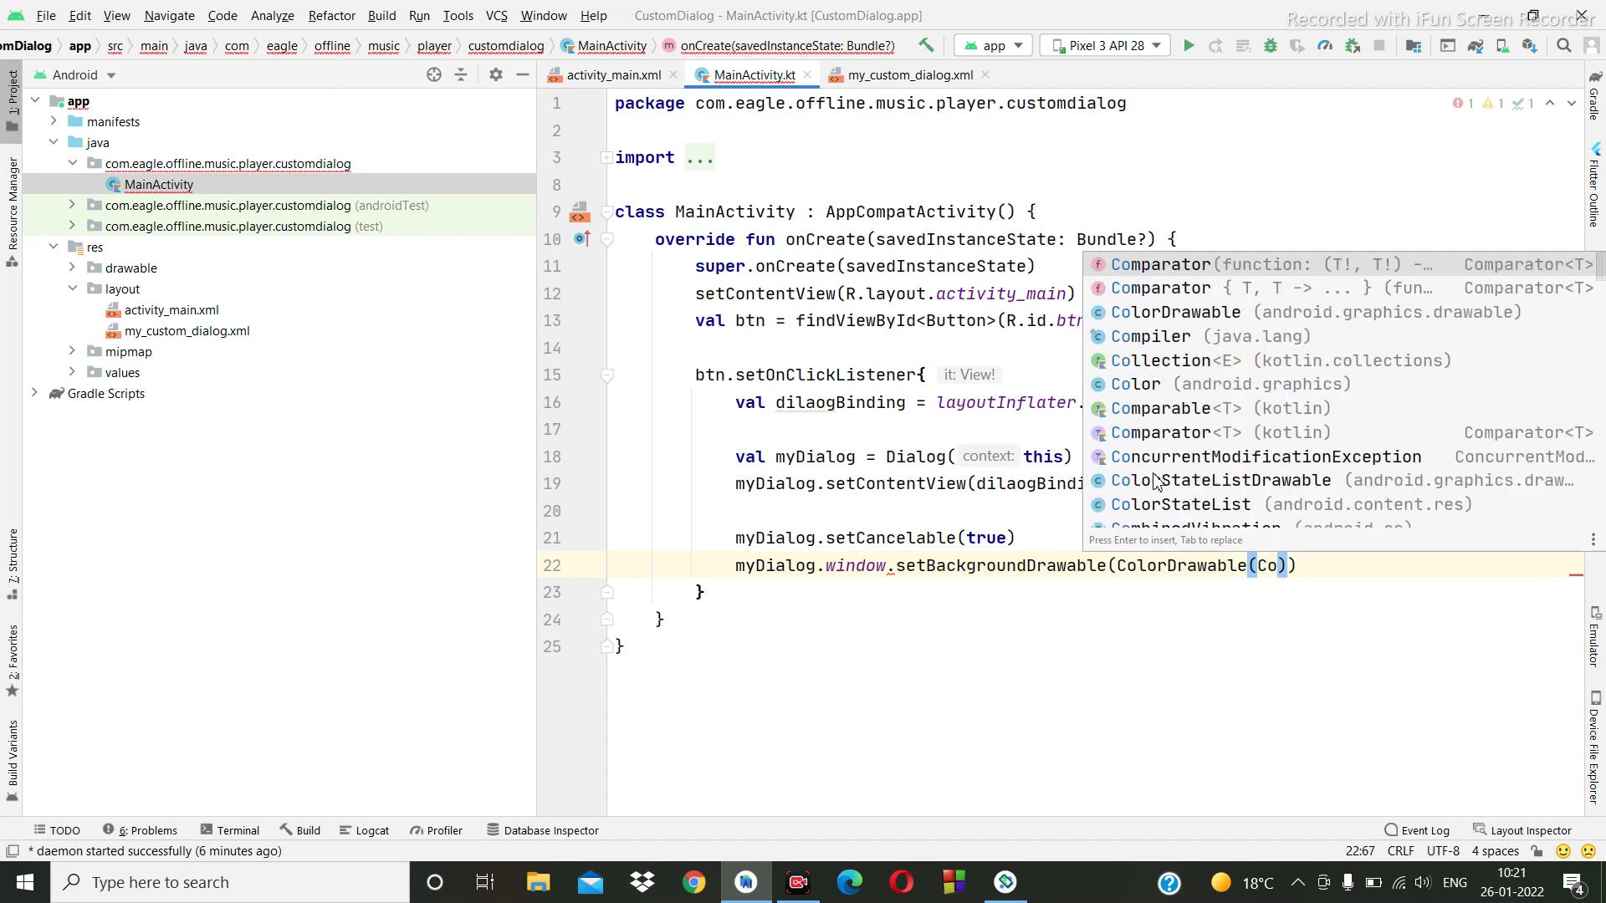
key("Right")
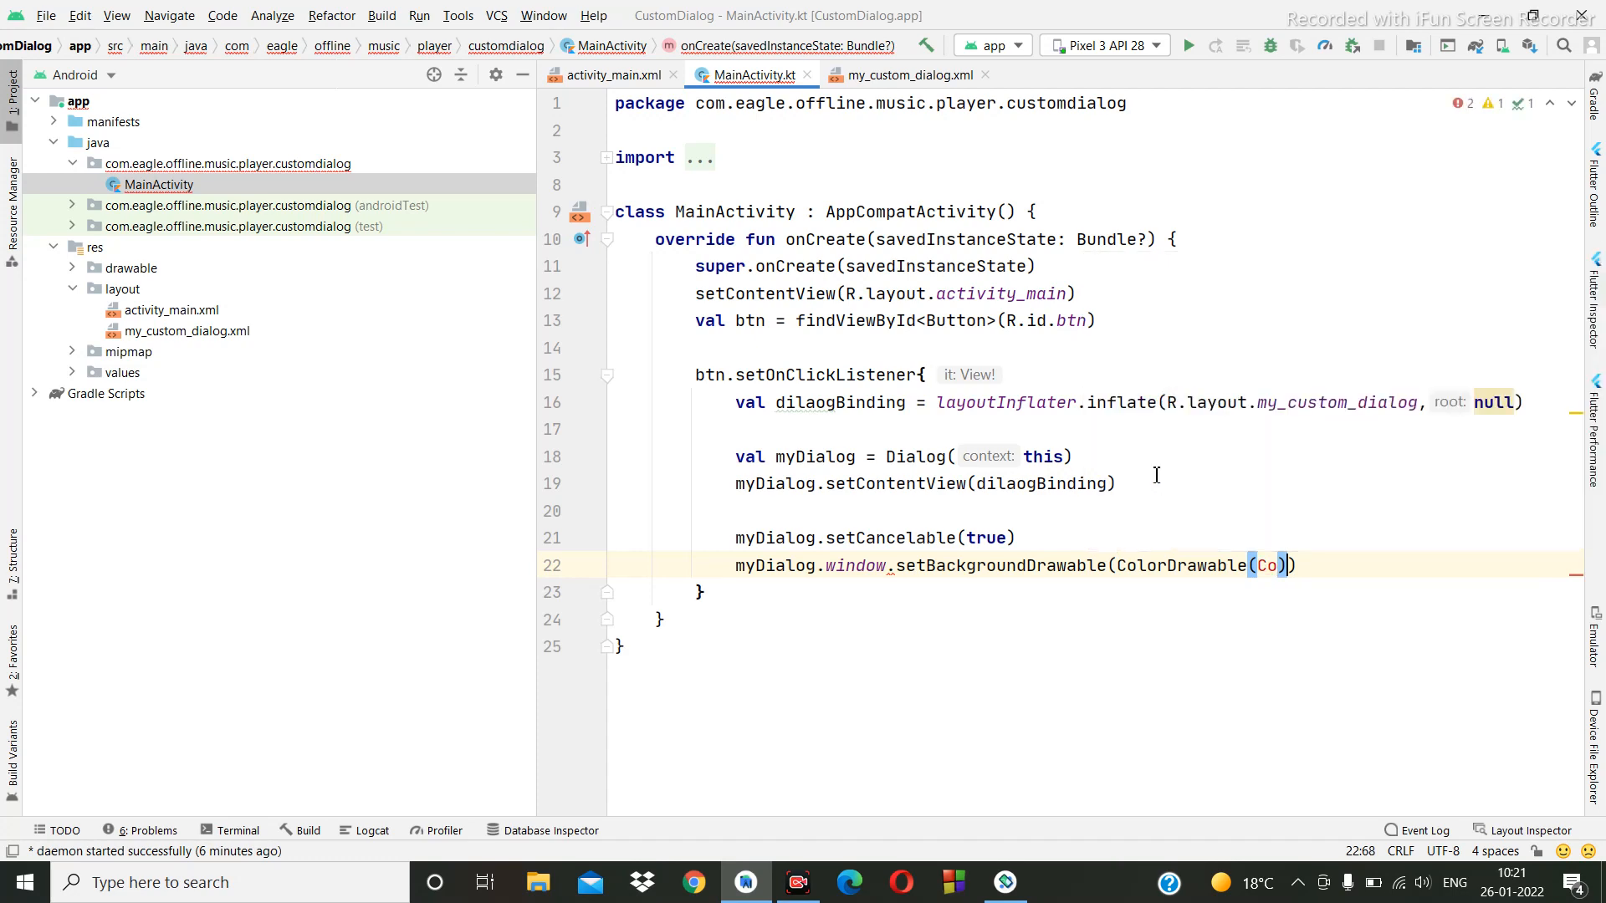
key("Left")
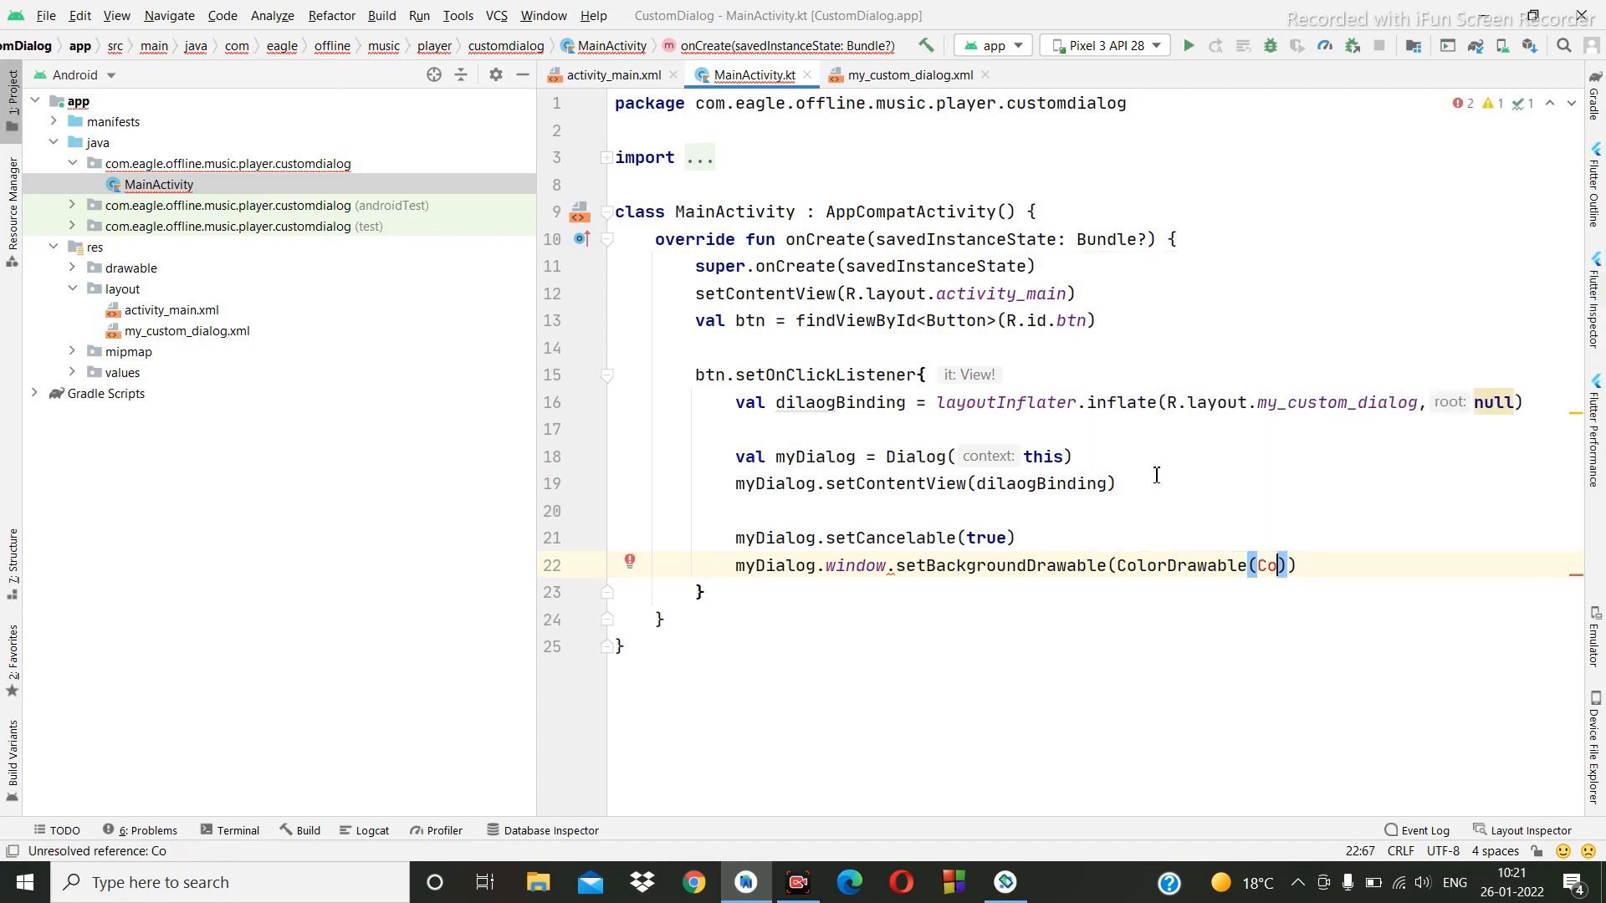
type("lor")
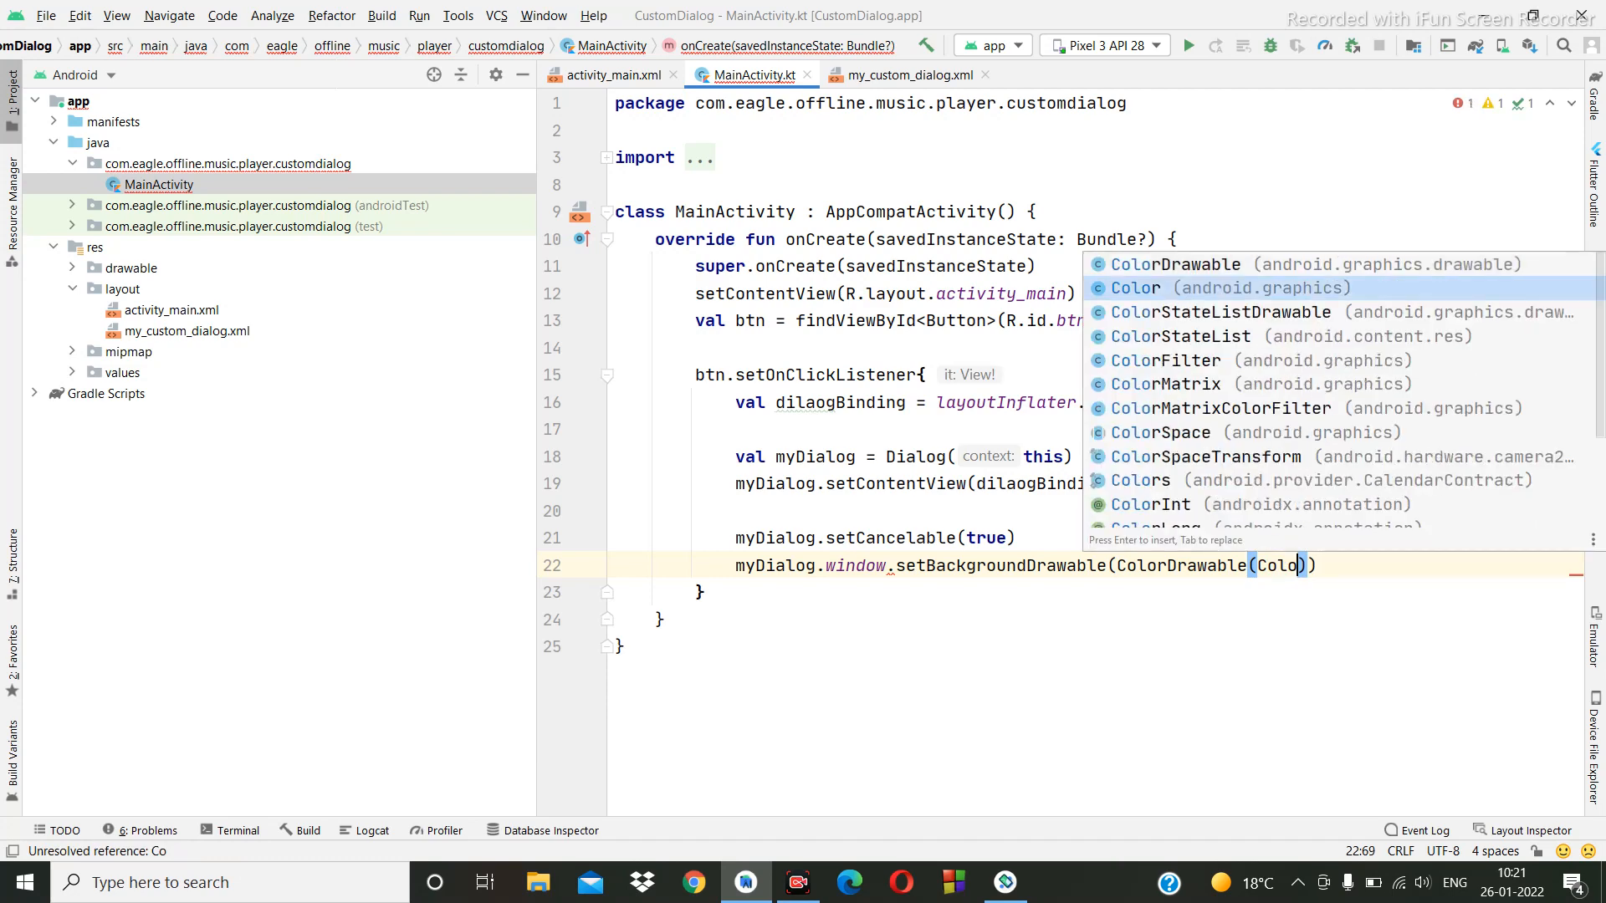
type(".T")
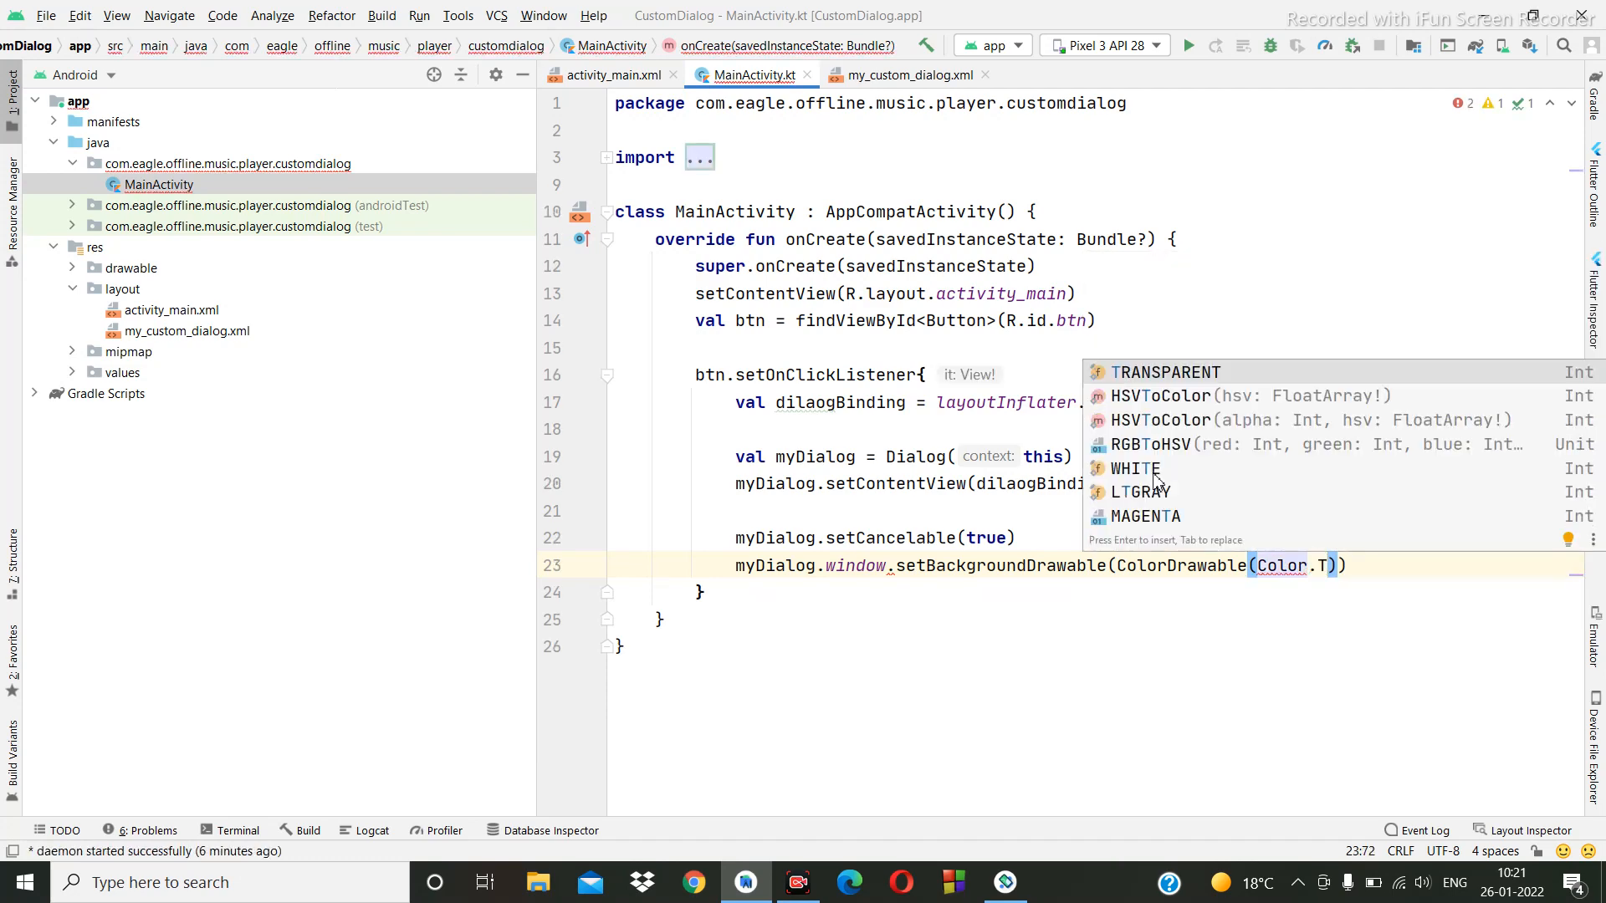
key("Return")
key("Right")
key("Right")
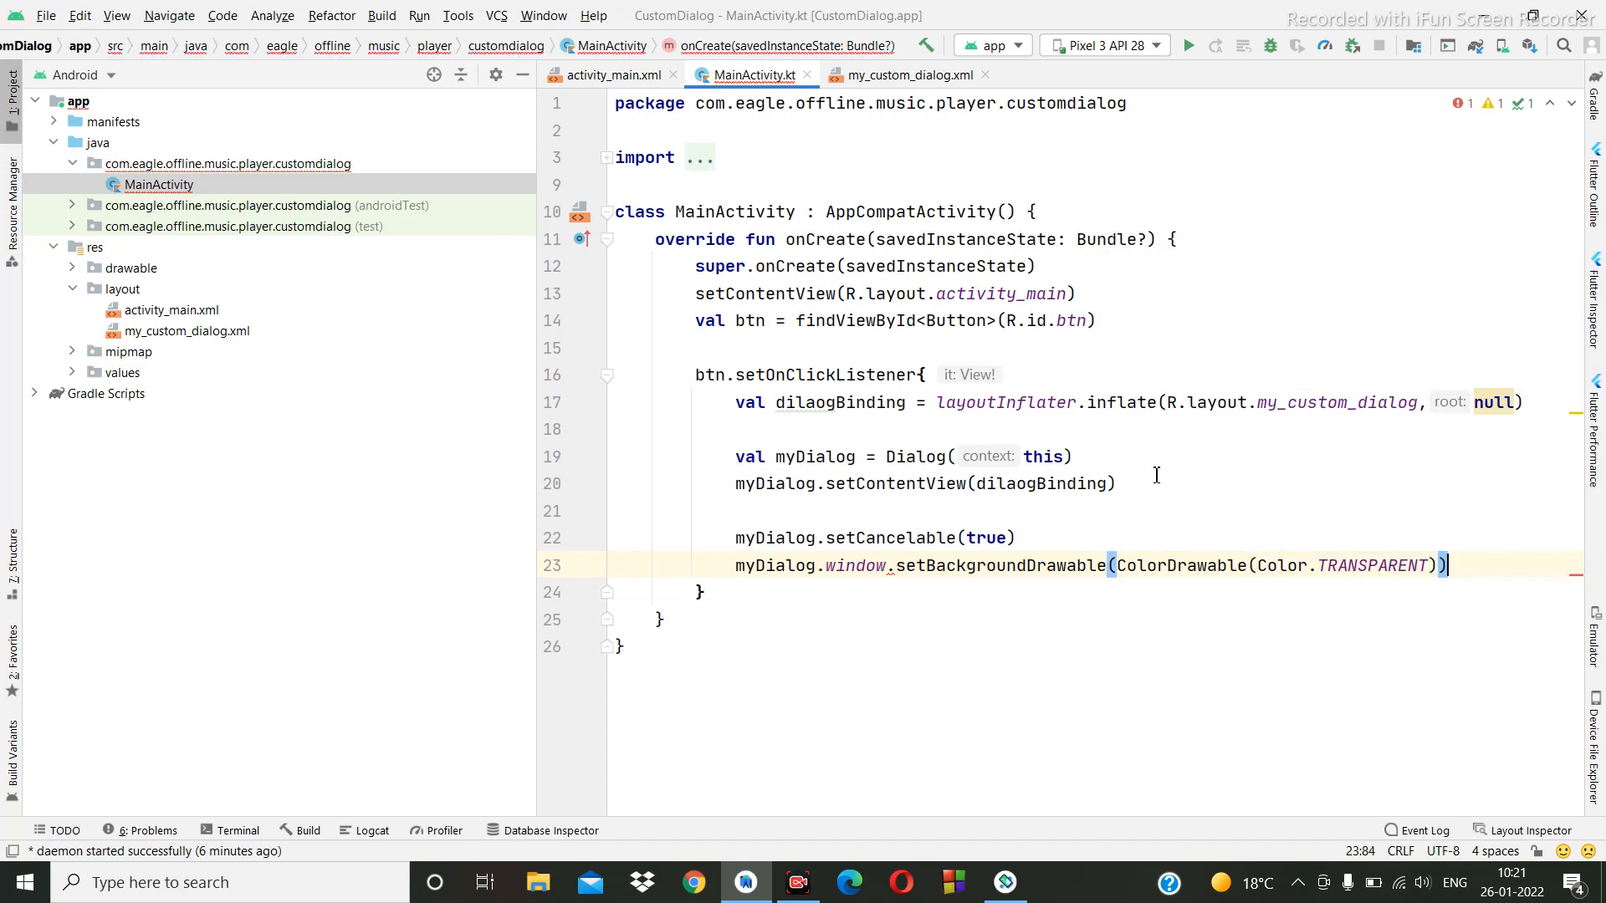
key("Return")
key("Return")
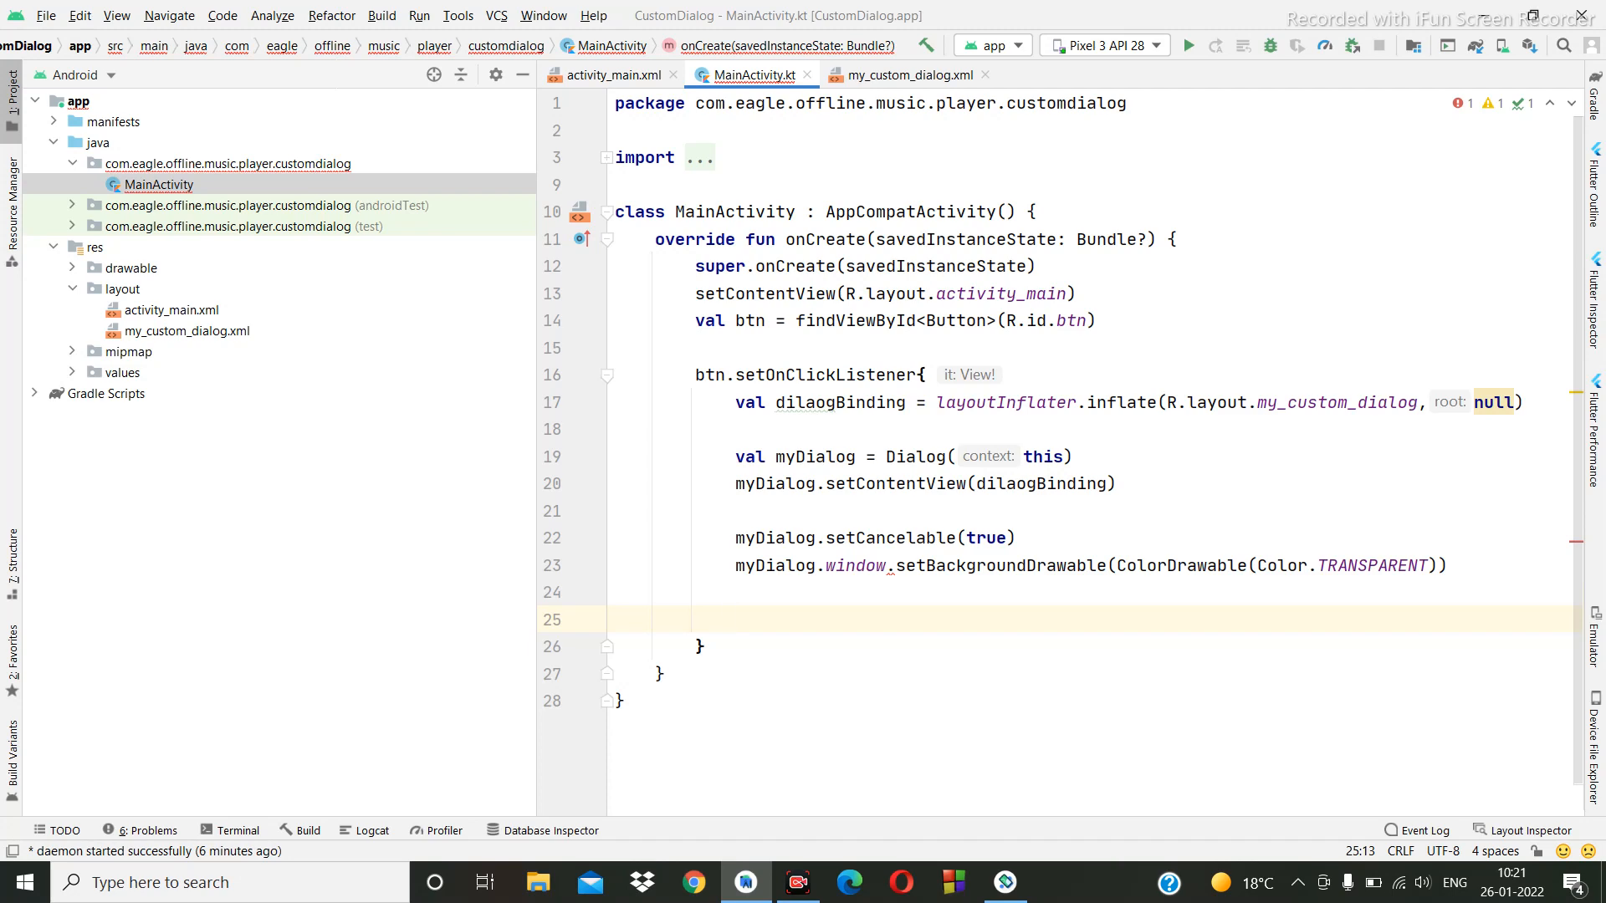
Add myDialog.show() on the empty line to display the dialog.
key("Up")
type("m")
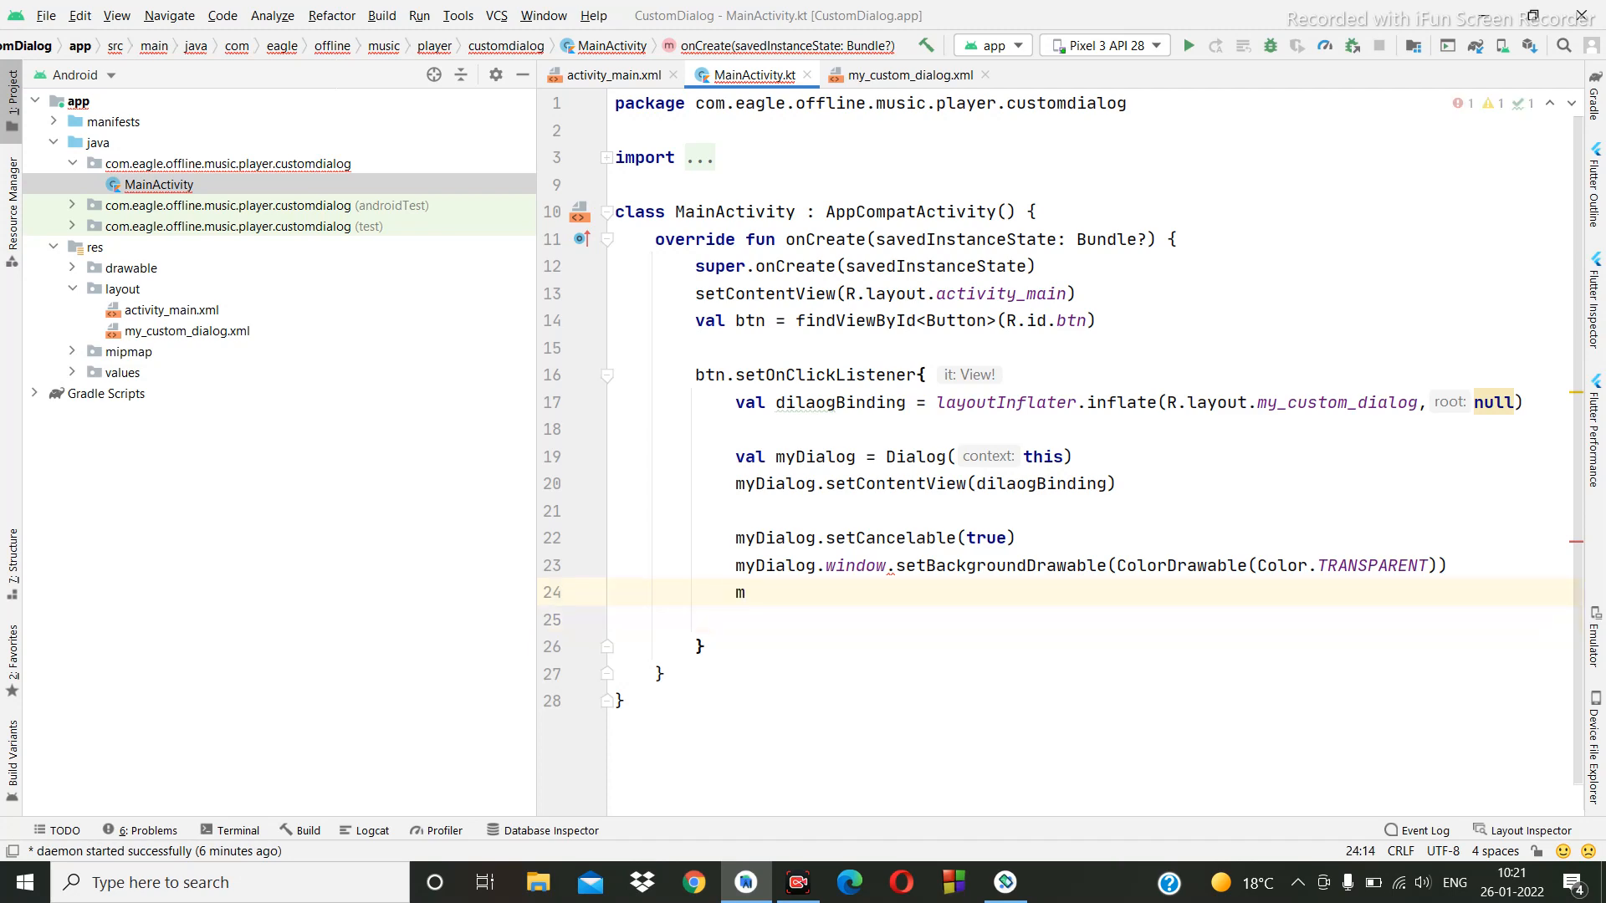
key("Return")
type(".")
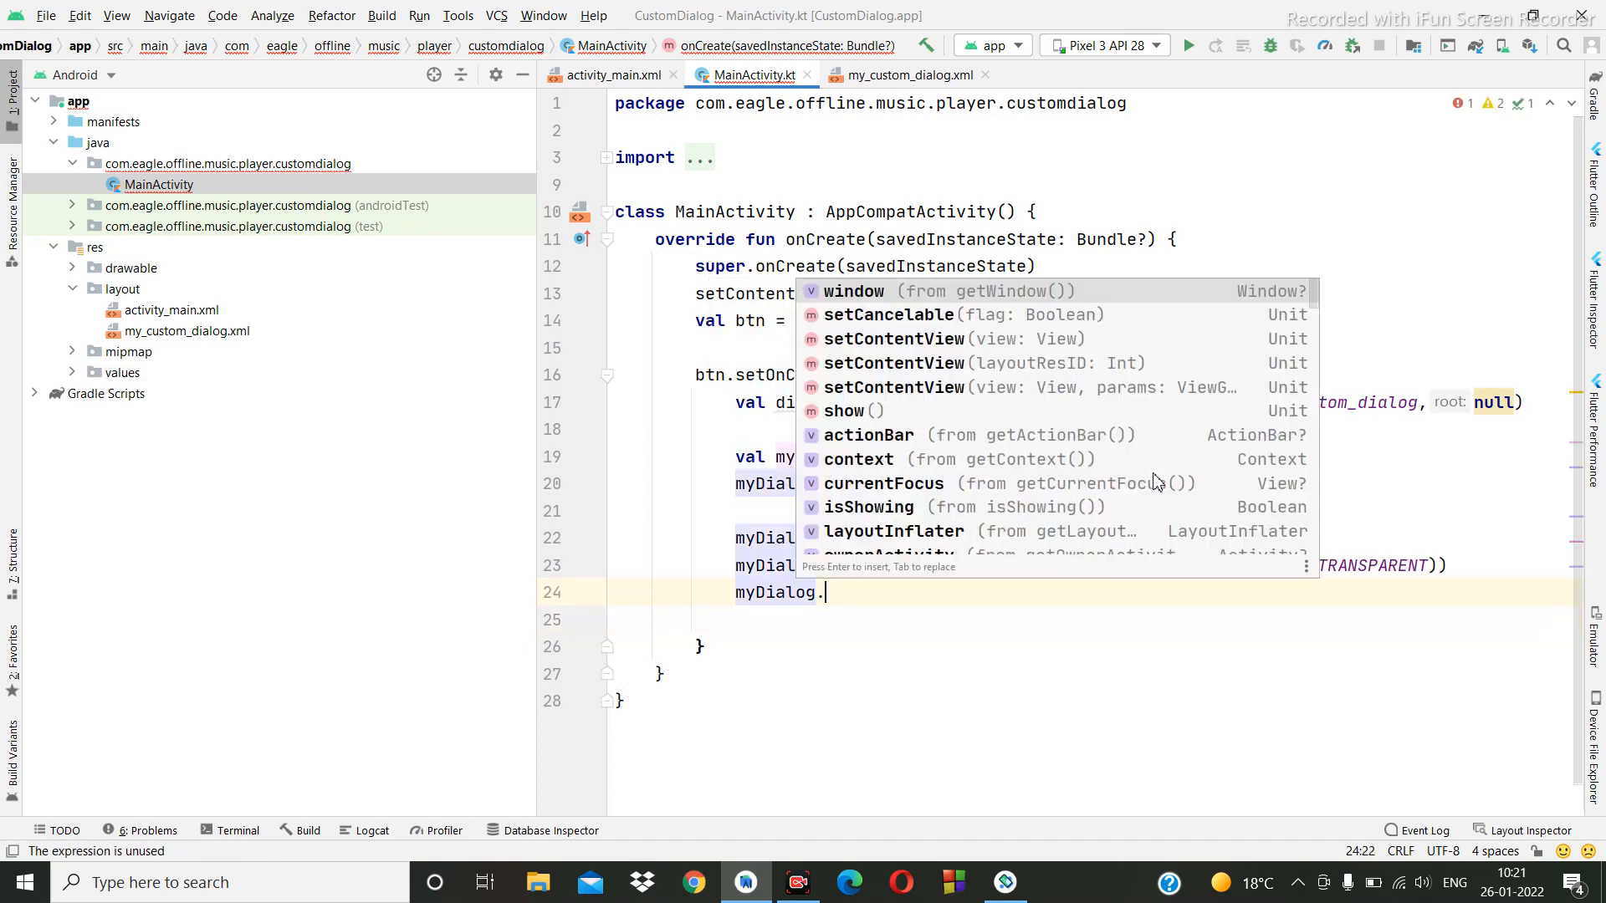
type("s")
key("Down")
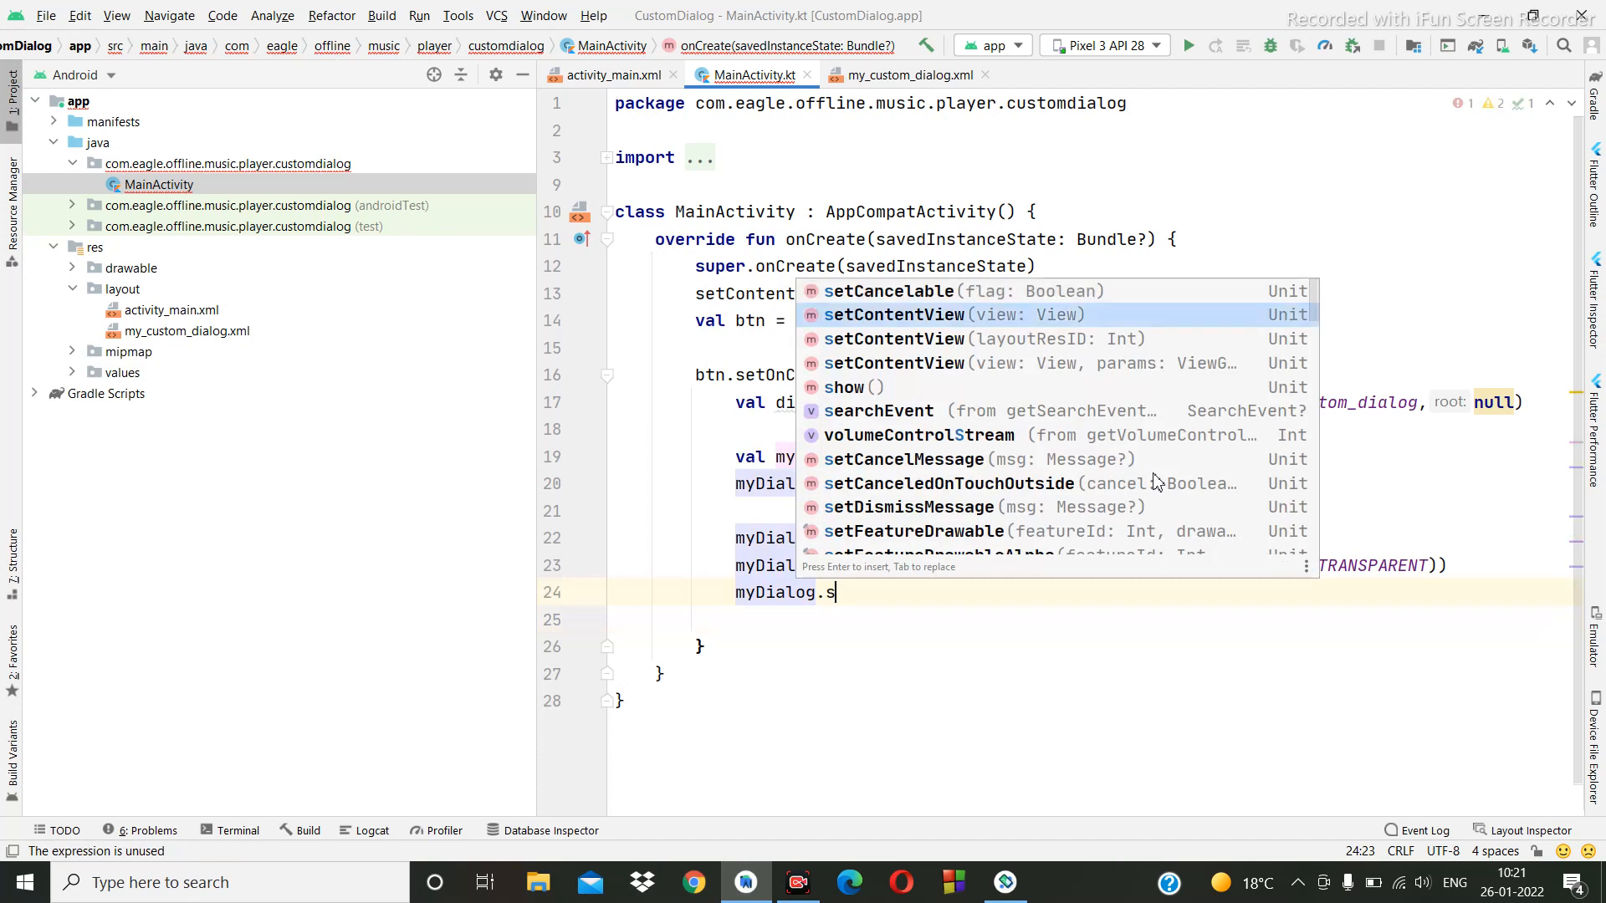
key("Down")
key("Down")
key("Down")
key("Return")
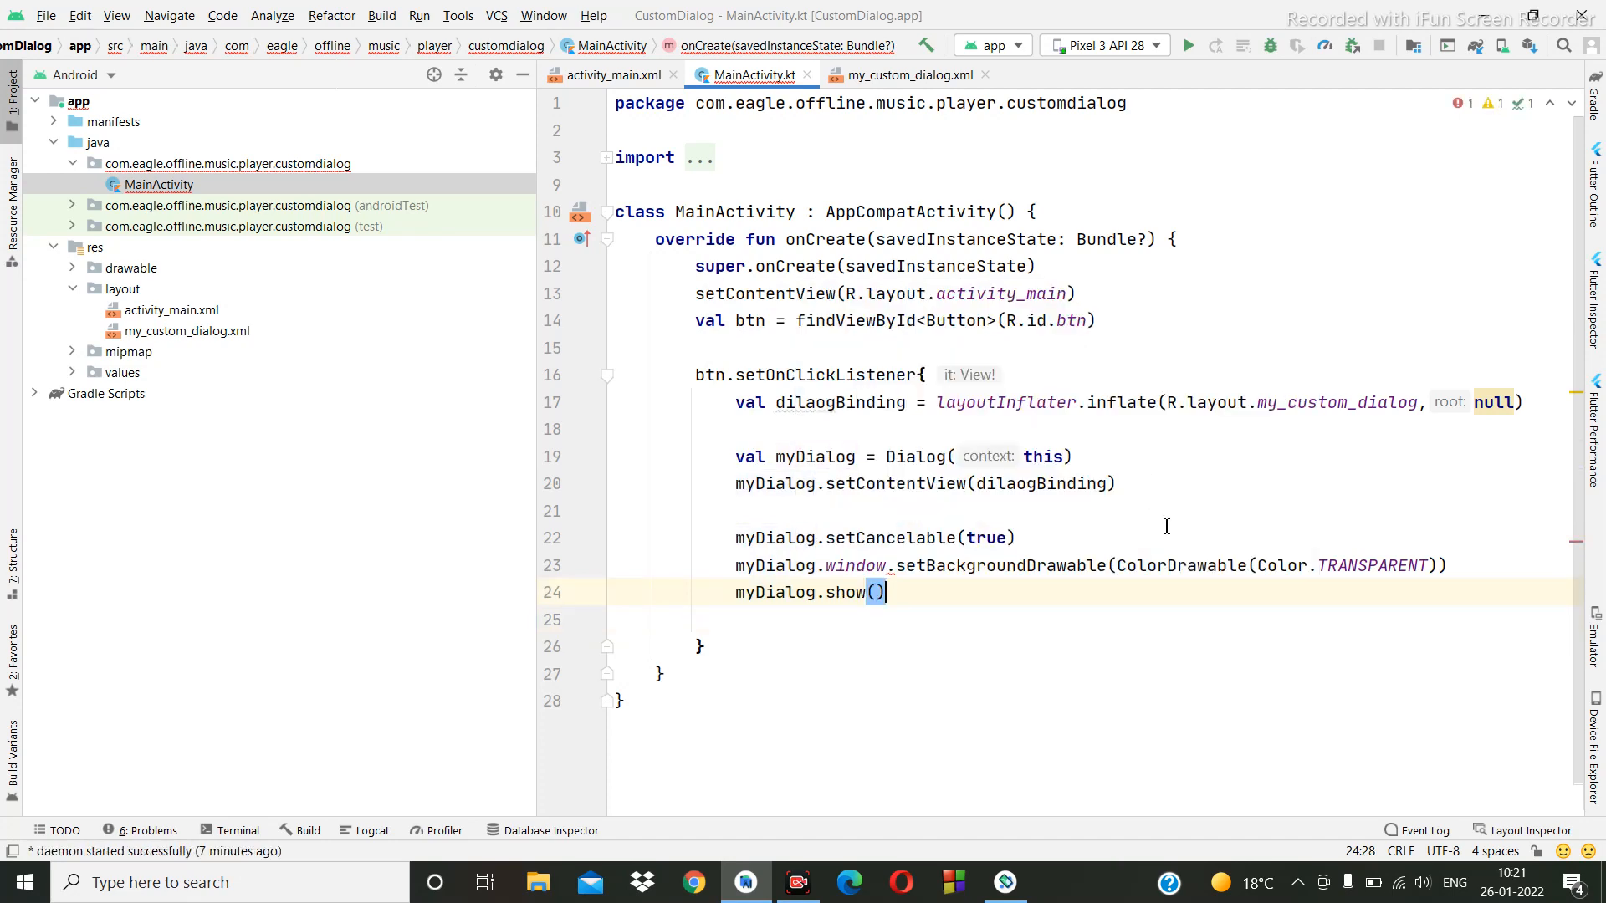
Insert two blank lines after the myDialog.show() call.
left_click(890, 568)
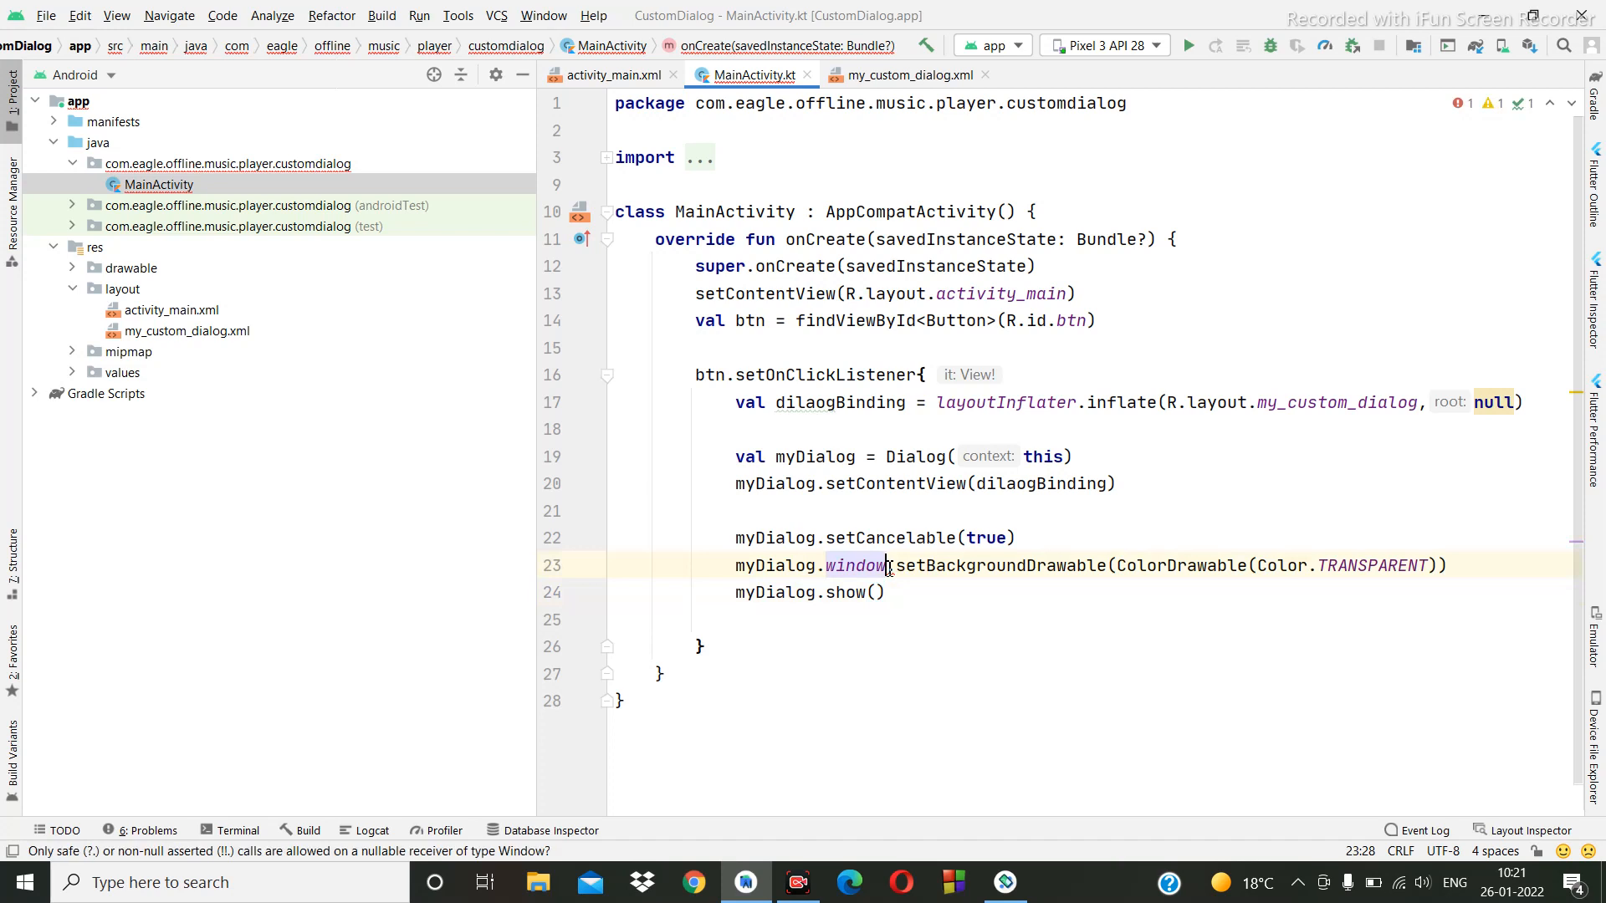
type("?")
left_click(916, 591)
key("Return")
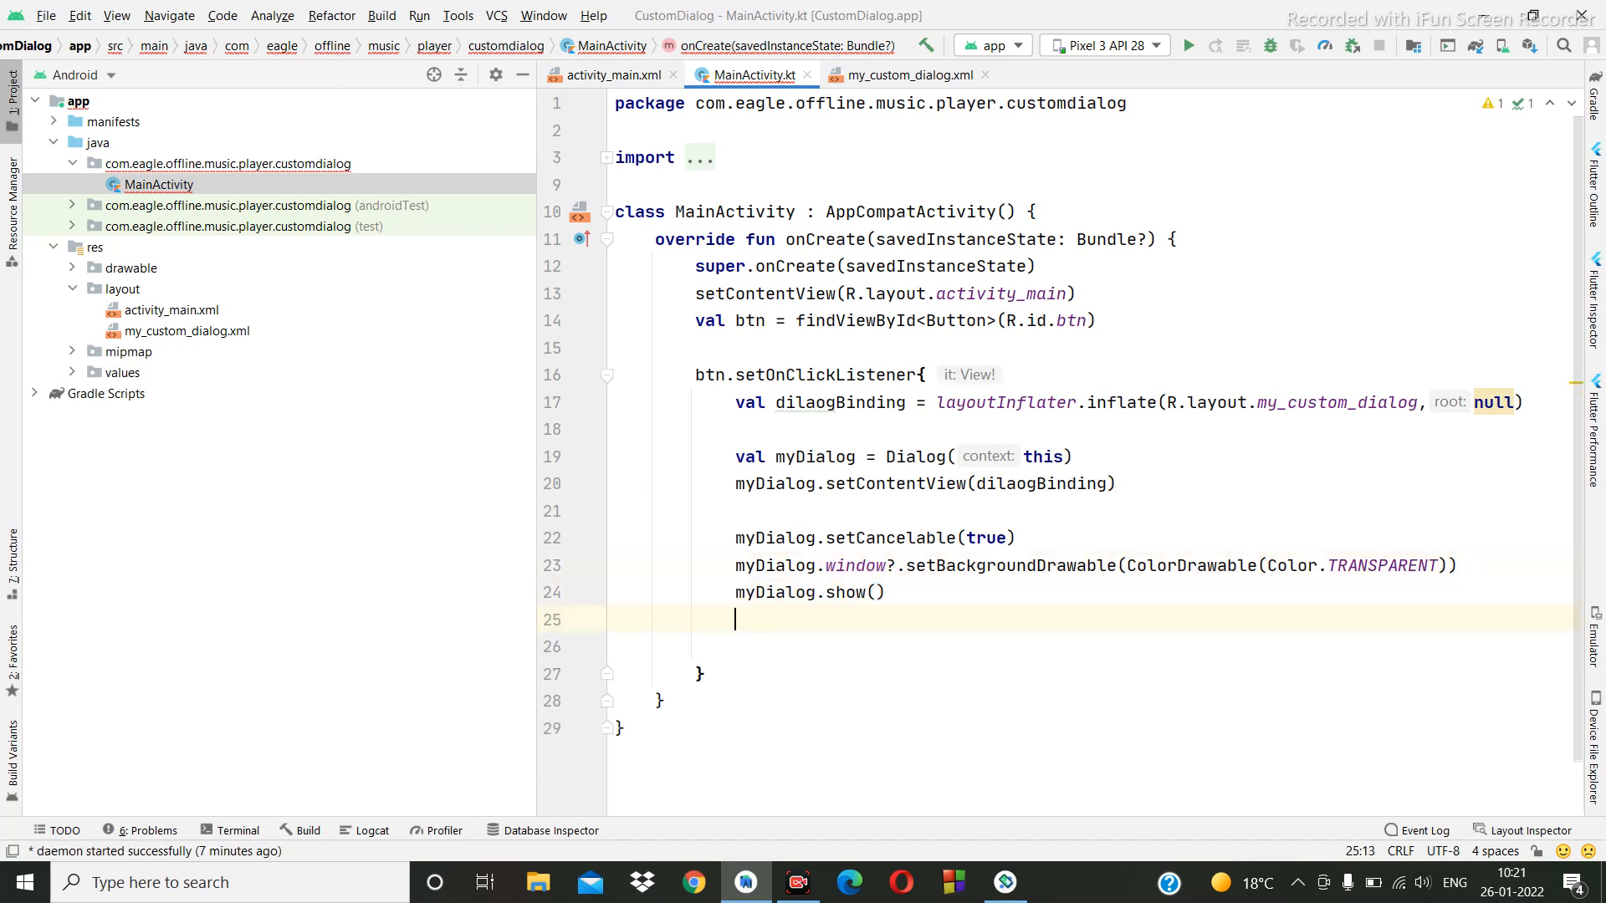
key("Return")
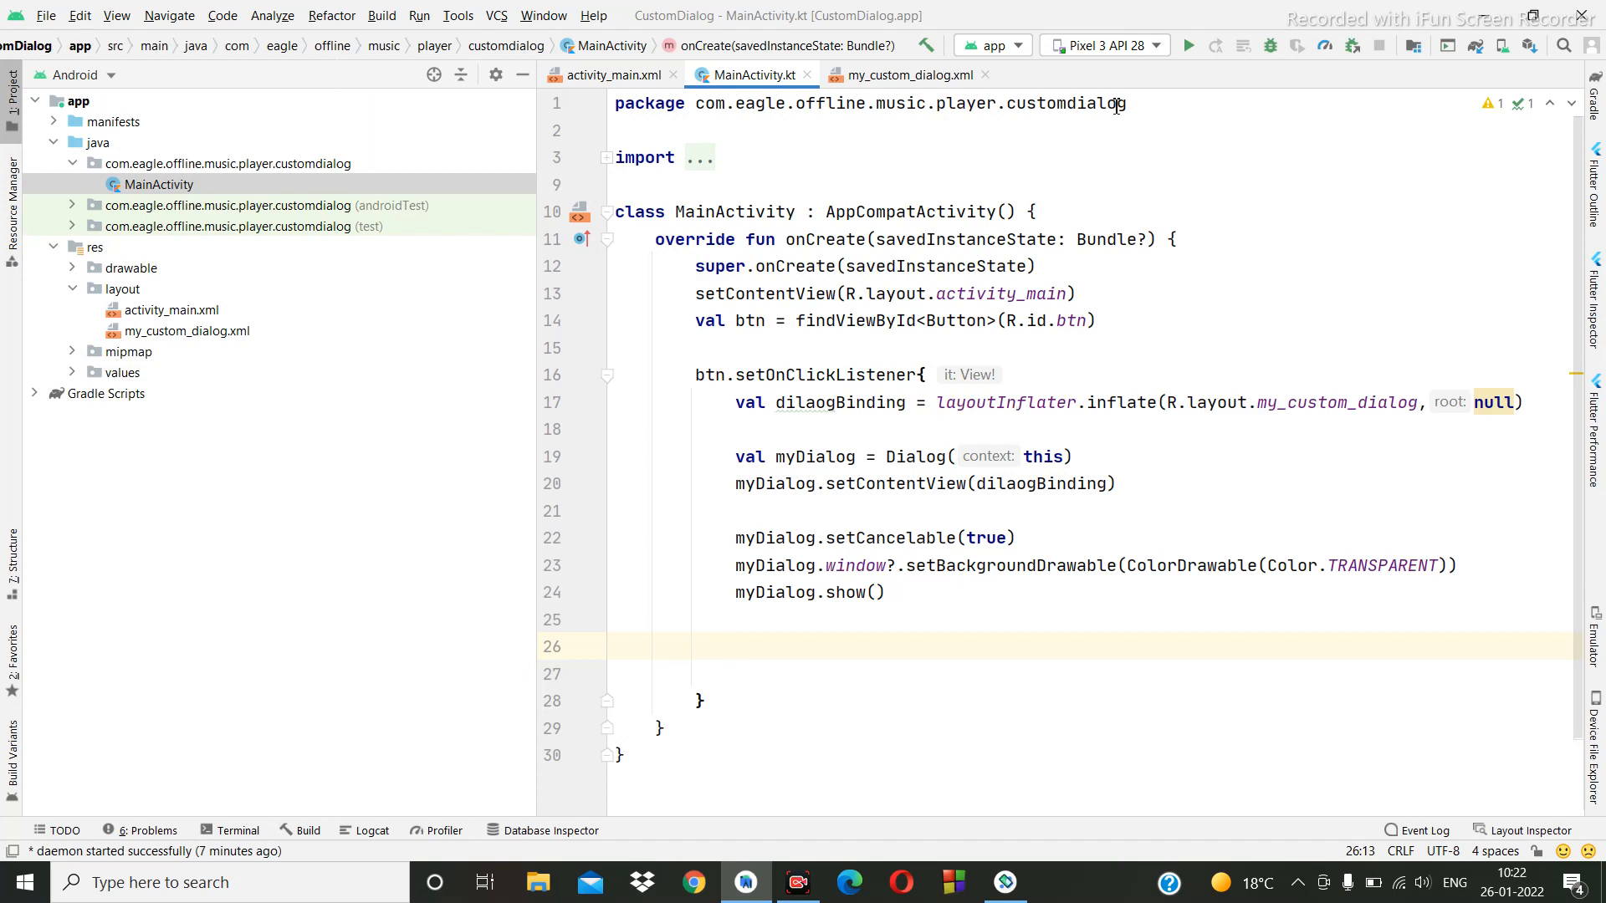
Run the app, hitting the corrupted Build Tools 31.0.0 error, and expand Gradle Scripts.
left_click(1187, 46)
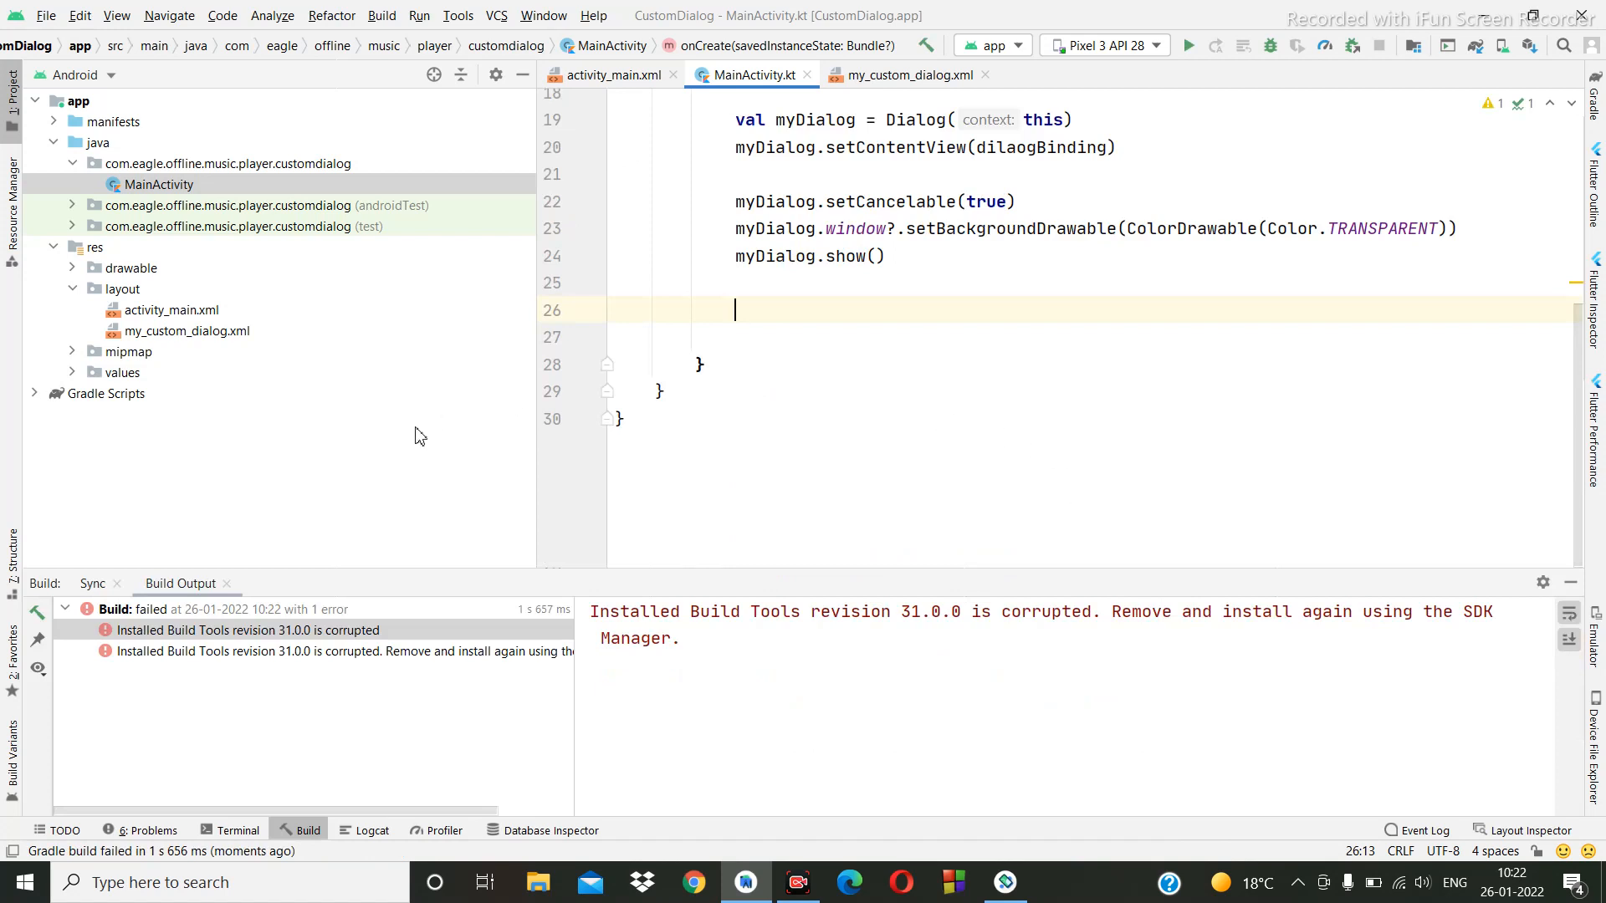
left_click(35, 395)
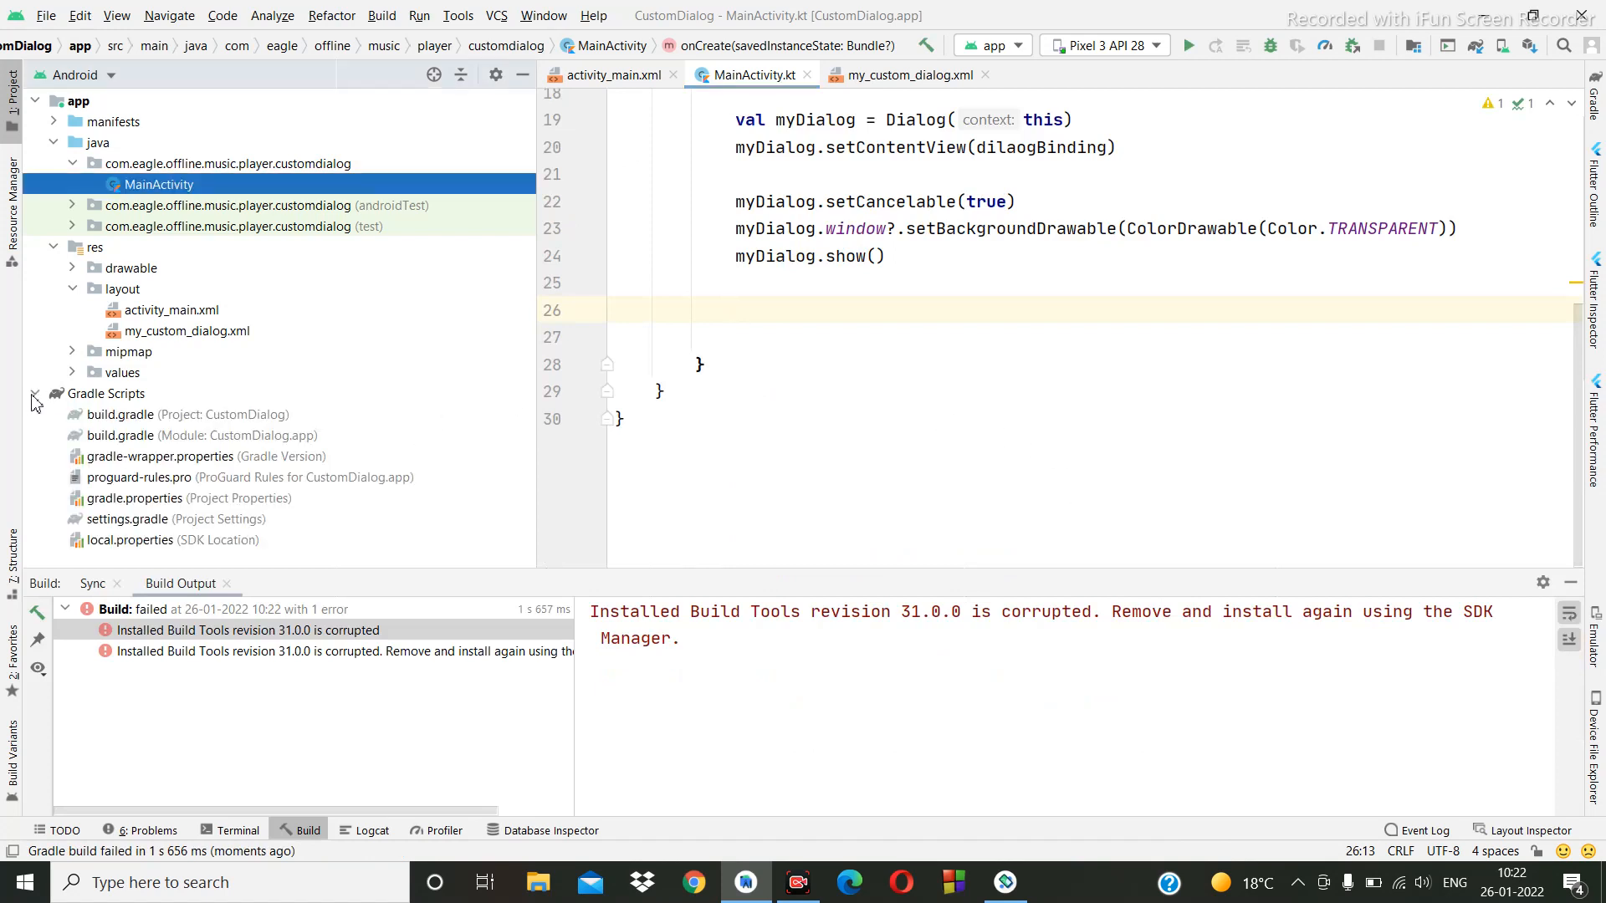
In the module build.gradle set compileSdkVersion 30, buildToolsVersion 30.0.0 and targetSdkVersion 30.
double_click(120, 435)
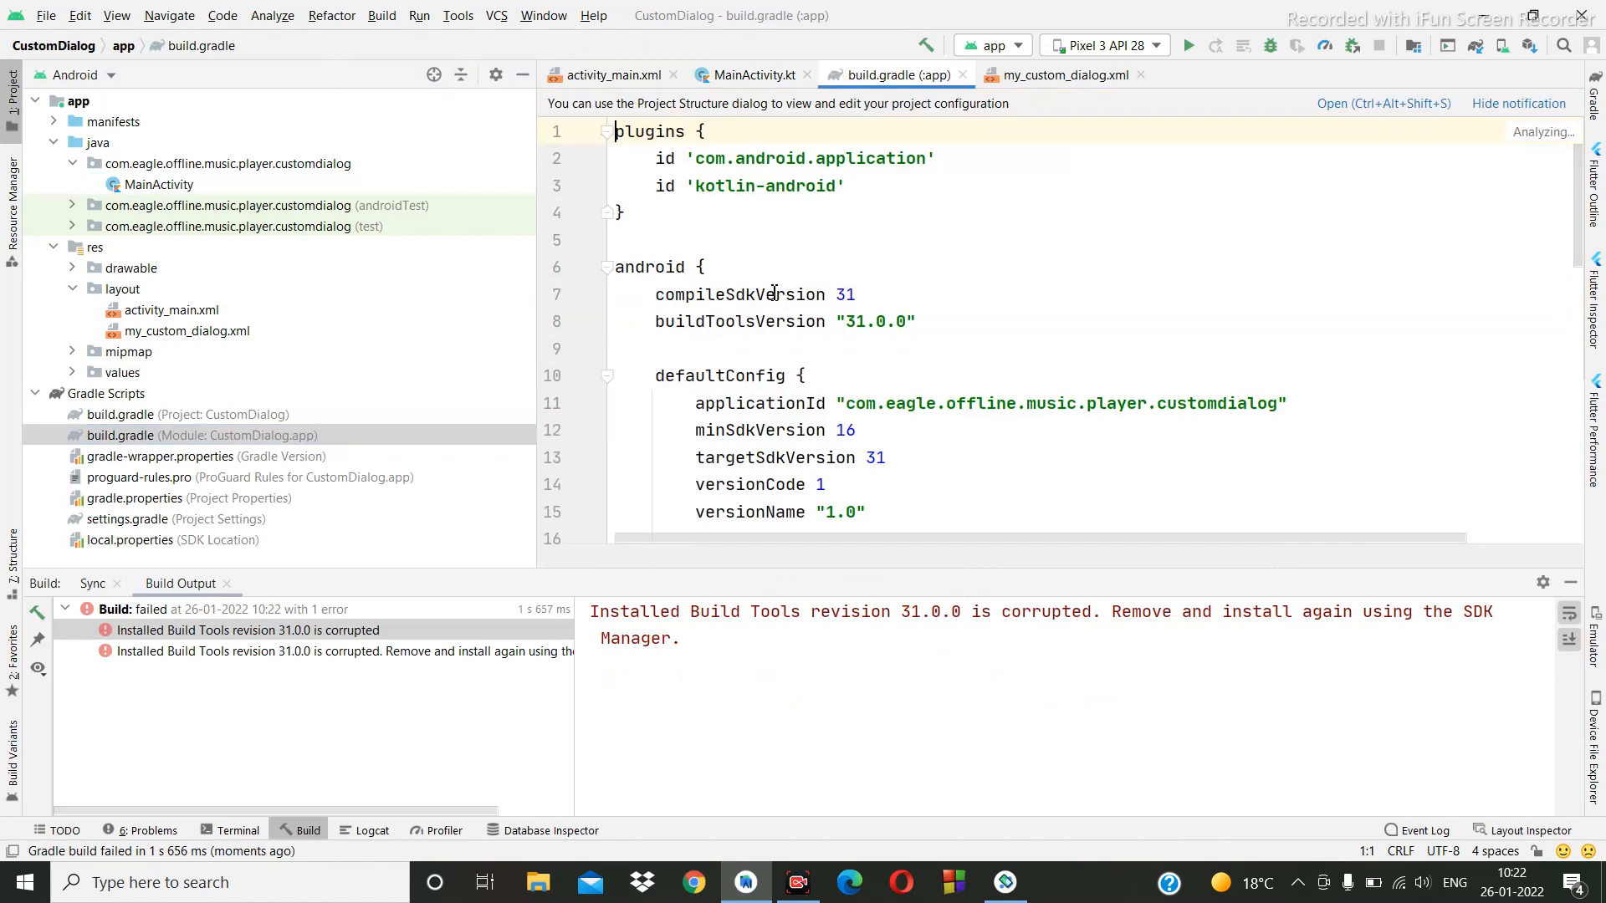
left_click(861, 297)
key("BackSpace")
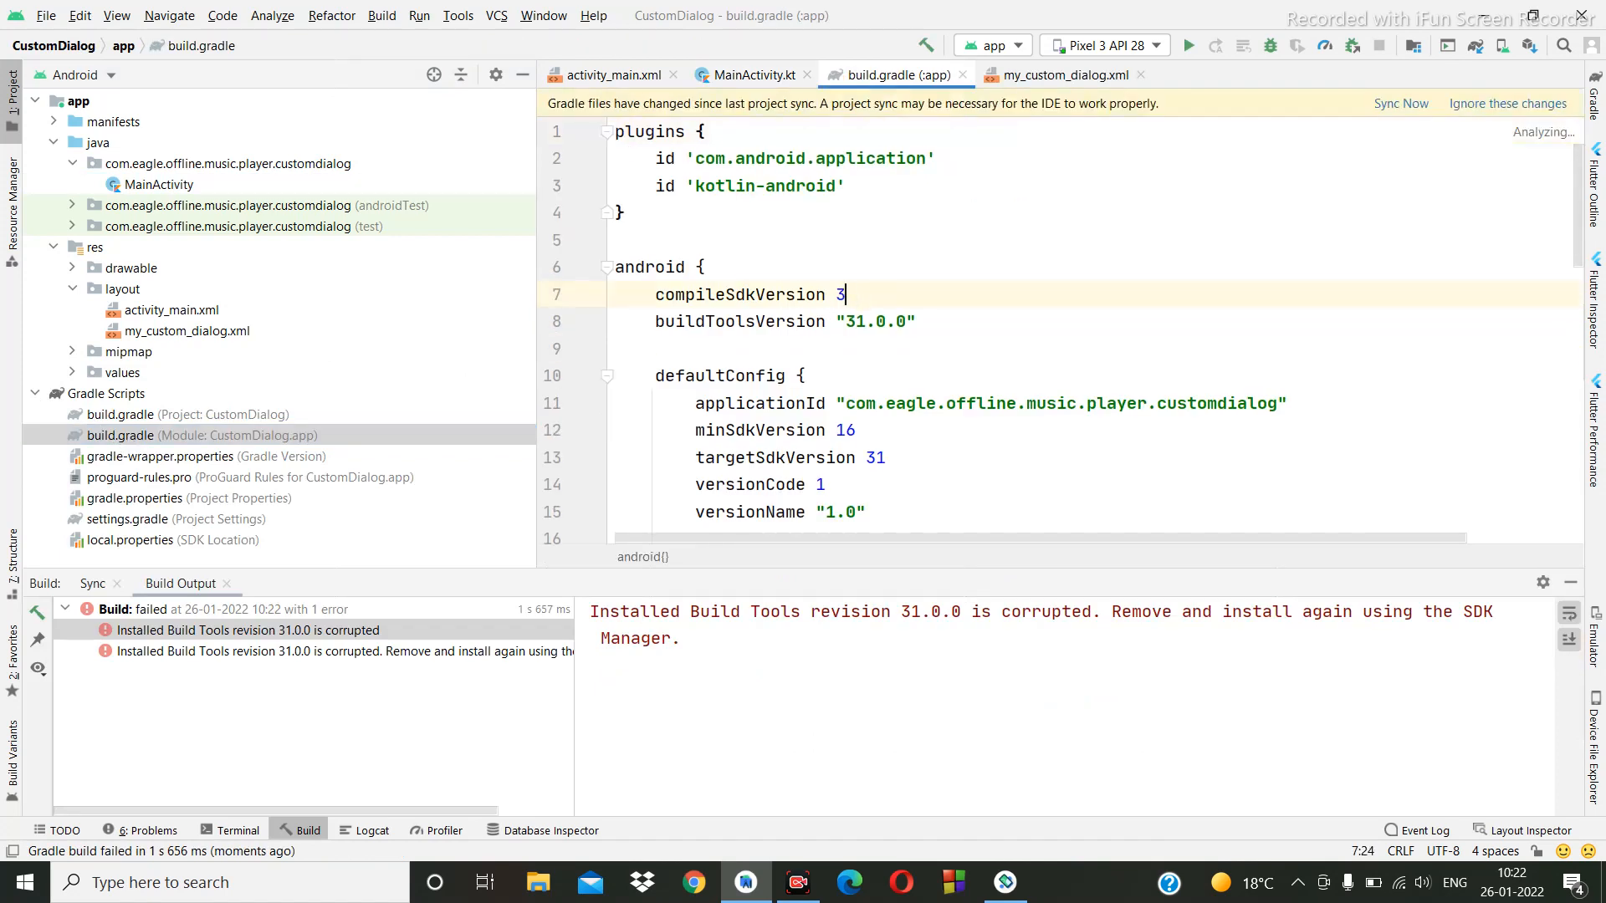
type("0")
left_click(865, 321)
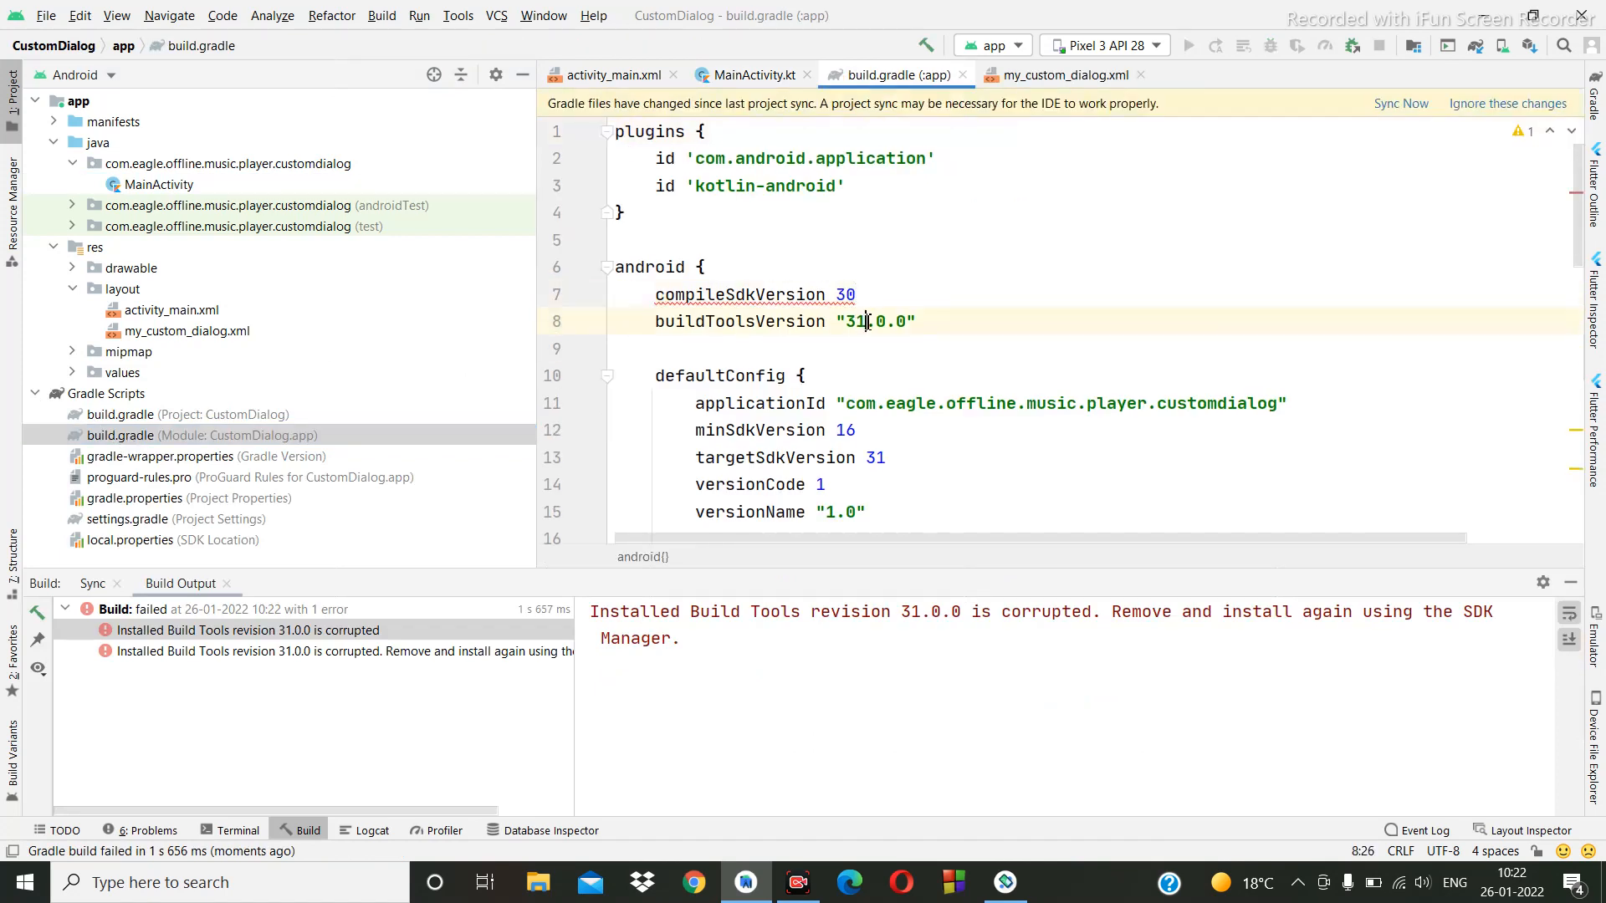
key("BackSpace")
type("0")
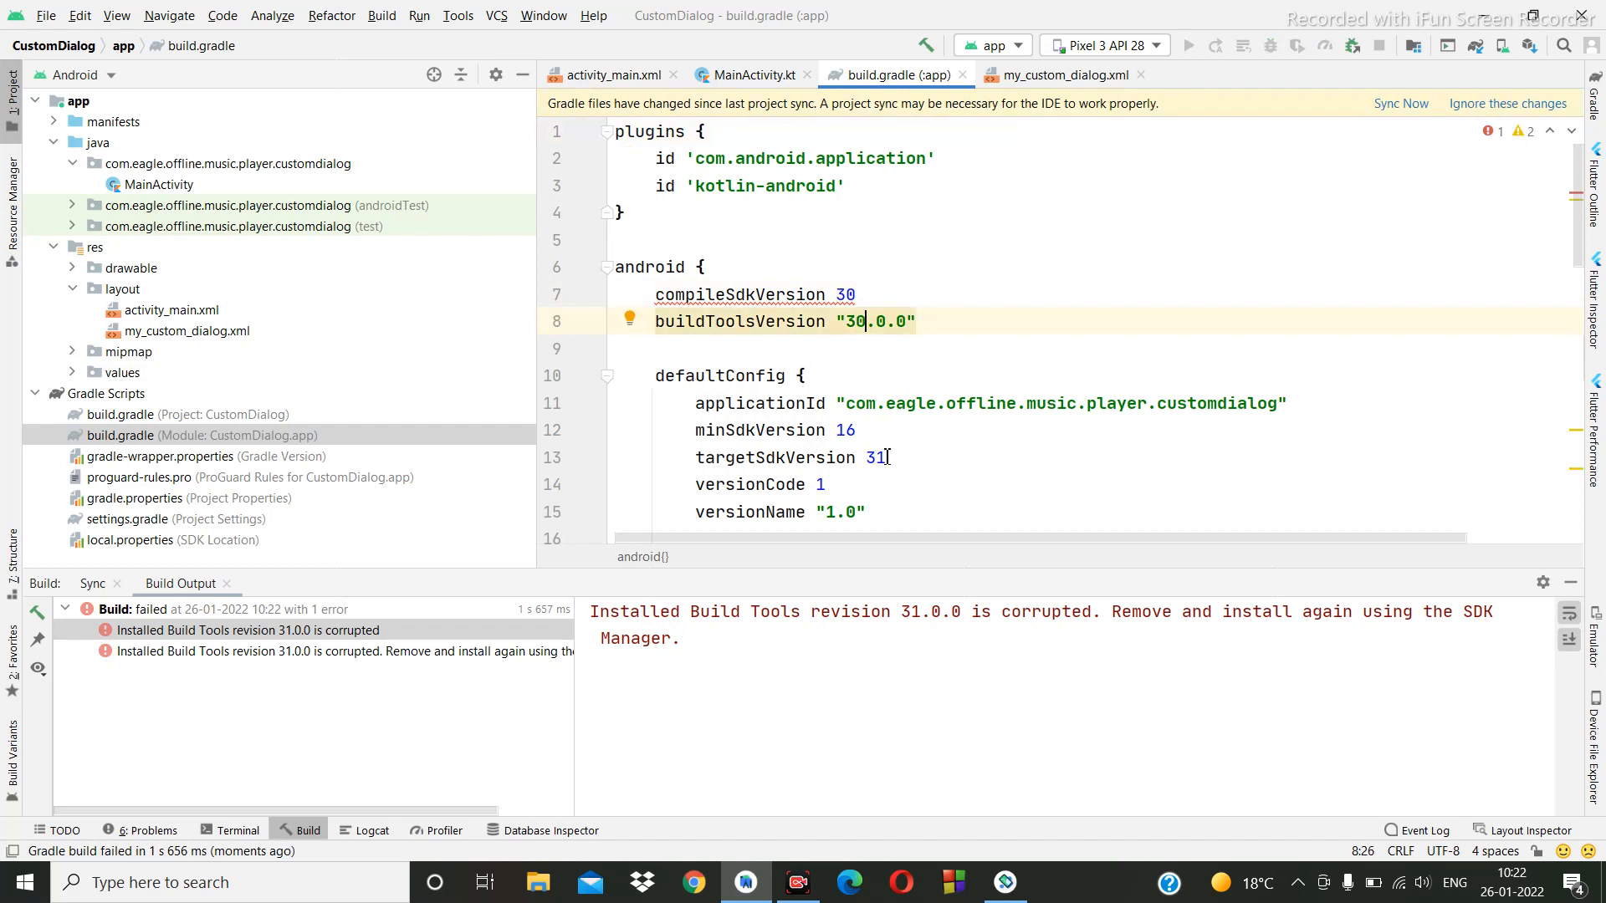
left_click(887, 458)
key("BackSpace")
type("0")
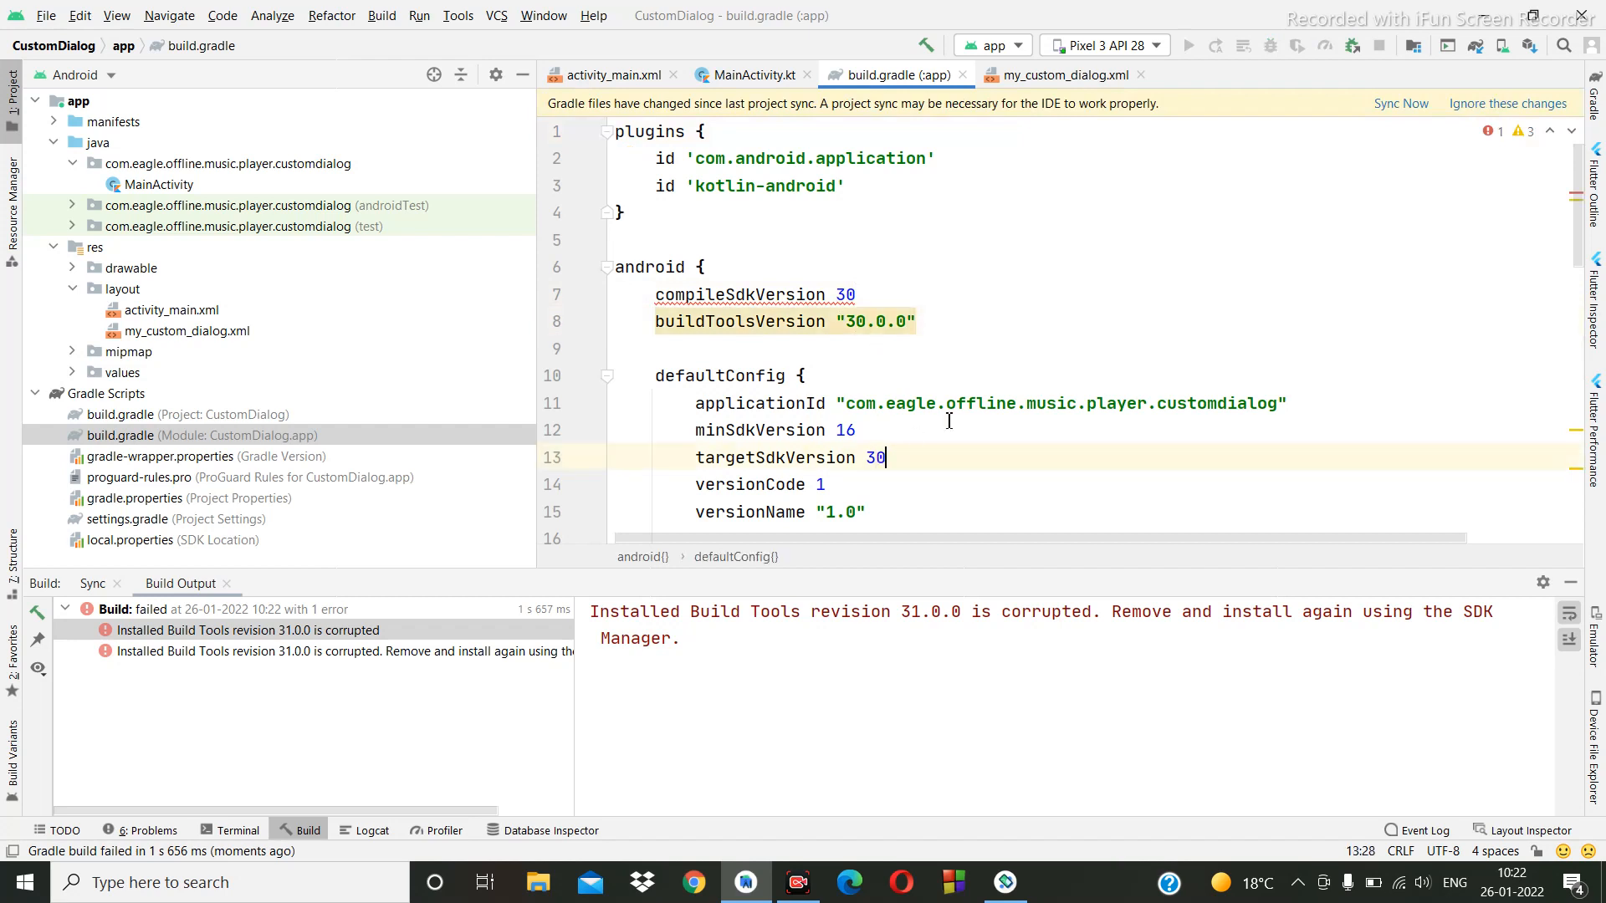
Sync the Gradle project and run the app on the Pixel 3 emulator.
left_click(1400, 103)
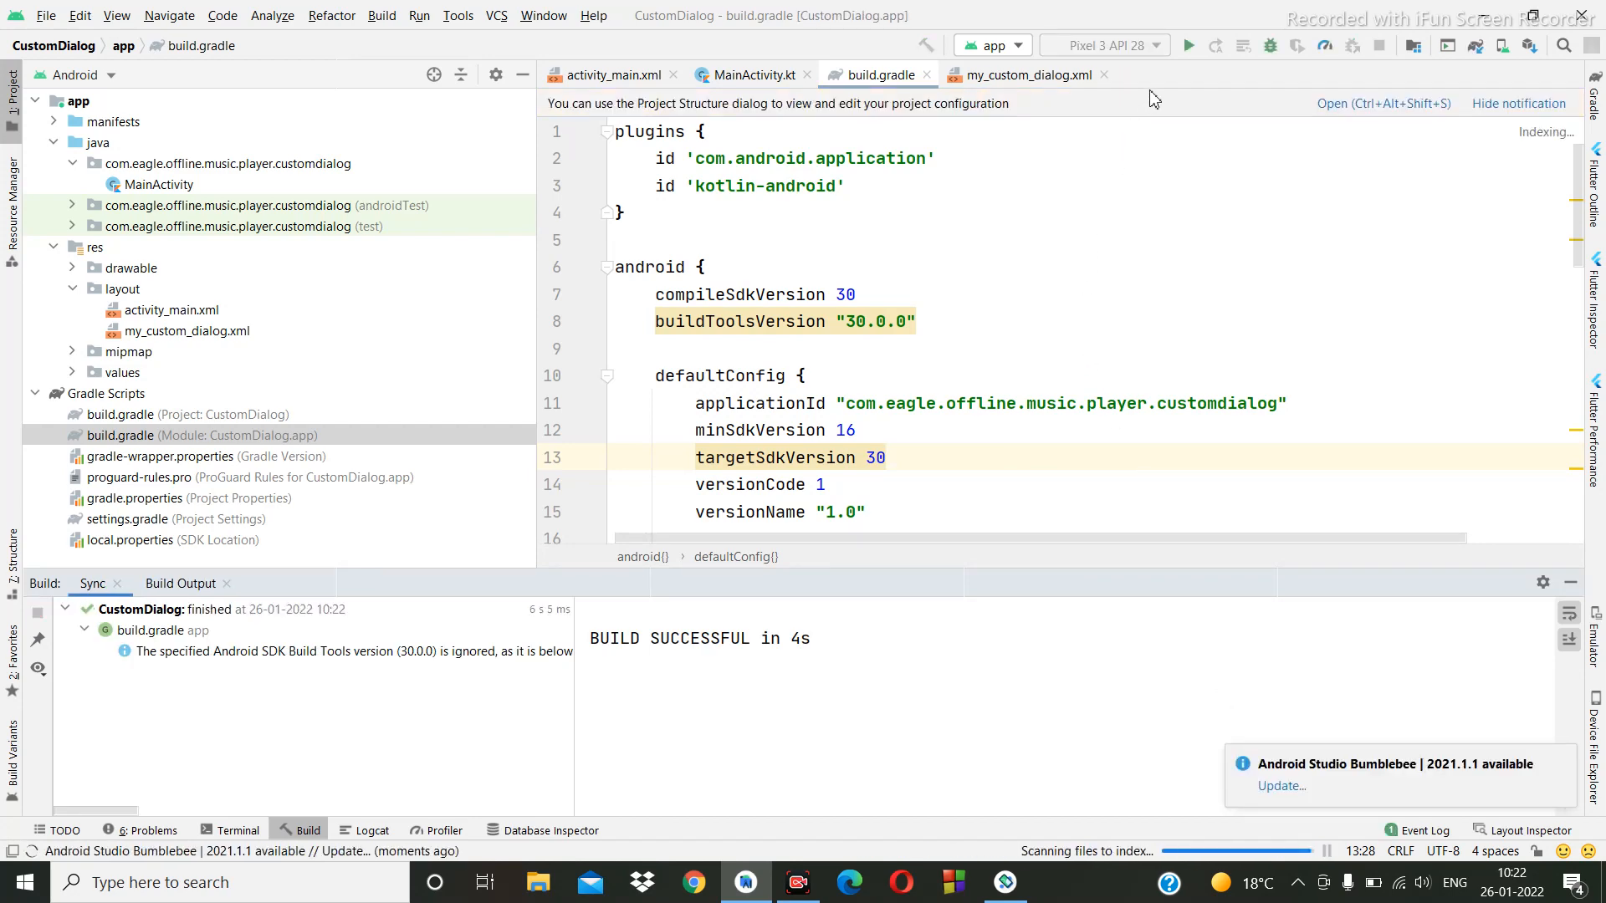
left_click(1188, 46)
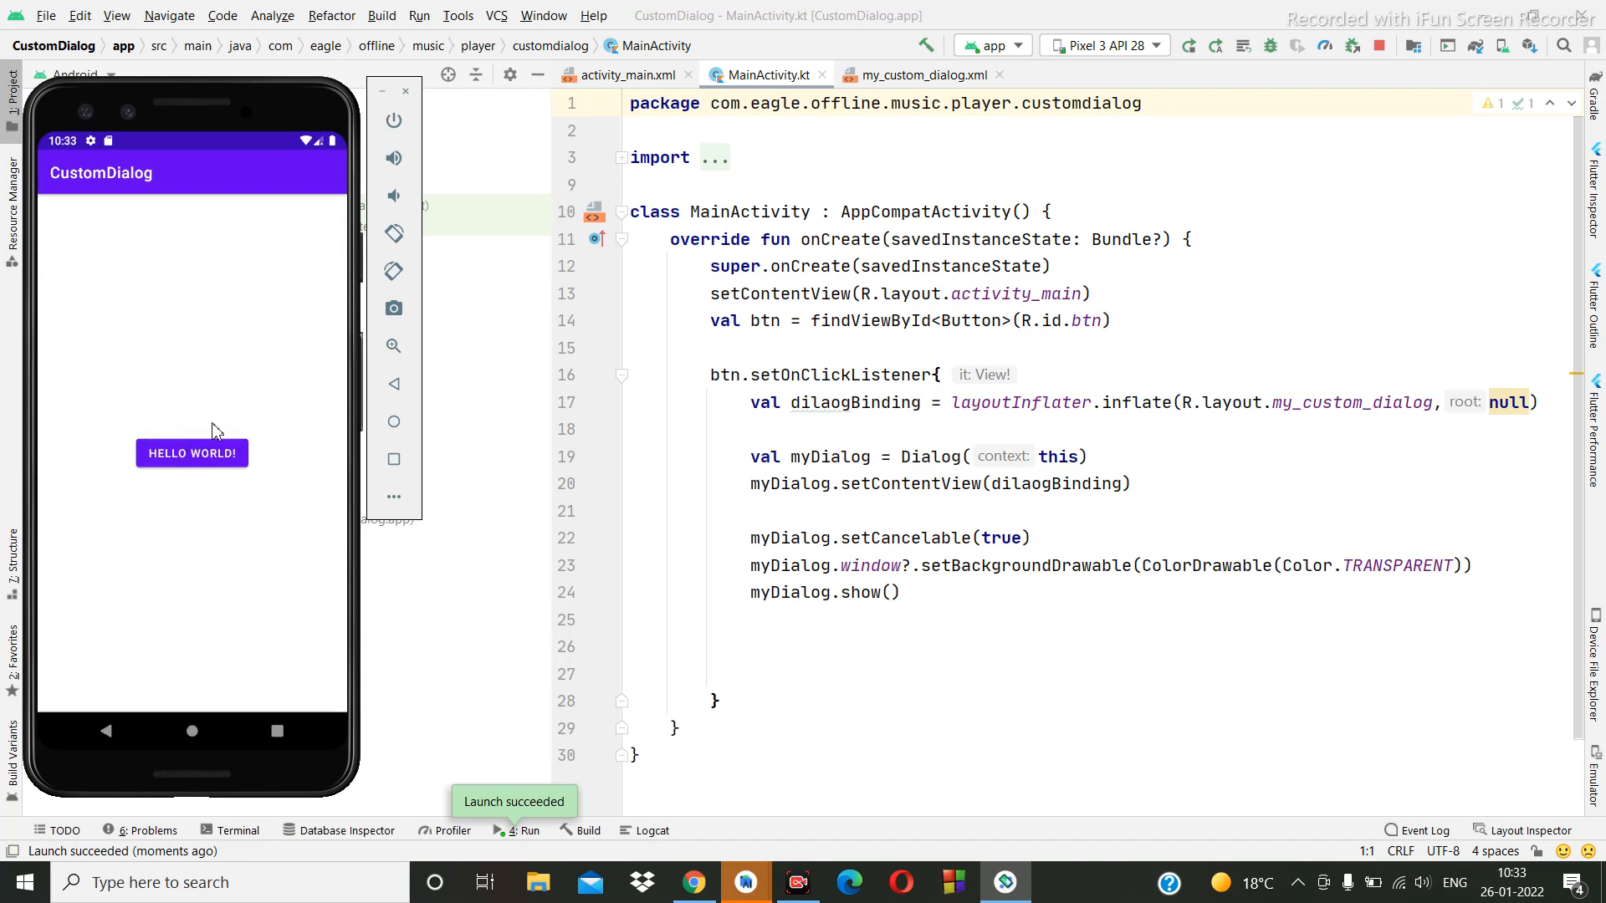
Tap HELLO WORLD in the emulator to show the Help? dialog, then dismiss it.
left_click(197, 460)
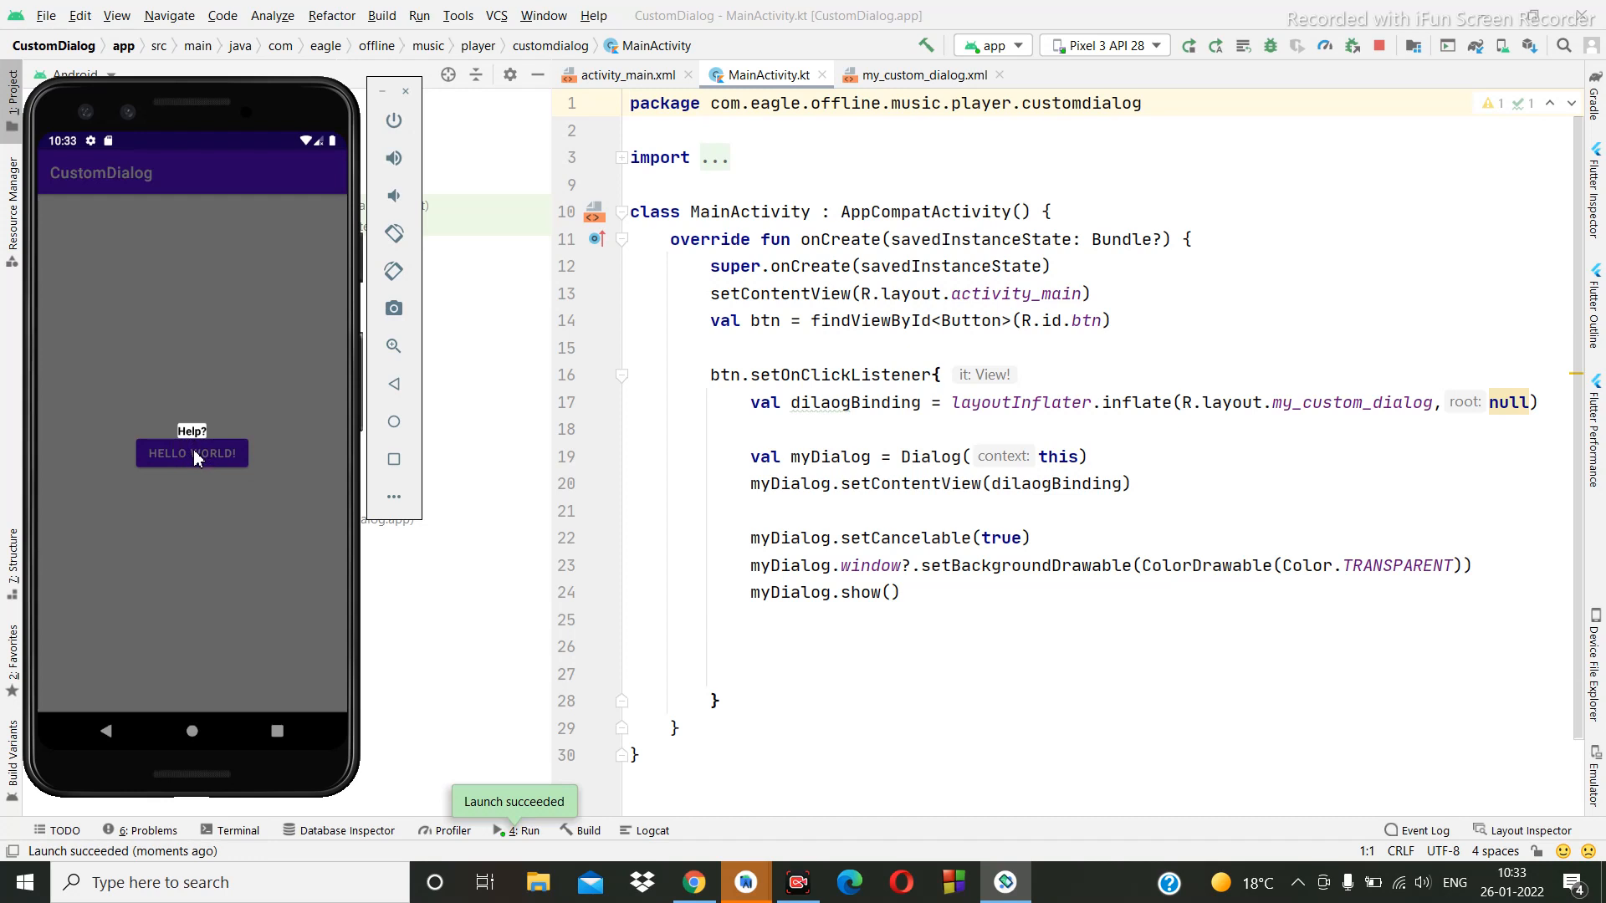
left_click(217, 396)
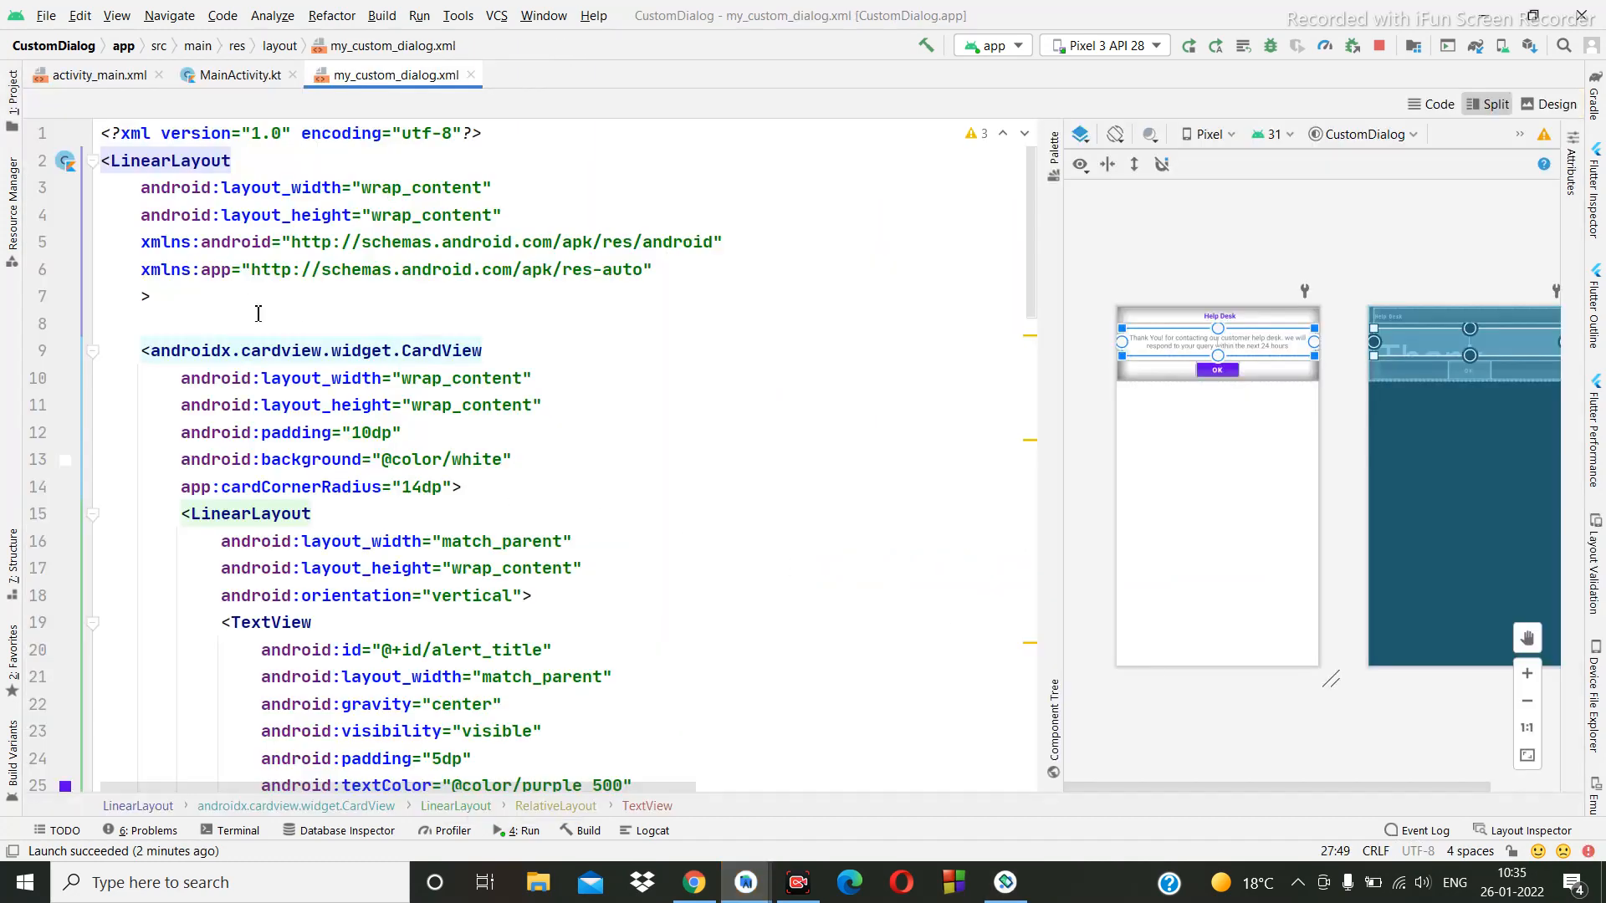
double_click(188, 160)
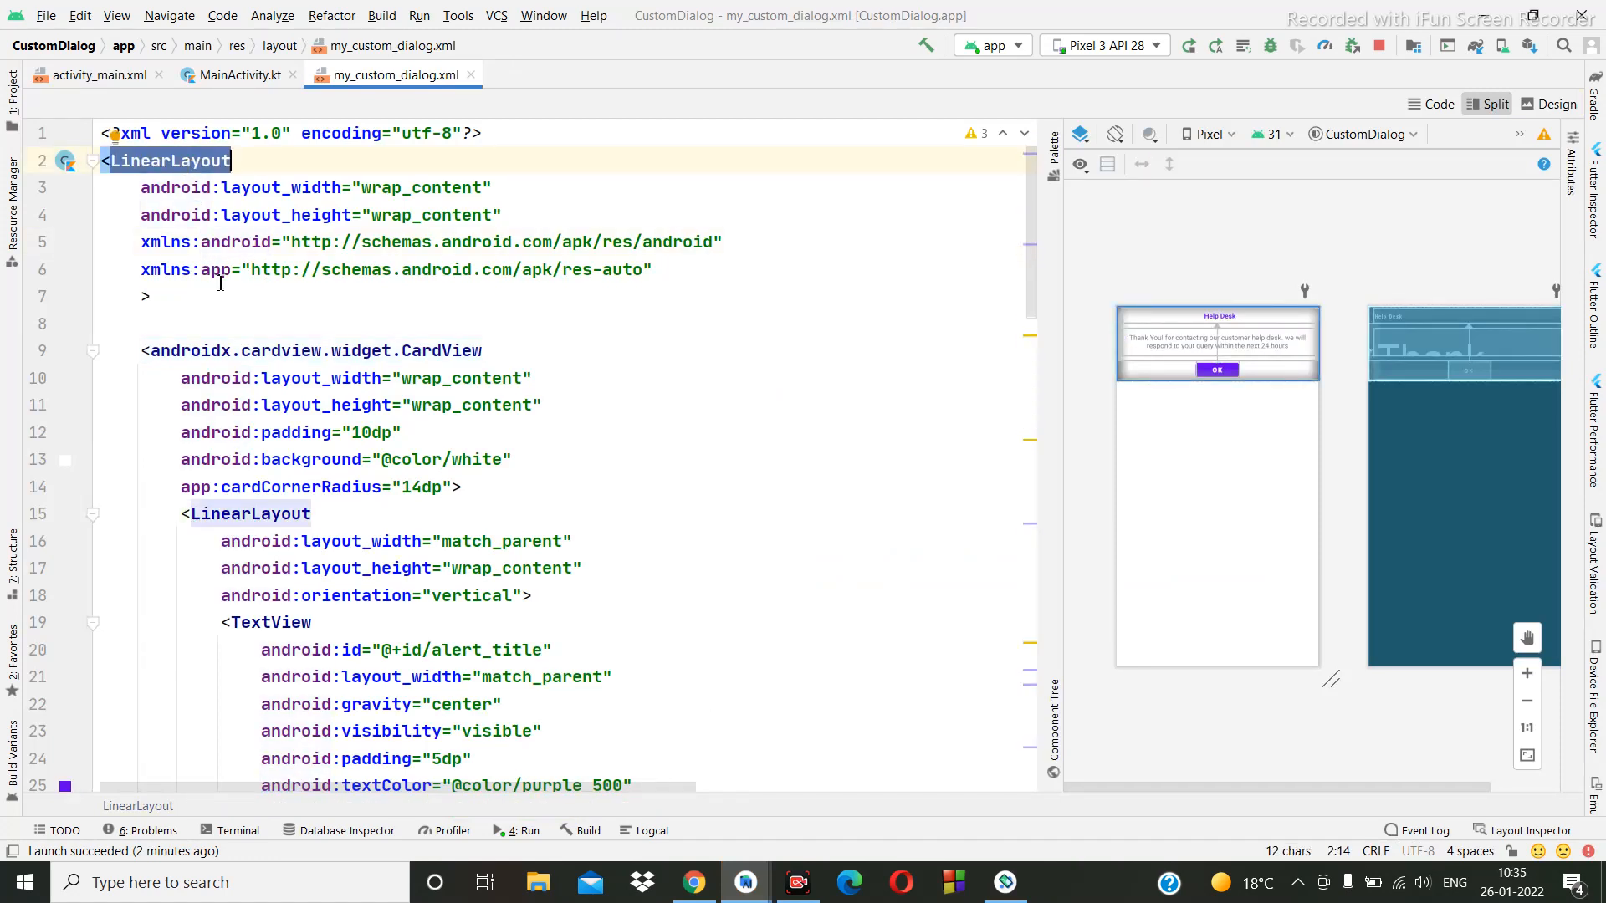
scroll(220, 284, "down", 1)
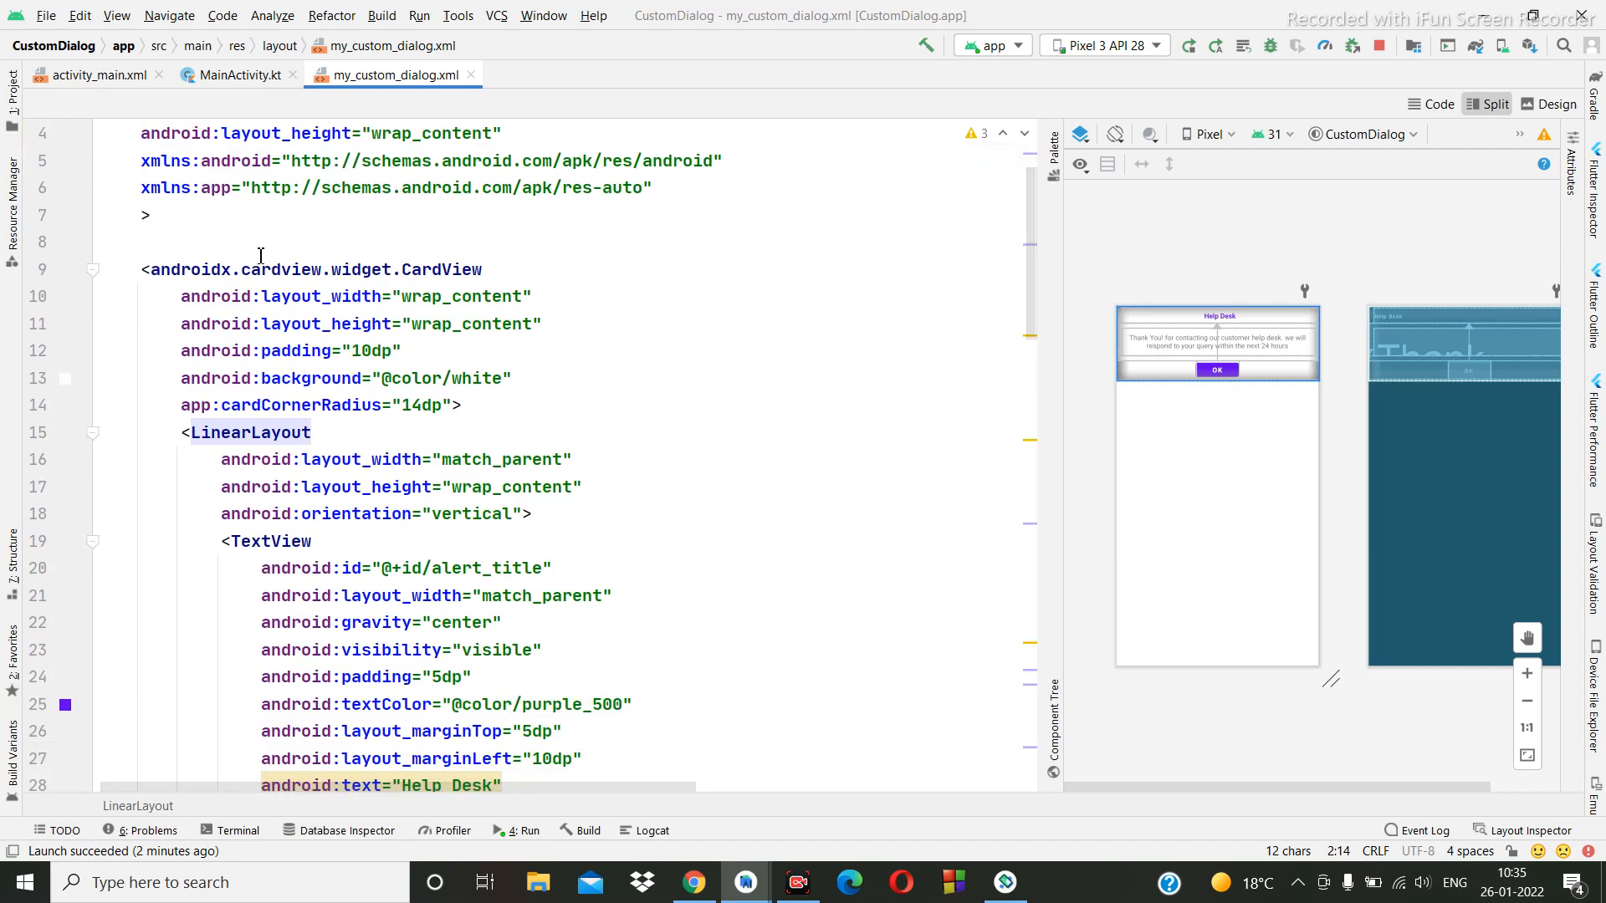
double_click(266, 269)
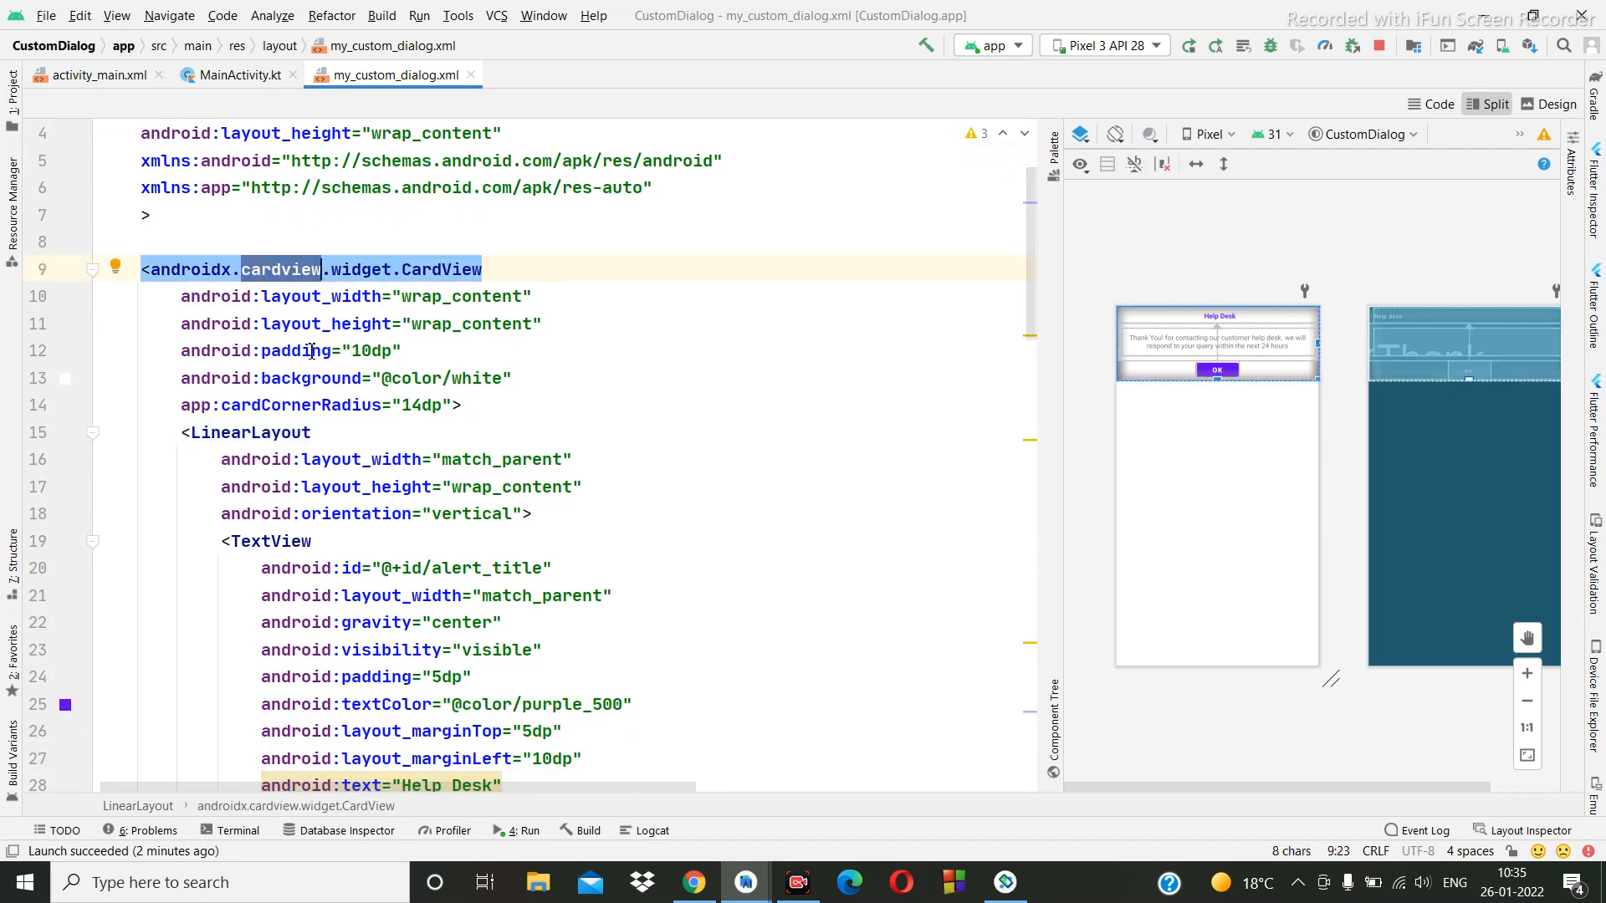
double_click(312, 352)
double_click(321, 378)
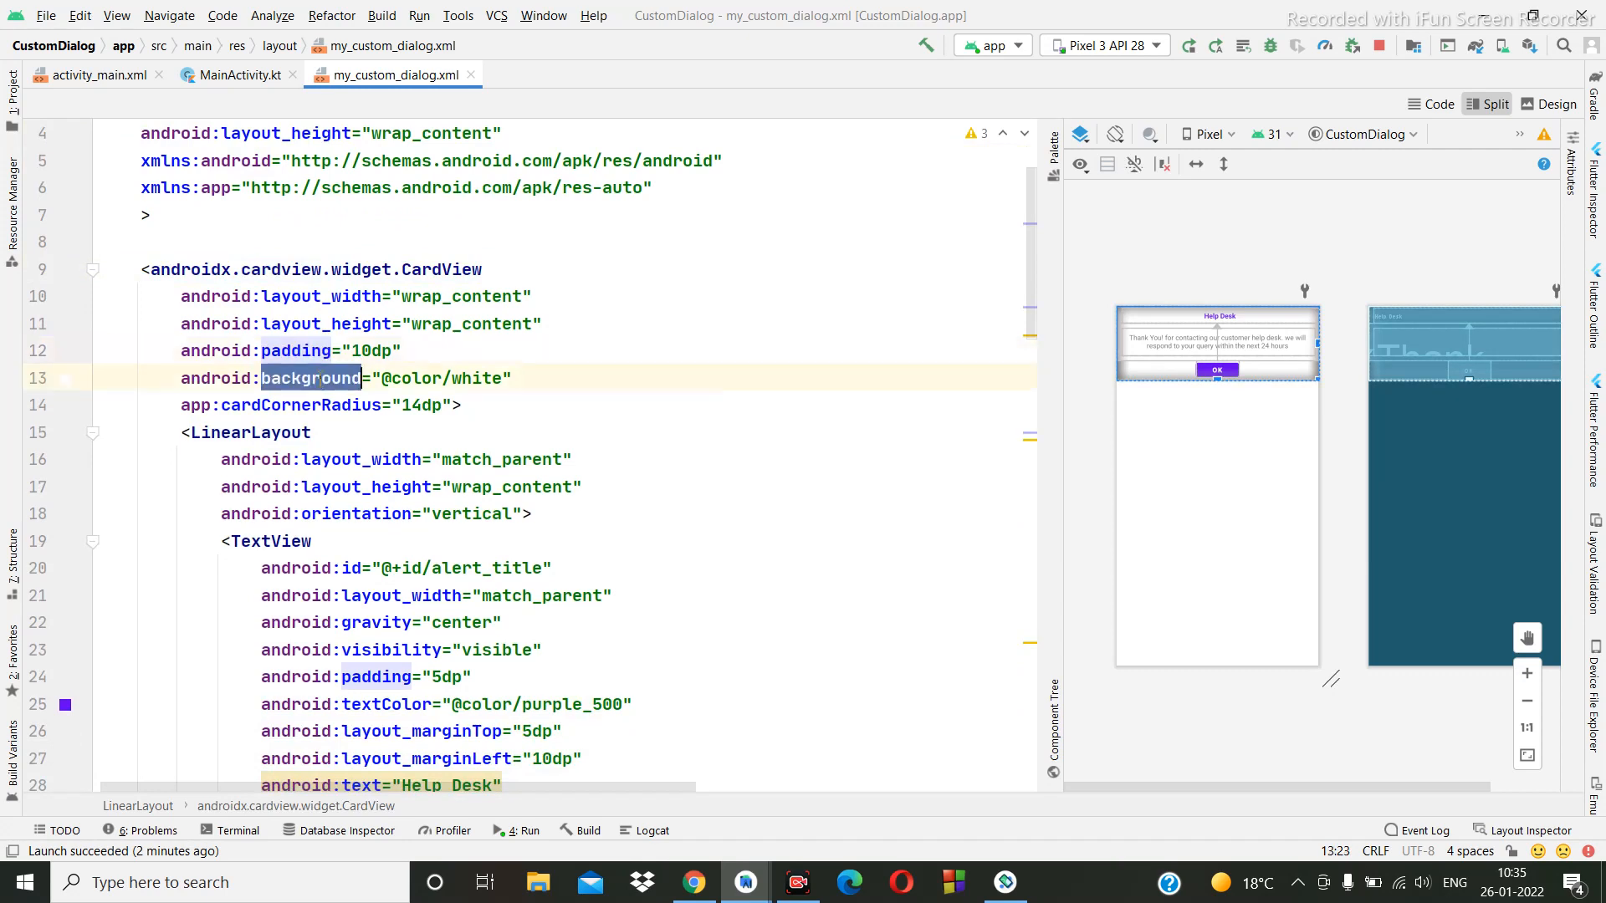
left_click(333, 404)
double_click(332, 405)
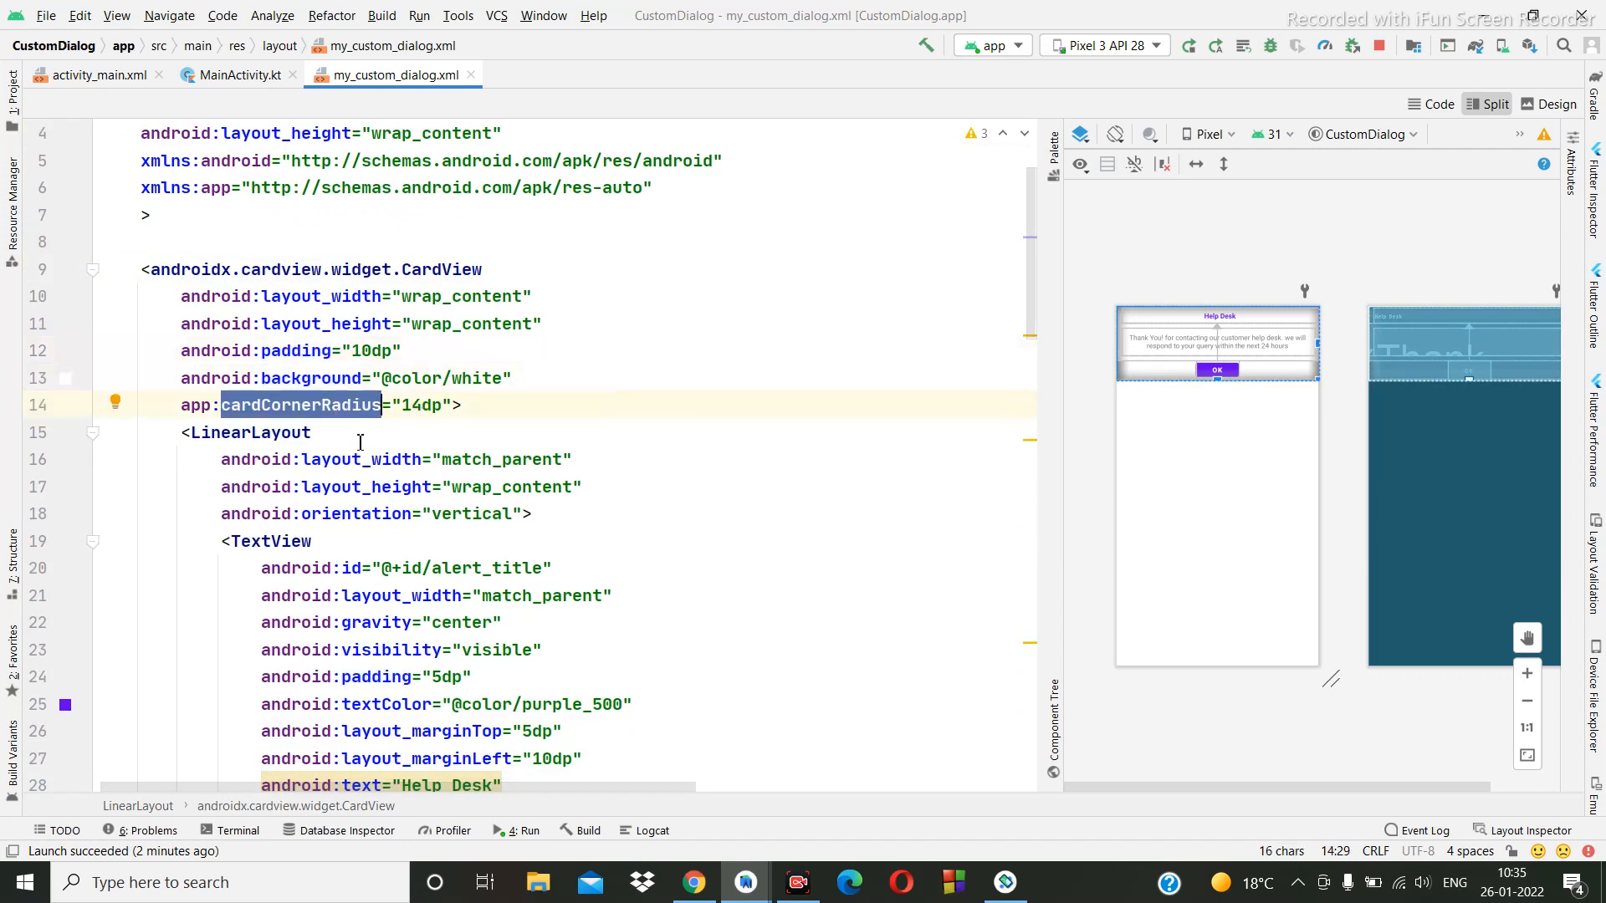
scroll(360, 443, "down", 1)
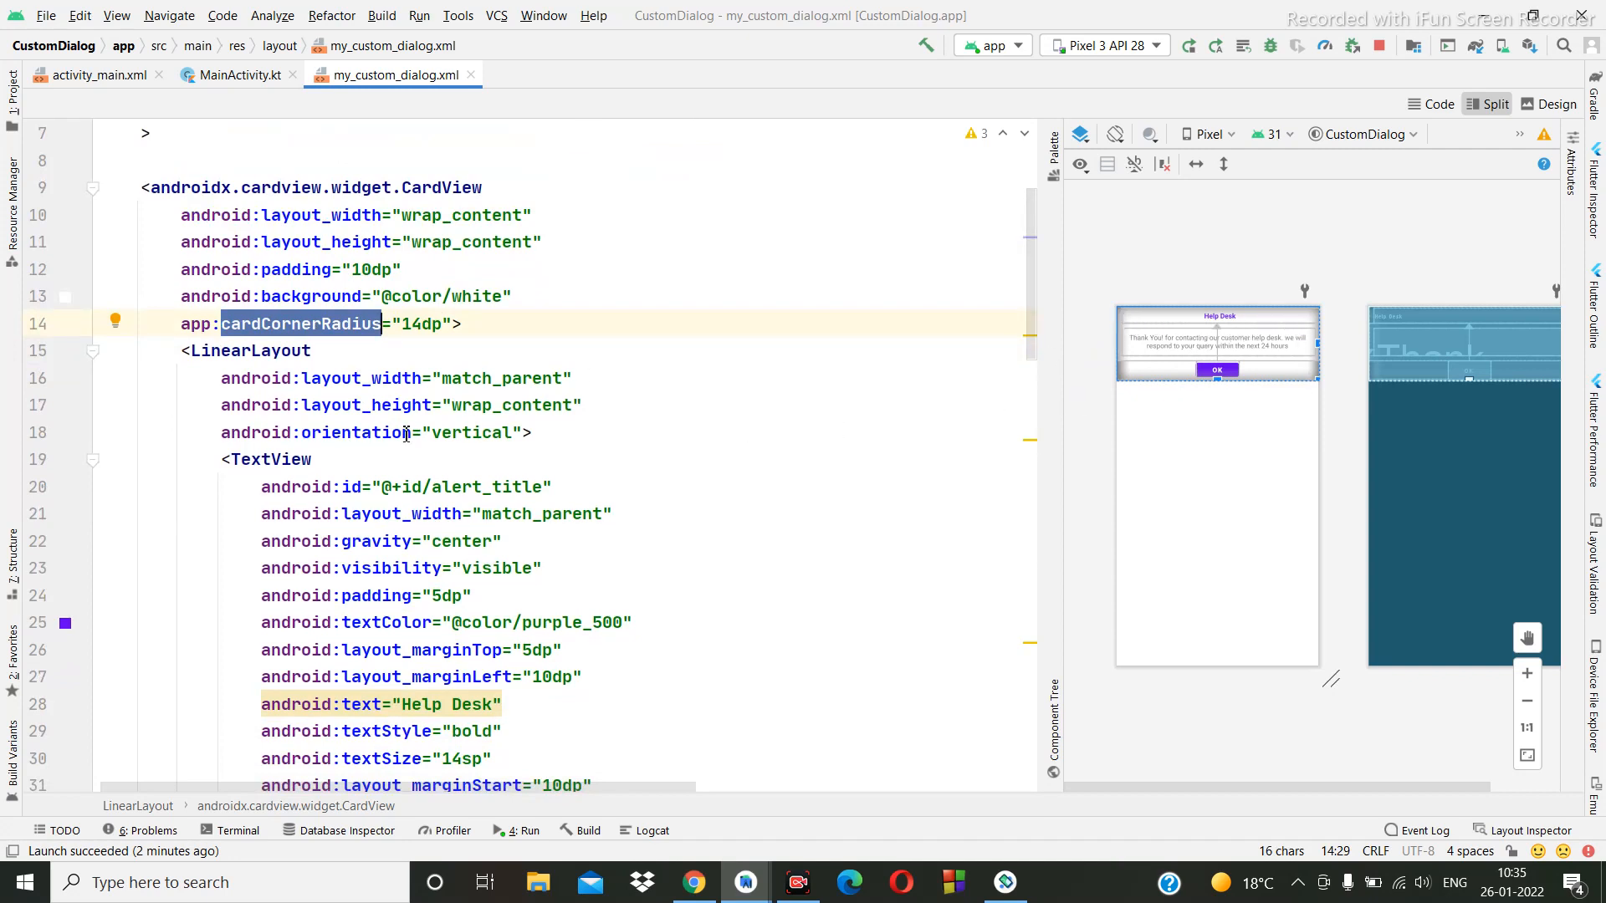
double_click(278, 404)
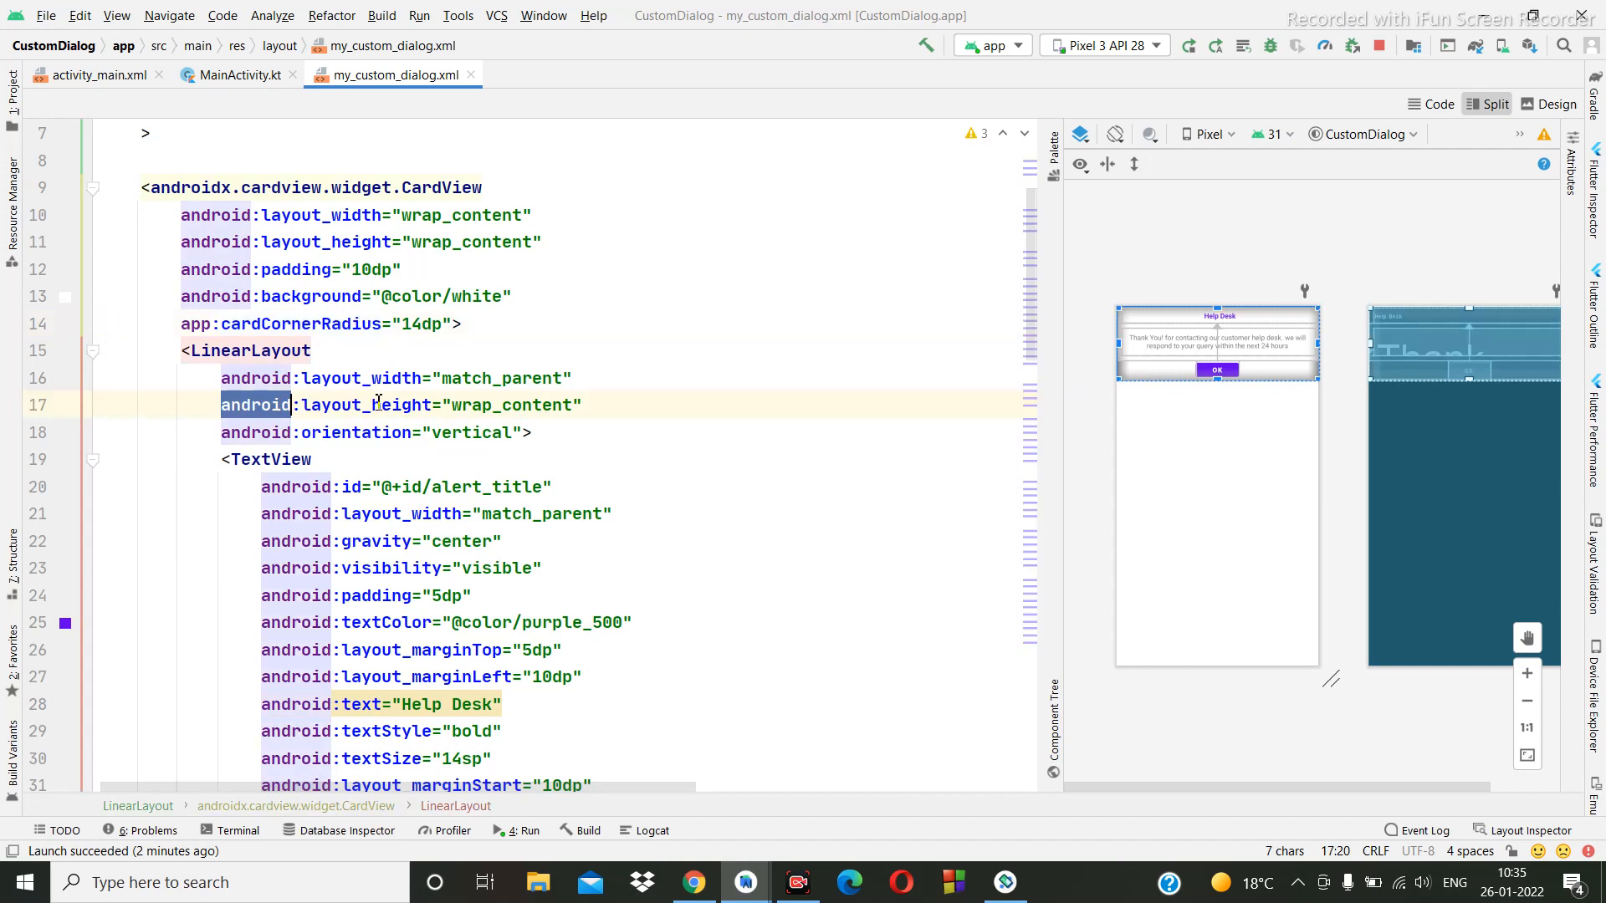
scroll(376, 405, "down", 1)
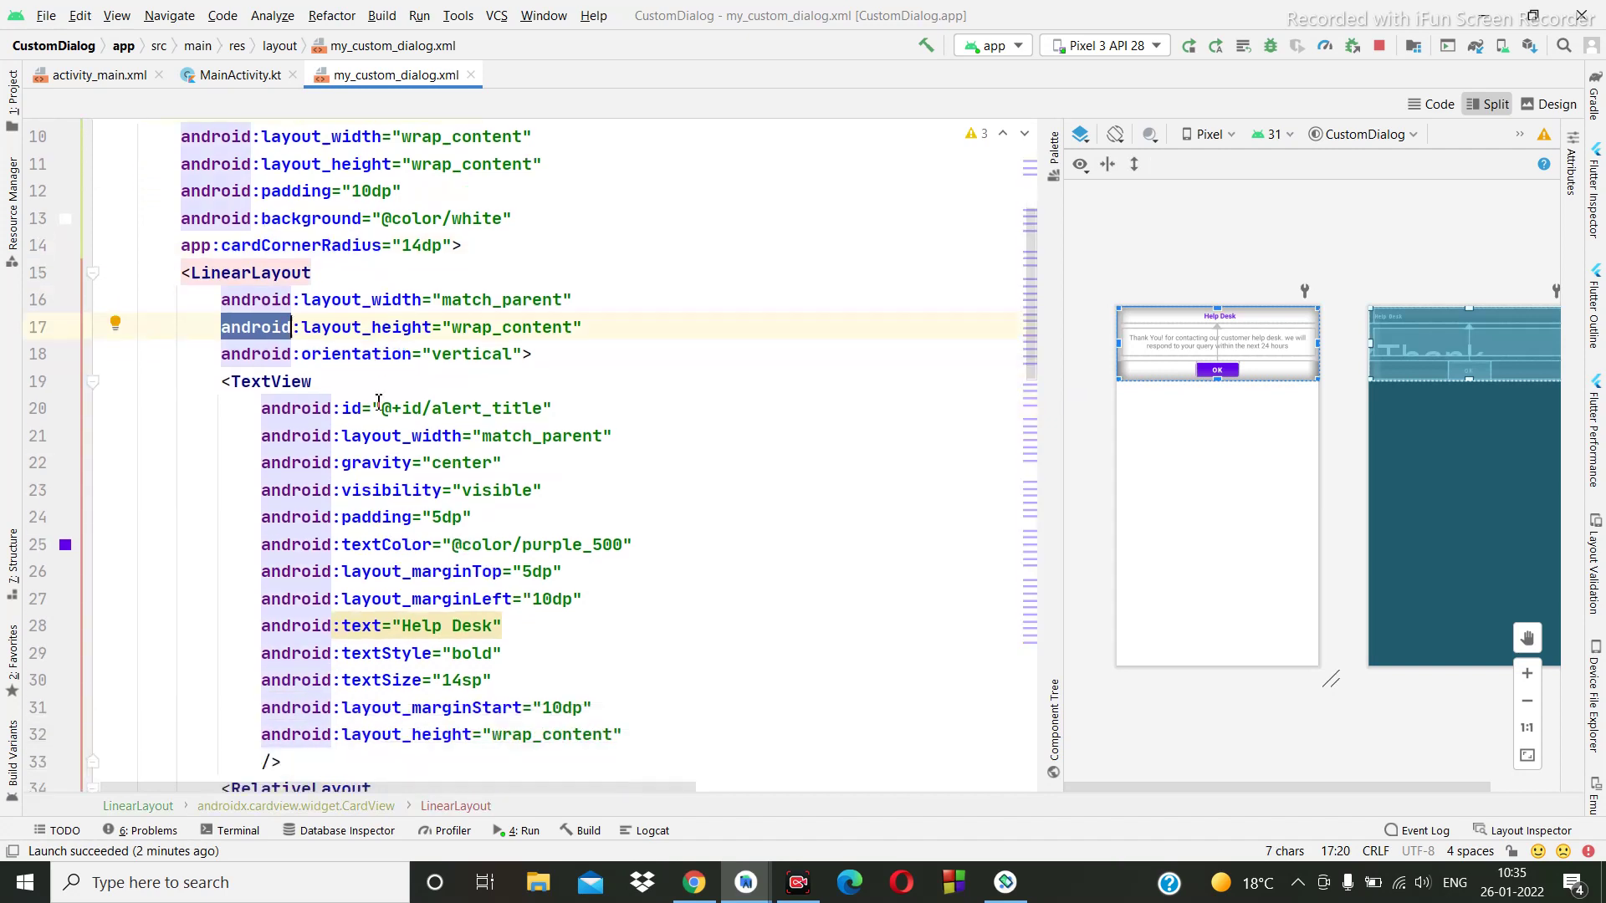
double_click(464, 351)
double_click(389, 437)
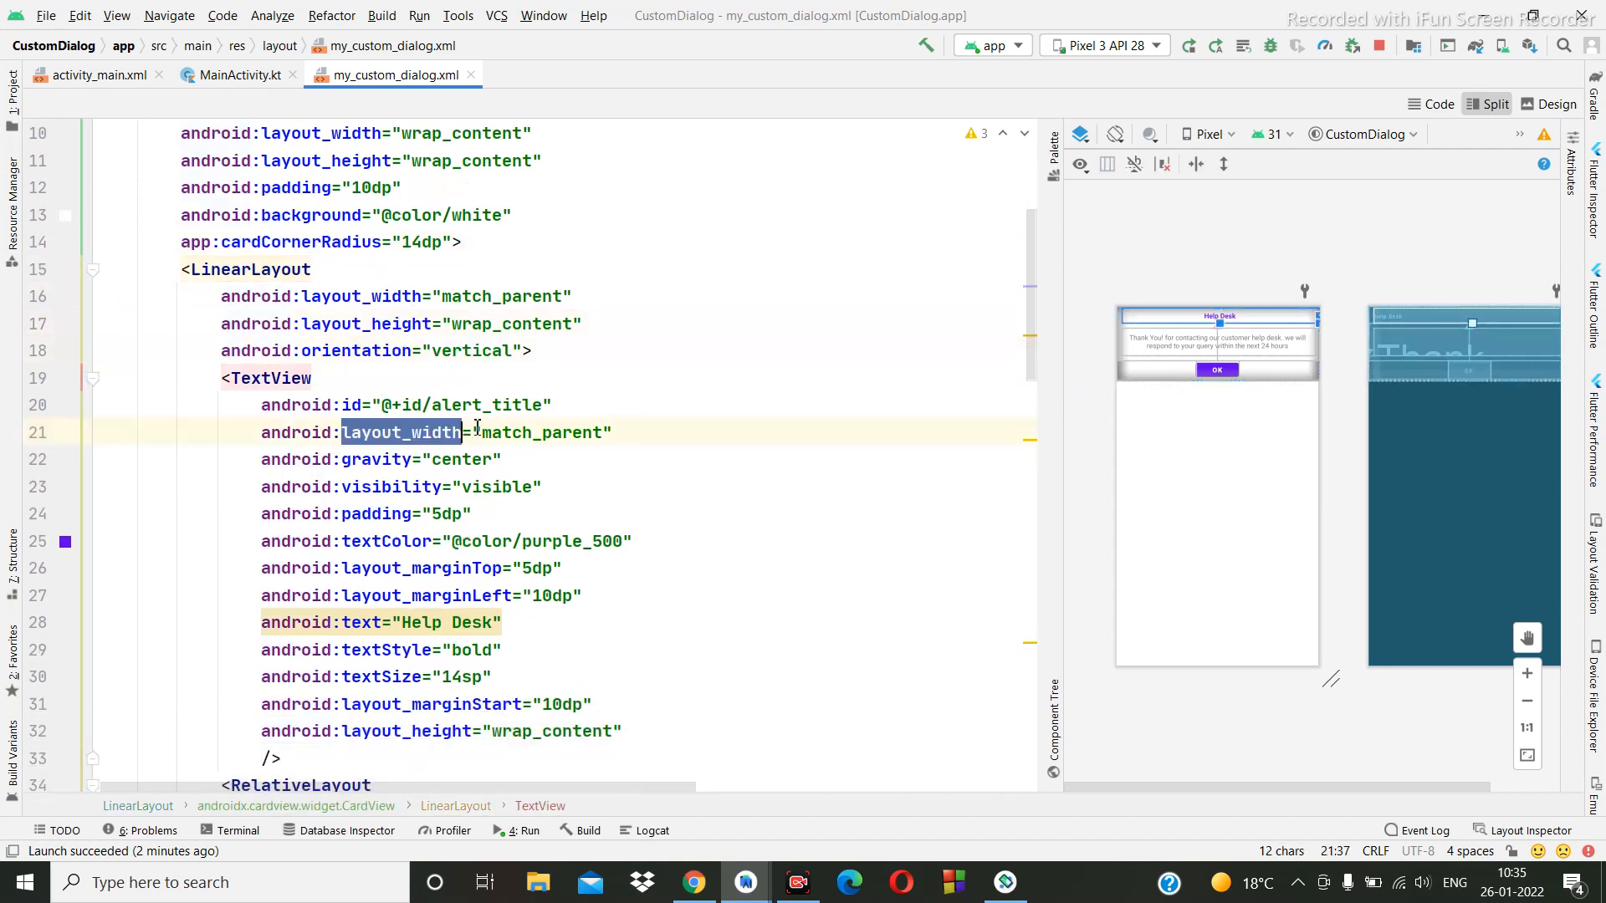
double_click(493, 405)
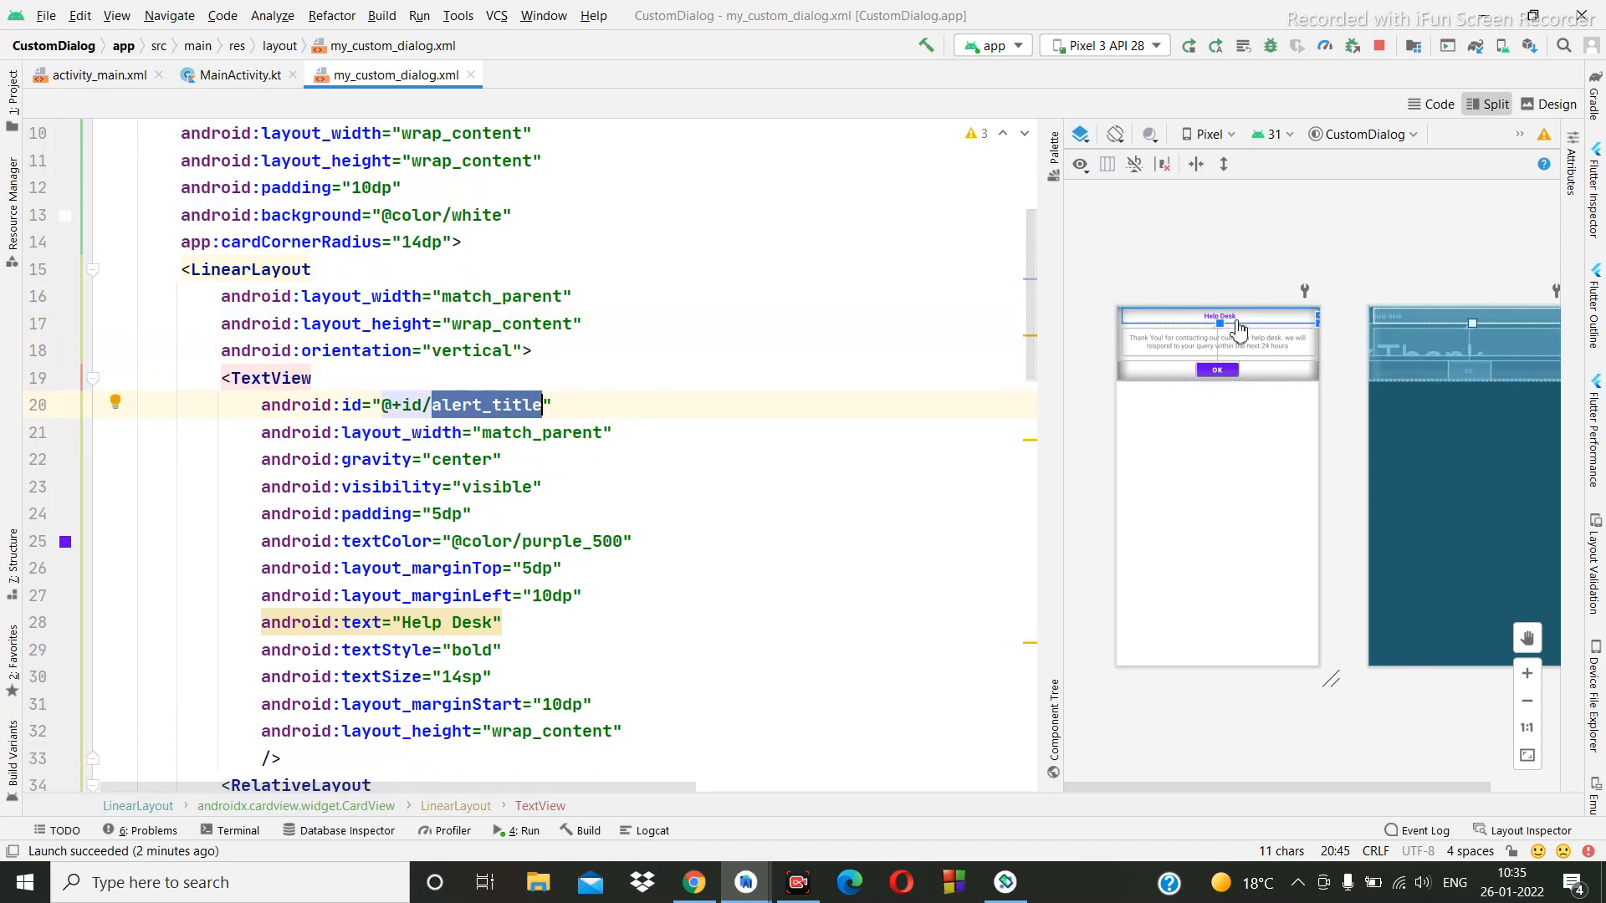
scroll(364, 653, "down", 3)
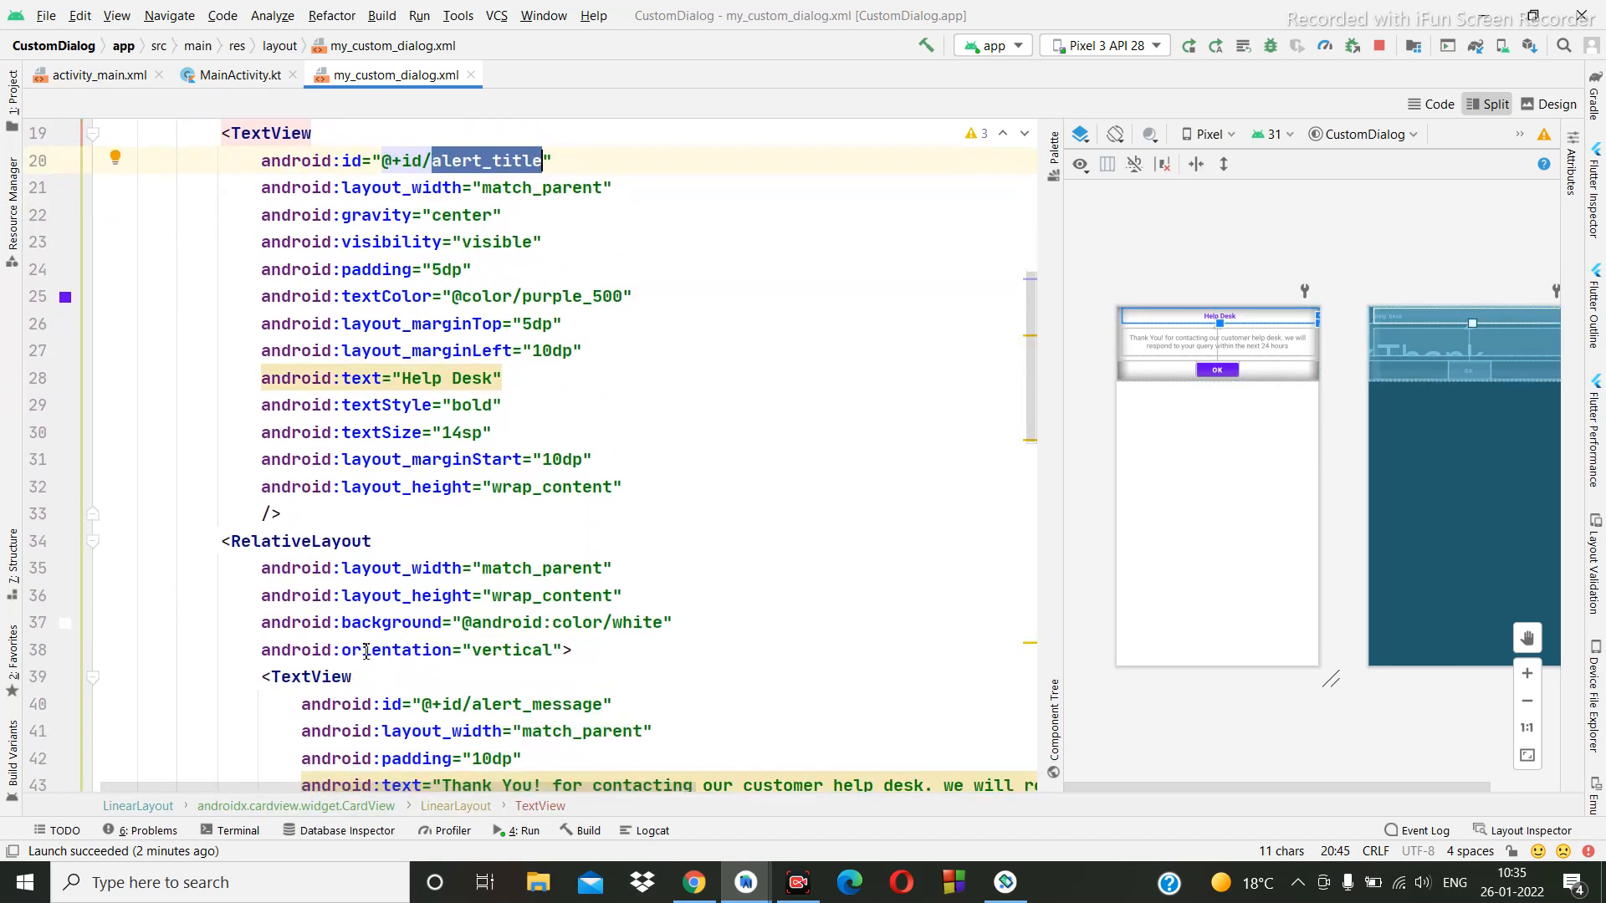
double_click(329, 540)
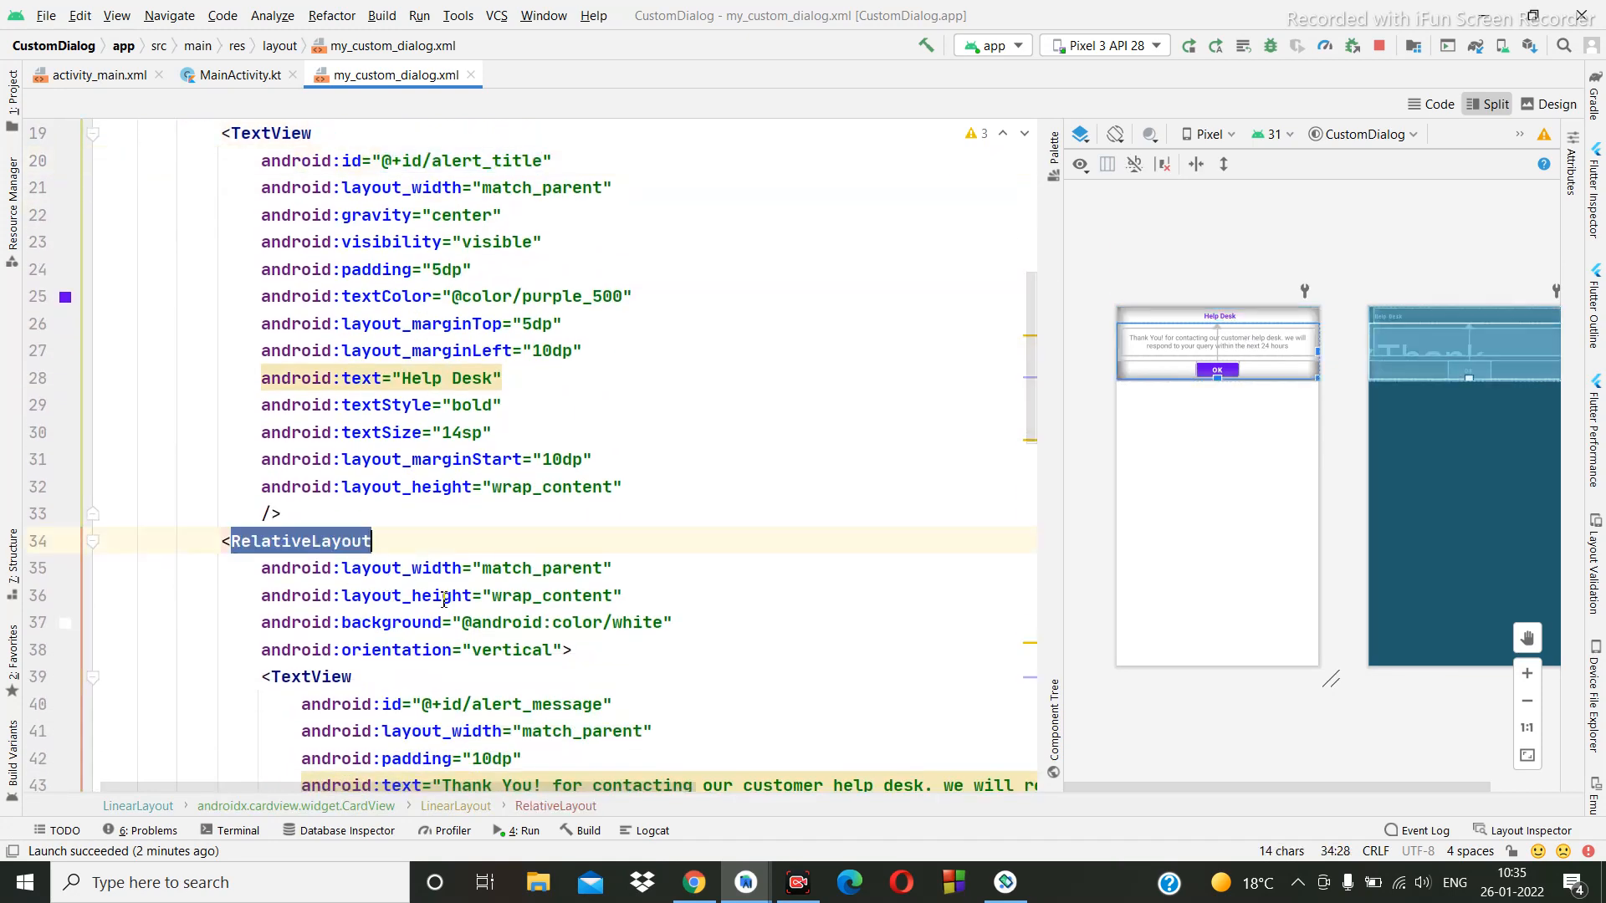
scroll(415, 540, "down", 3)
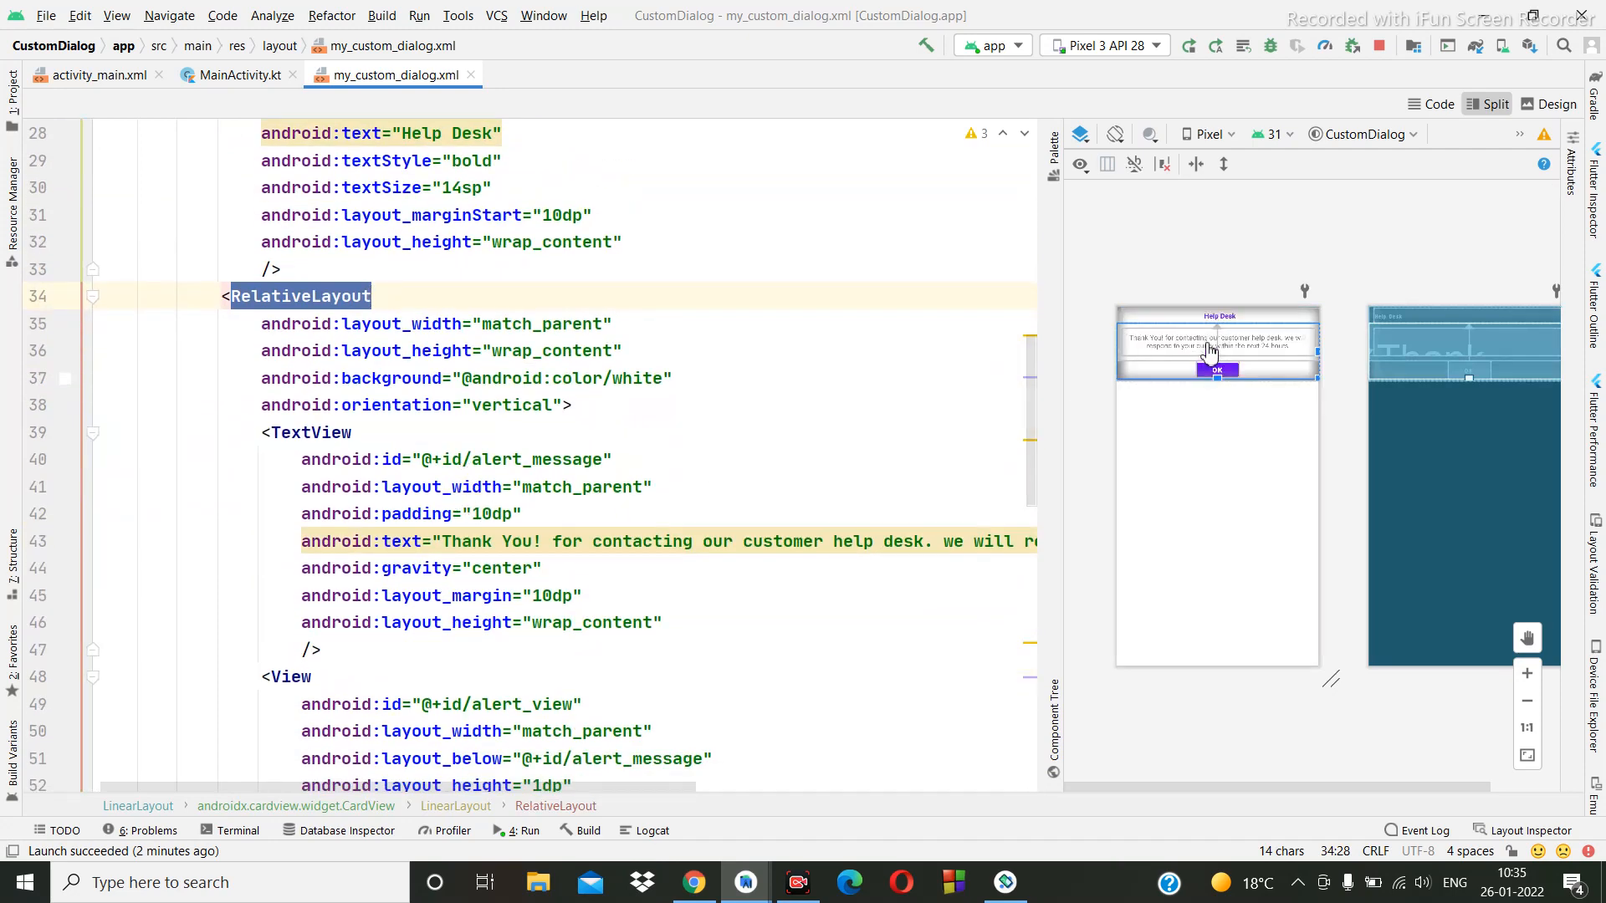
left_click(1211, 349)
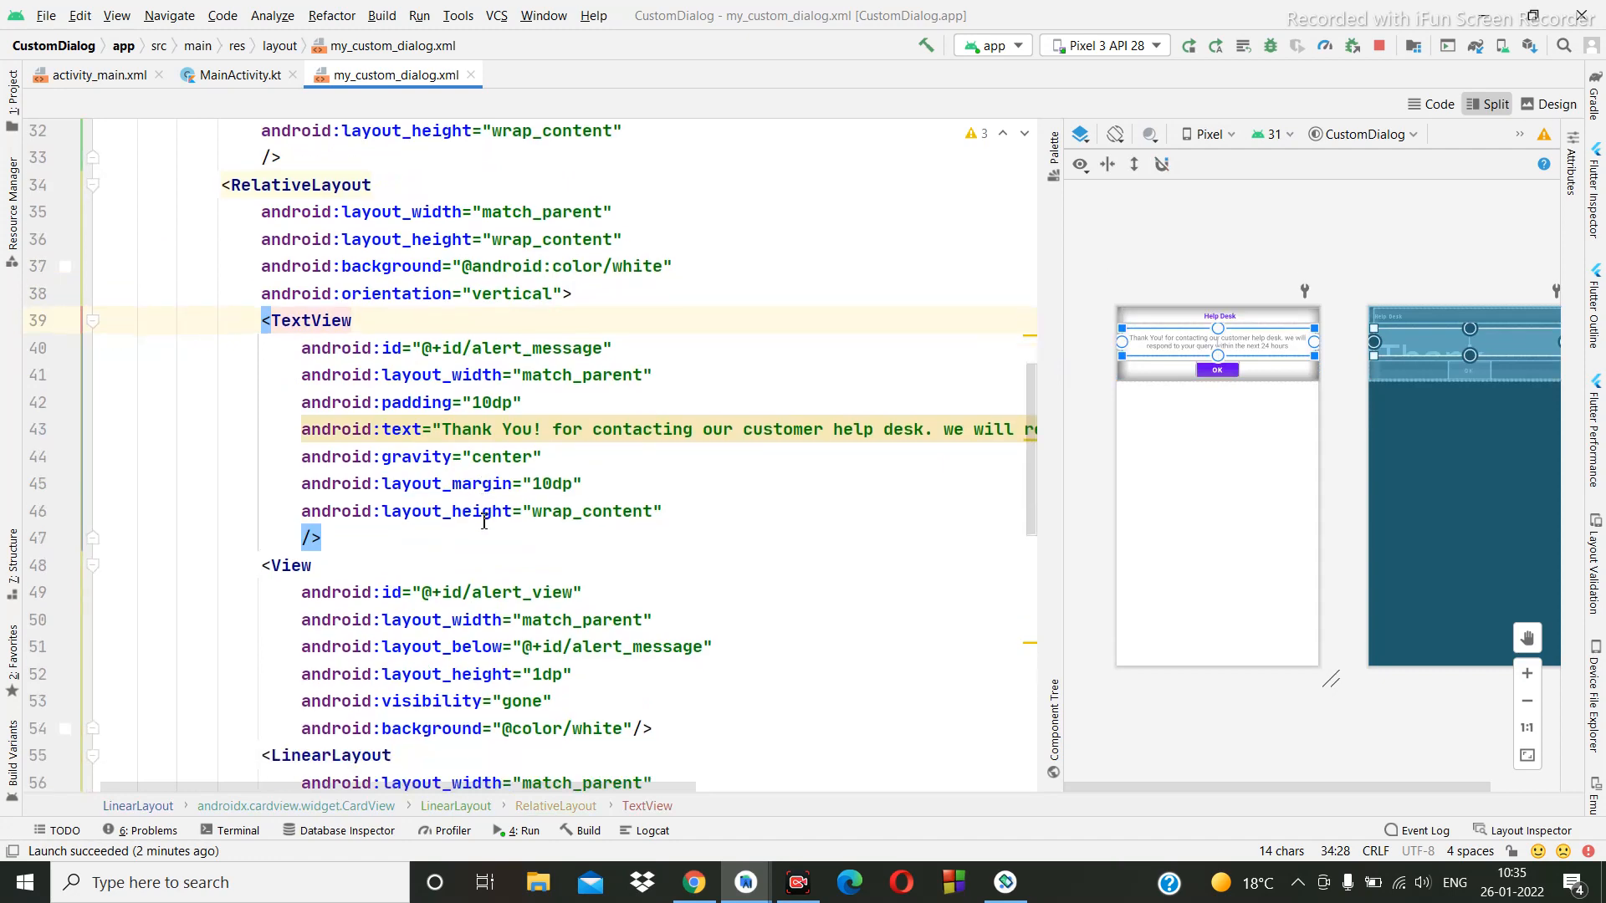
scroll(506, 511, "down", 2)
scroll(505, 512, "down", 2)
double_click(511, 469)
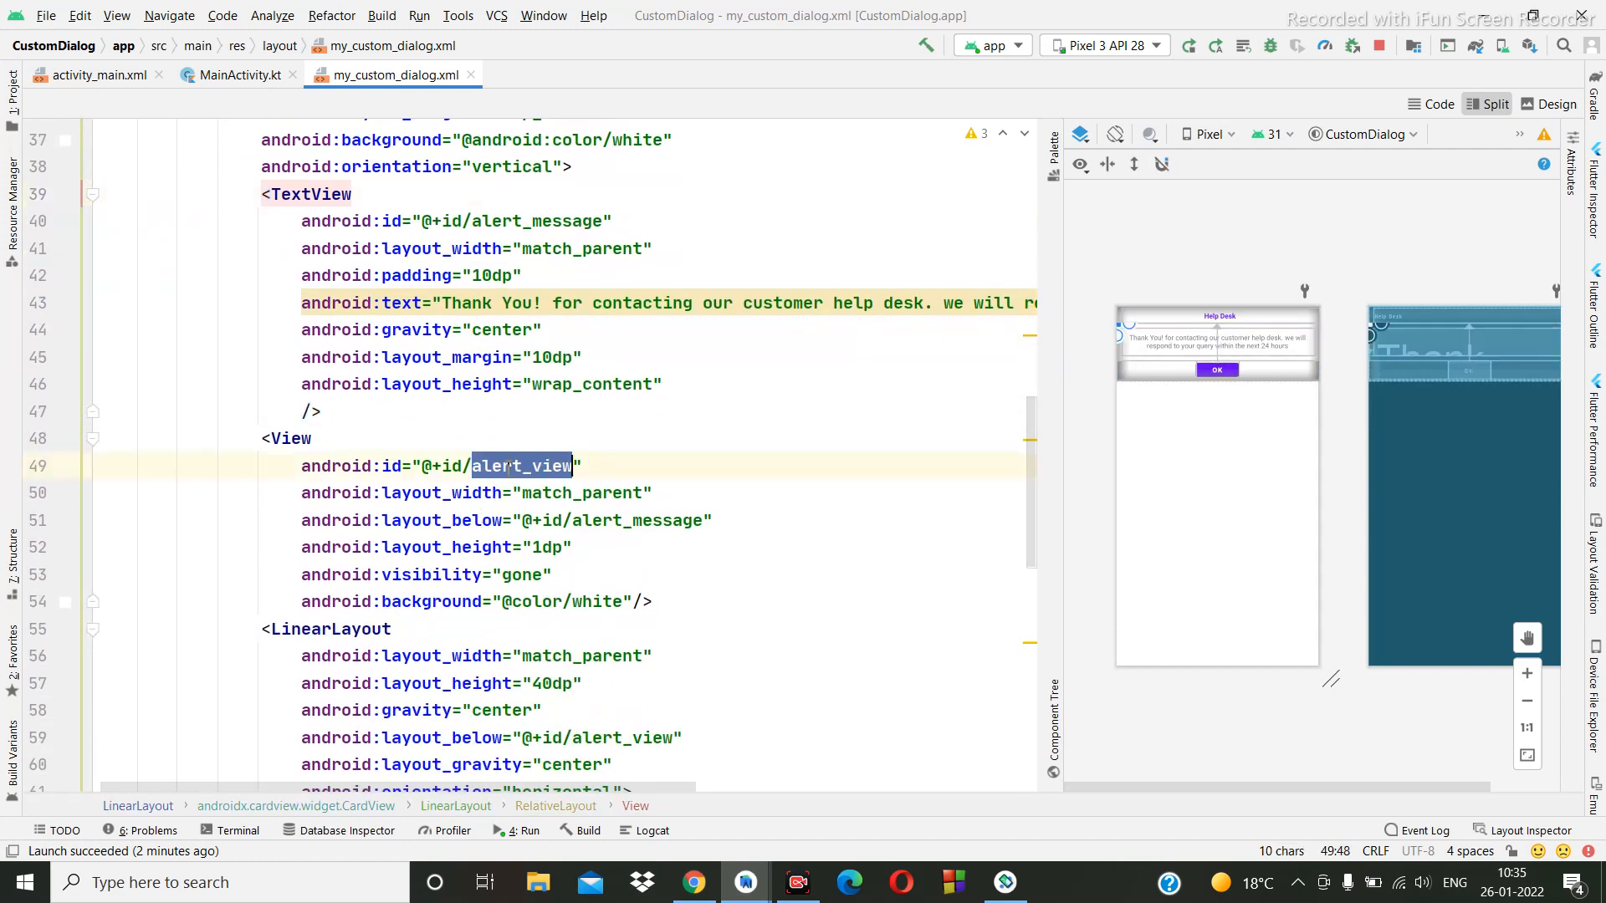
scroll(510, 484, "down", 2)
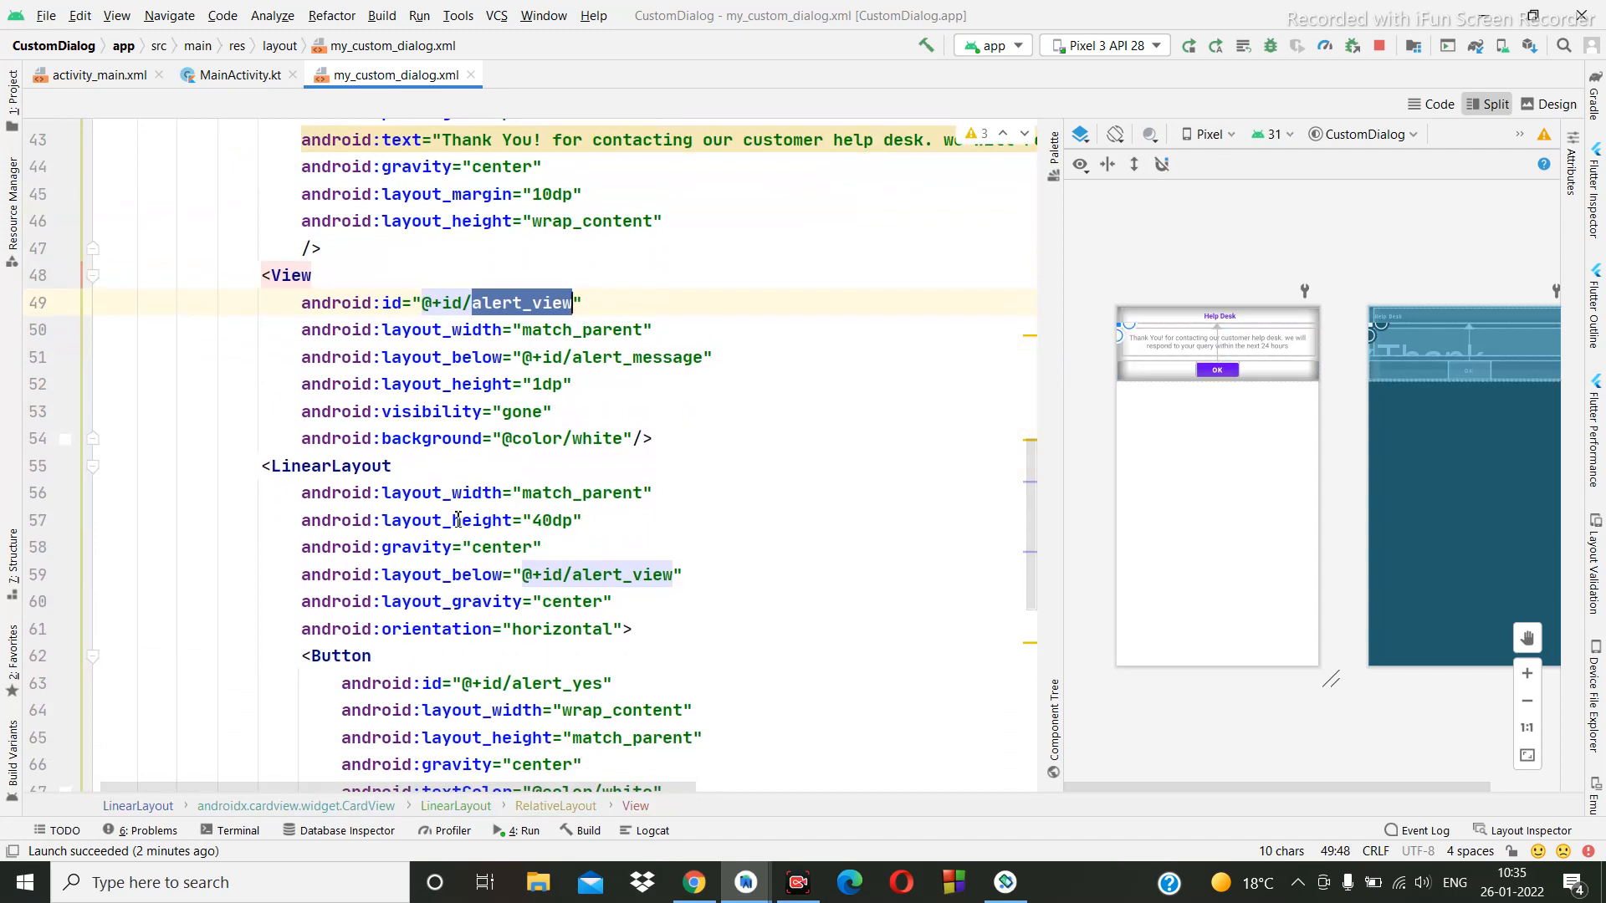
scroll(490, 507, "down", 2)
left_click(446, 385)
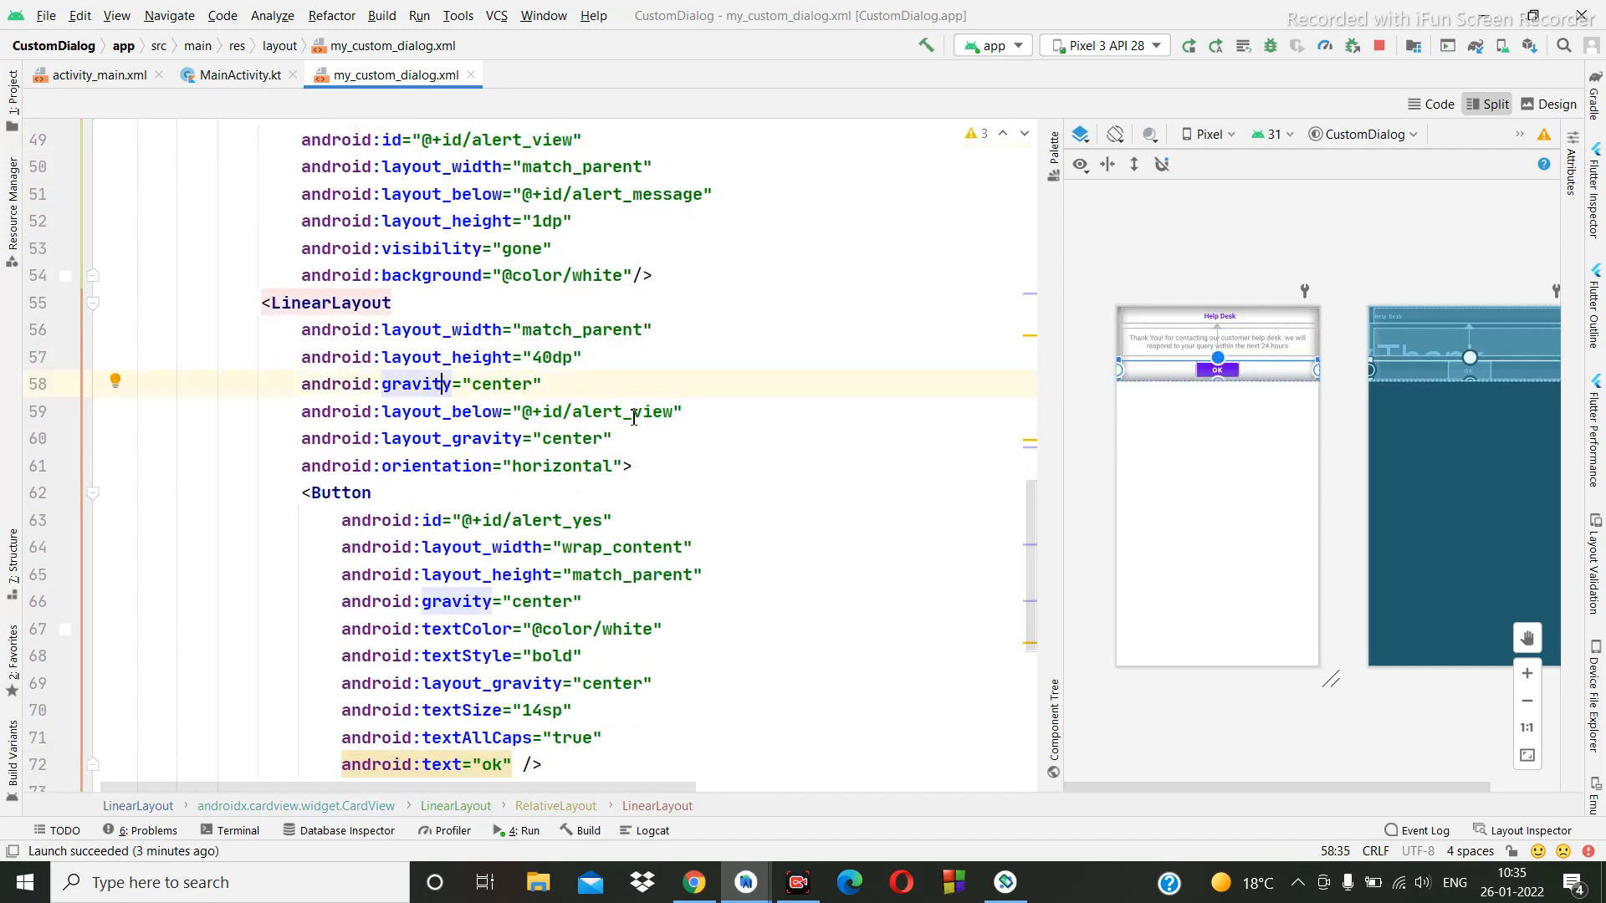
scroll(597, 438, "down", 1)
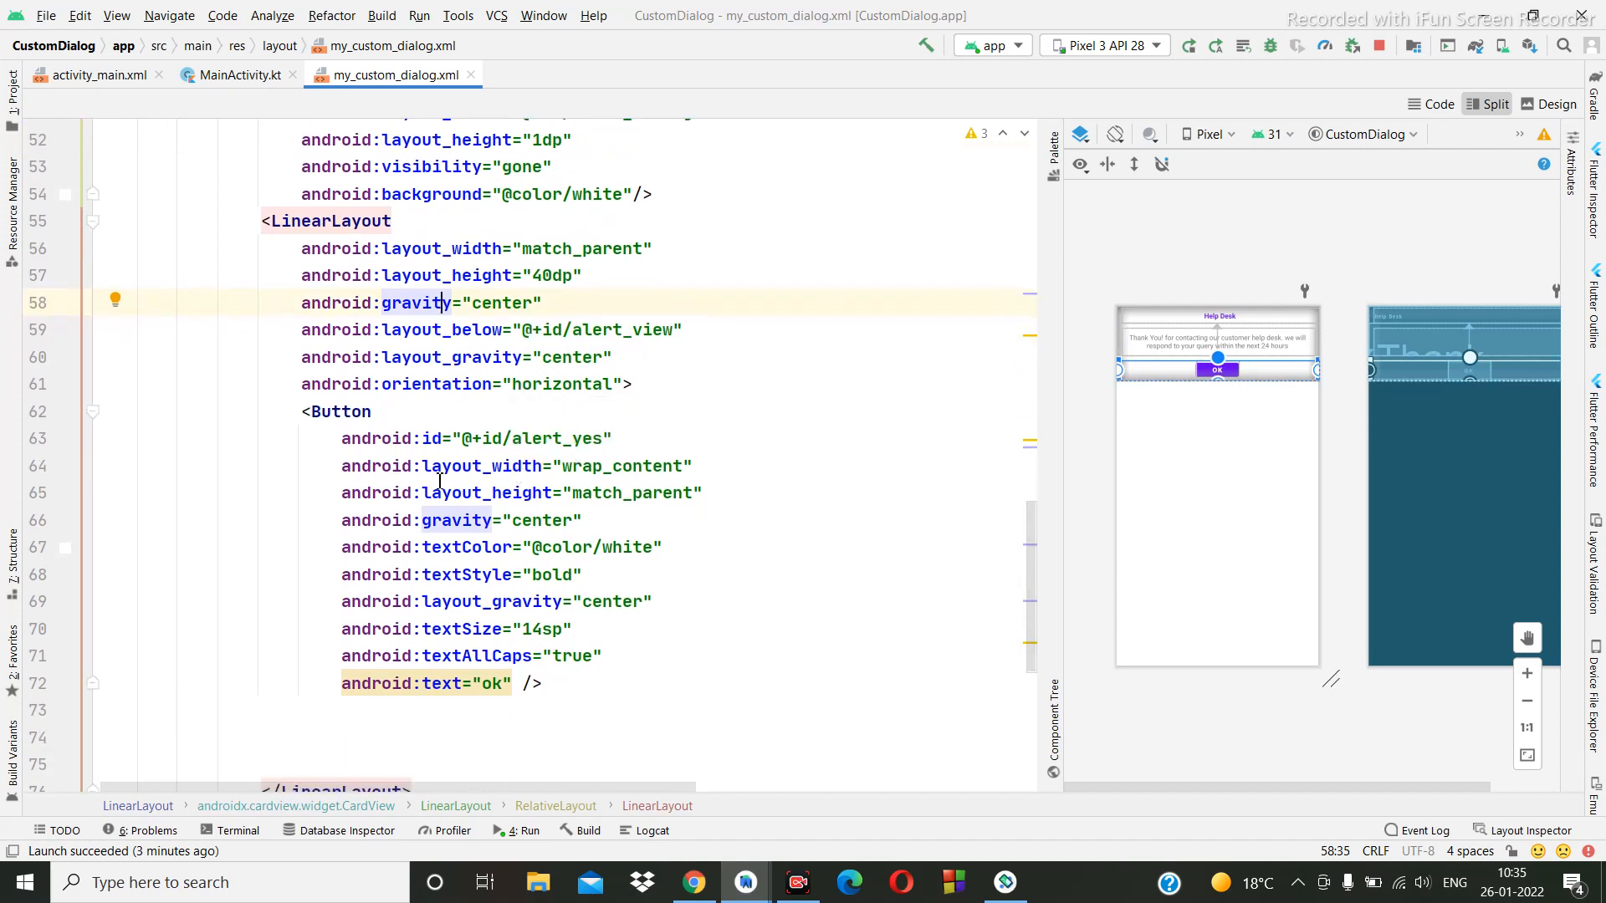
left_click(433, 492)
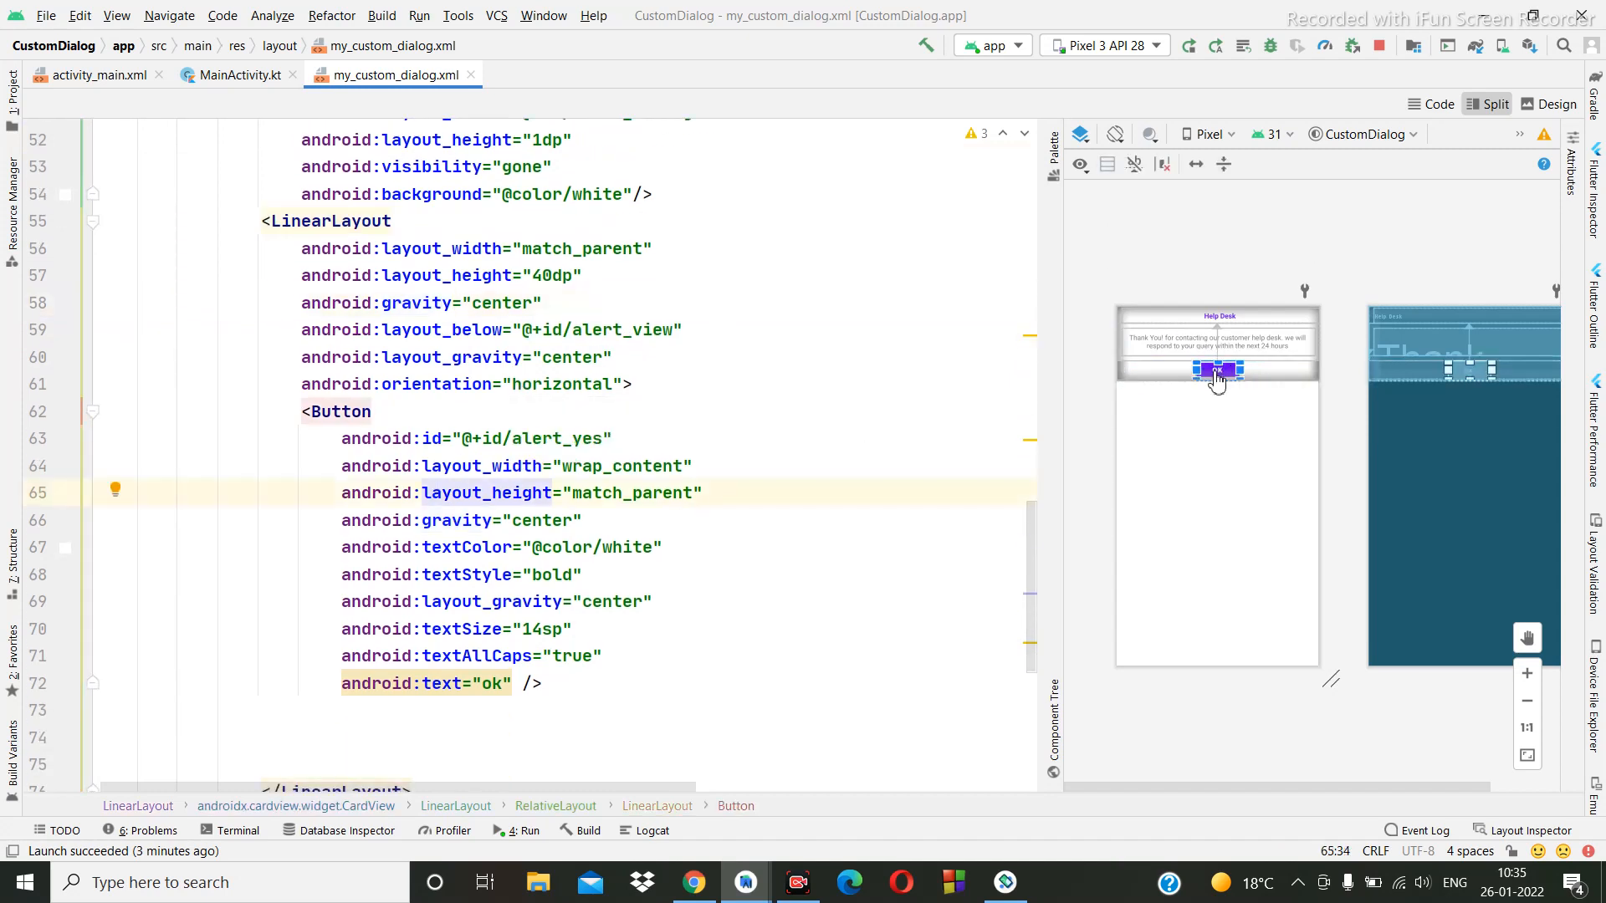
double_click(582, 440)
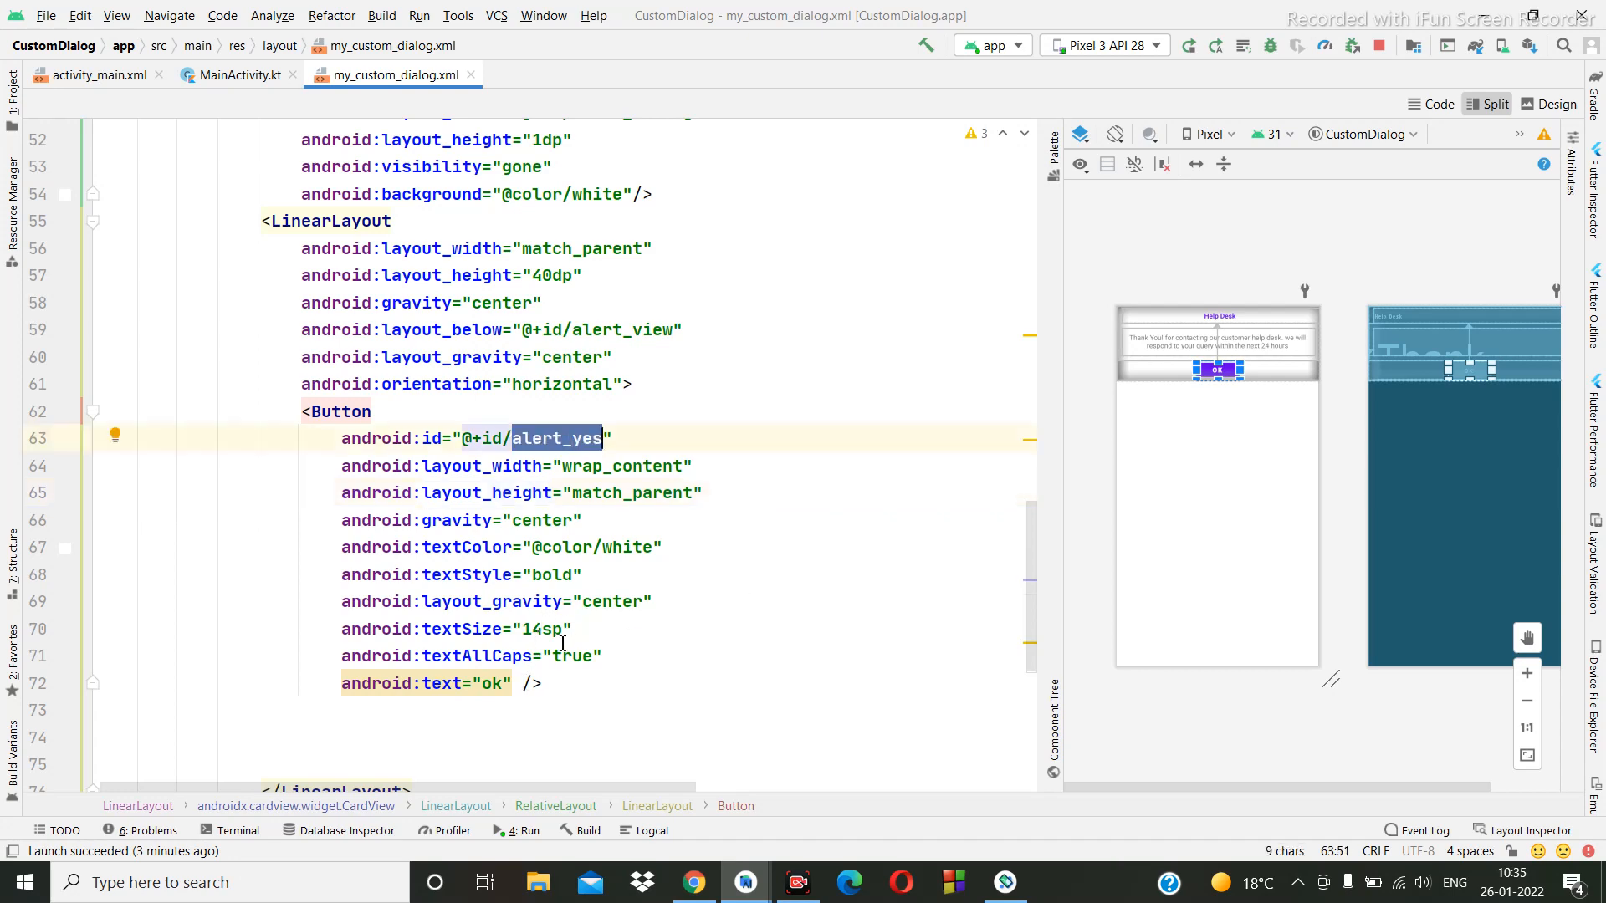
scroll(558, 640, "down", 4)
scroll(558, 640, "down", 2)
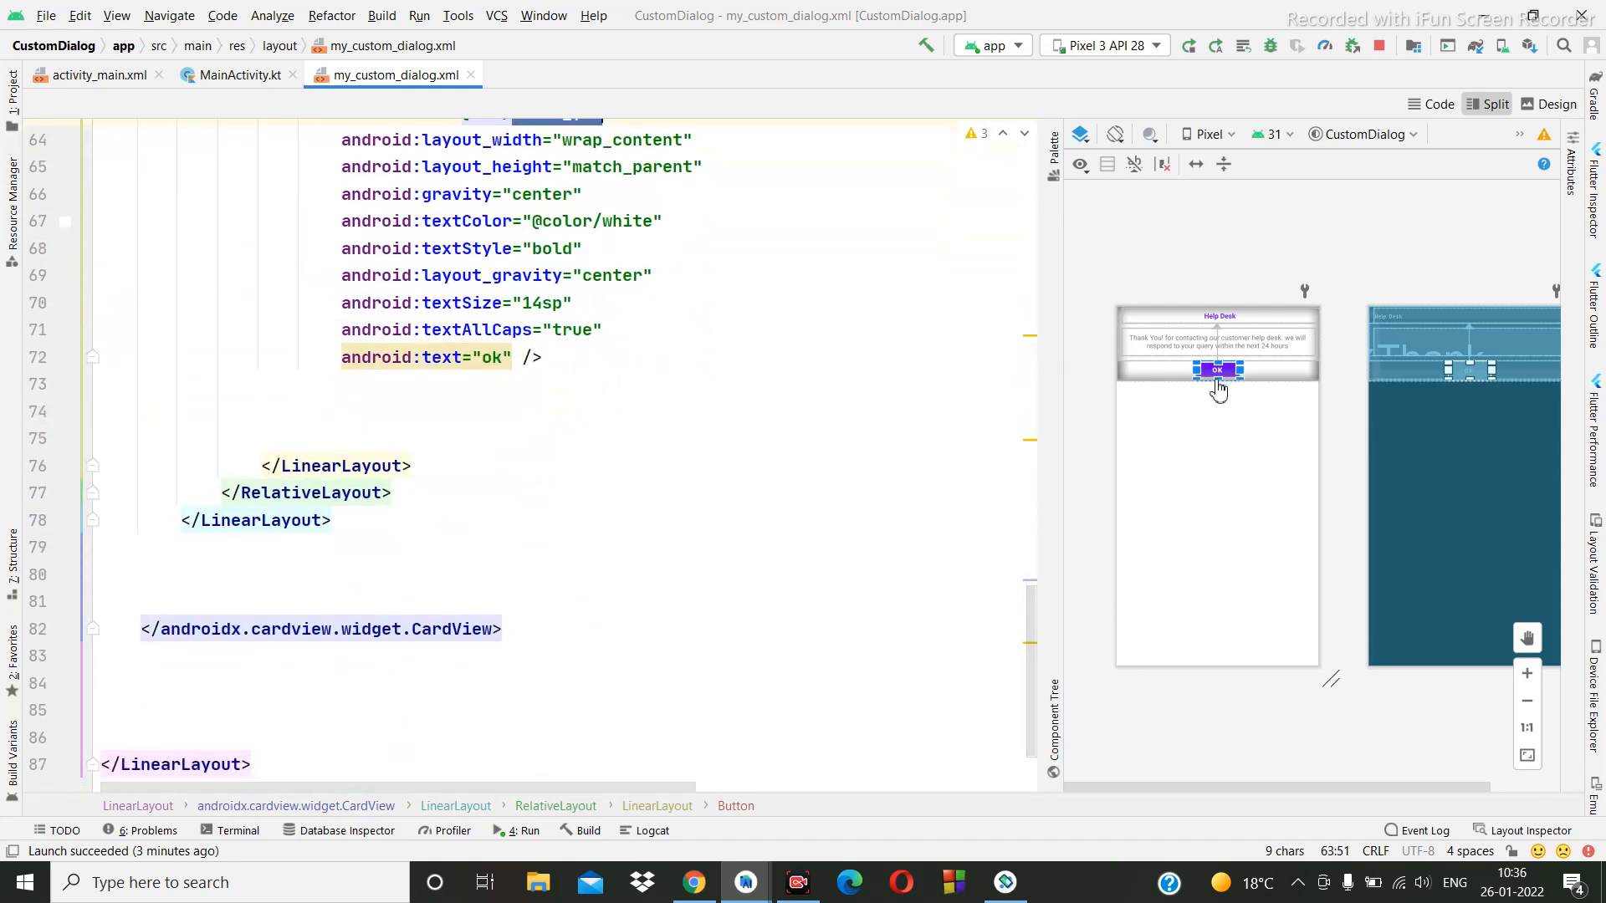
scroll(615, 502, "up", 5)
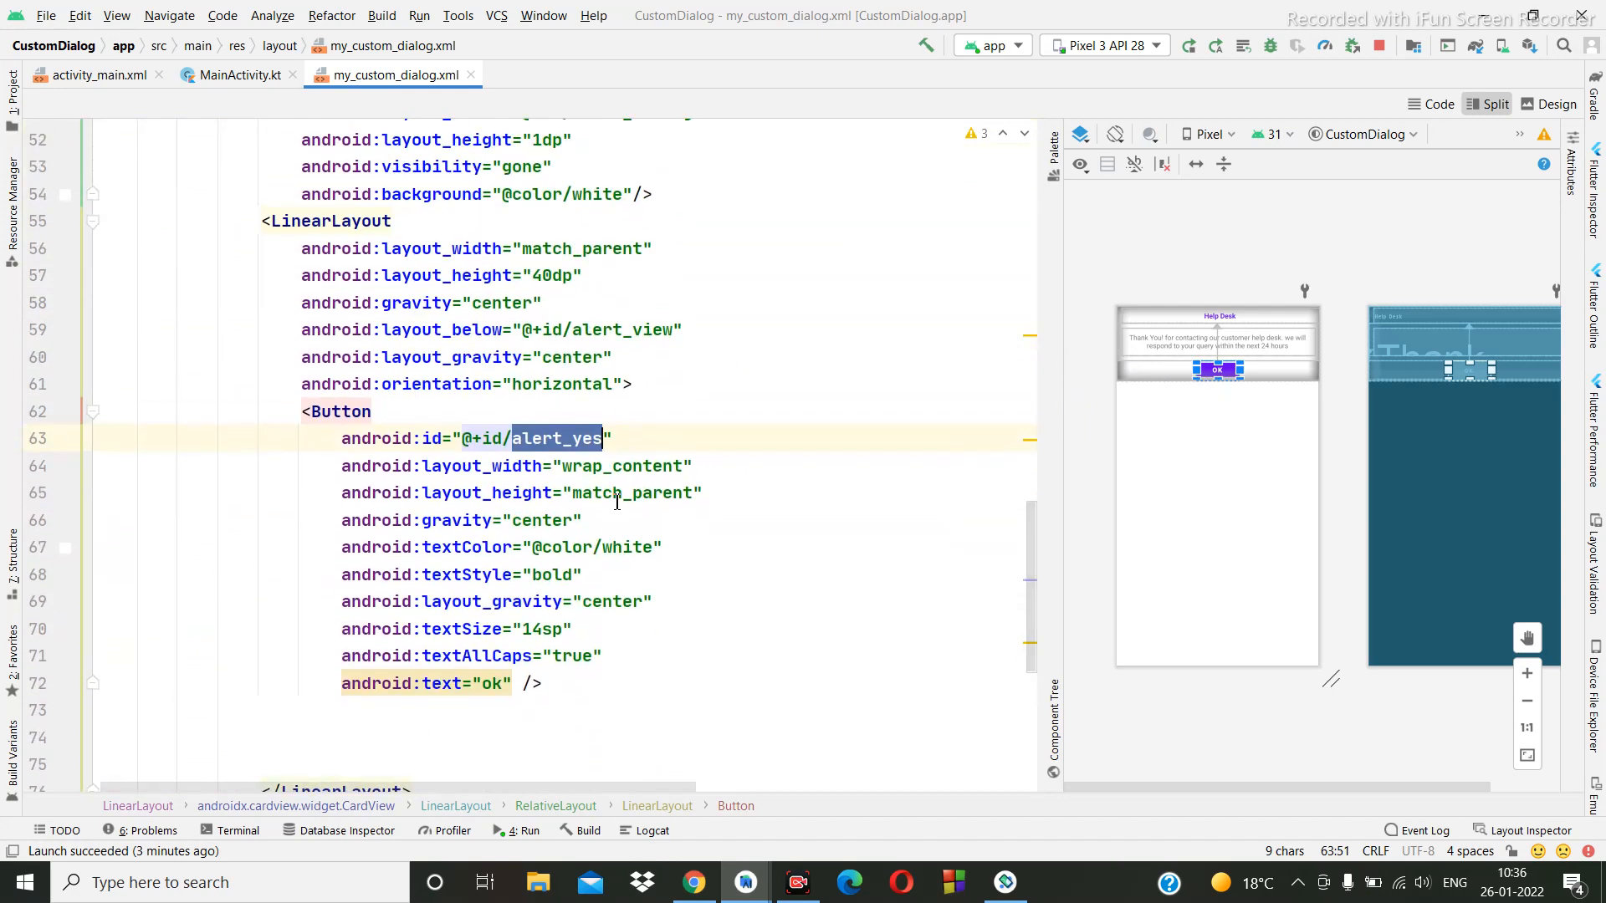
scroll(615, 503, "up", 3)
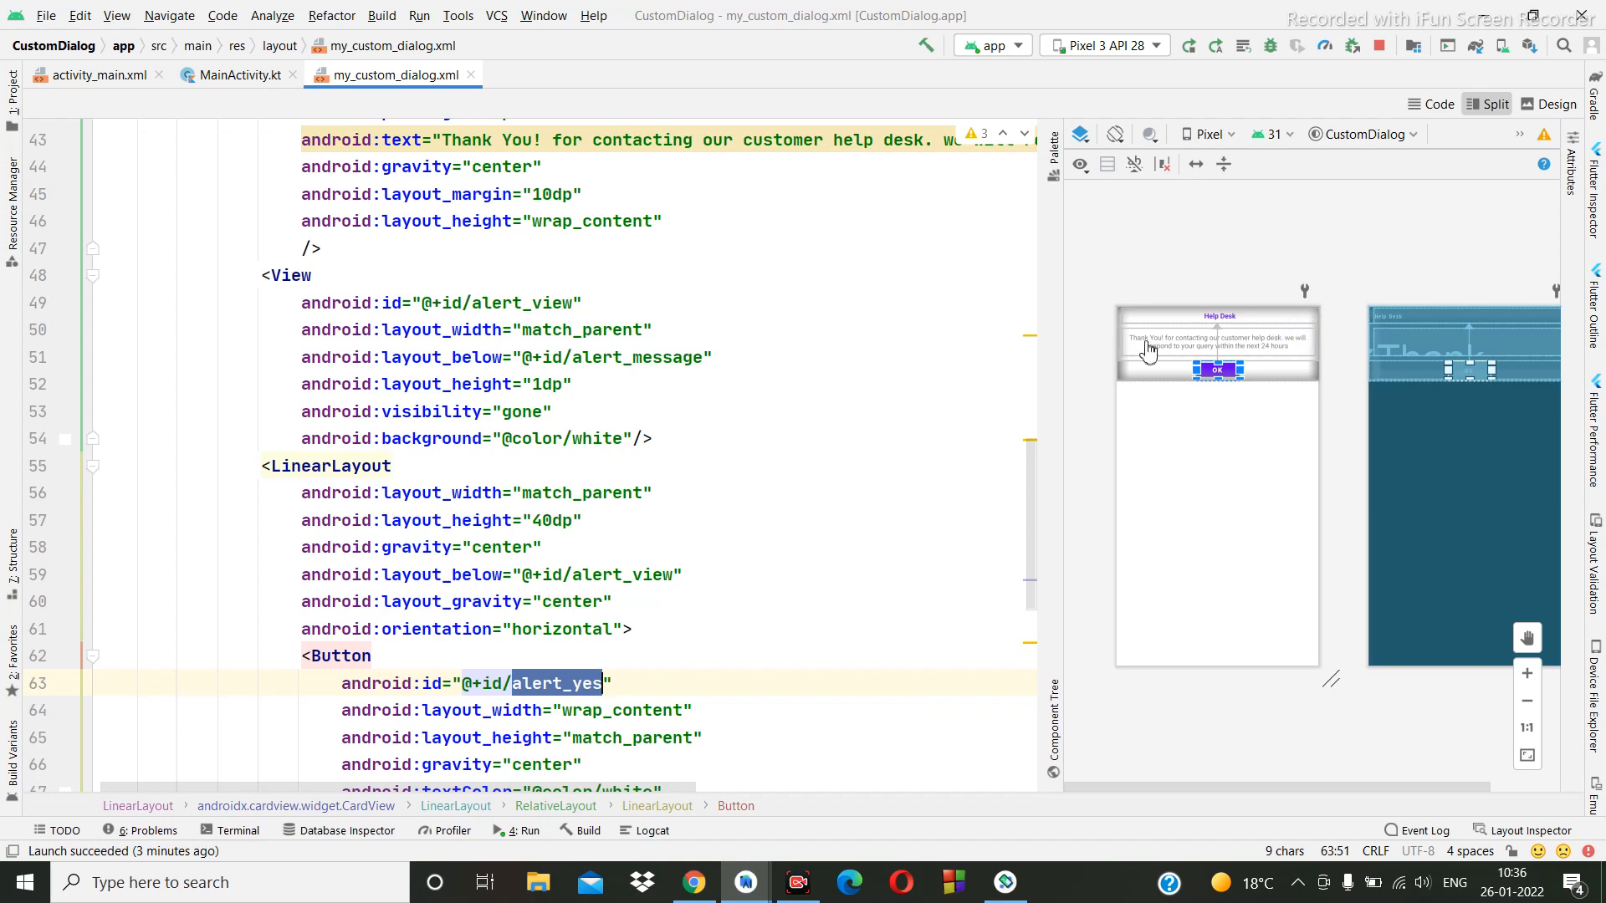
left_click(239, 73)
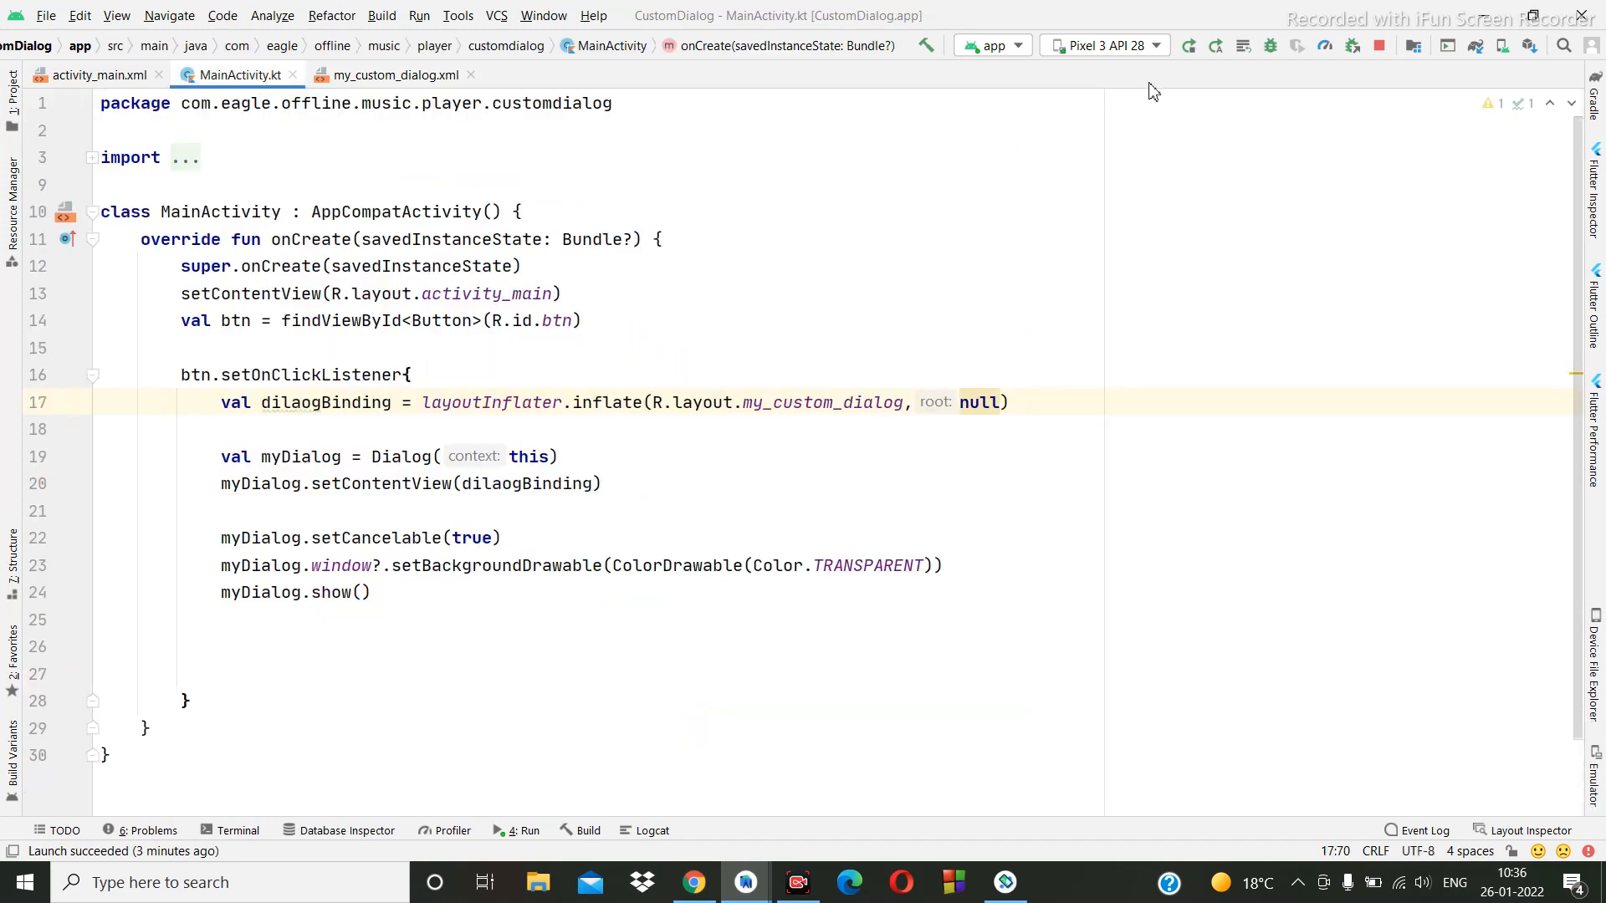
Run the app, open the Help Desk dialog, confirm OK does not dismiss it, and return to the code.
left_click(1190, 47)
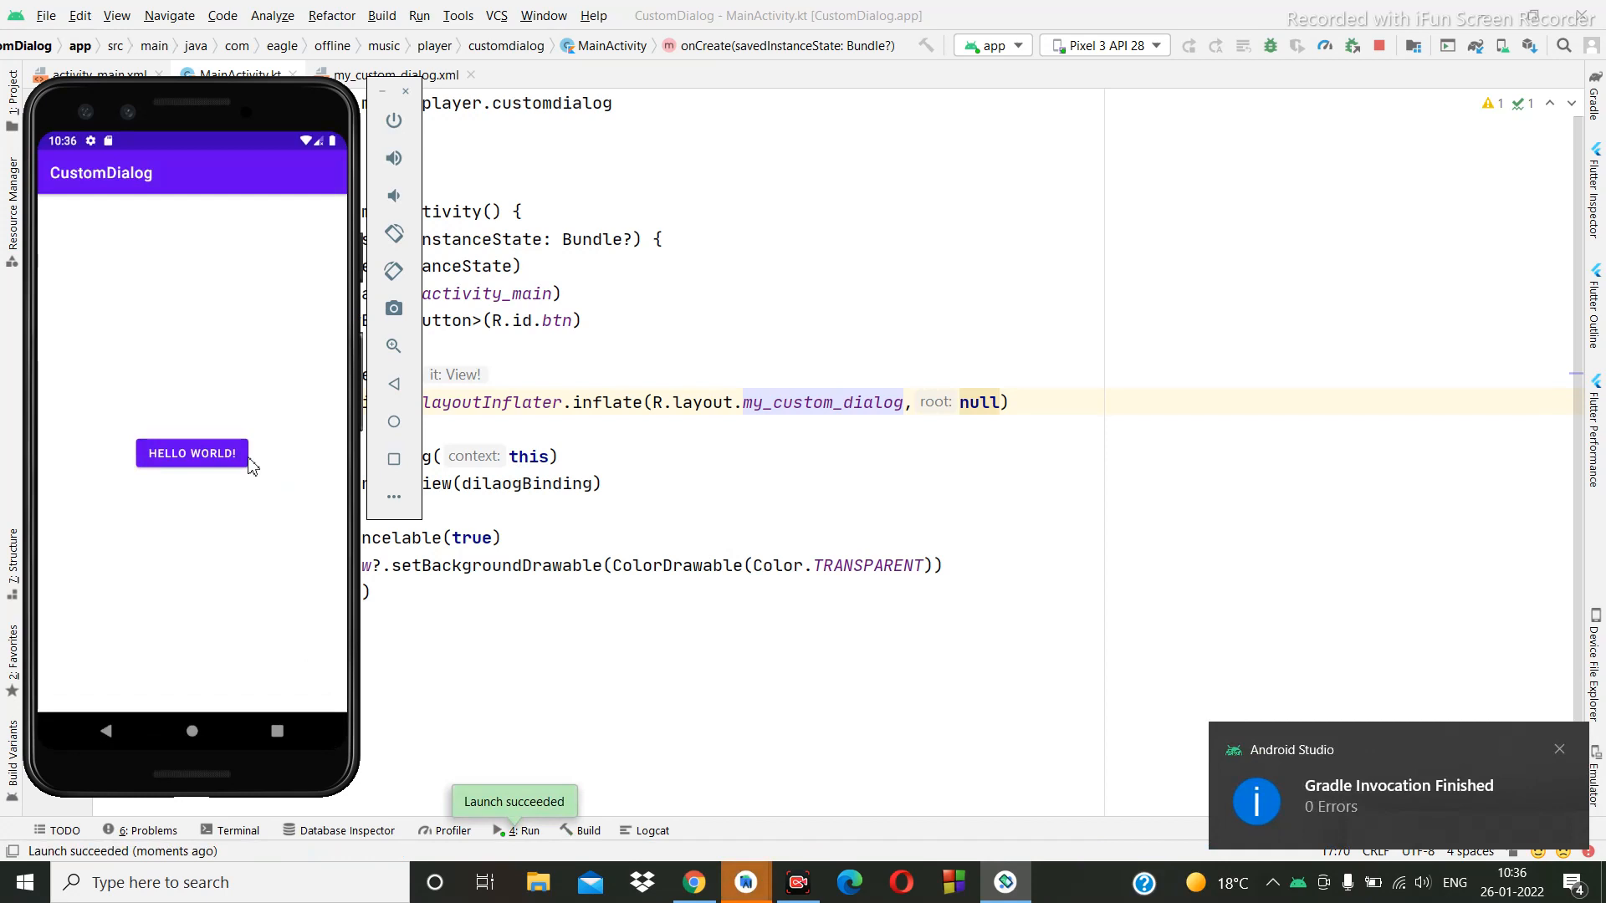
left_click(207, 454)
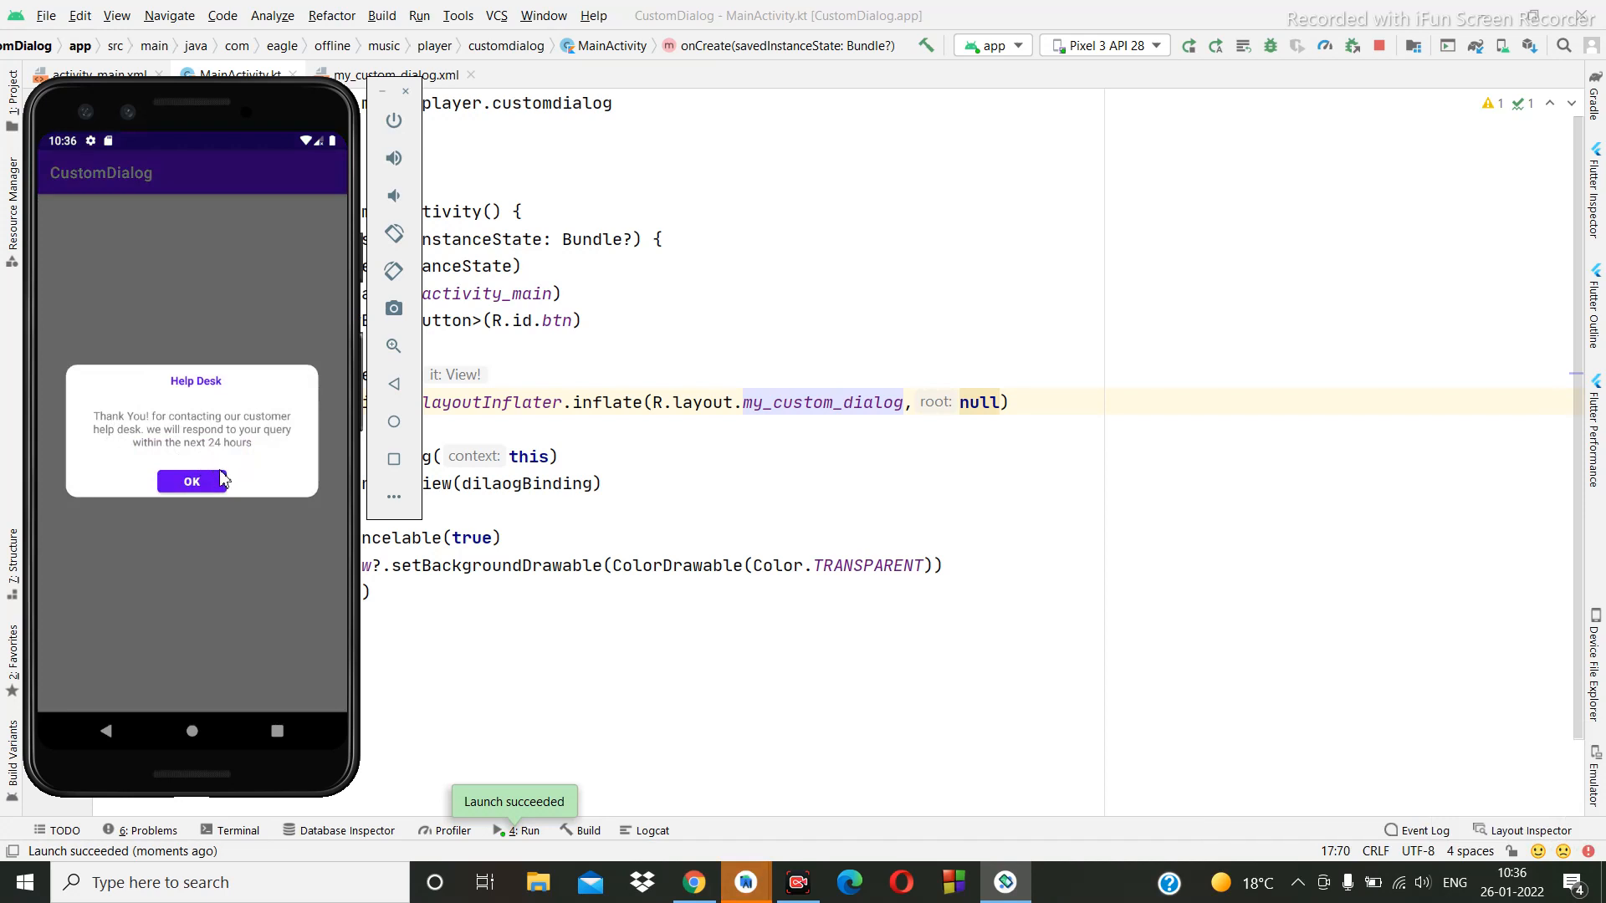
left_click(199, 485)
left_click(196, 486)
left_click(668, 542)
After show(), start val yesbtn = dilaogBinding.findViewById via autocomplete.
left_click(370, 592)
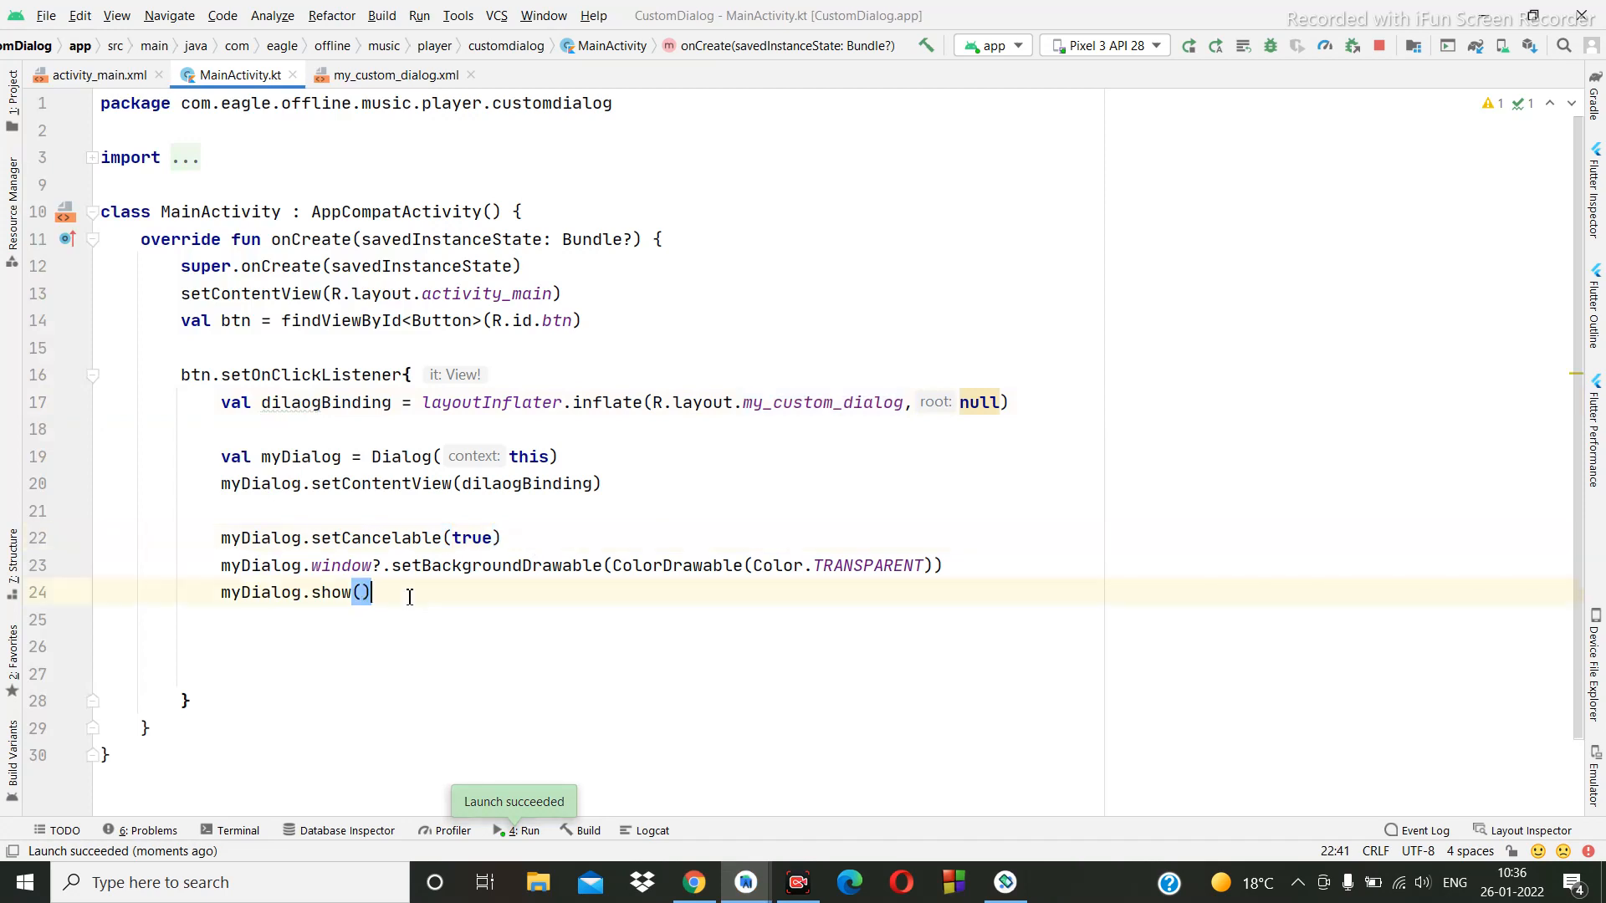
key("Return")
key("Return")
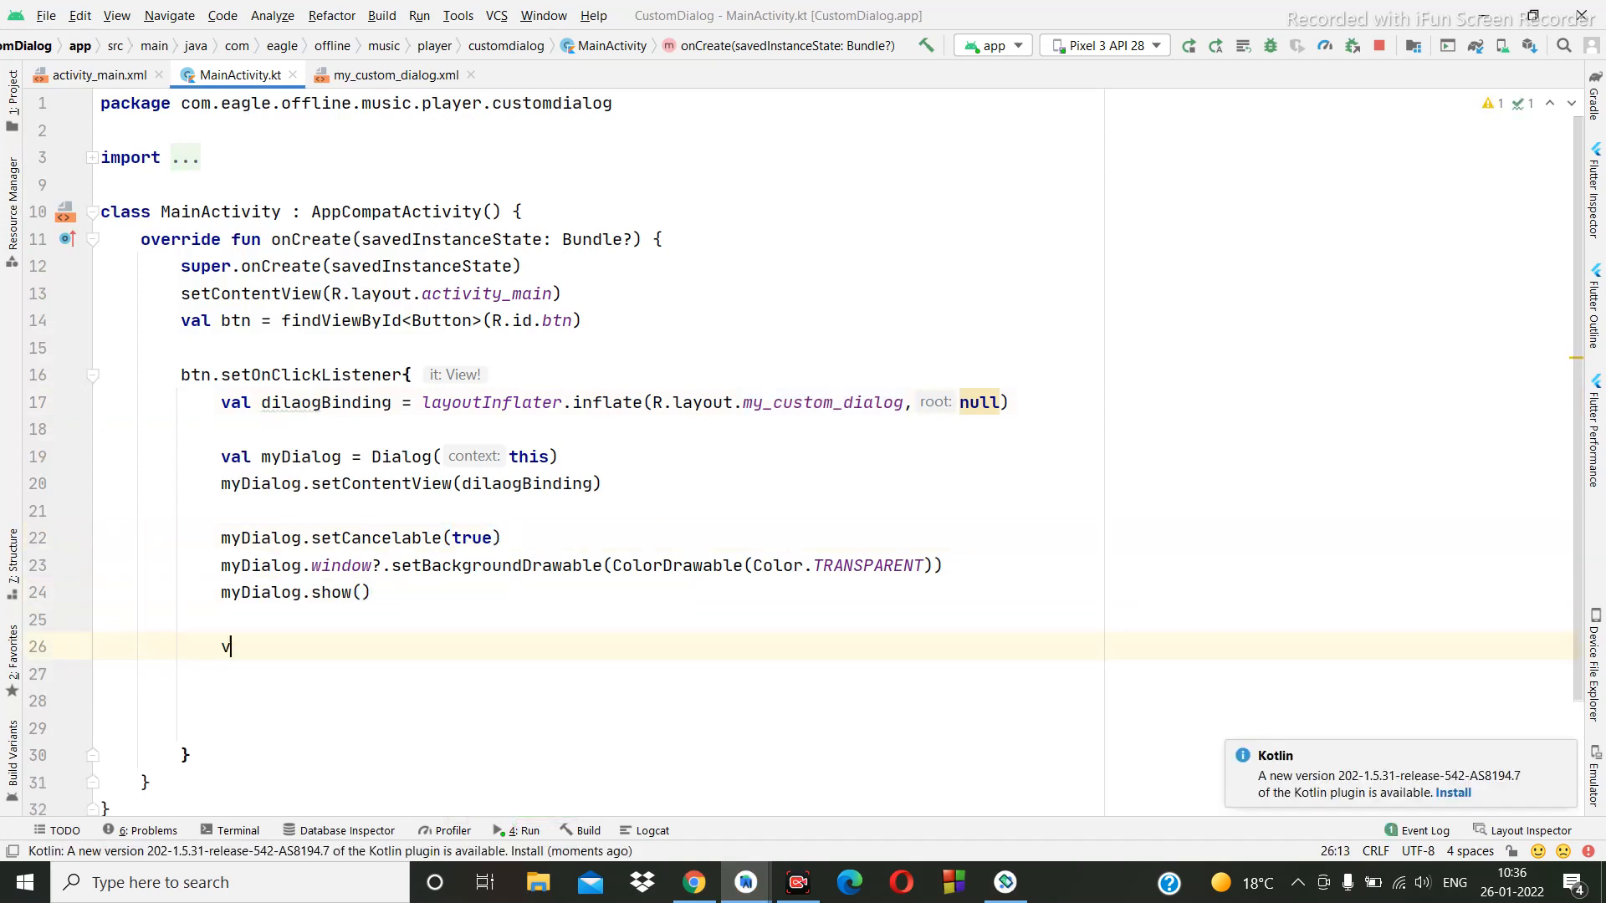
type("val ")
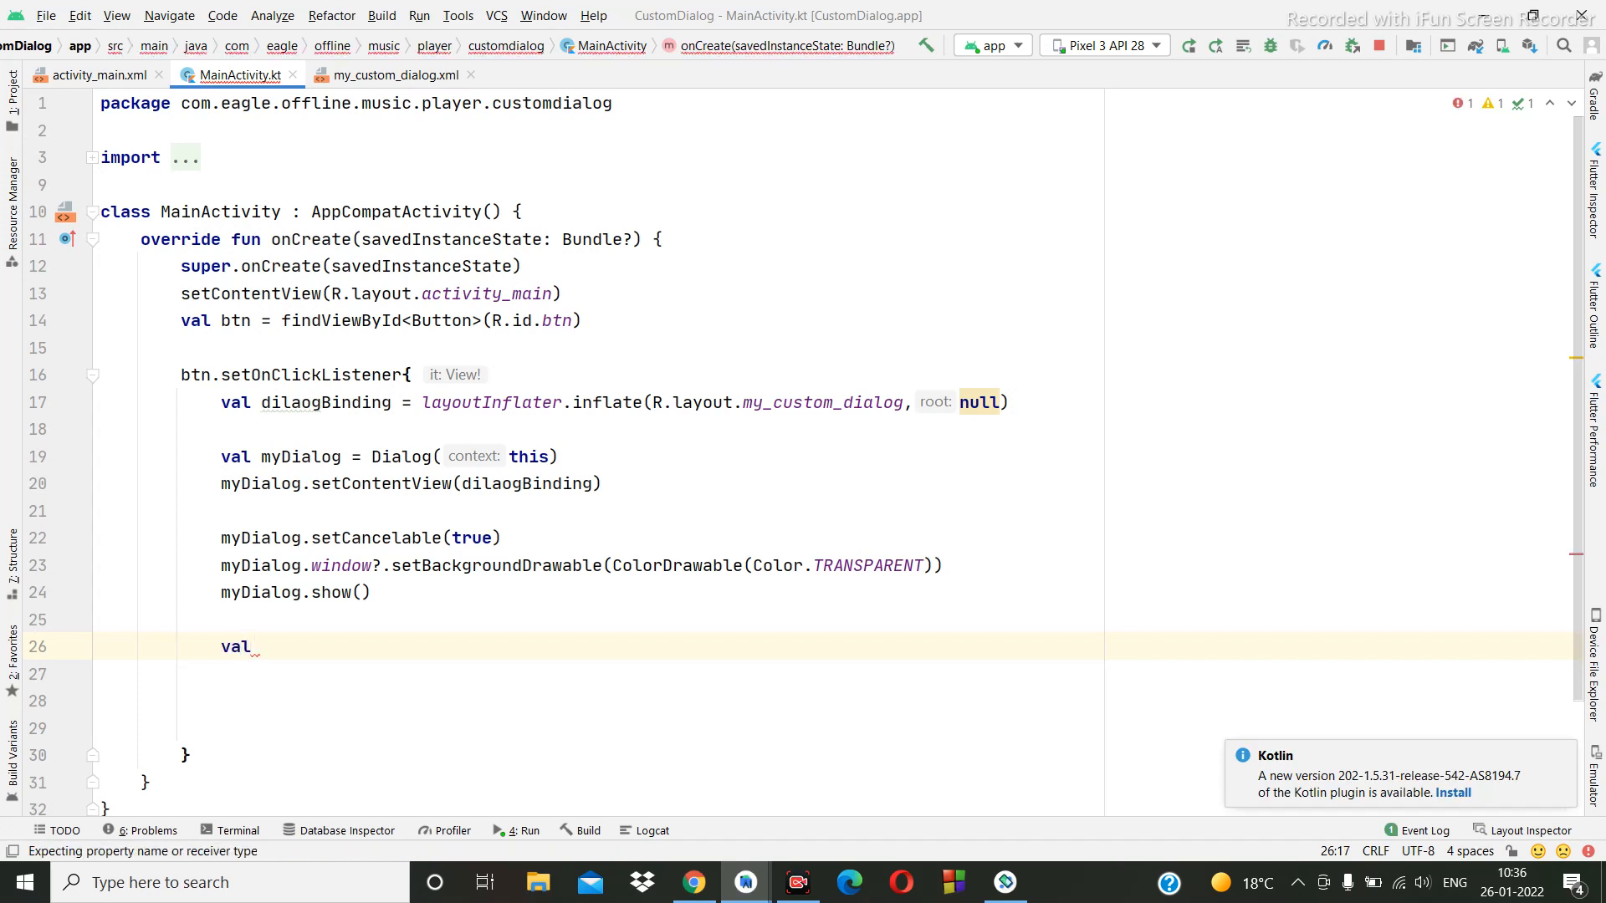
type("yes")
type("btn ")
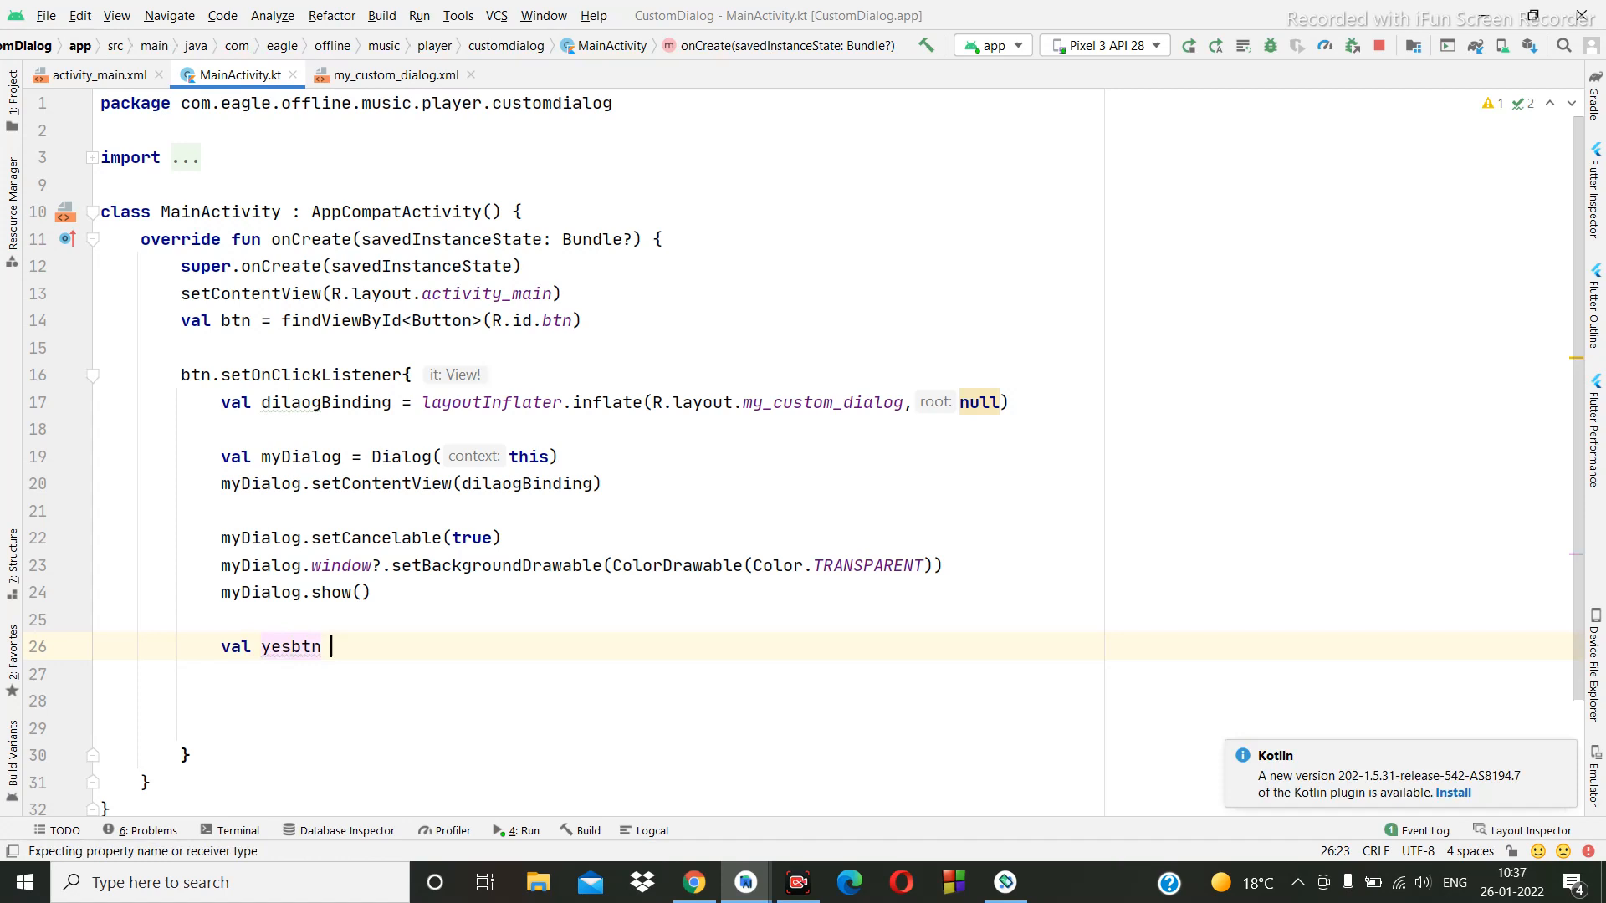
type("= d")
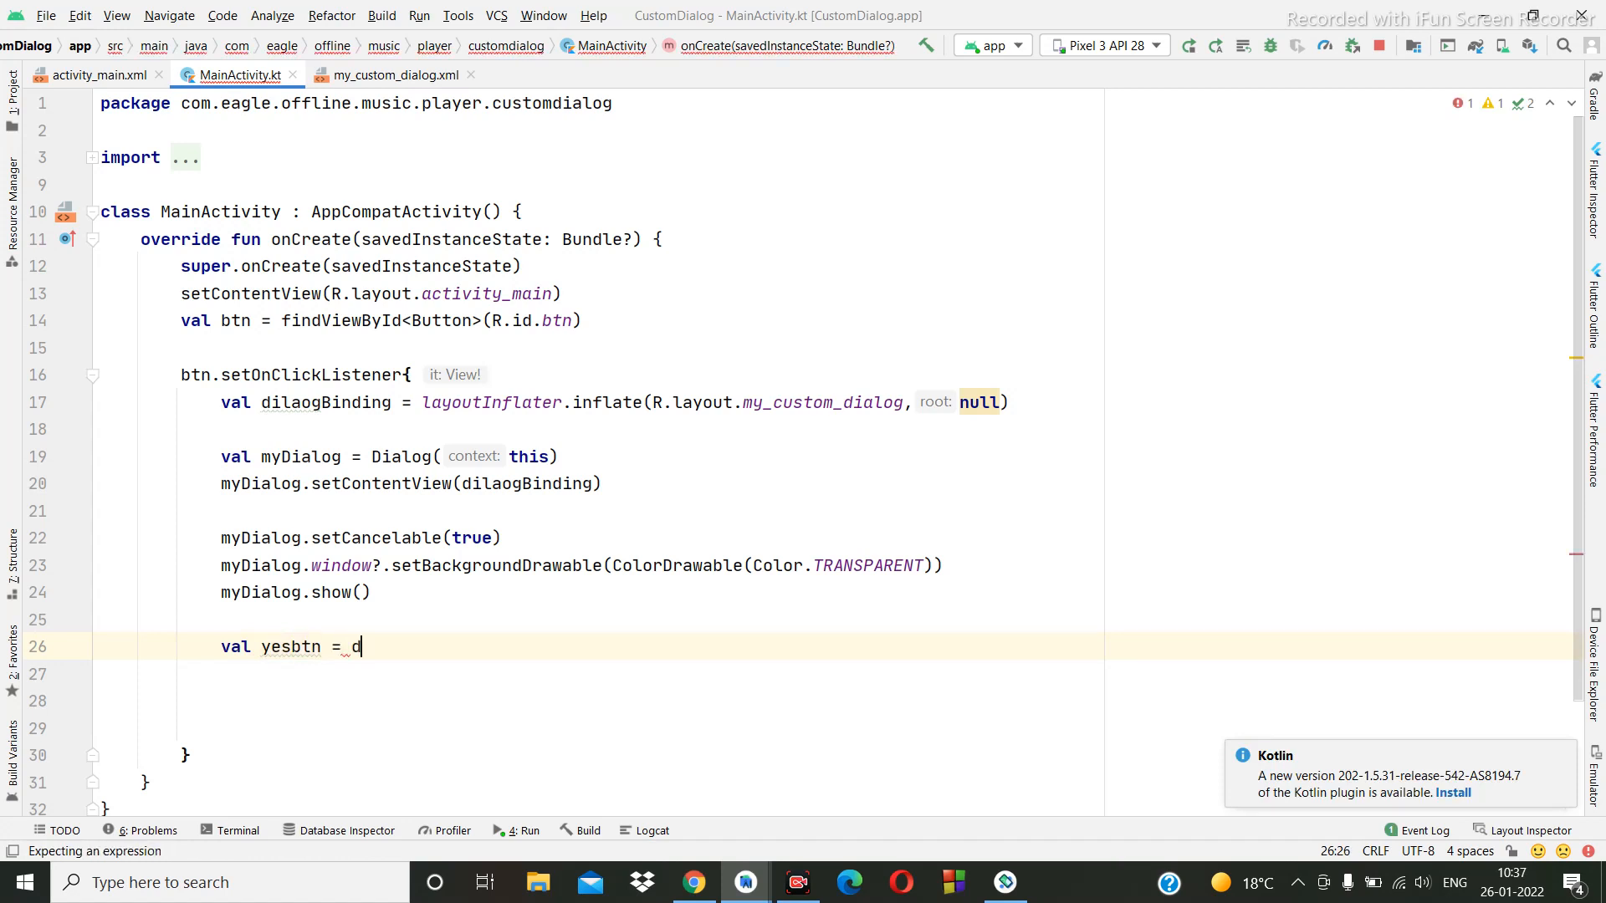
key("ctrl+space")
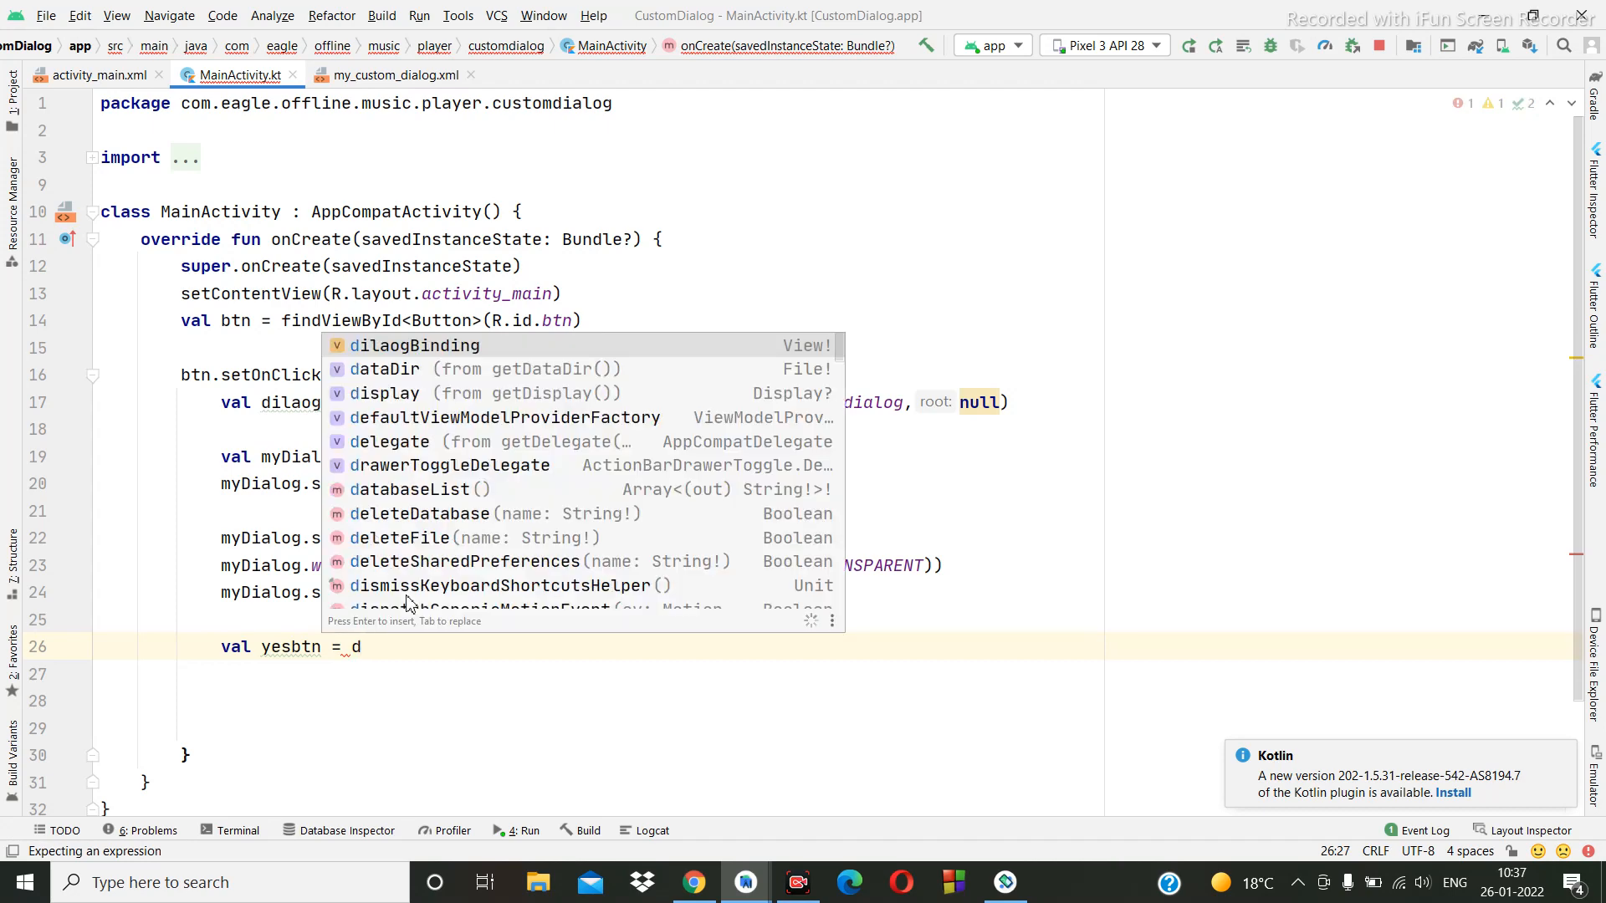
key("Return")
type(".")
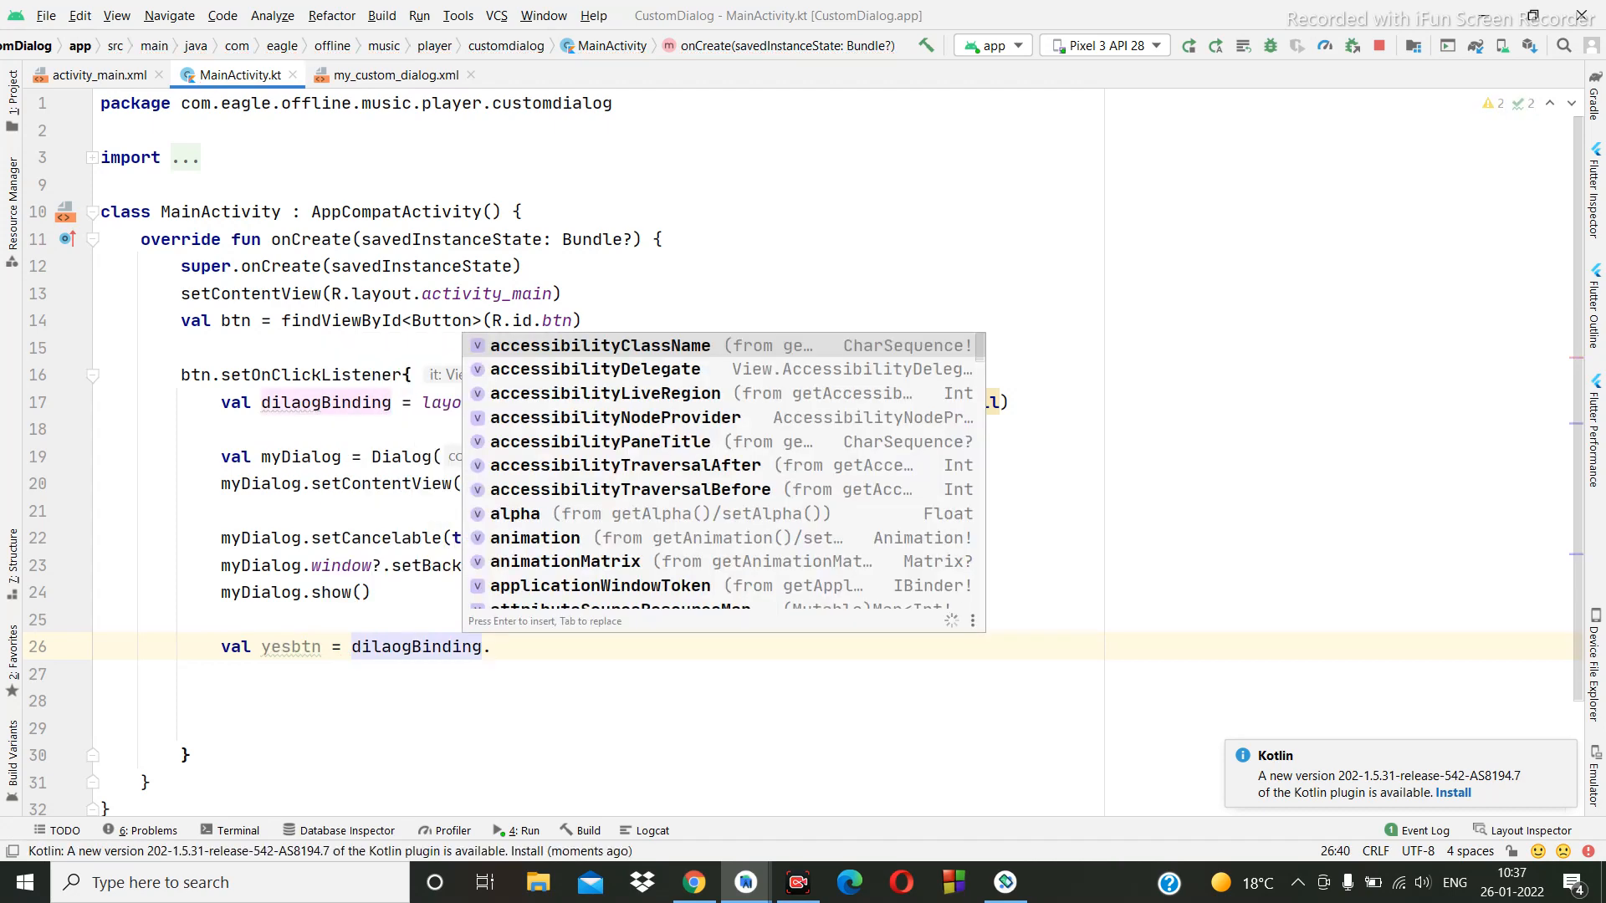
type("f")
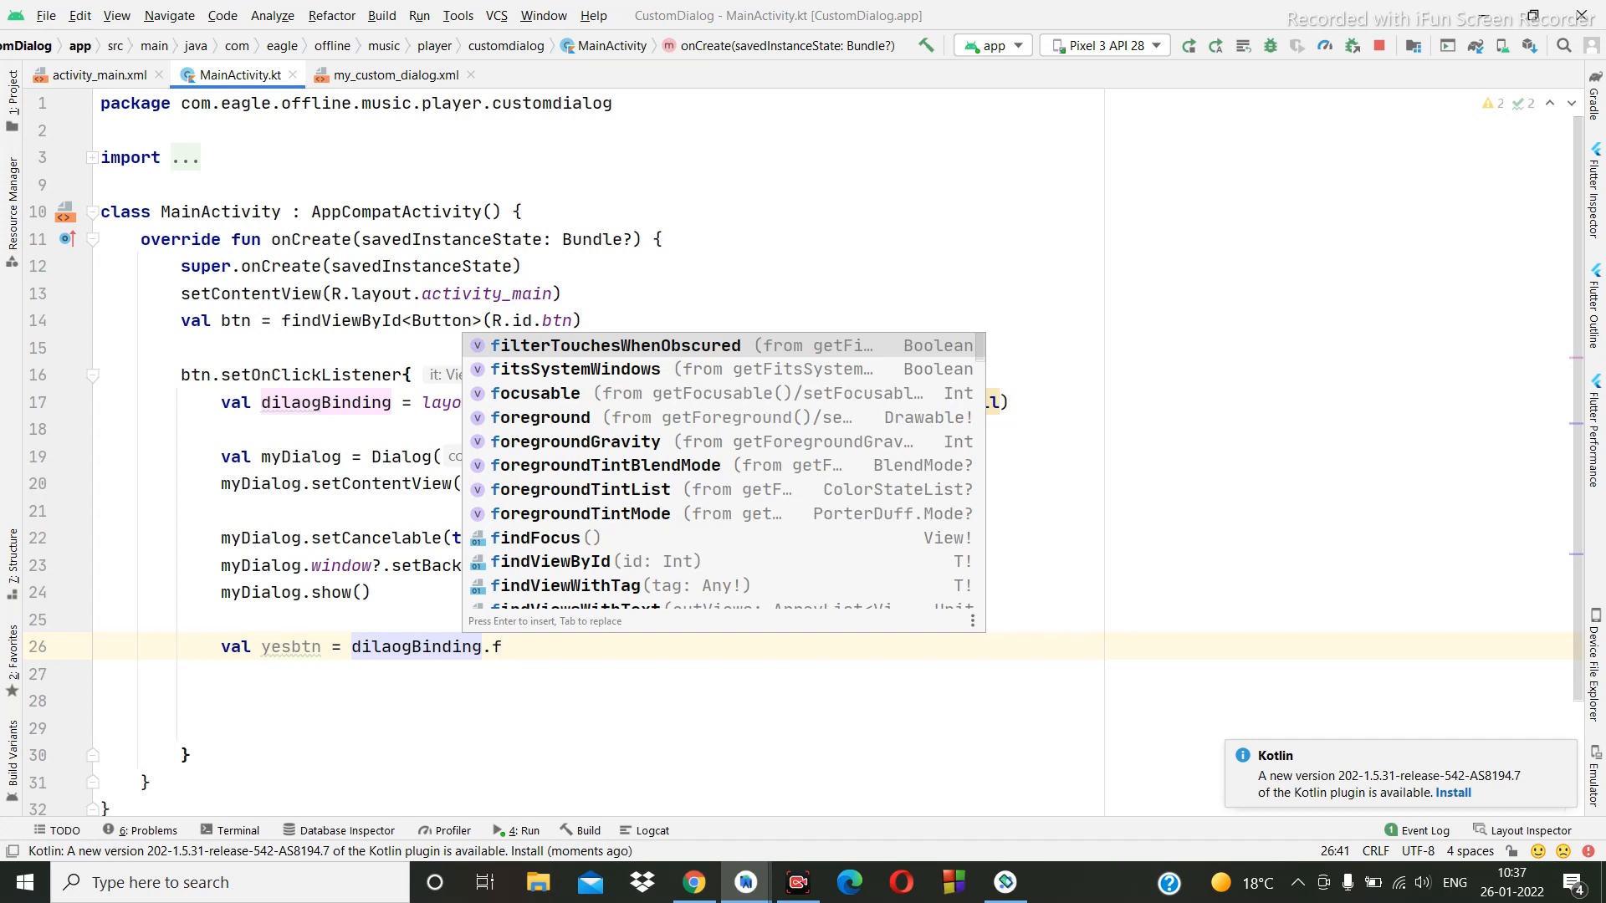
key("Down")
key("Down")
key("Down")
key("Down")
key("Down")
key("Return")
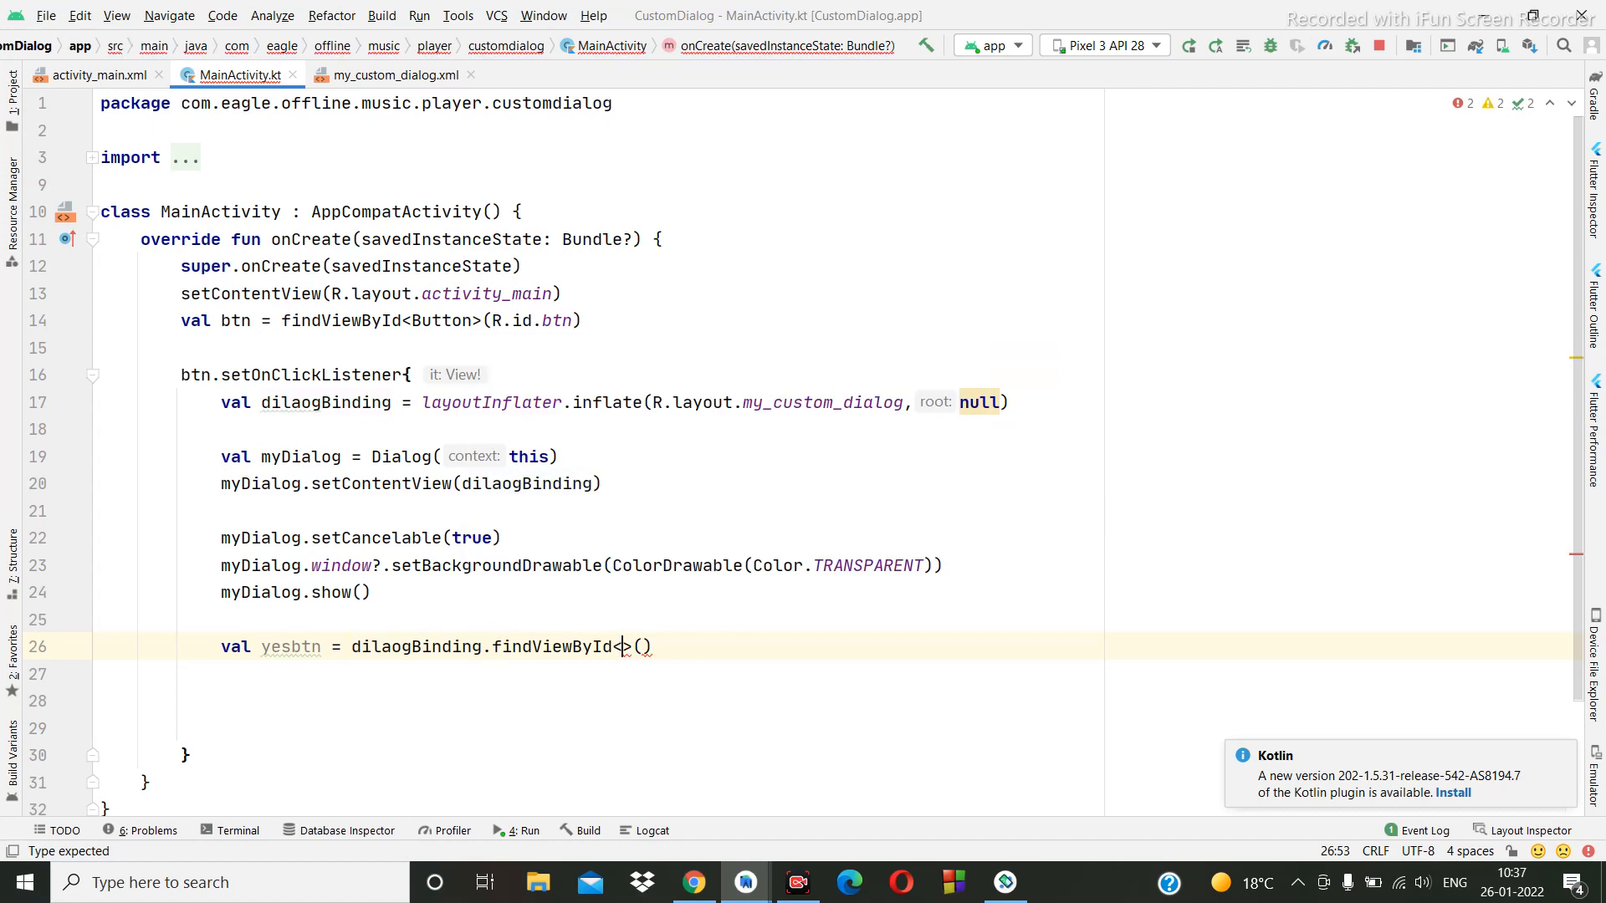
type("T")
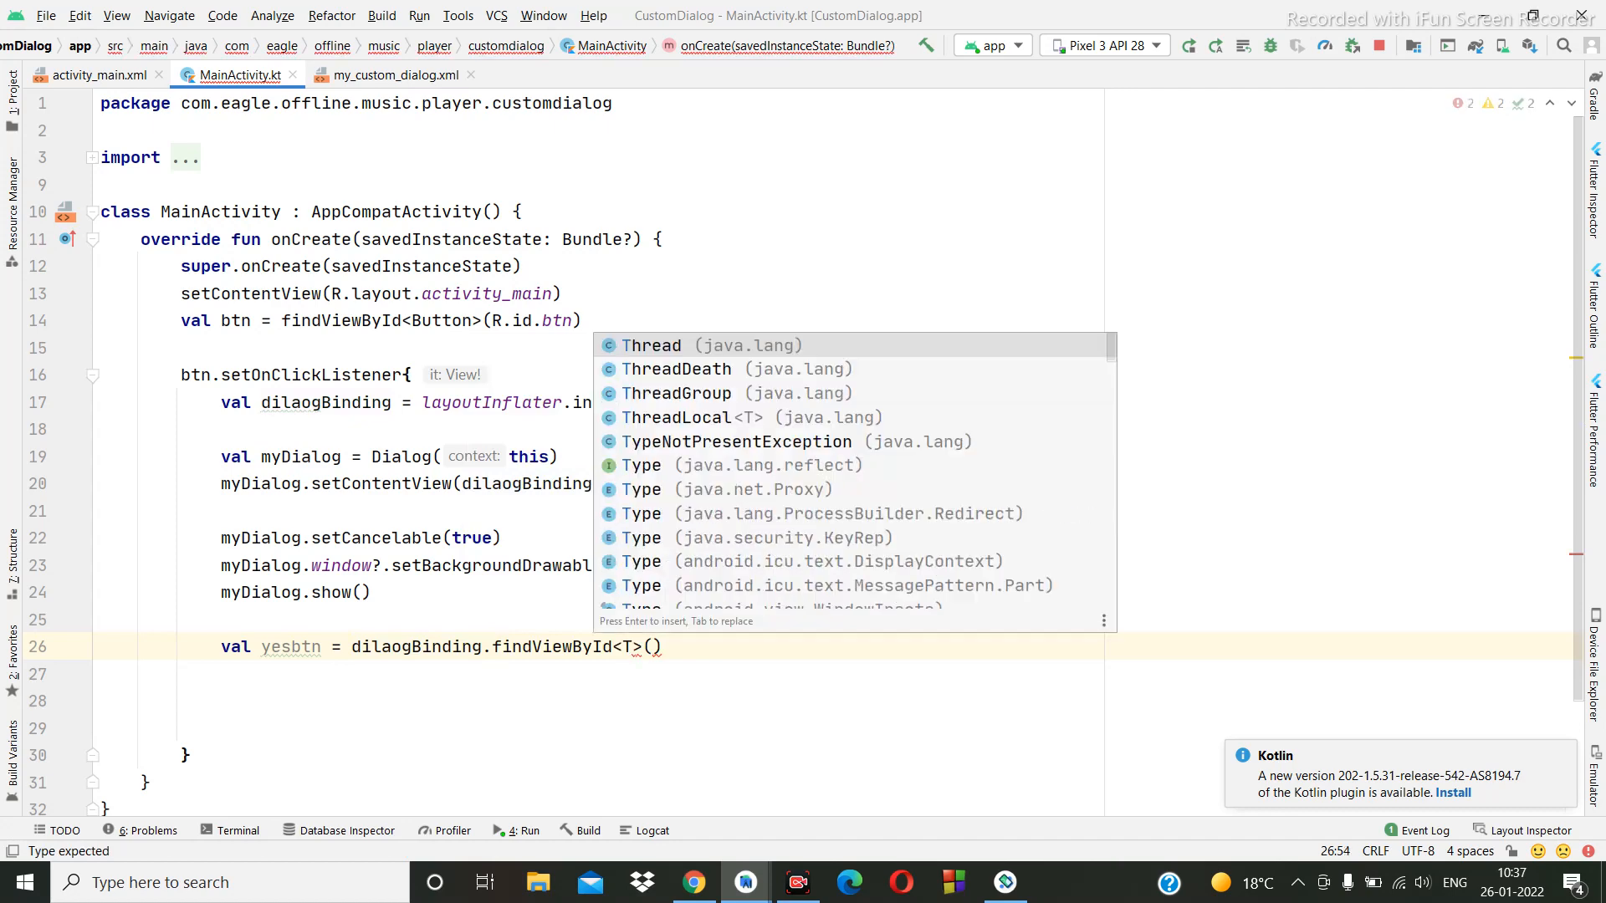
type("ex")
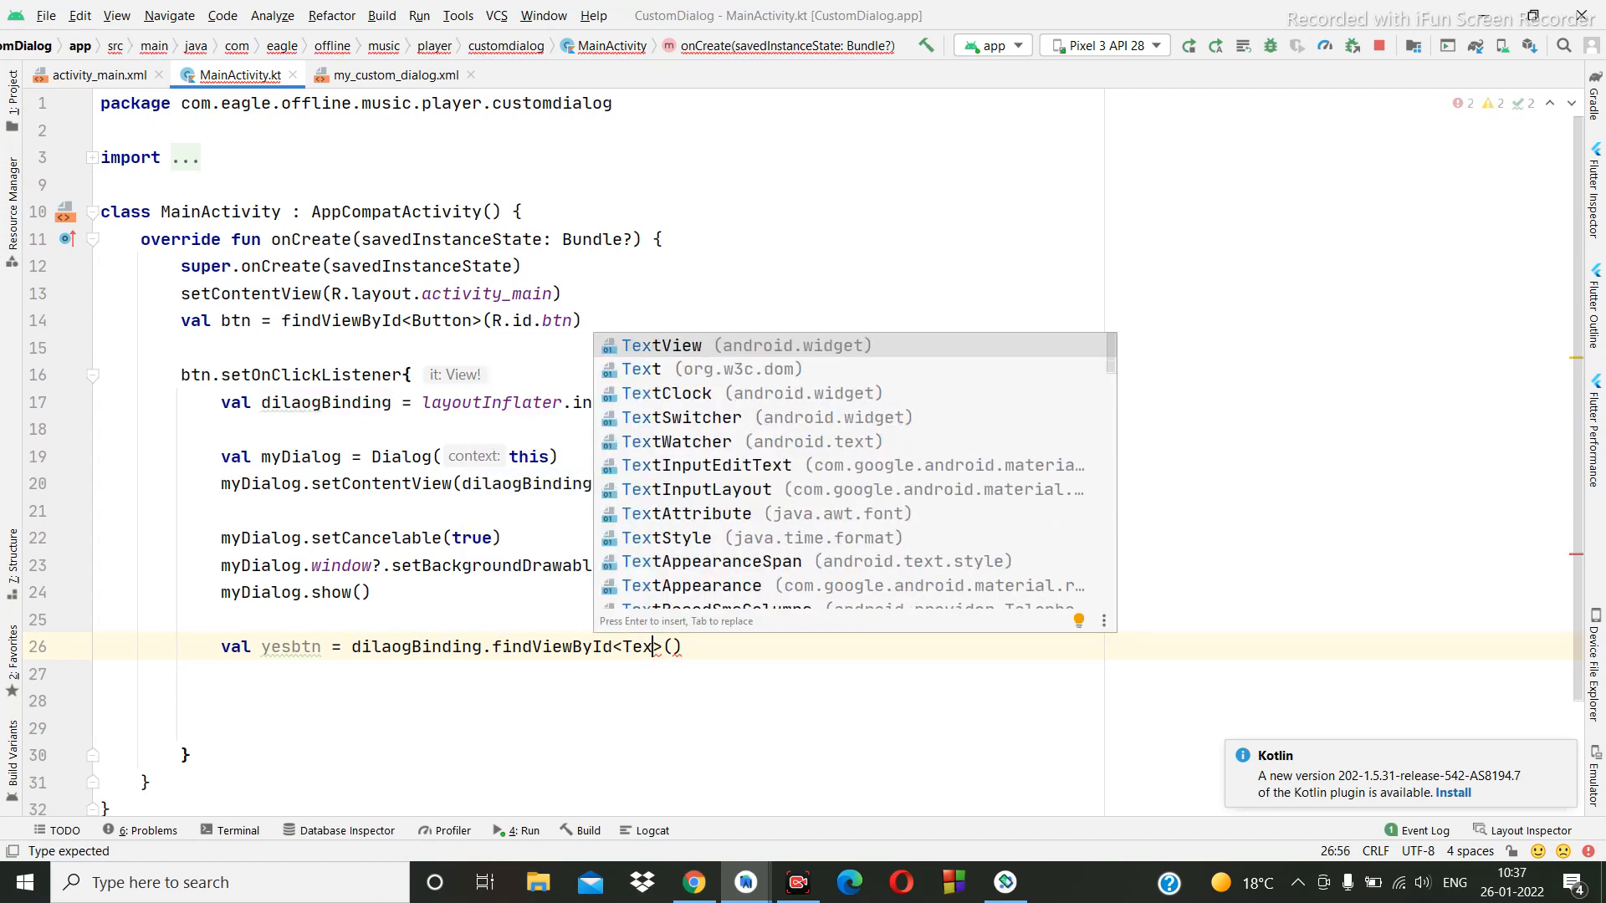
Complete it as findViewById<Button>(R.id.alert_yes) and start a new line.
key("BackSpace")
key("BackSpace")
key("BackSpace")
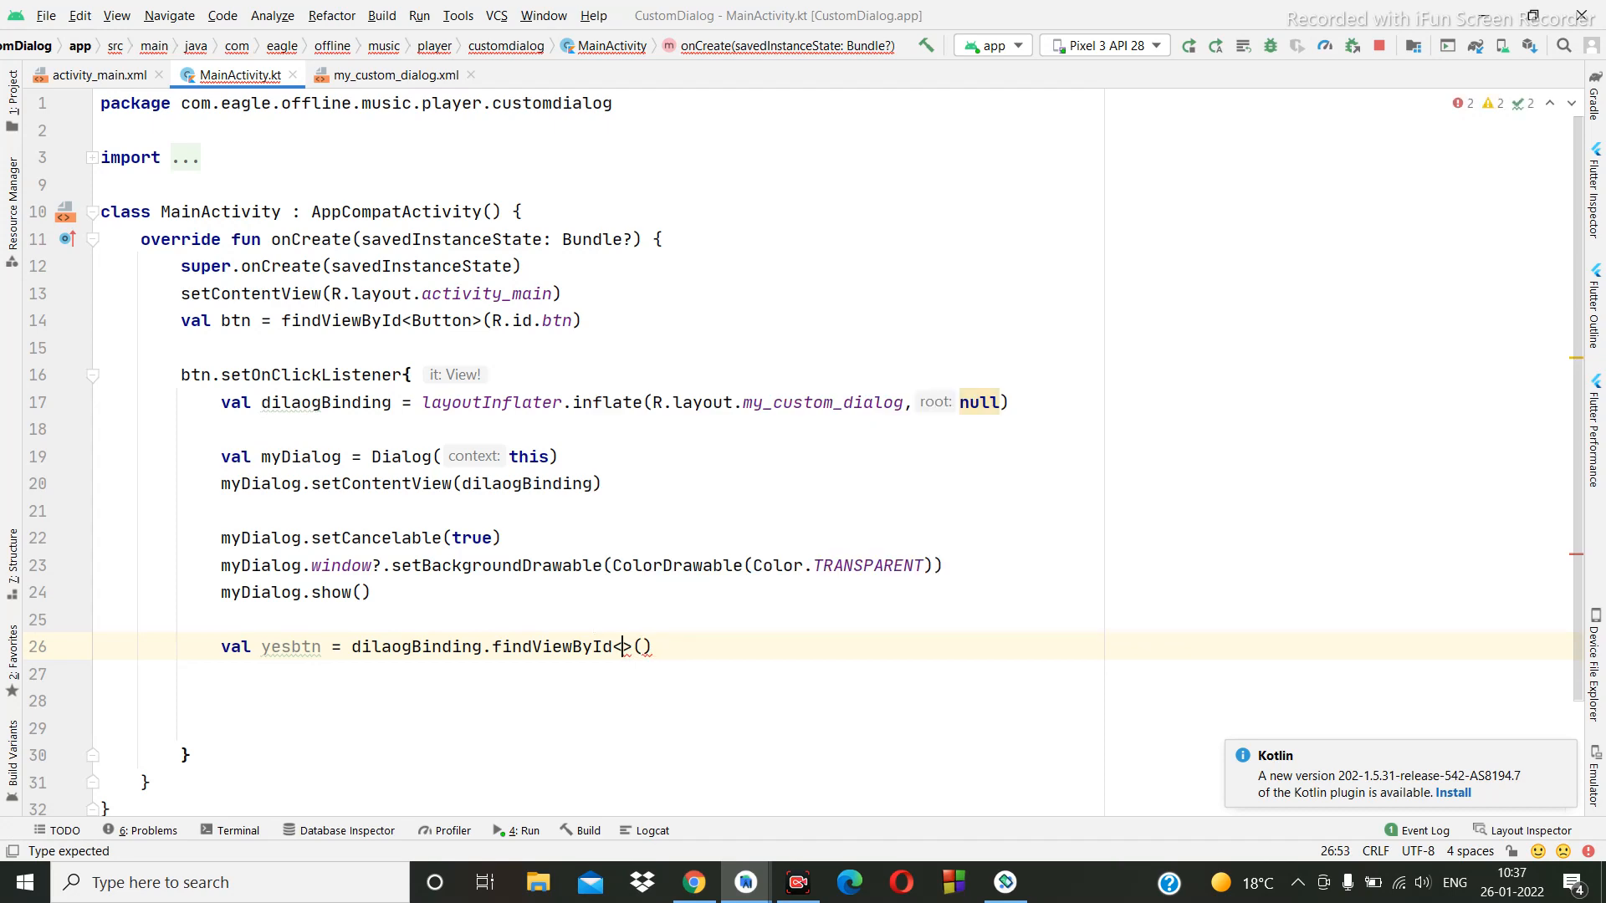
type("V")
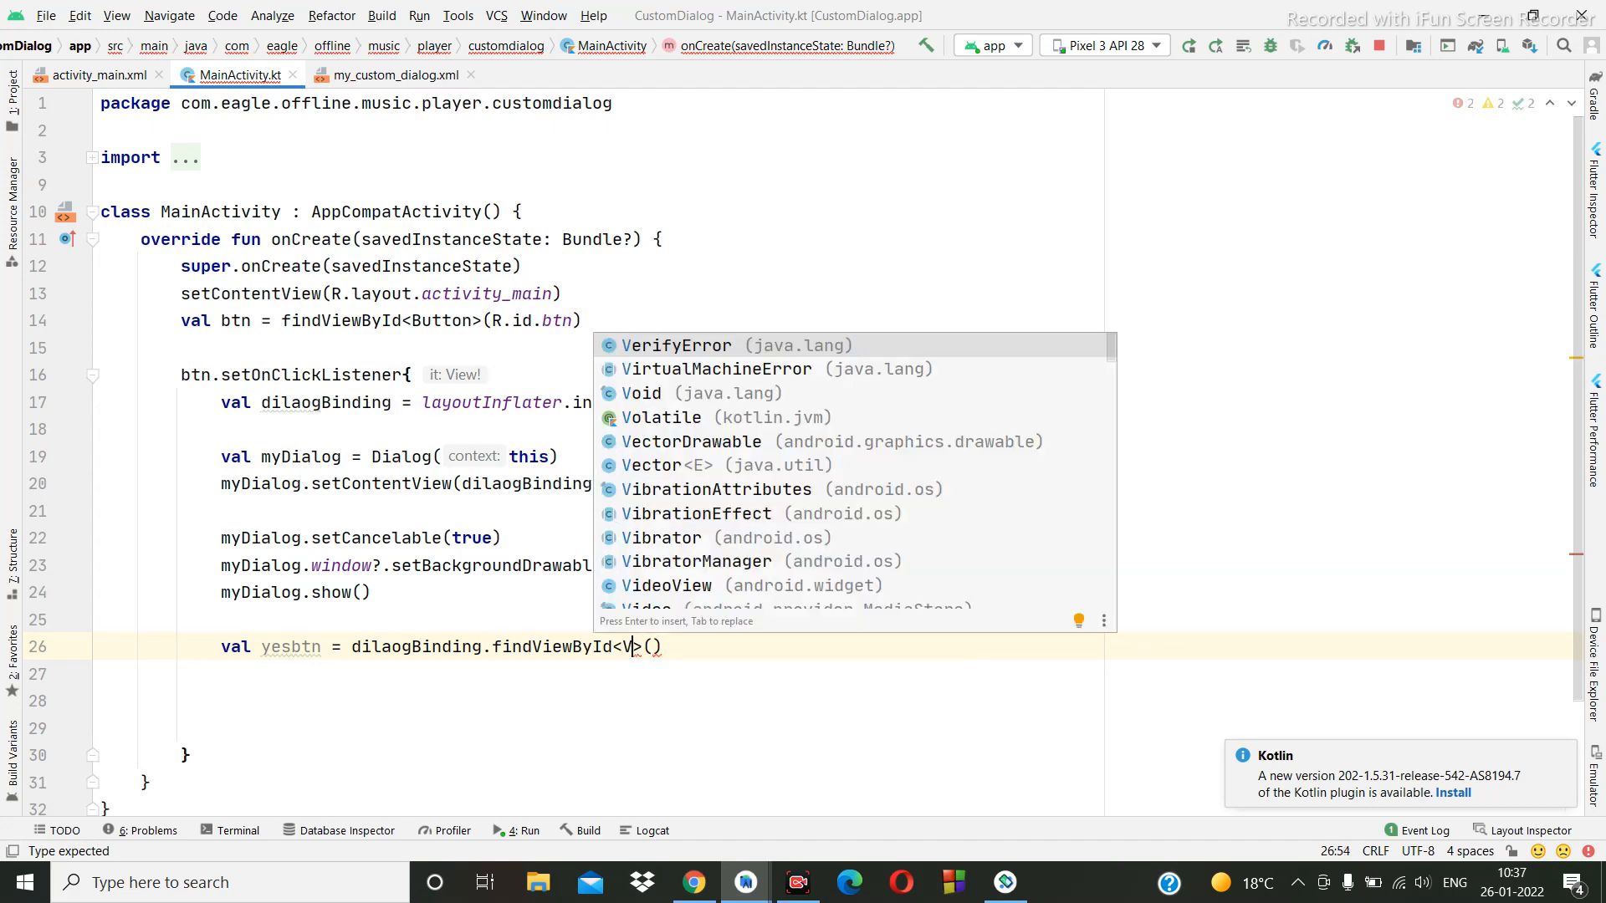
key("BackSpace")
type("B")
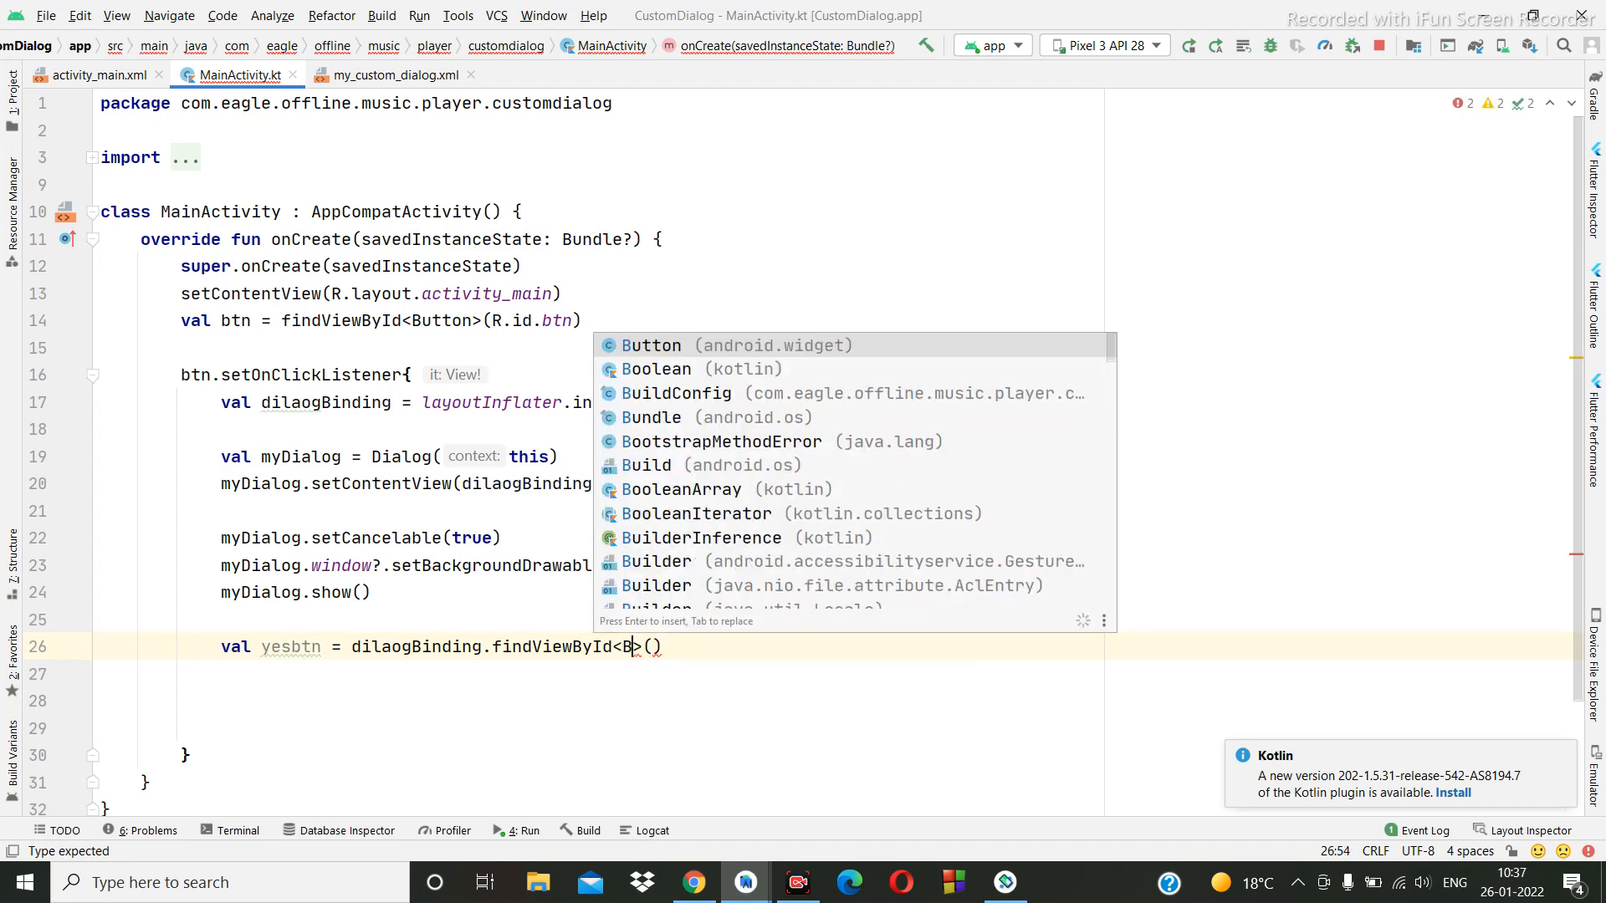
key("Return")
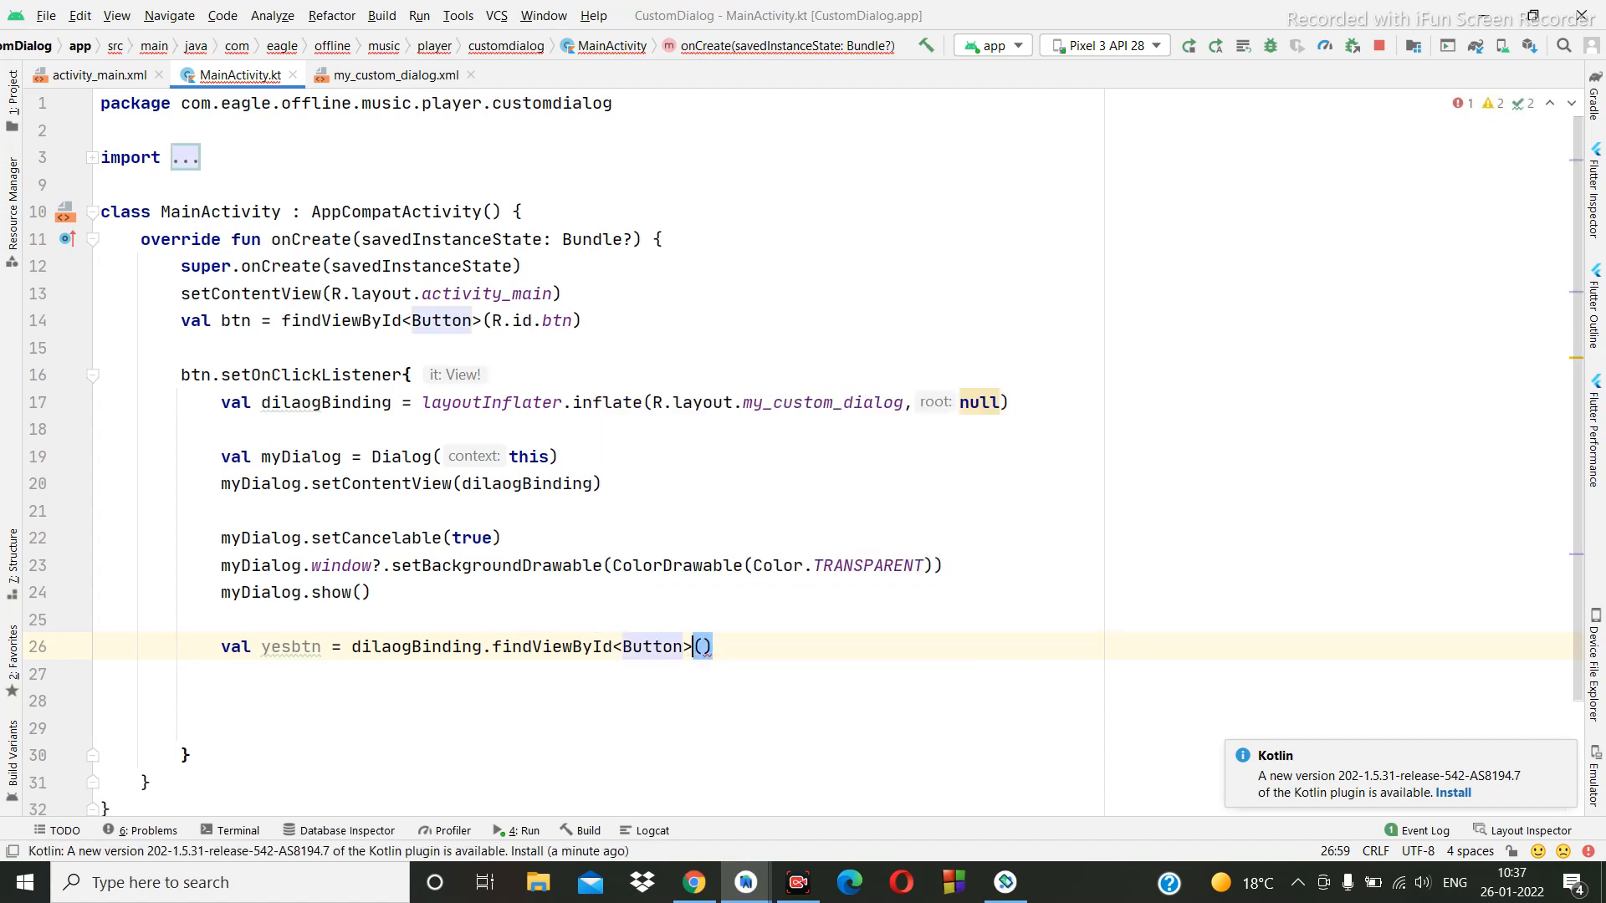
key("Right")
key("Right")
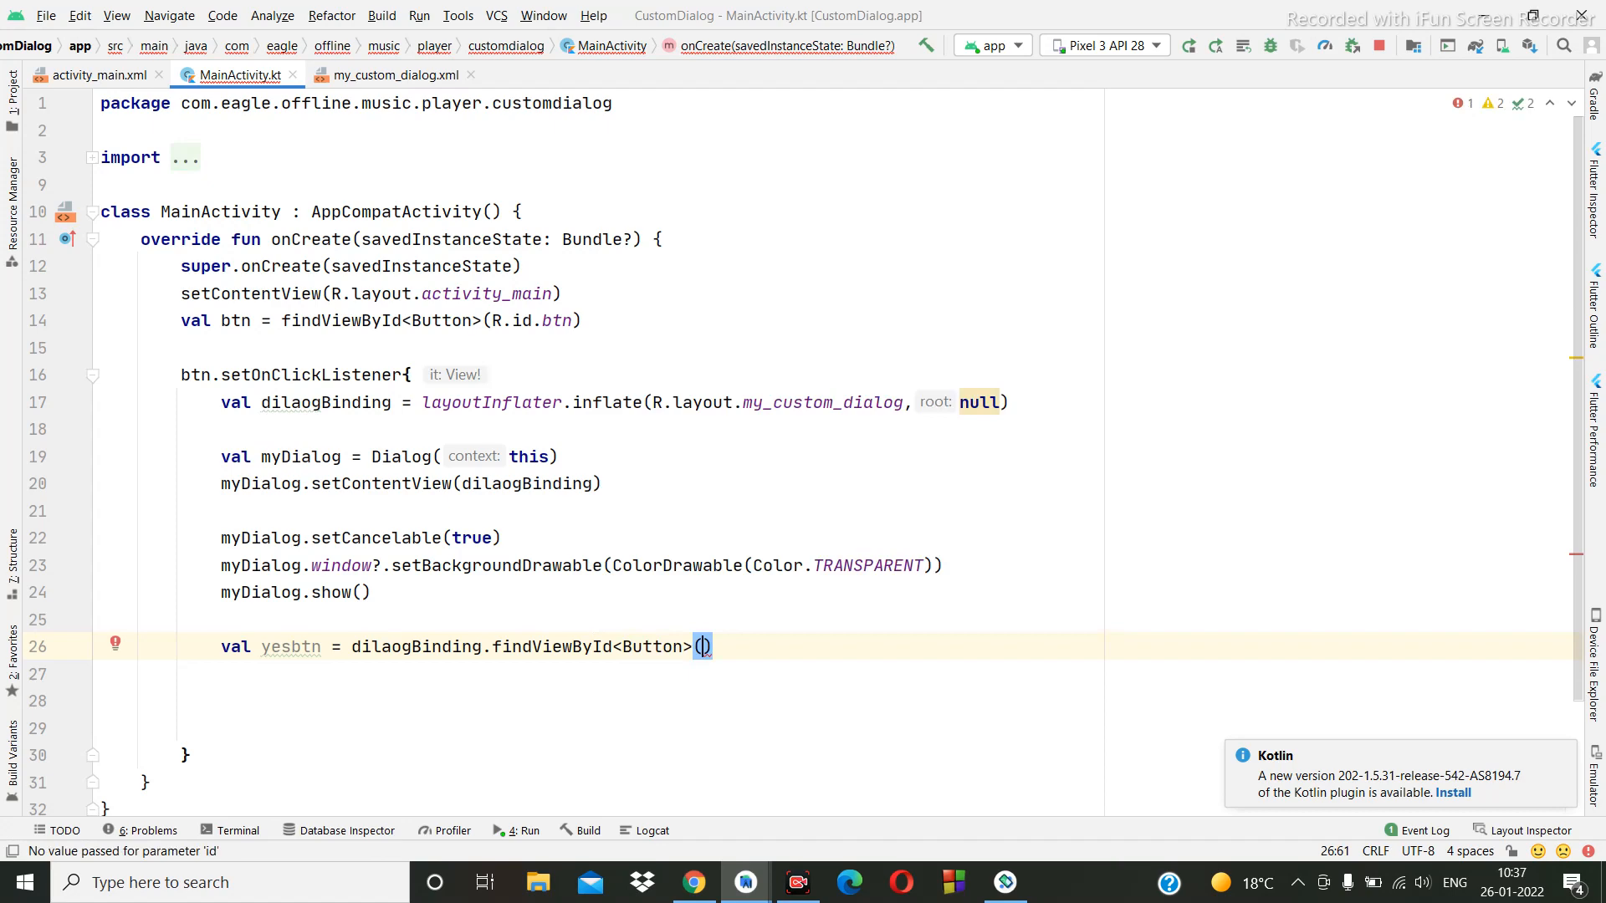
type("R.")
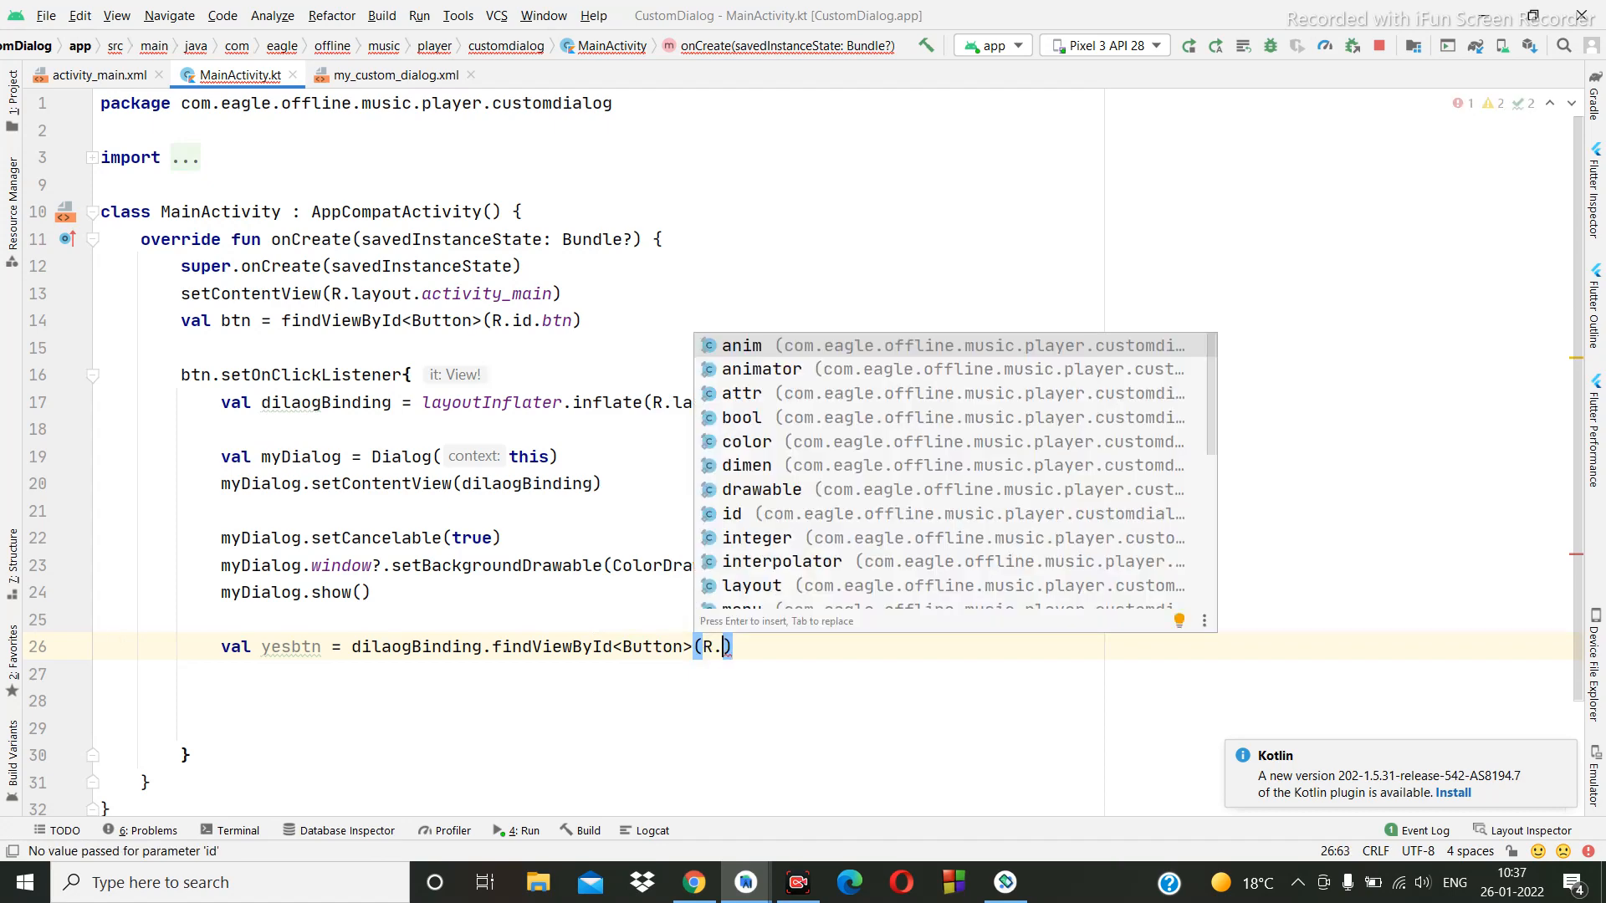
type("id.")
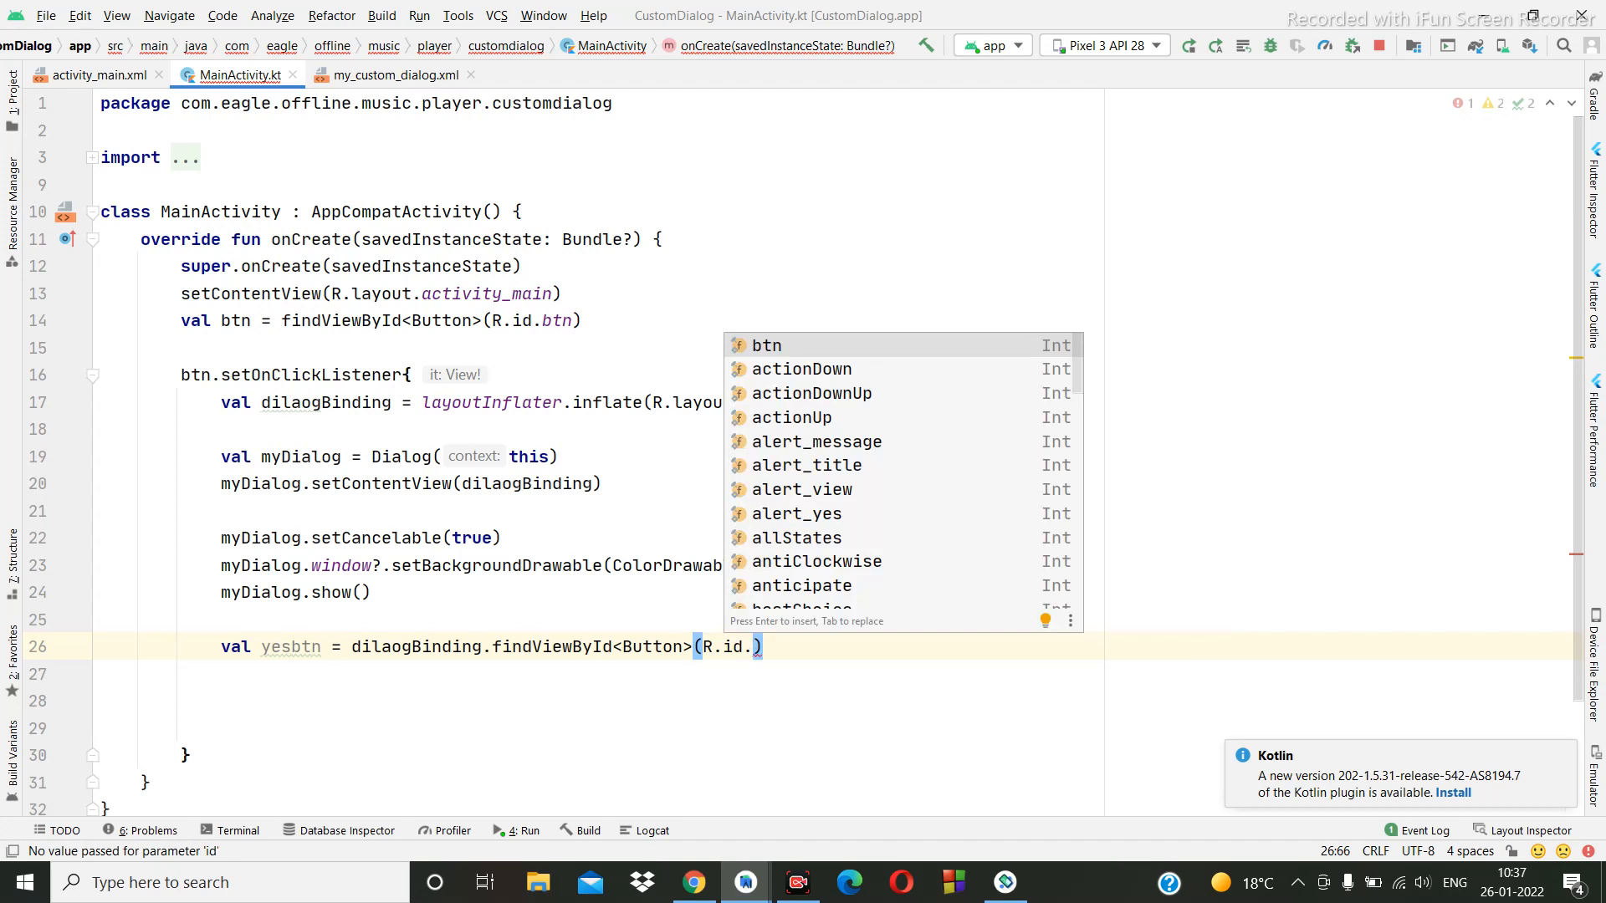
type("a")
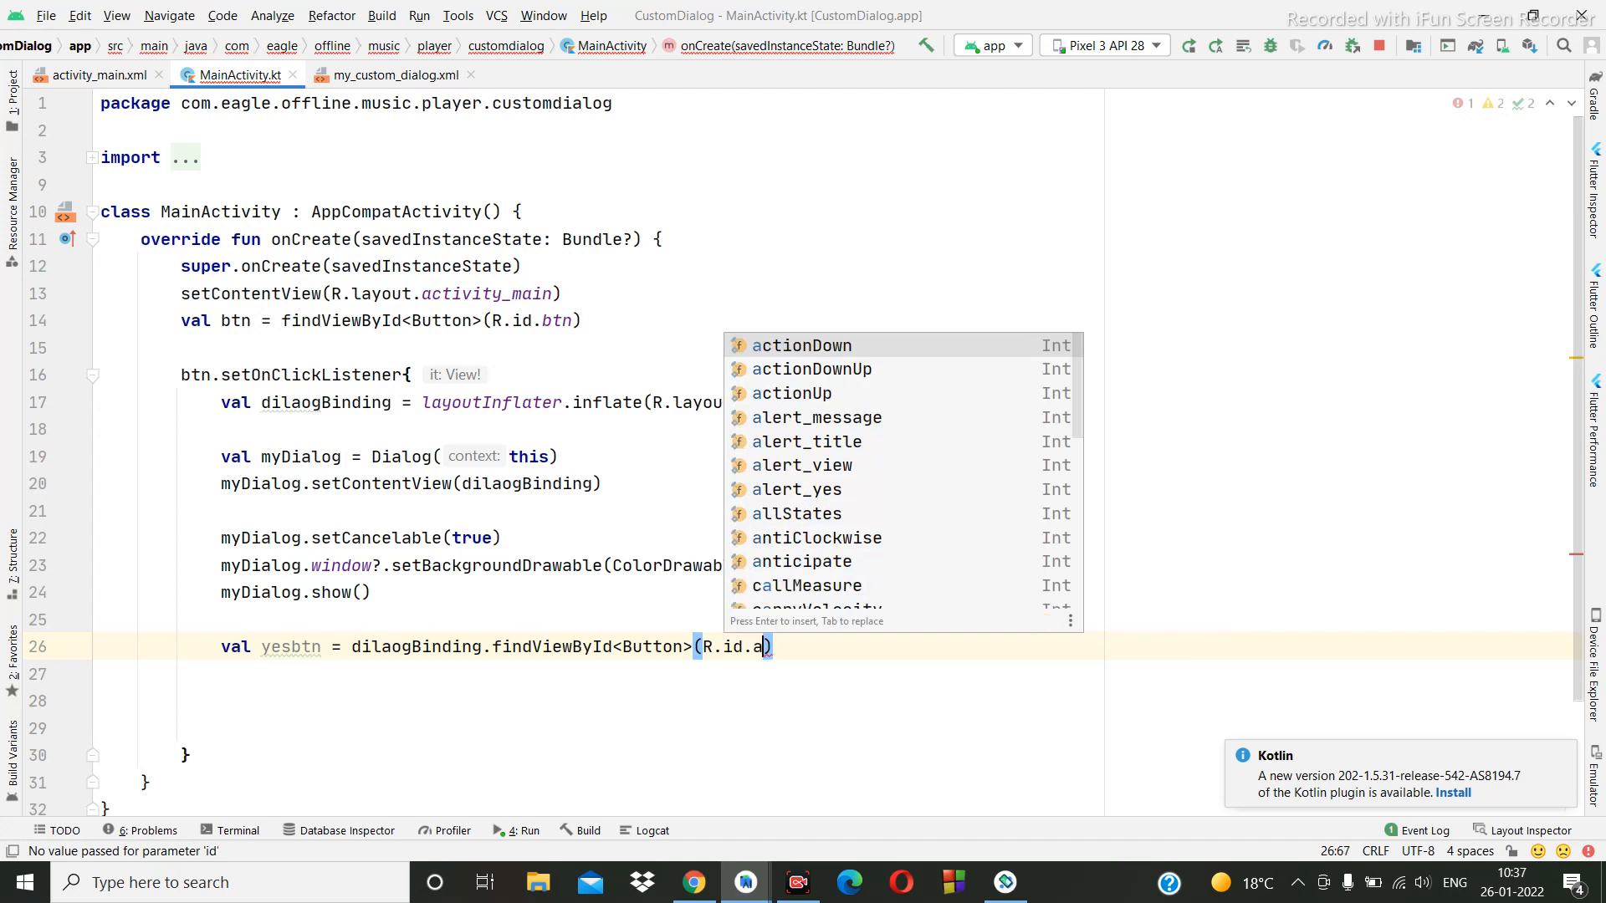
type("le")
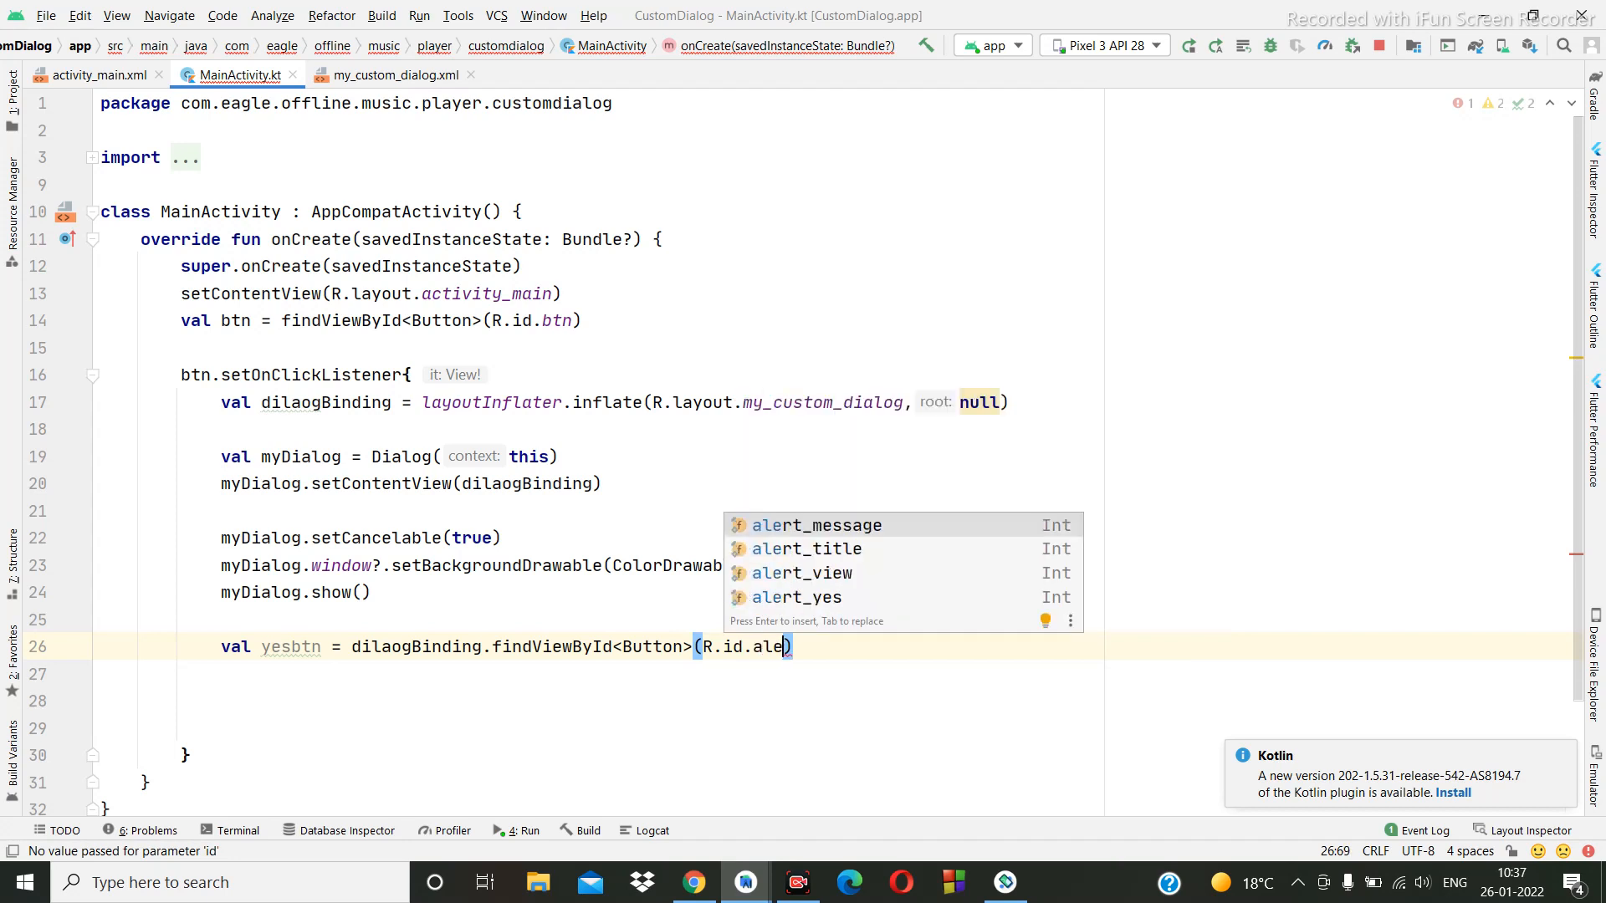
key("Down")
key("Down")
key("Down")
key("Return")
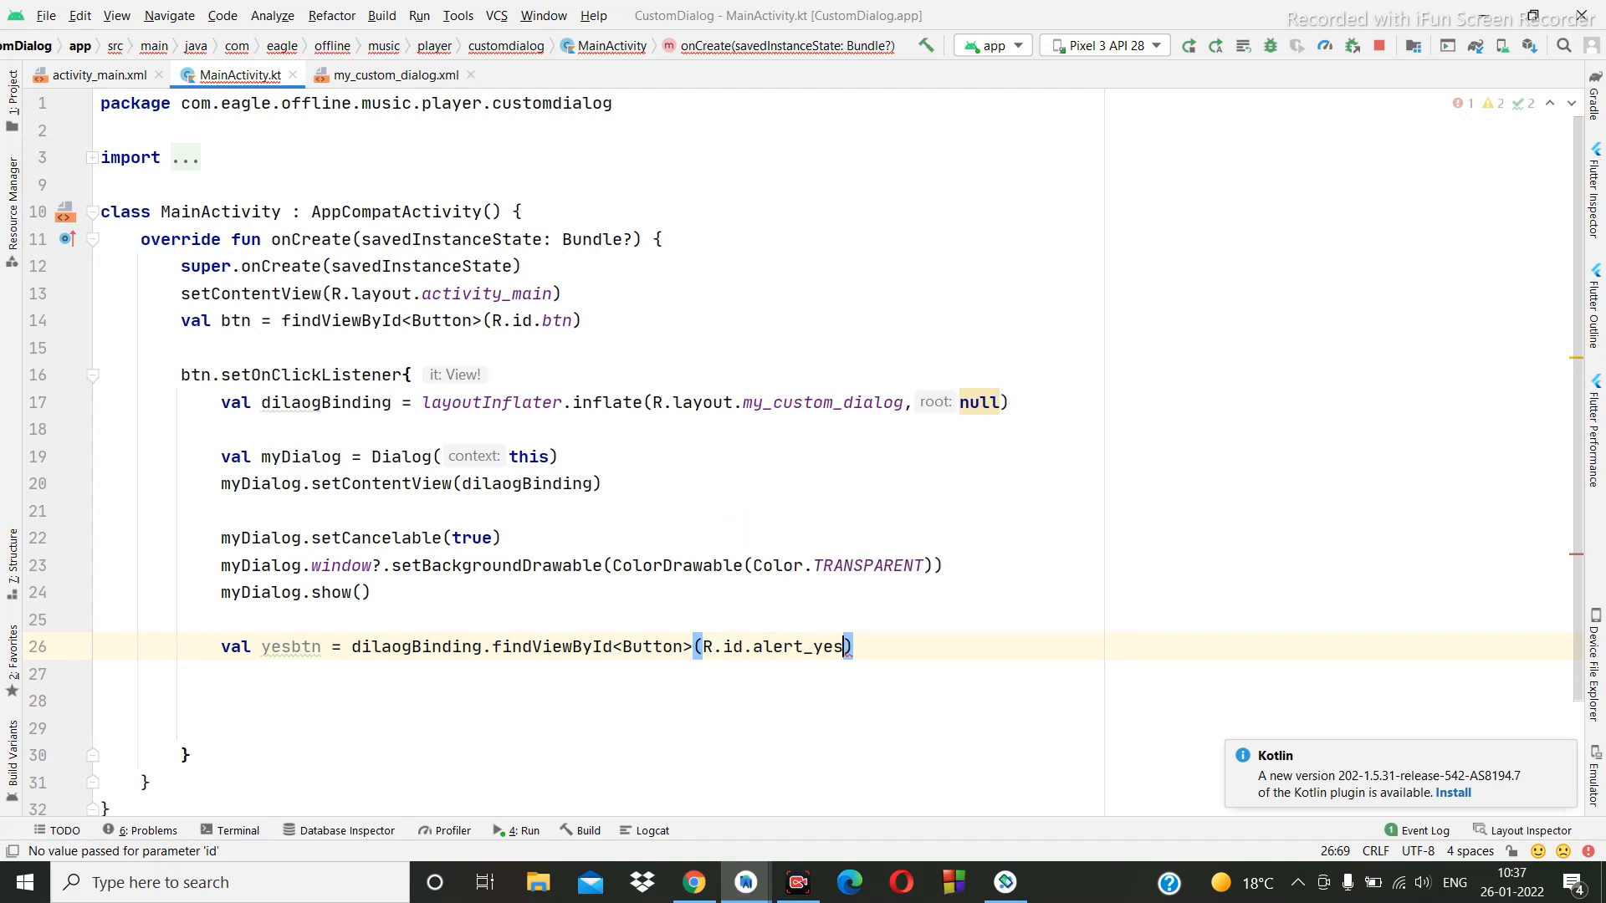
key("shift+Return")
type("y")
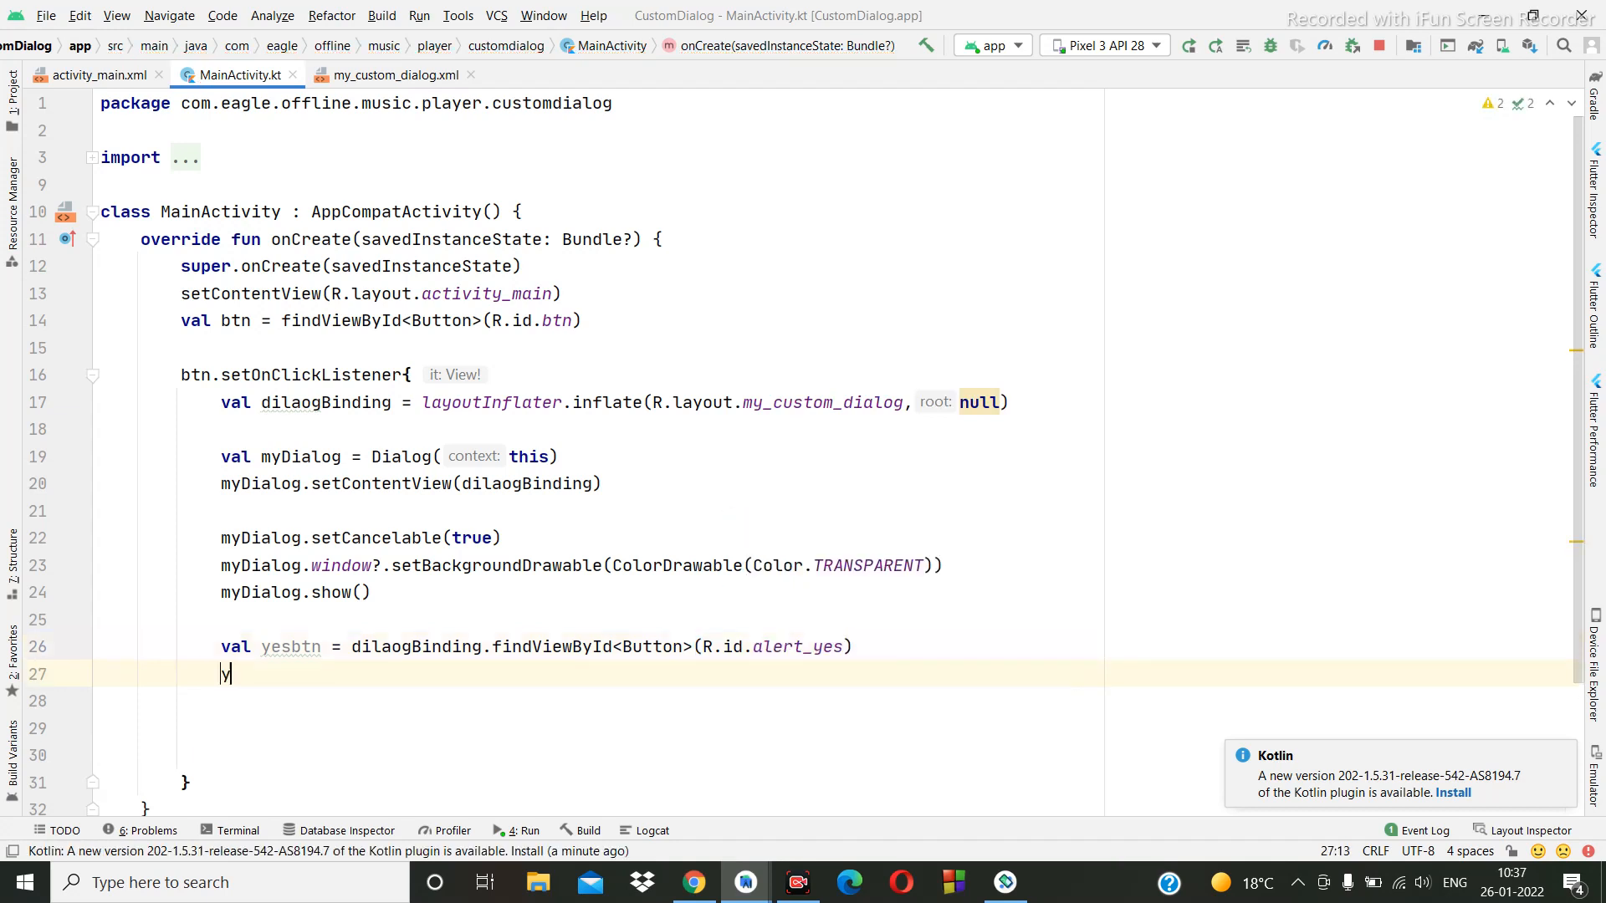
type("es")
Give yesbtn a click listener that calls myDialog.dismiss().
key("Return")
type(".")
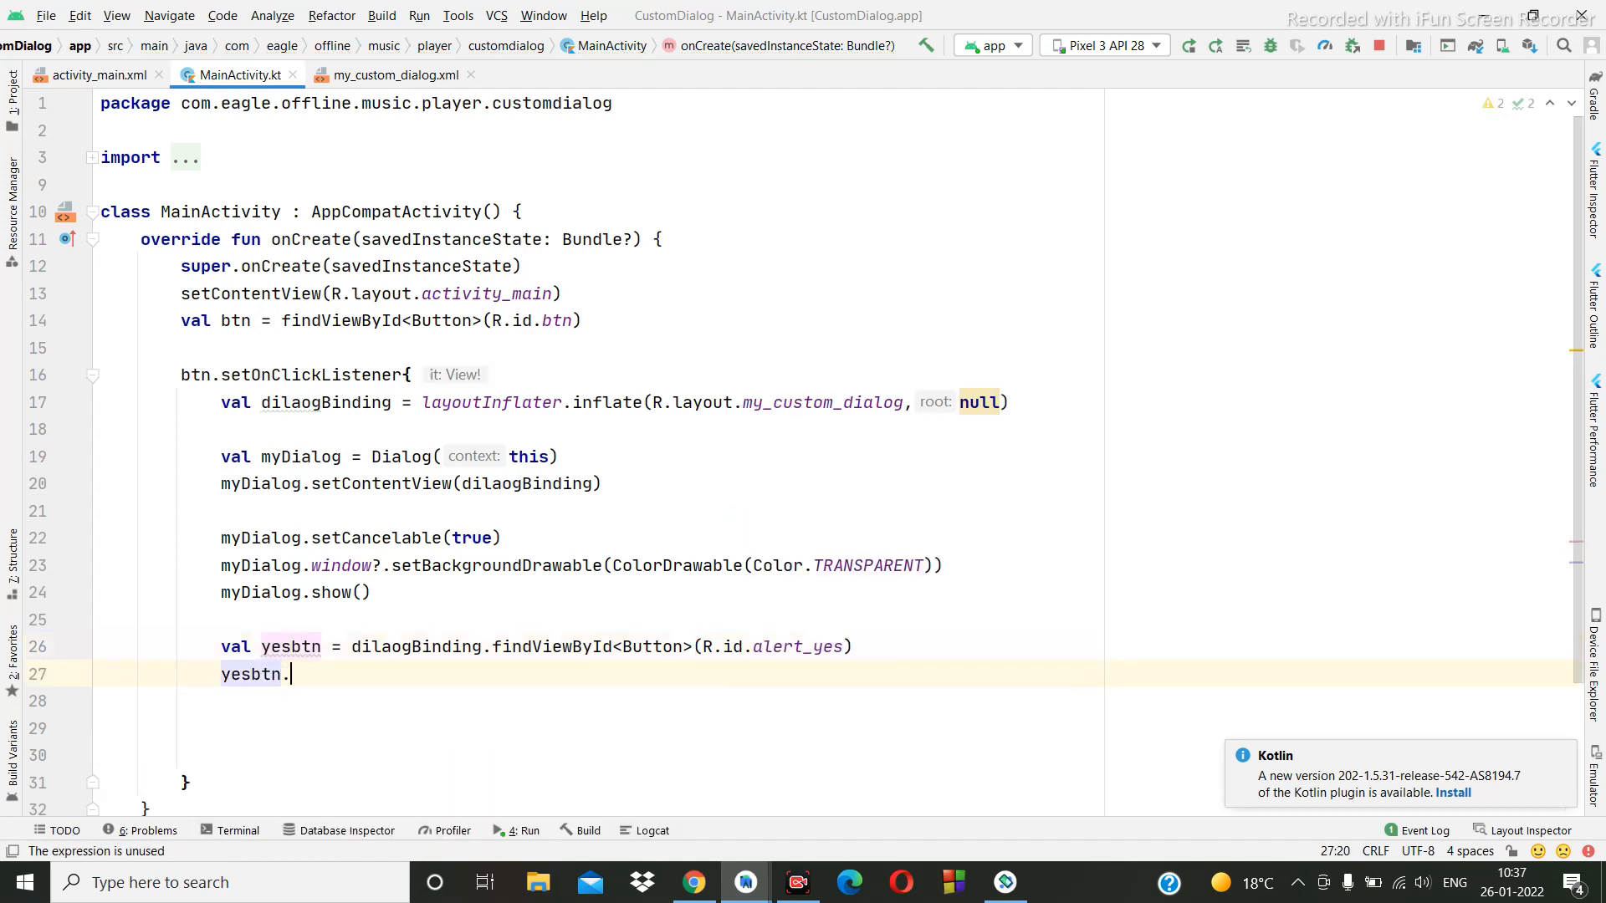
type("set")
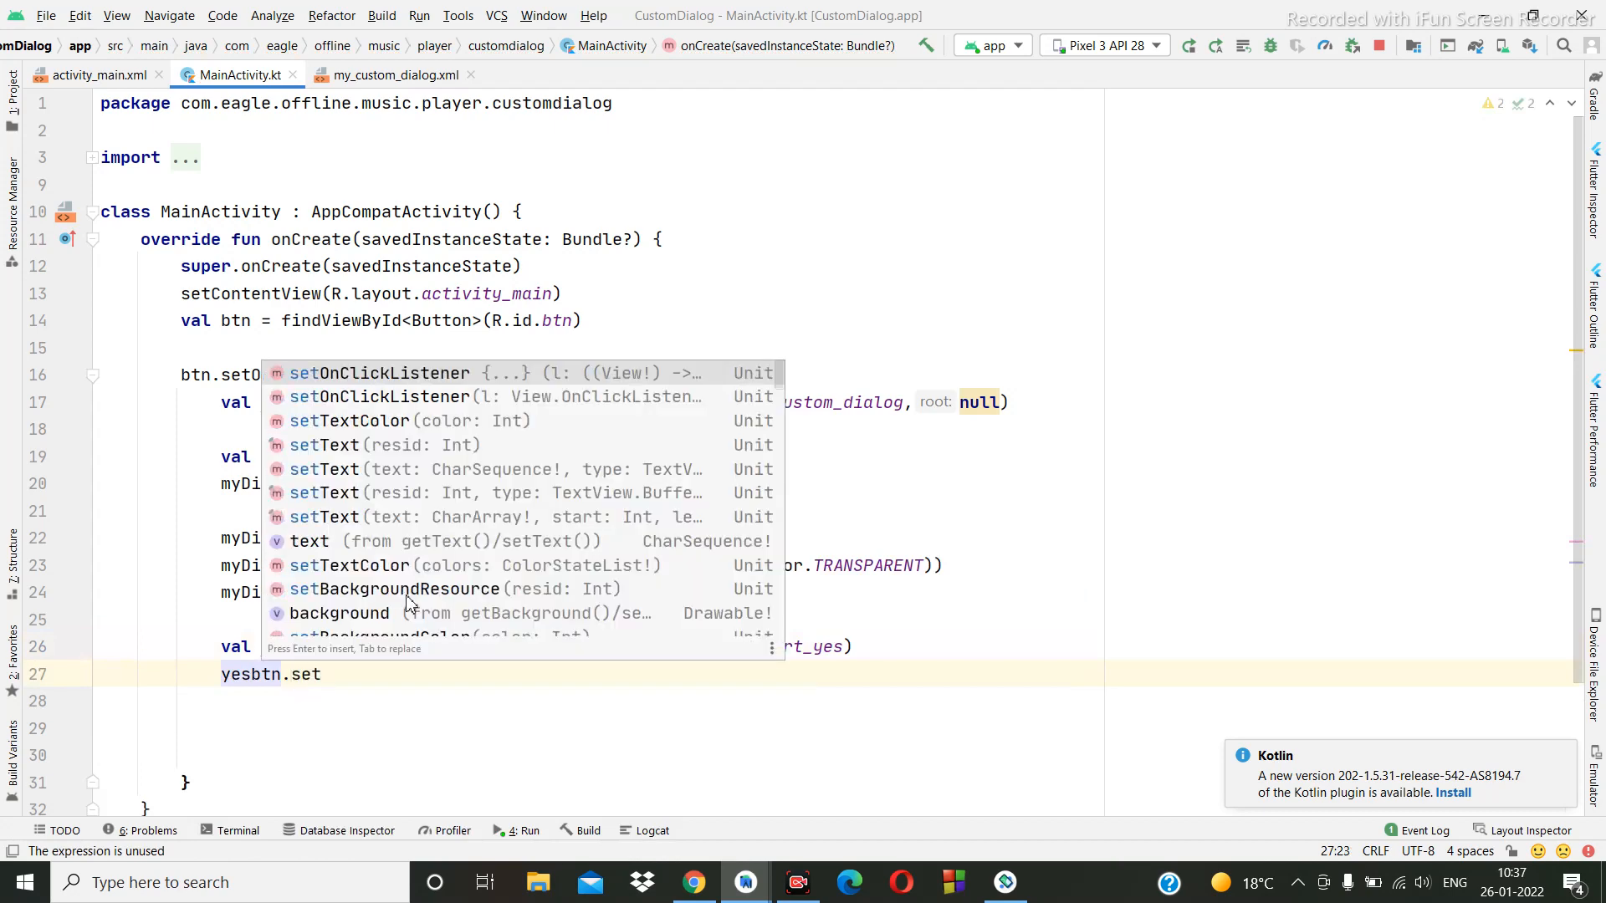
key("Return")
key("Return")
type("m")
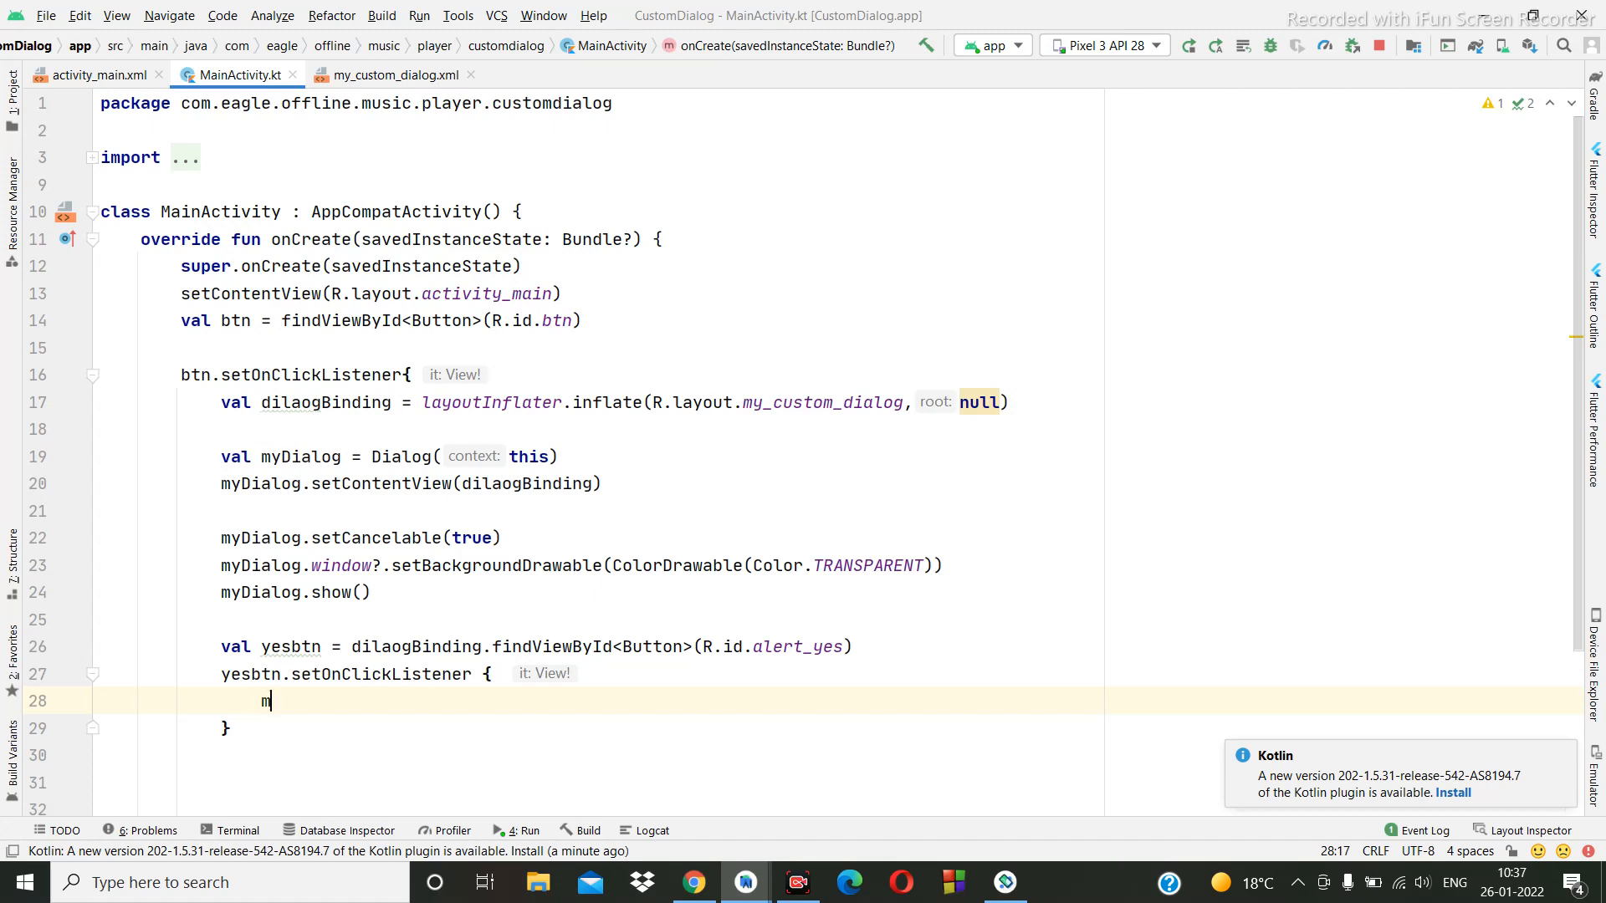
type("y")
key("Return")
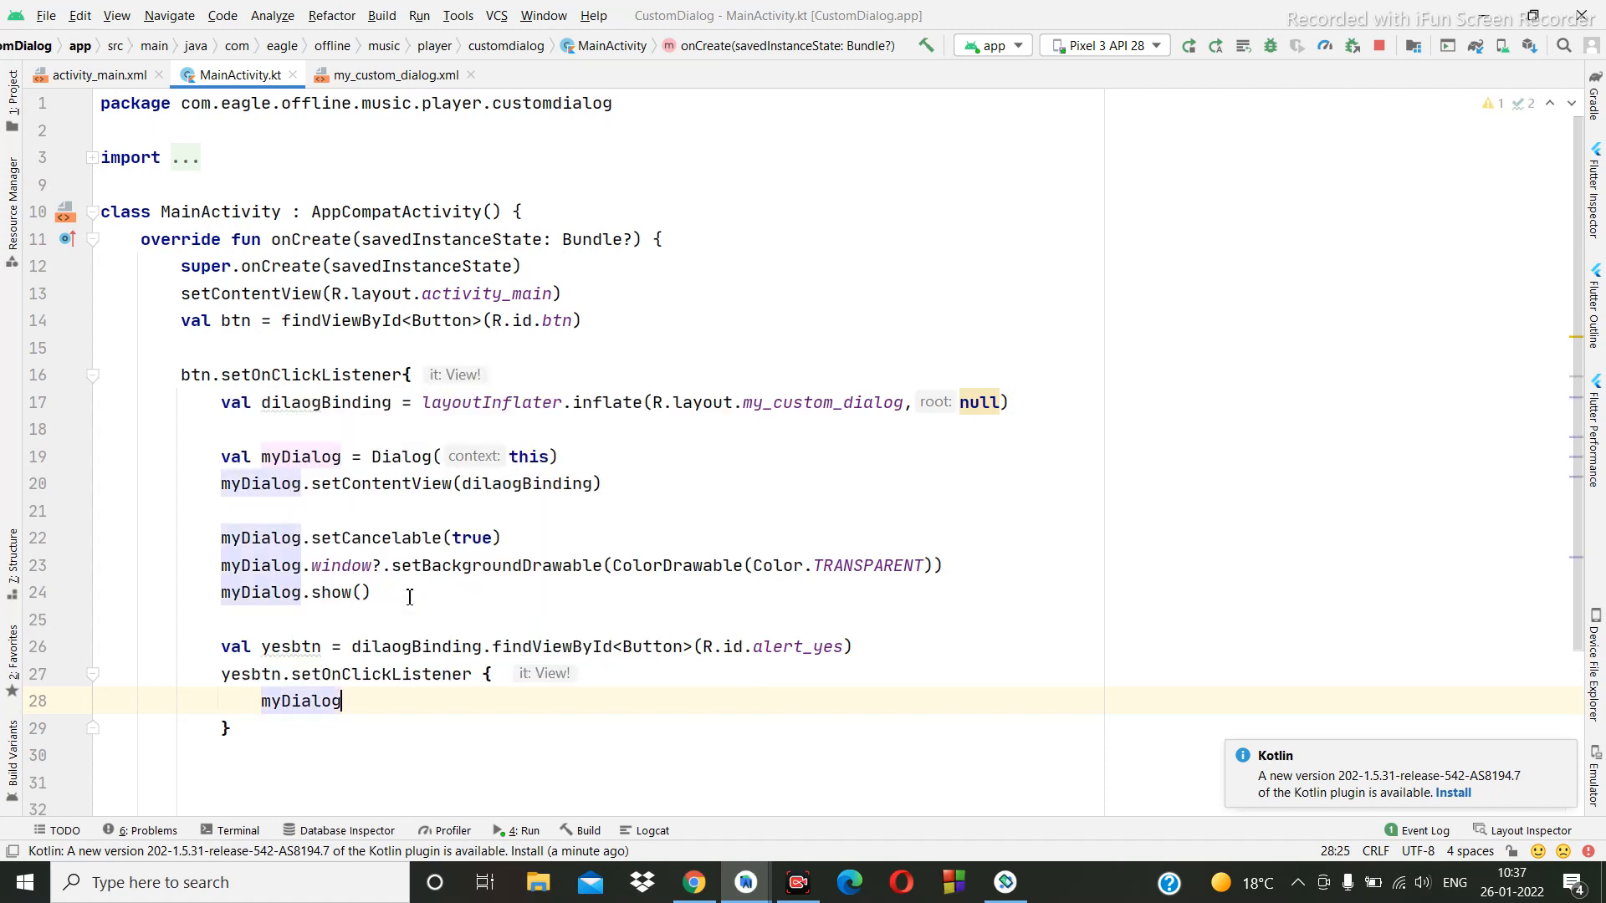
type(".d")
key("Return")
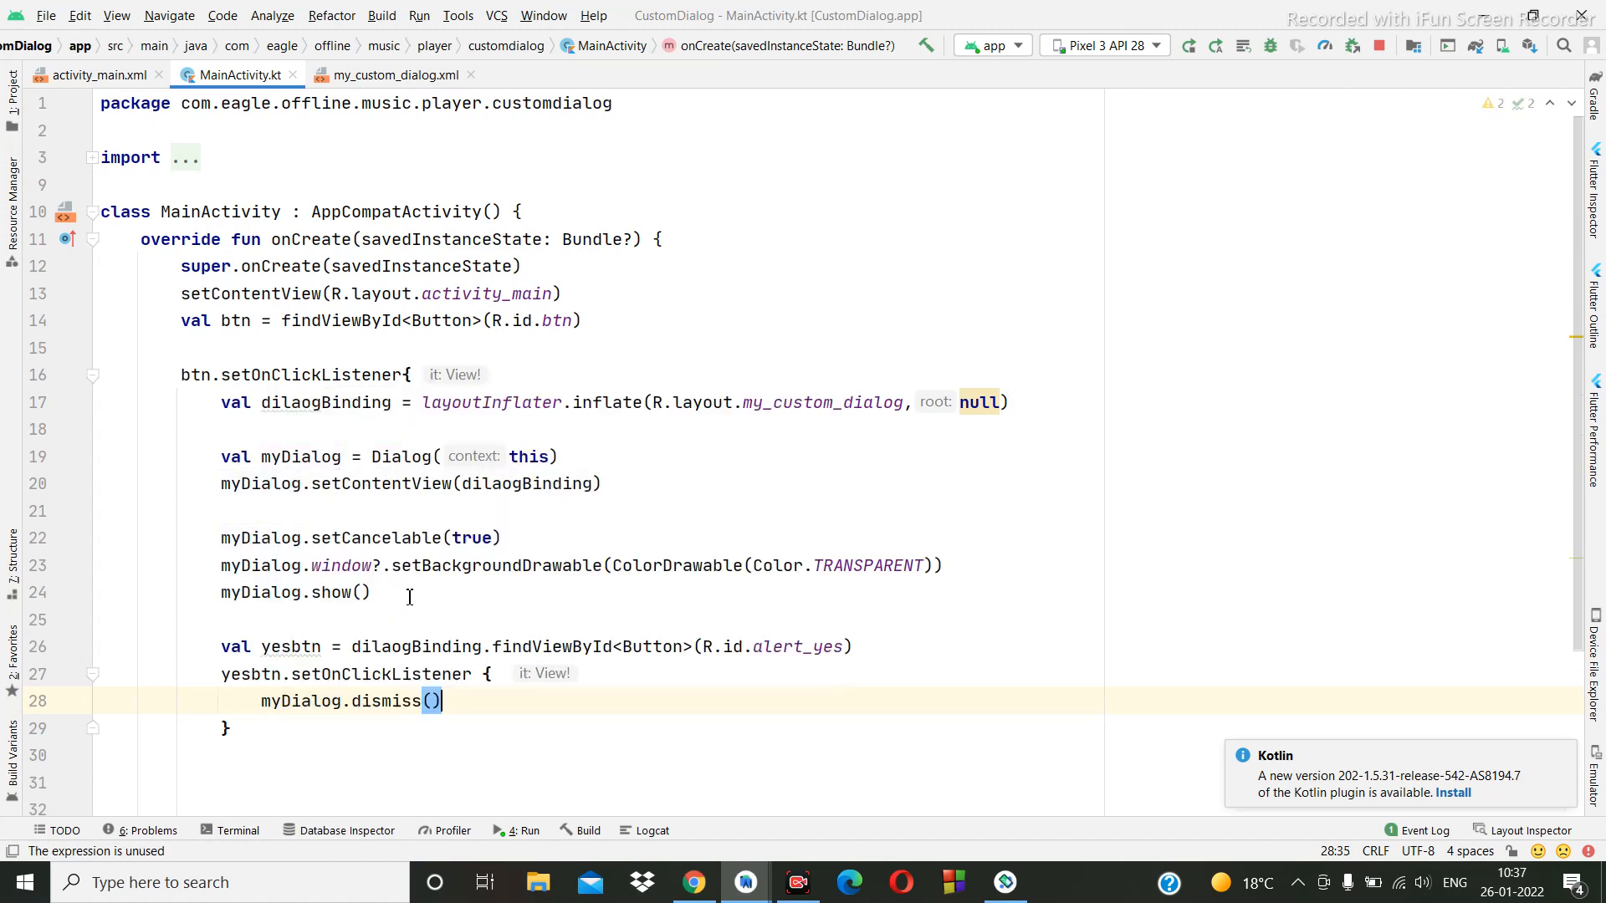
scroll(408, 596, "down", 1)
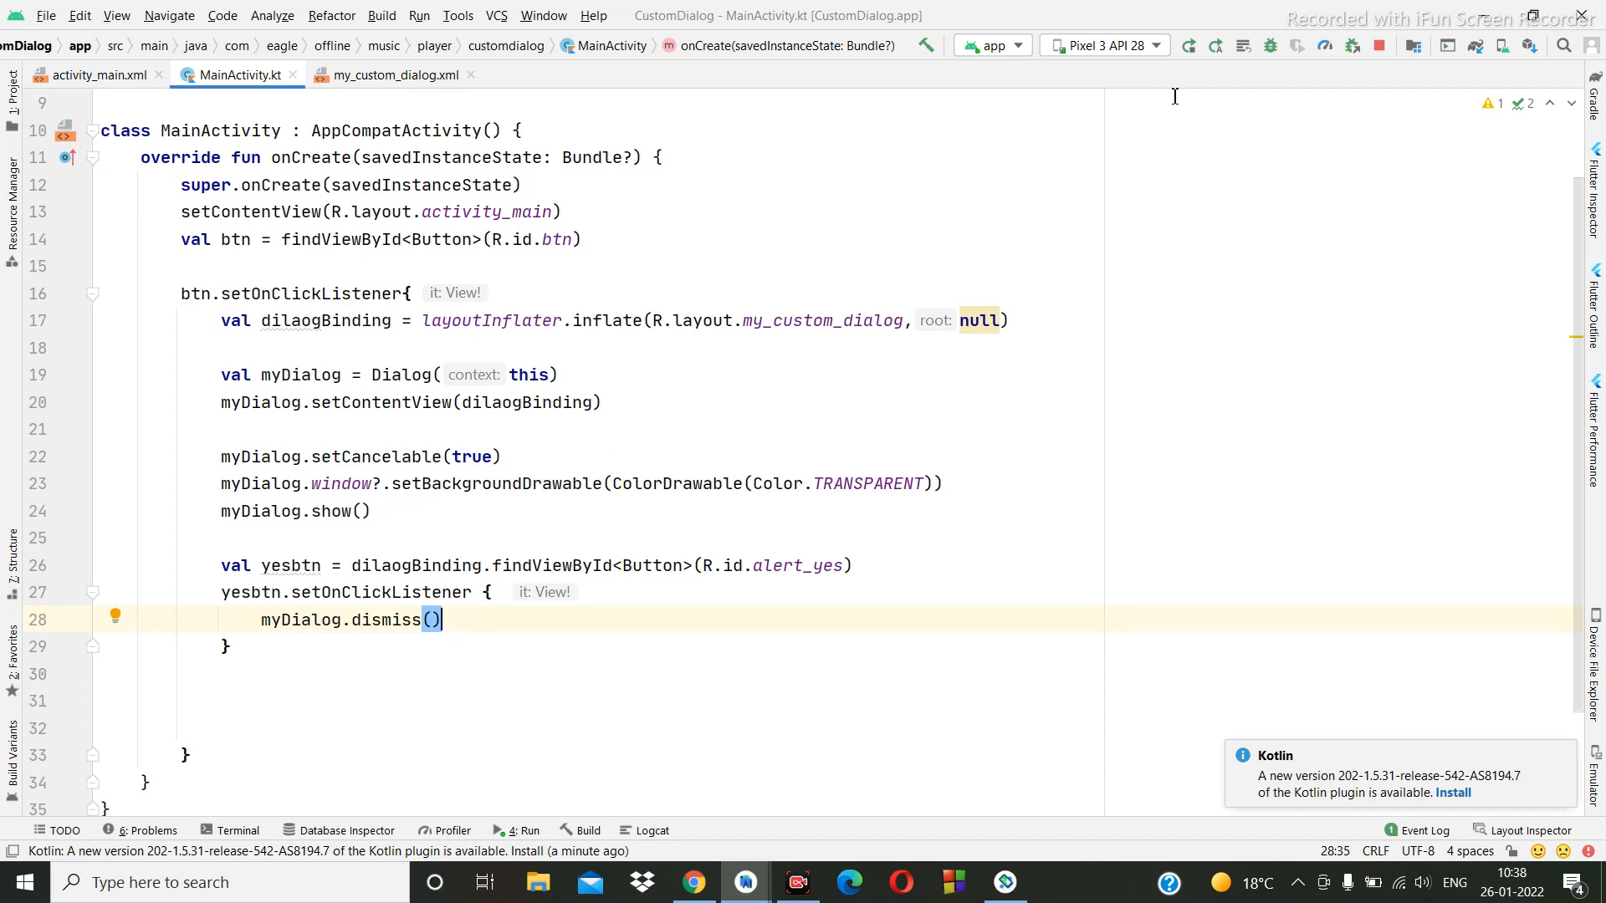
Jump to the alert_yes definition in the layout and launch the app on the emulator.
left_click(784, 566, "ctrl")
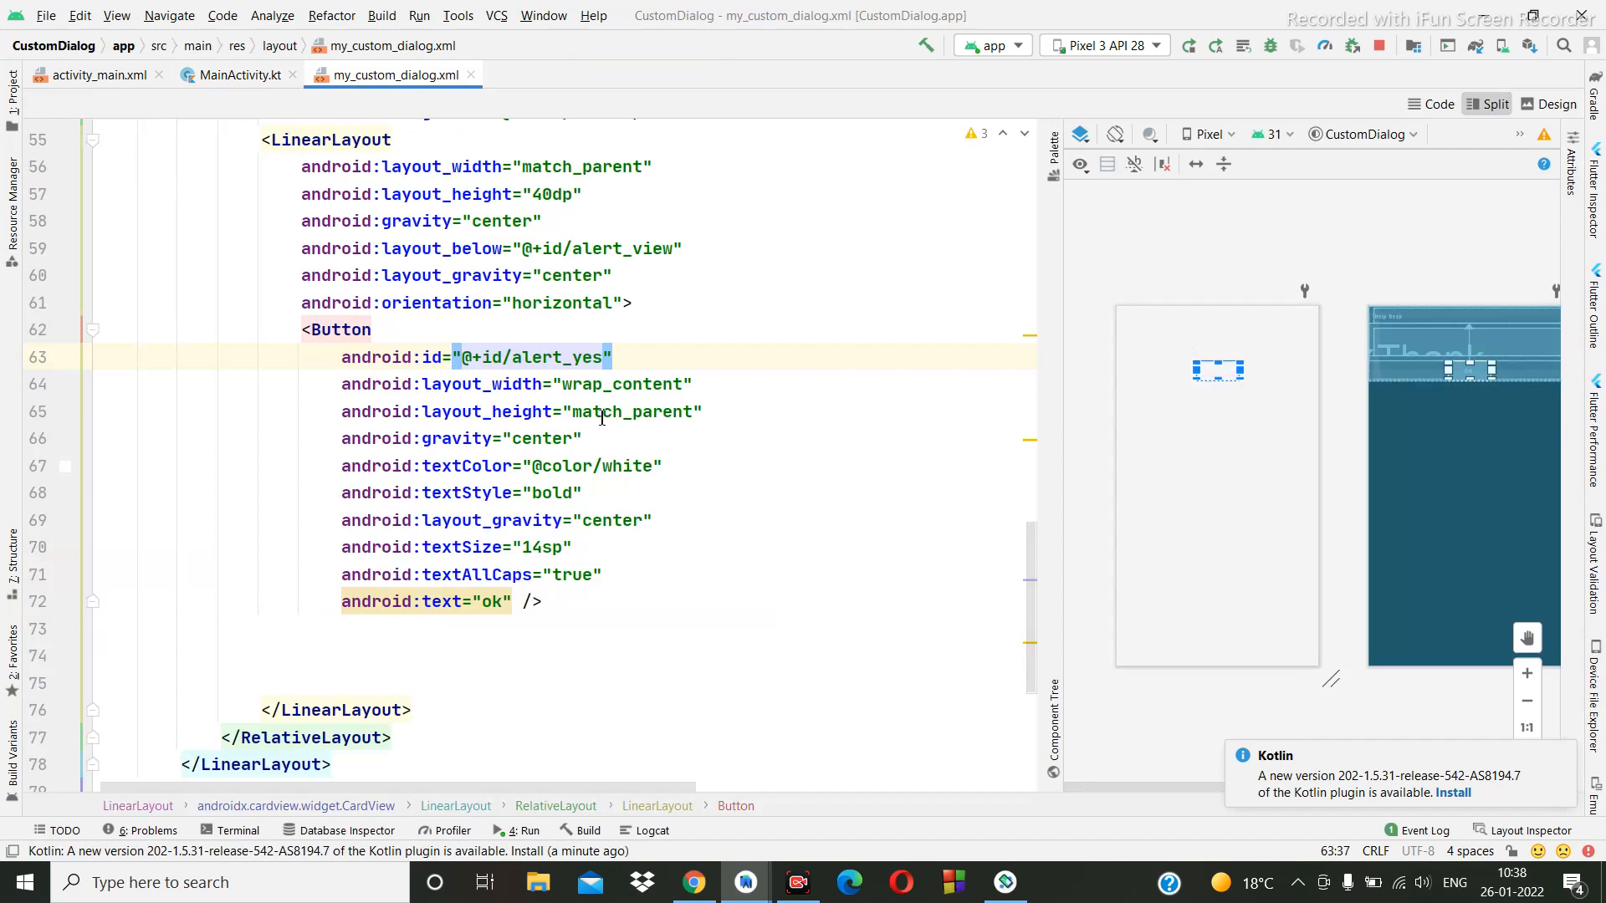
left_click(1186, 46)
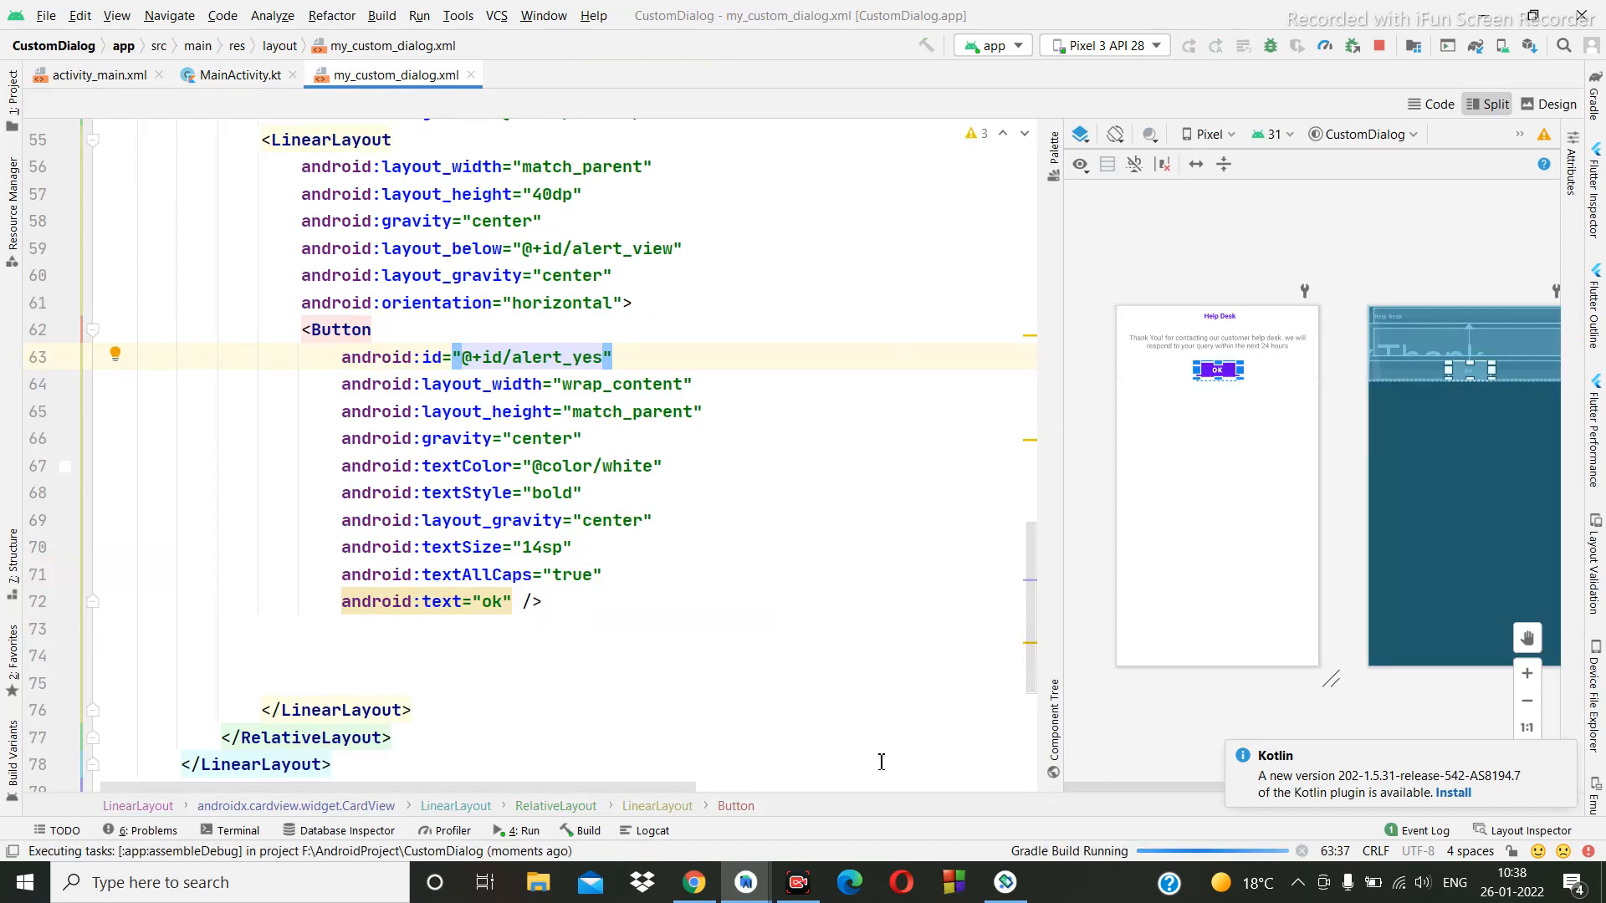
left_click(1005, 882)
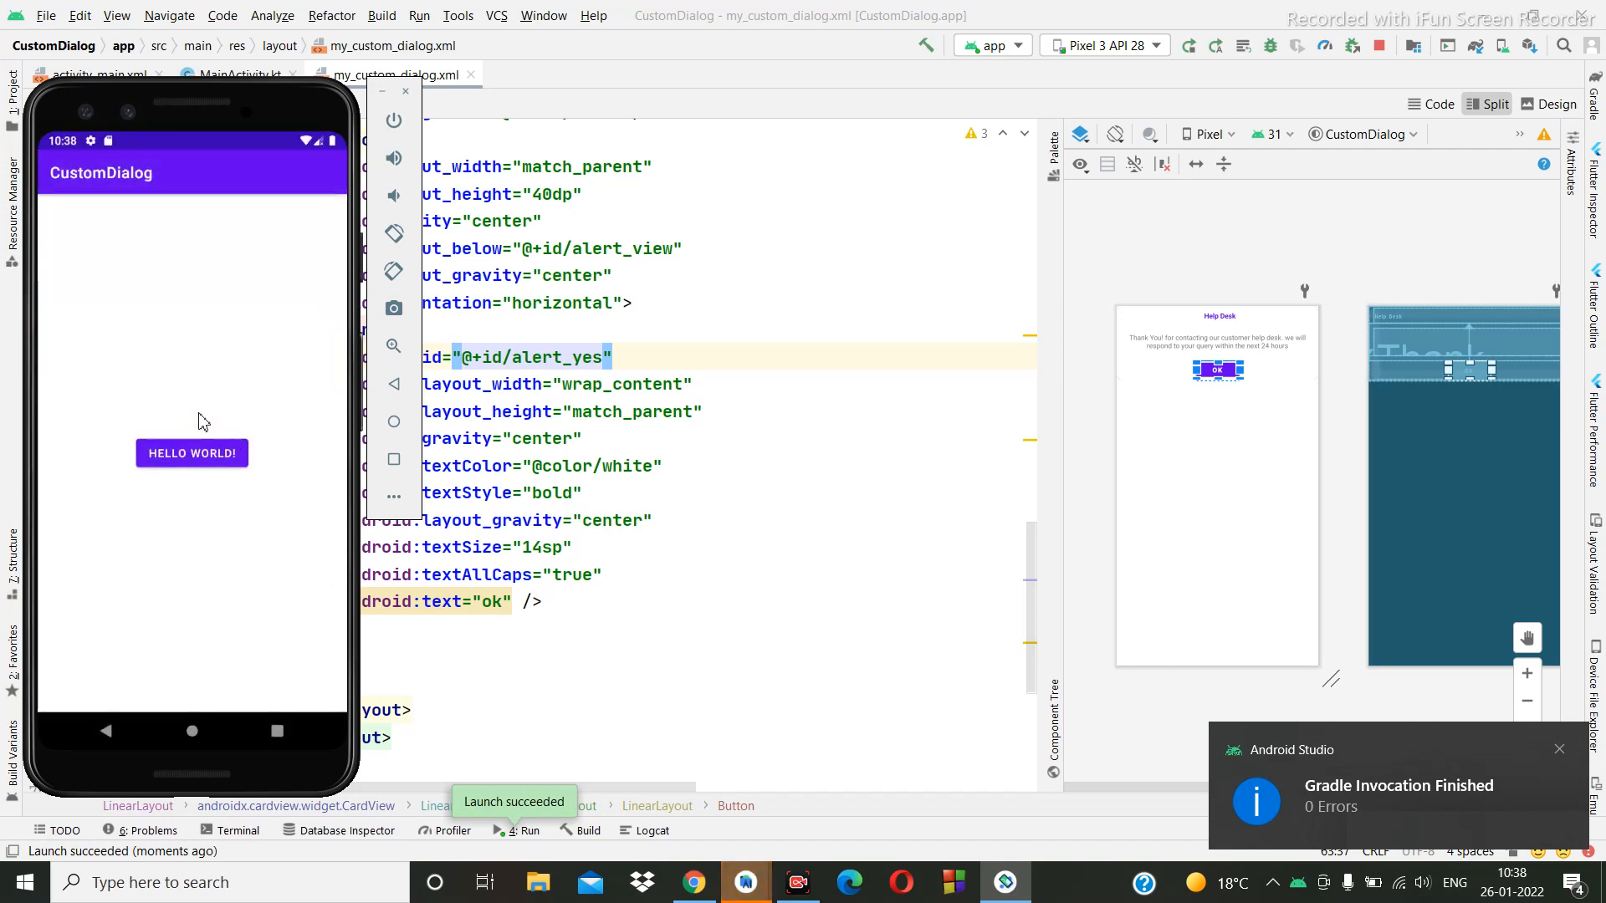
Open the Help Desk dialog from HELLO WORLD and dismiss it with OK, then return to the layout.
left_click(195, 457)
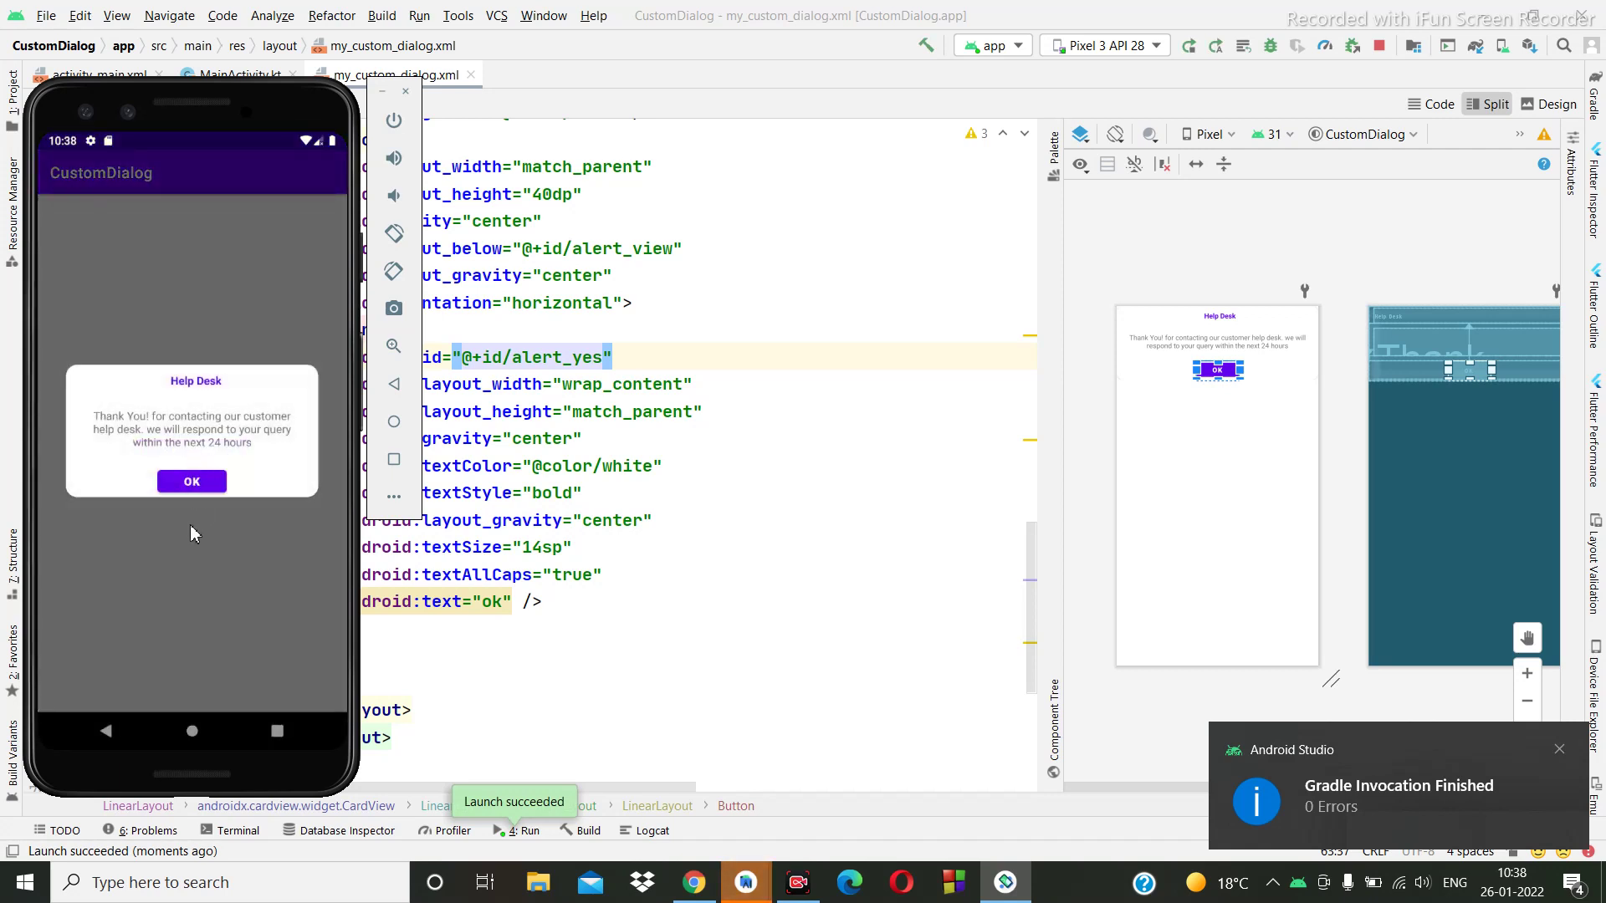
left_click(190, 483)
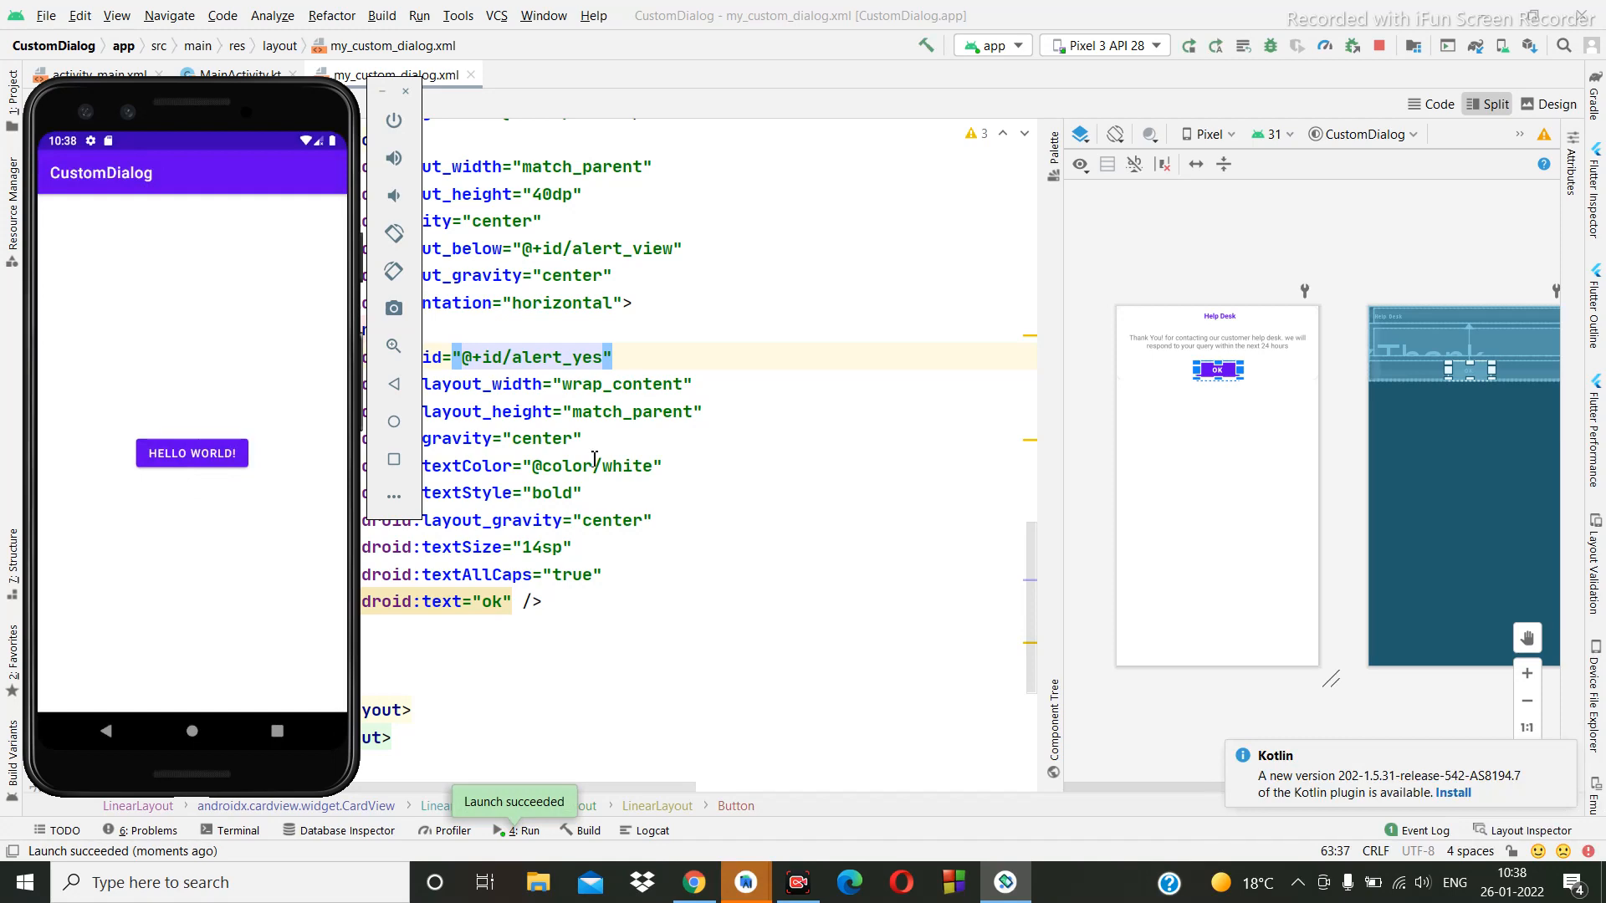
left_click(640, 458)
scroll(640, 458, "up", 5)
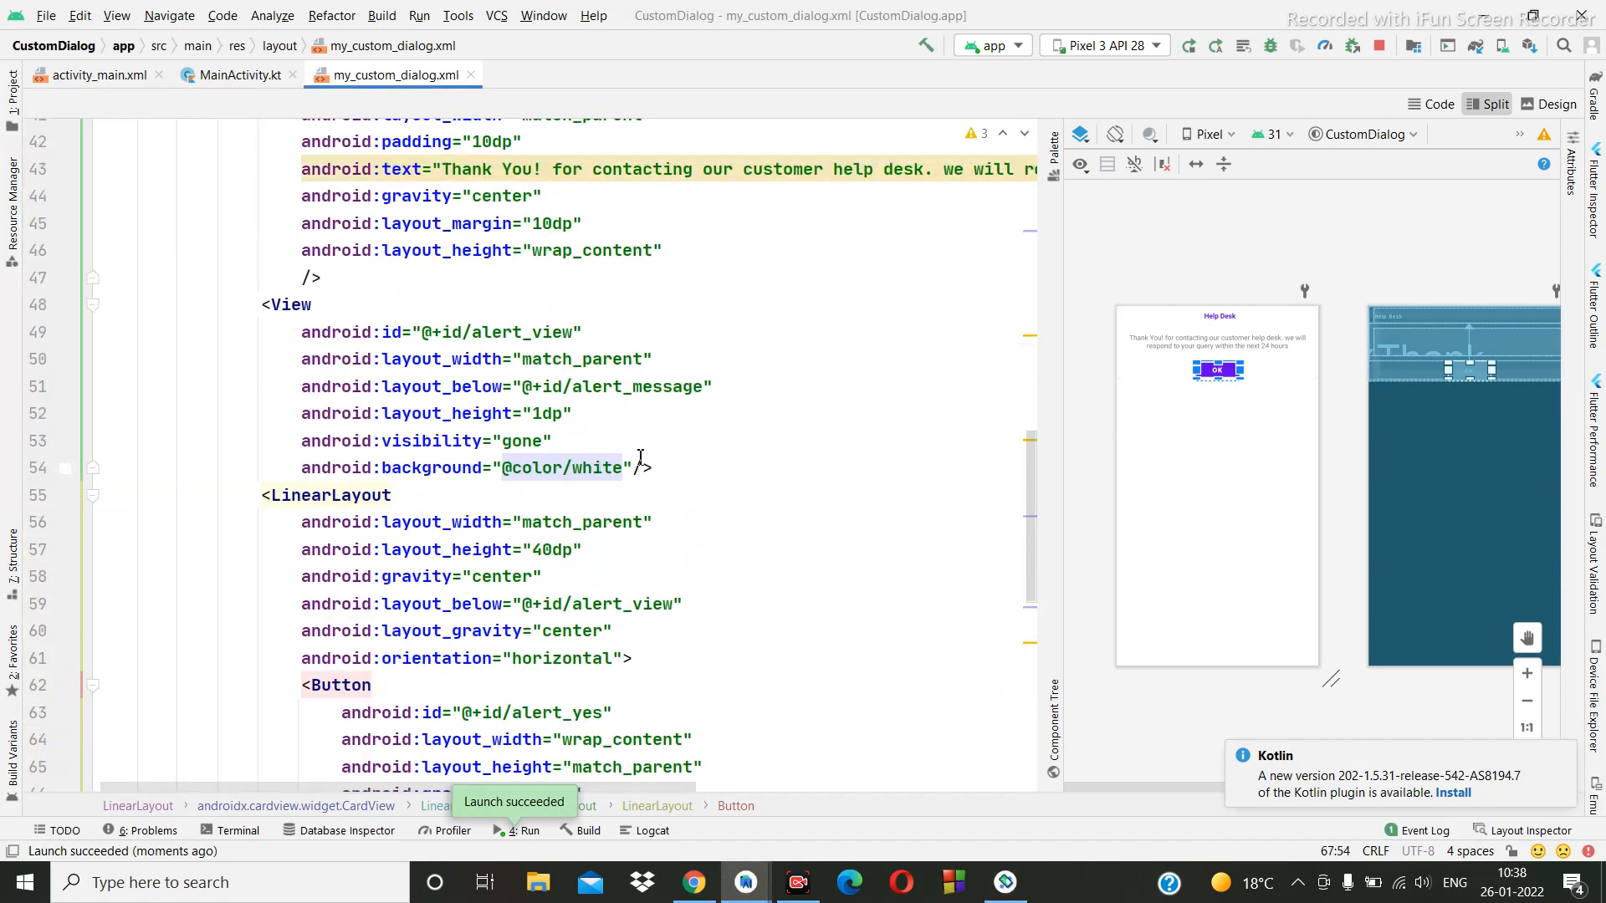
Change the RelativeLayout's layout_height from wrap_content to match_parent and relaunch the app.
left_click(1186, 342)
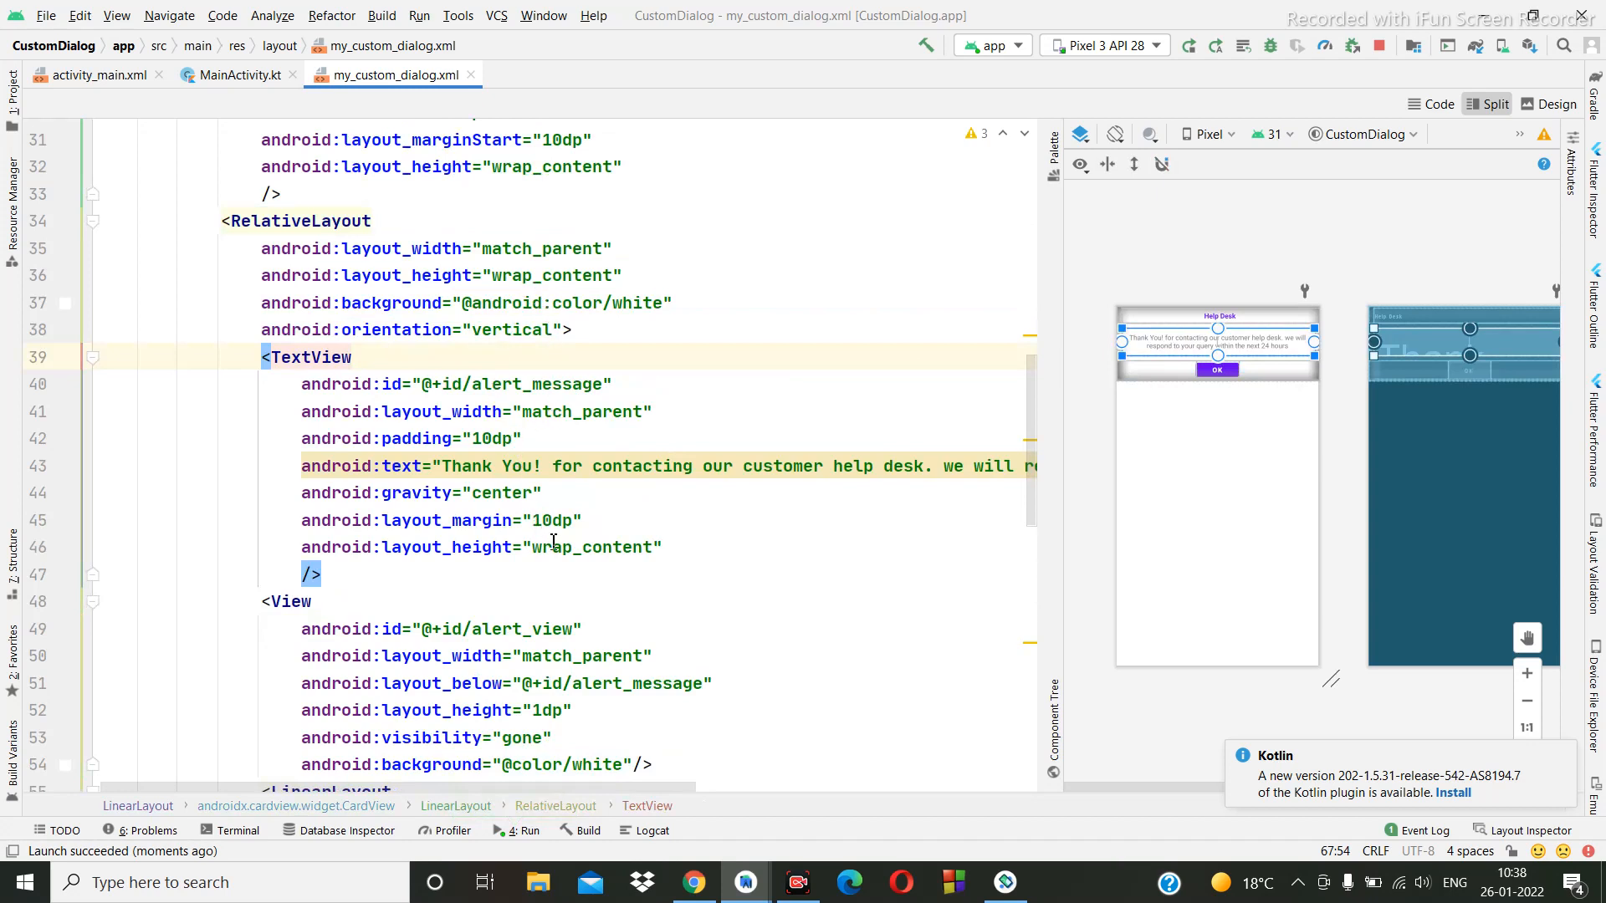
left_click(542, 276)
double_click(542, 276)
scroll(543, 276, "up", 3)
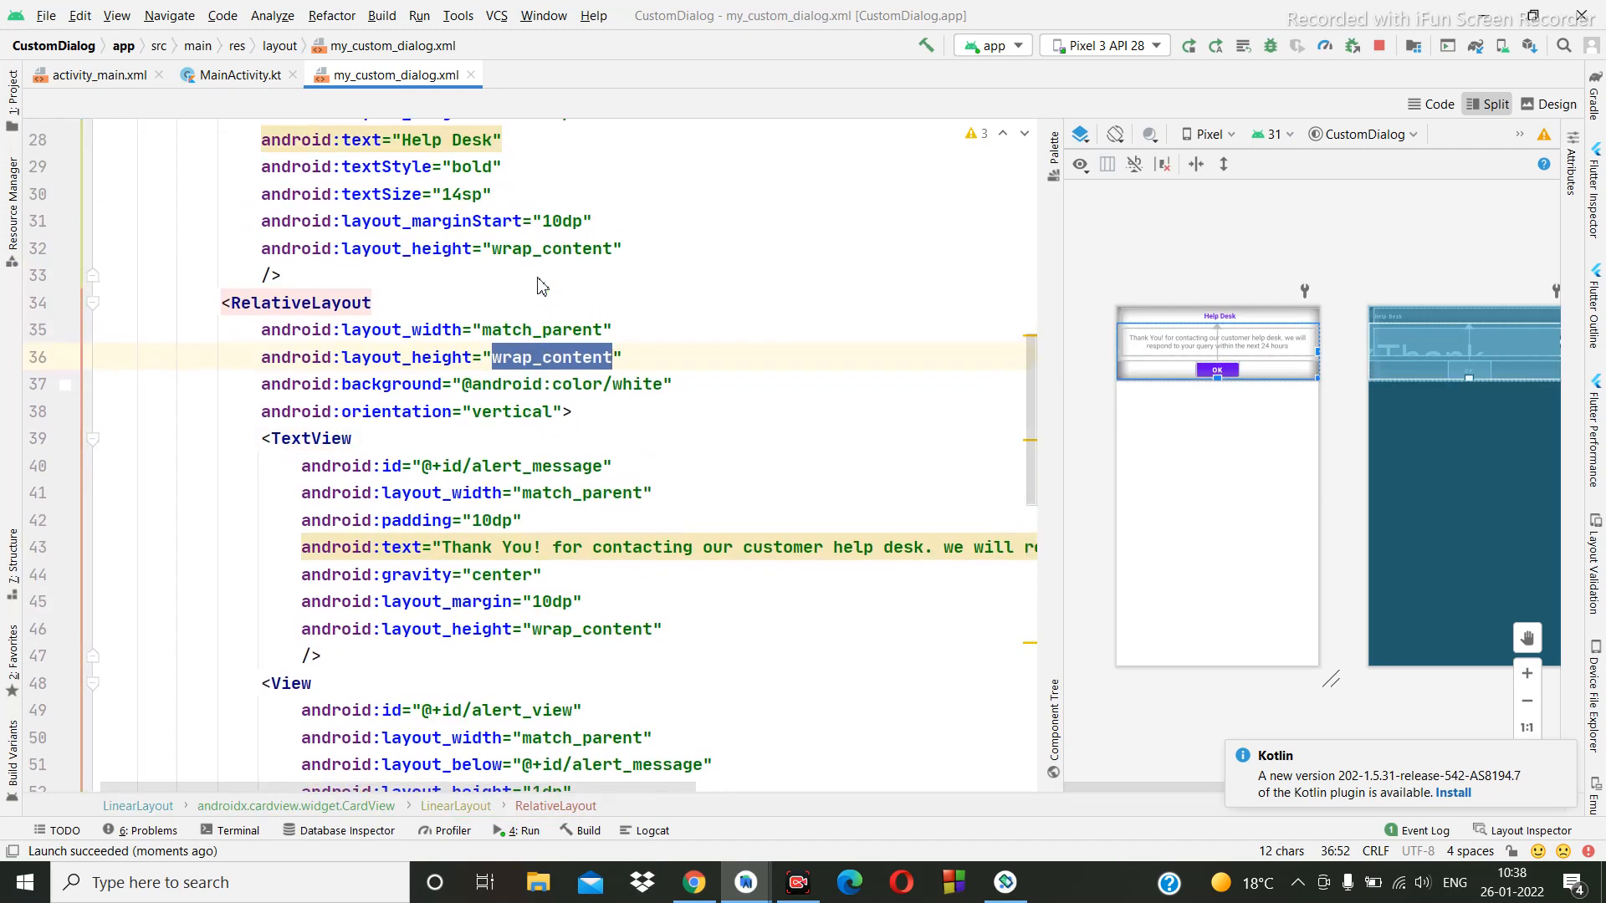
scroll(543, 287, "up", 3)
scroll(542, 286, "up", 3)
scroll(543, 287, "up", 1)
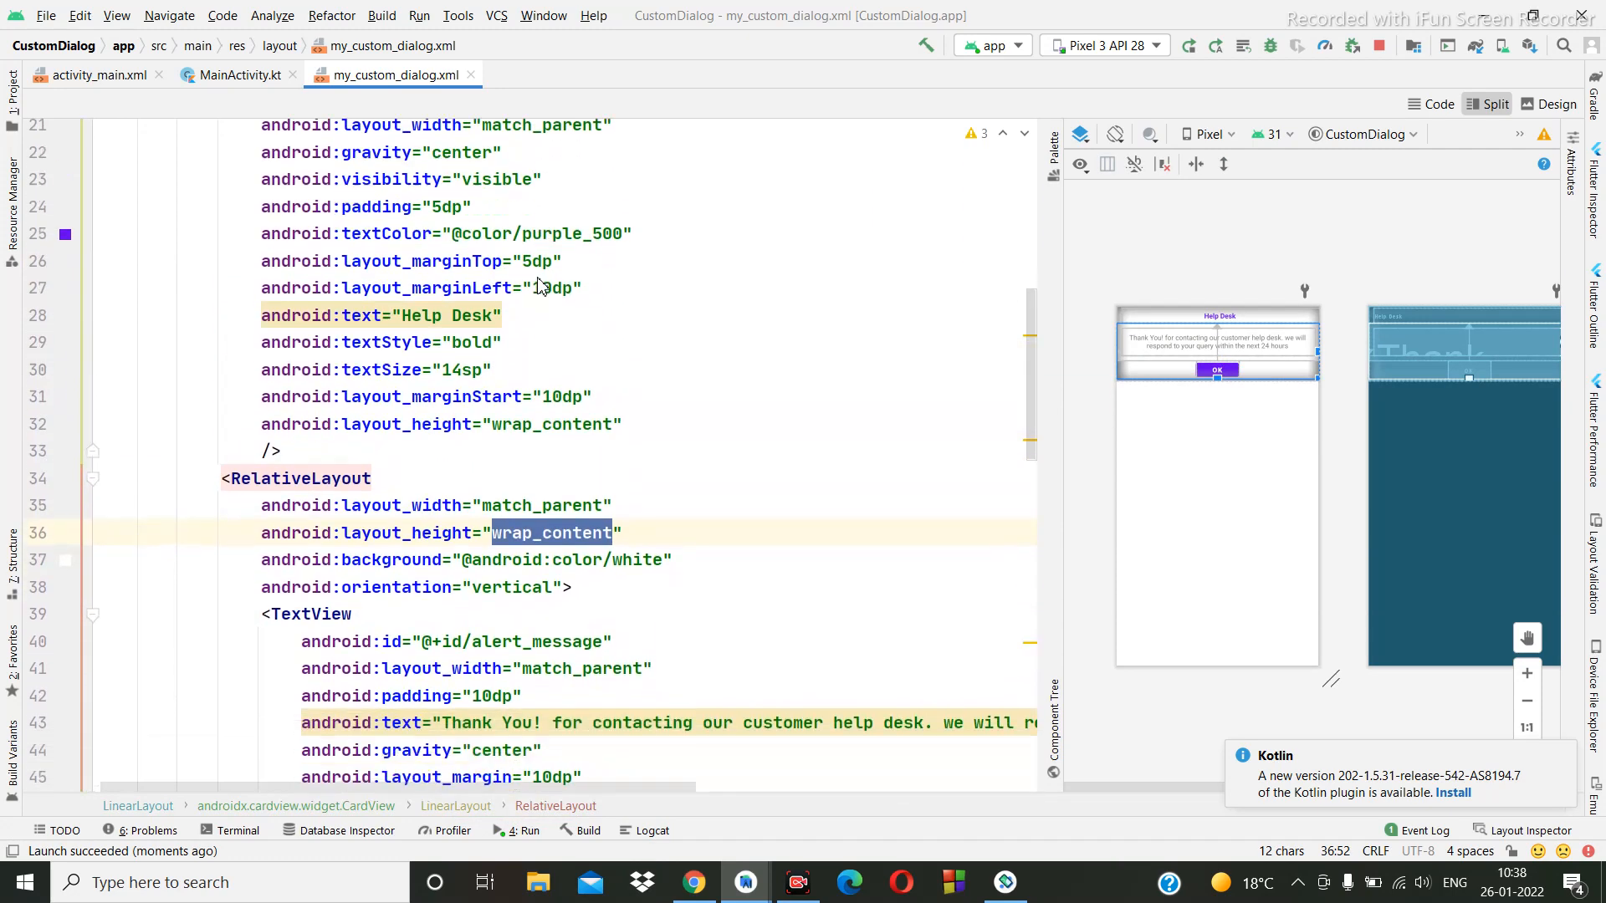
scroll(543, 286, "down", 7)
type("ma")
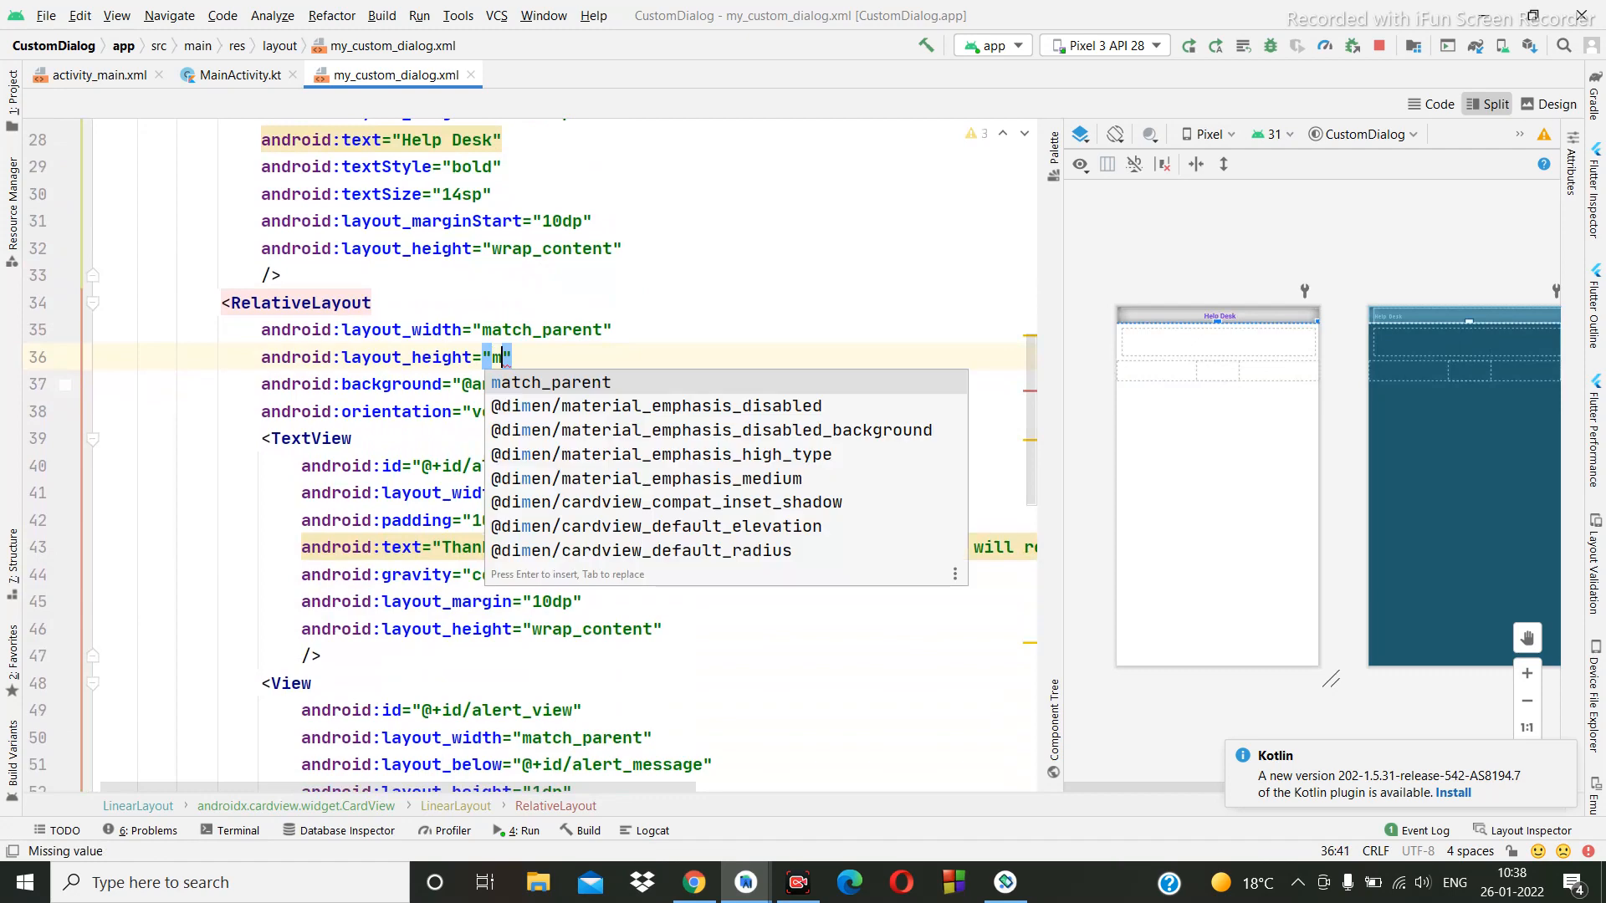
key("Return")
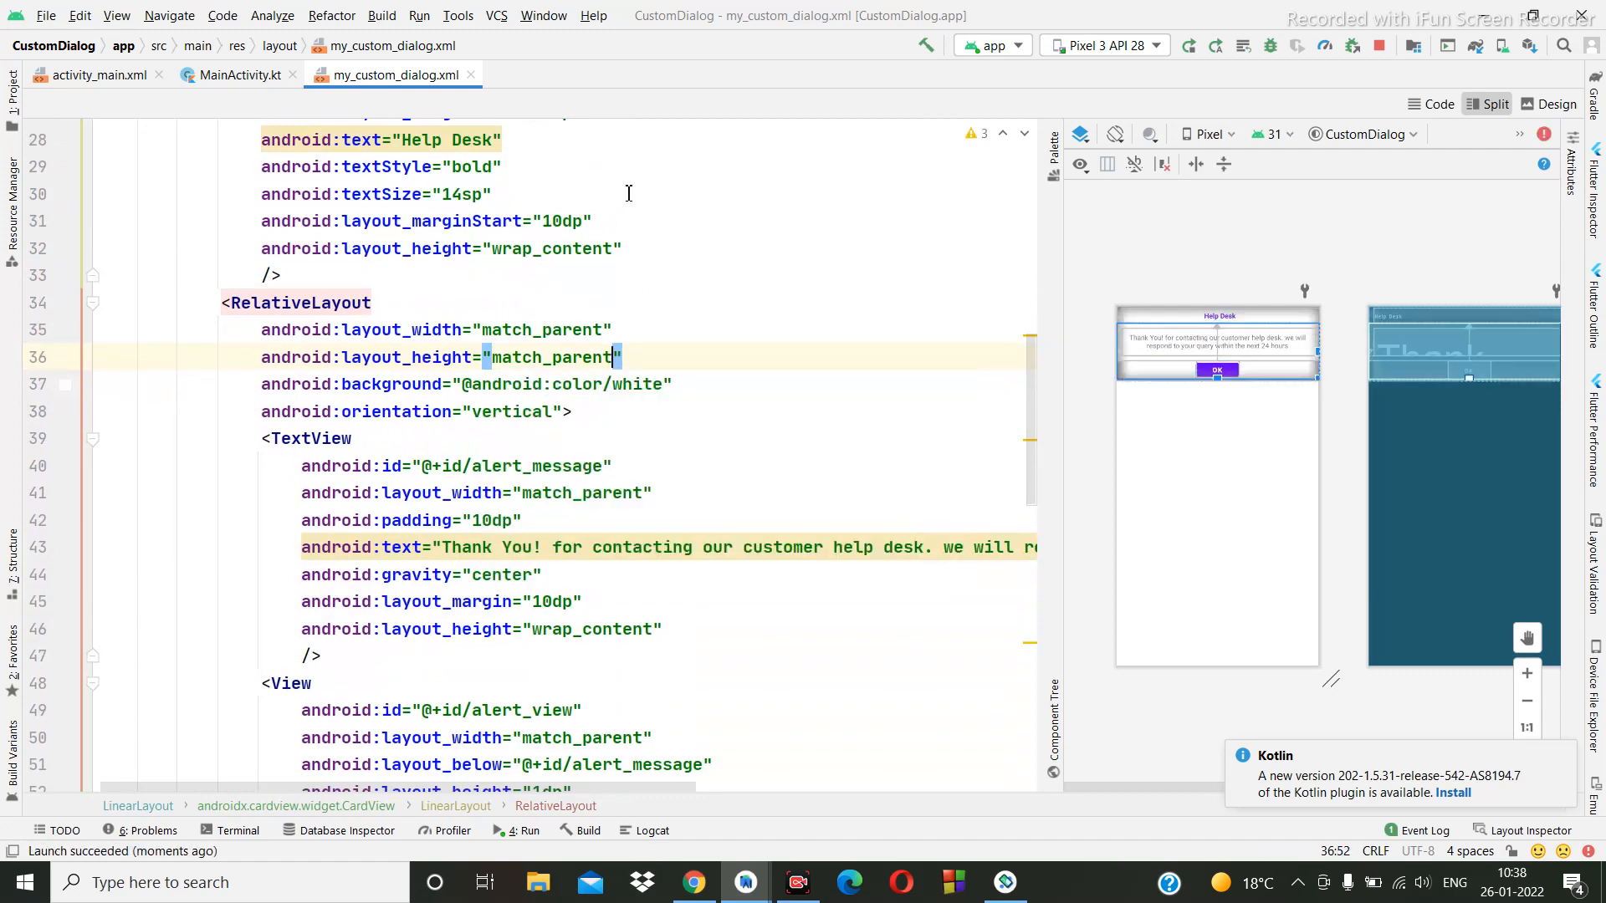
left_click(1190, 47)
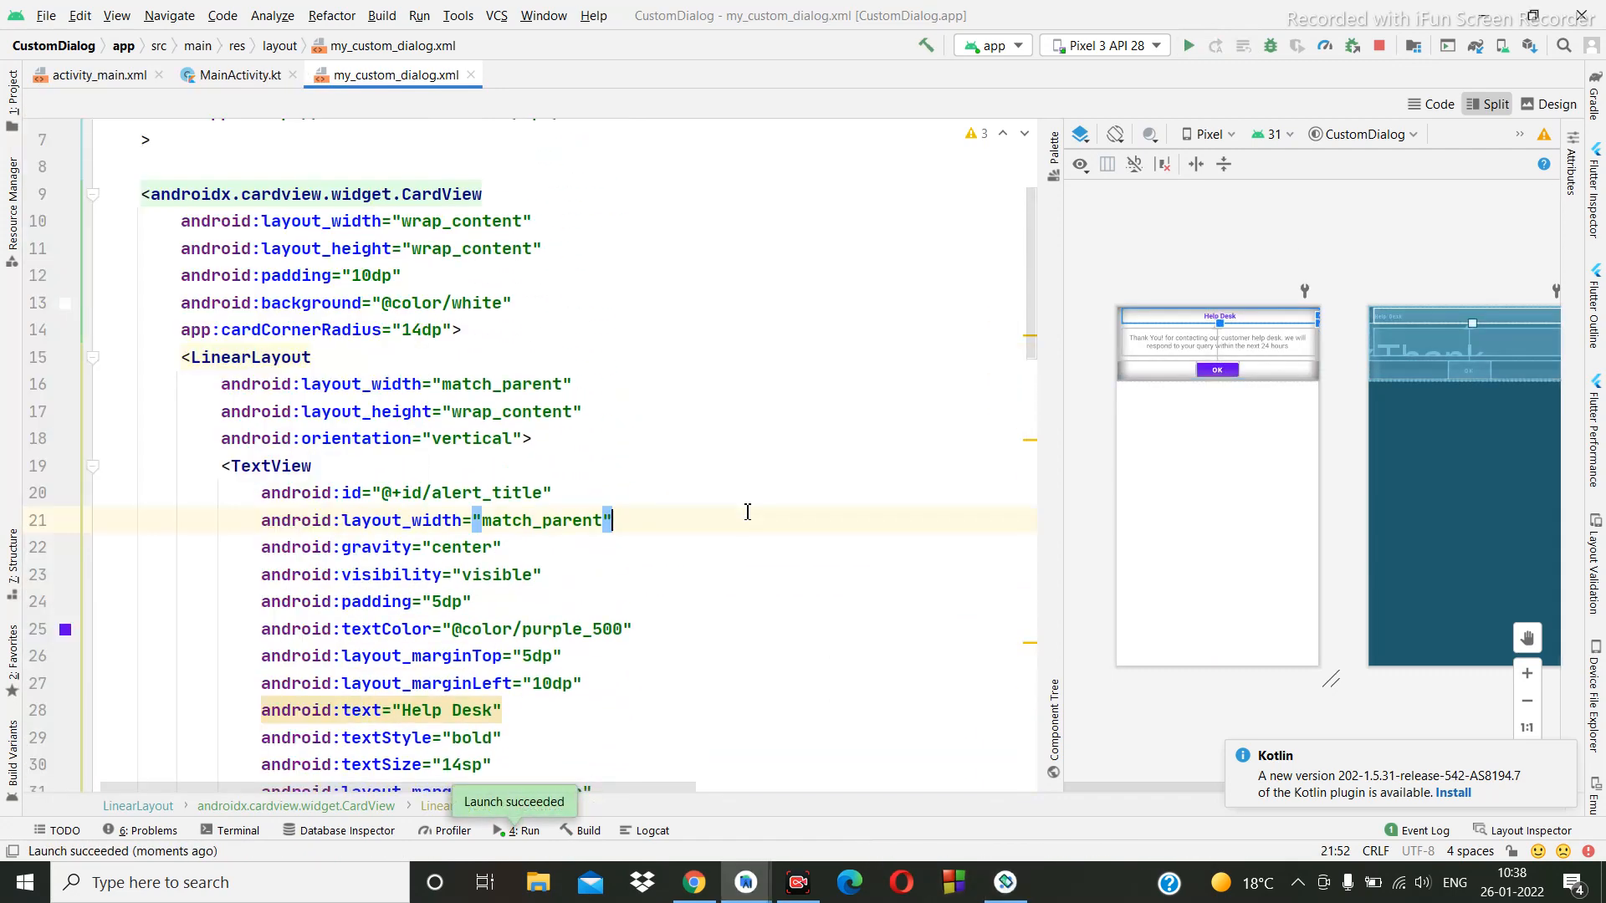
scroll(614, 549, "up", 3)
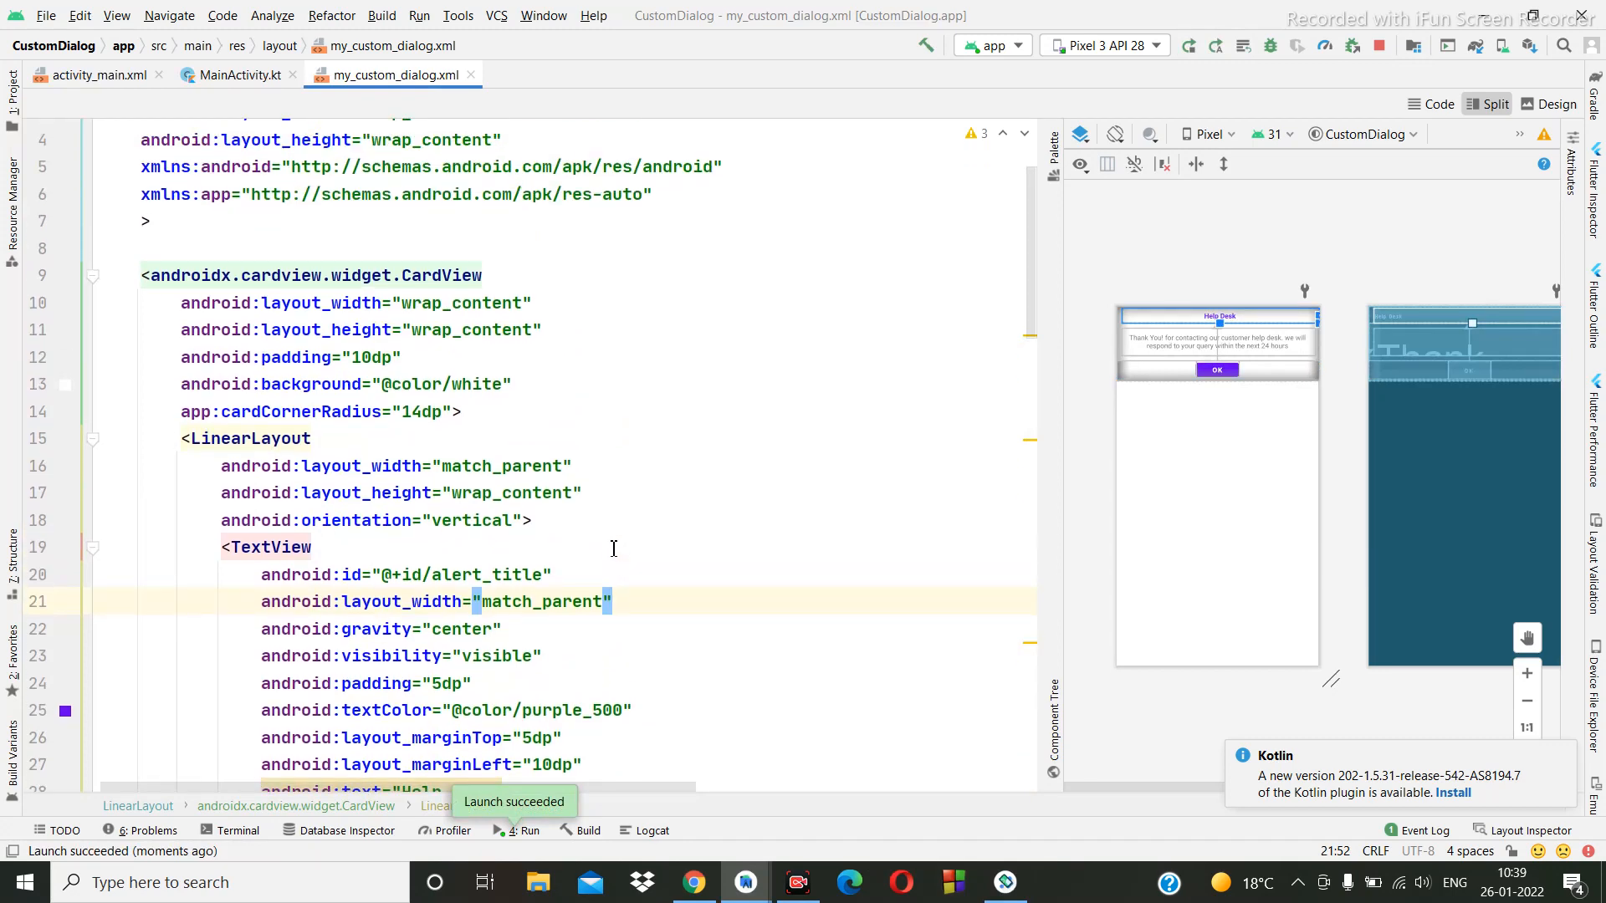
On the emulator open the Help Desk dialog, dismiss it with OK, and return to MainActivity.kt.
left_click(1004, 884)
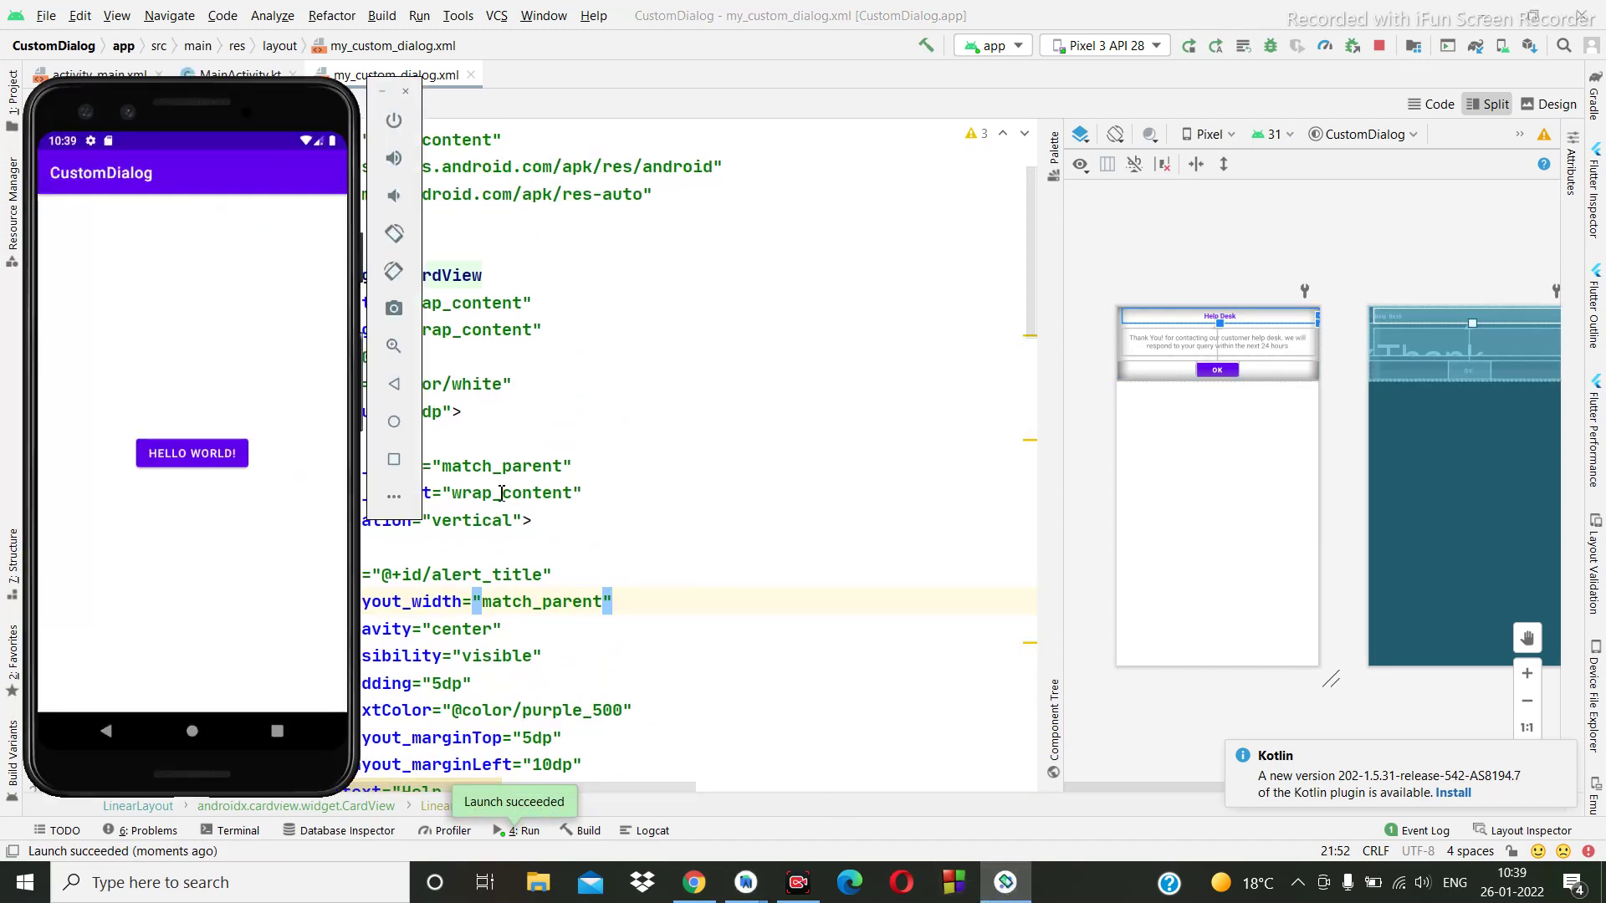
left_click(196, 458)
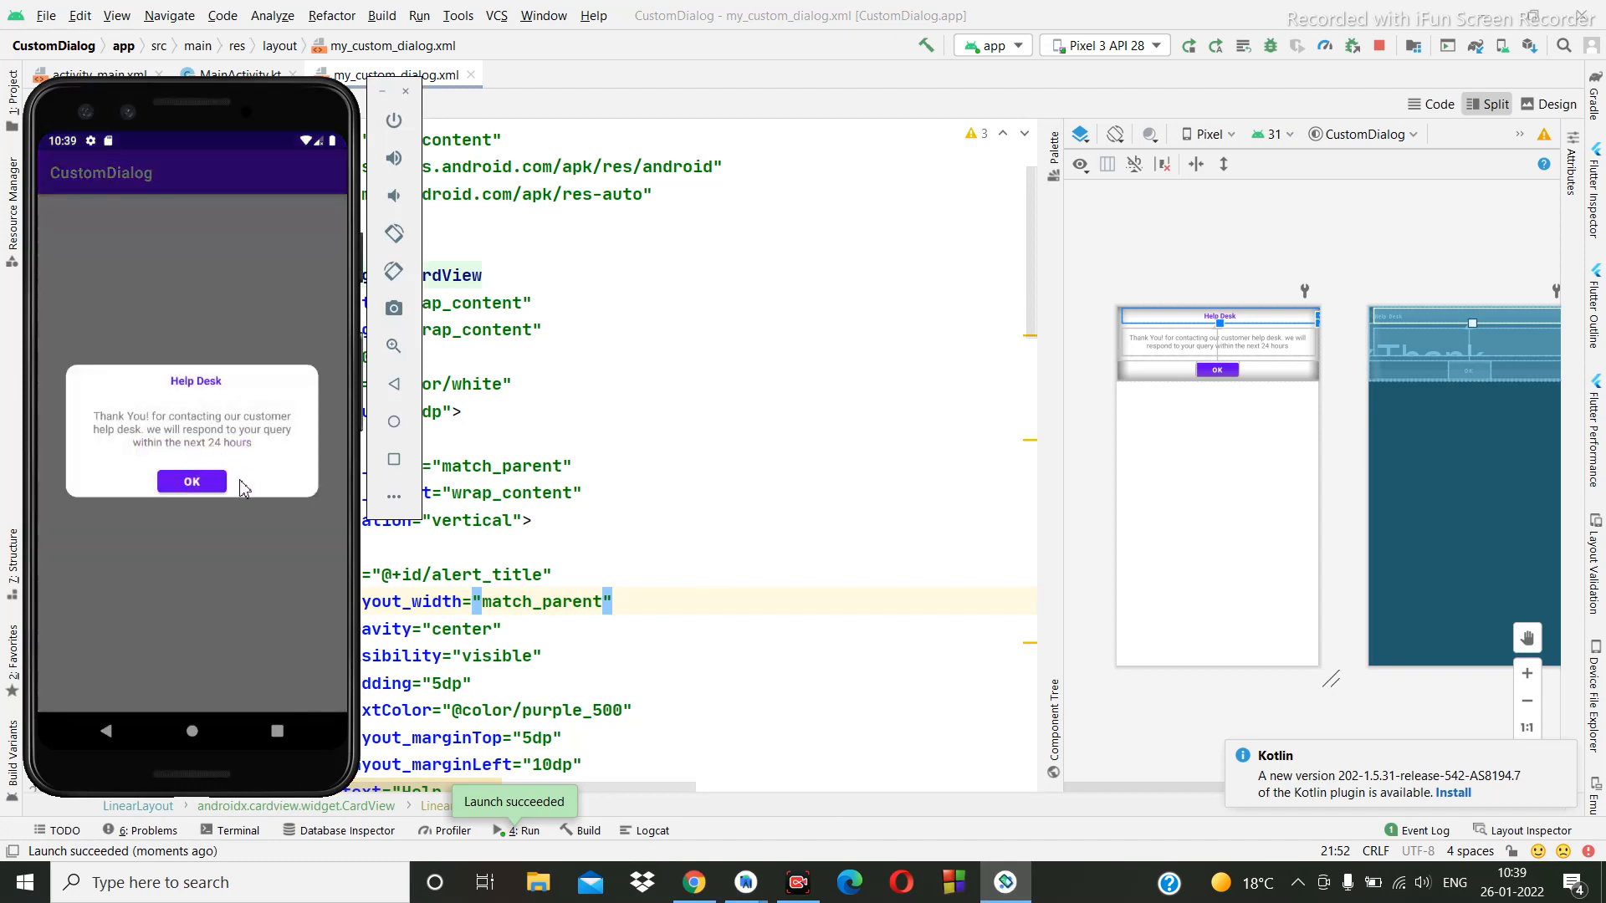
left_click(192, 483)
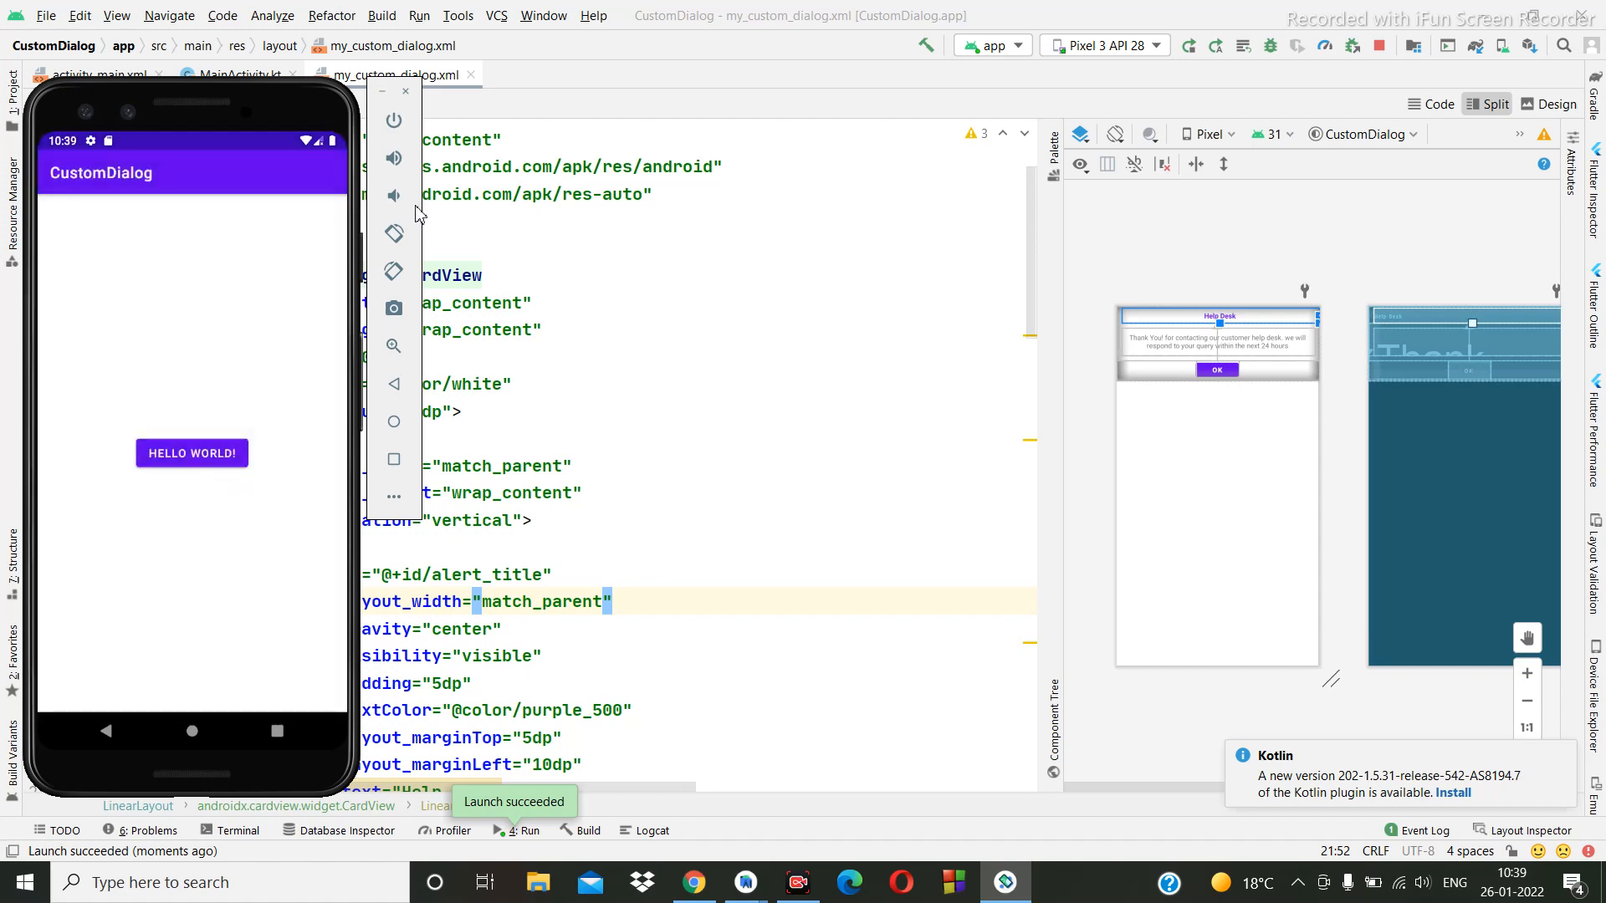
left_click(422, 213)
left_click(240, 73)
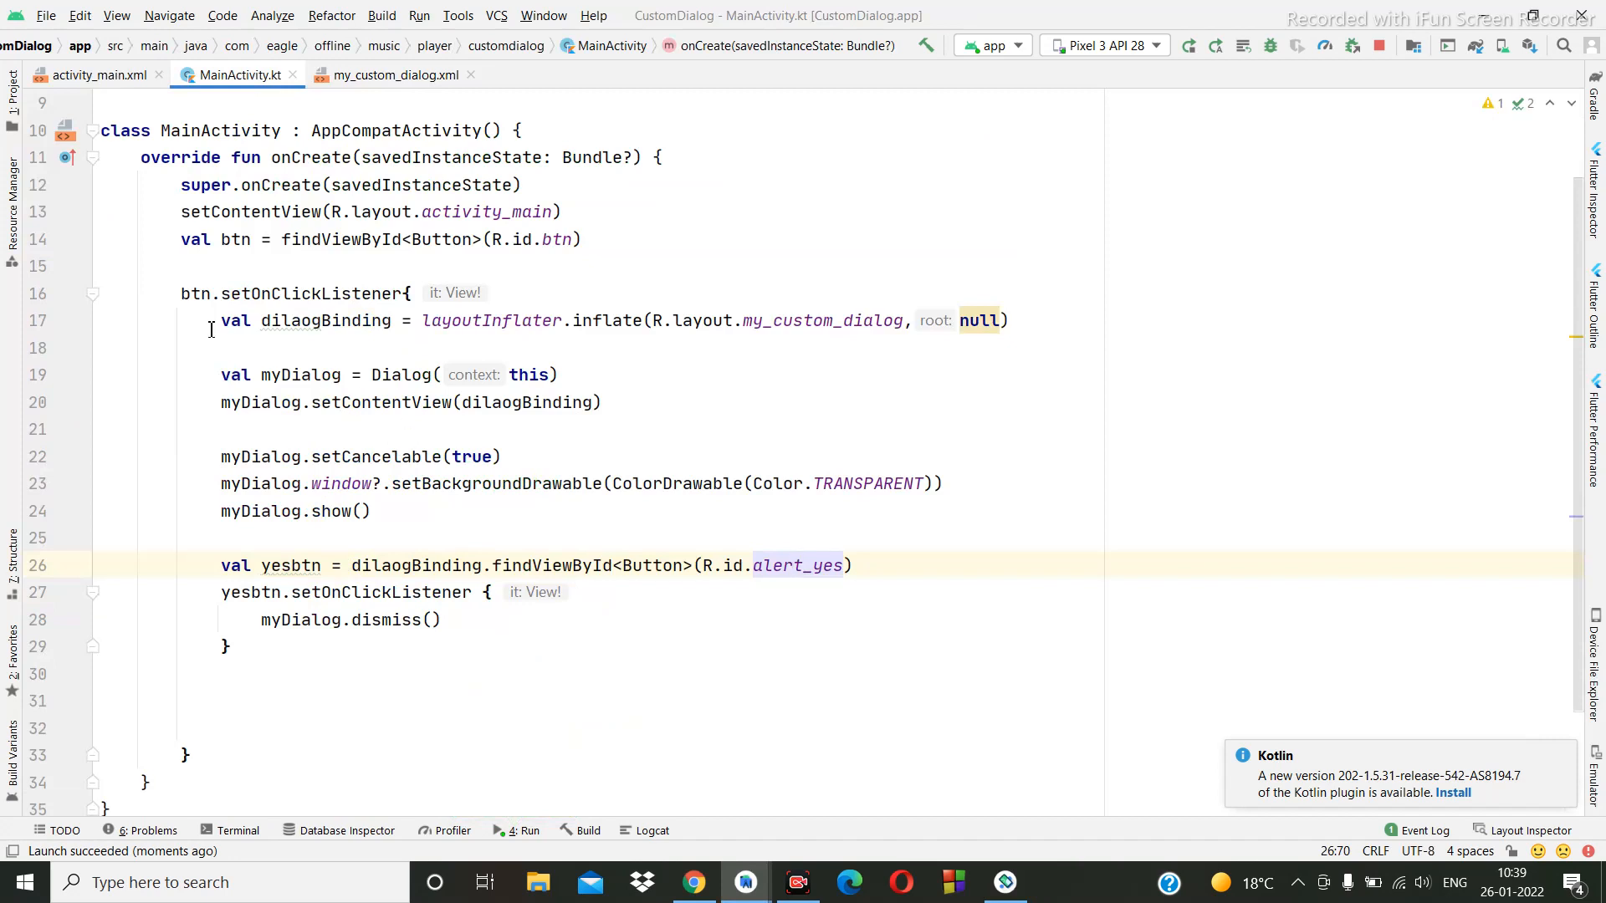
left_click_drag(213, 322, 439, 645)
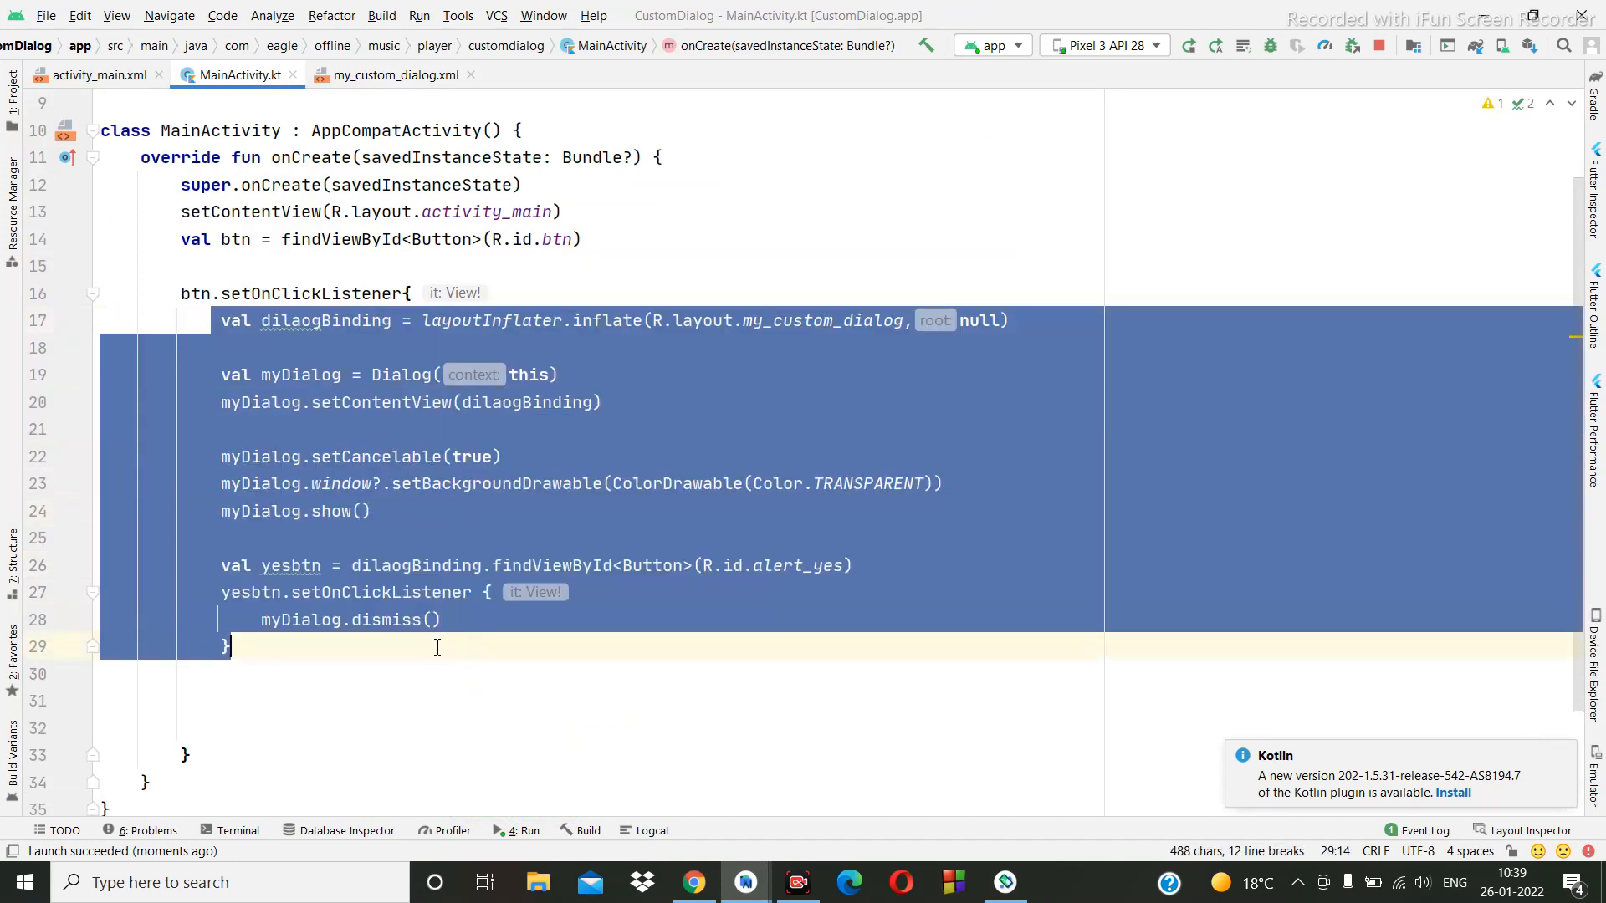
left_click(434, 674)
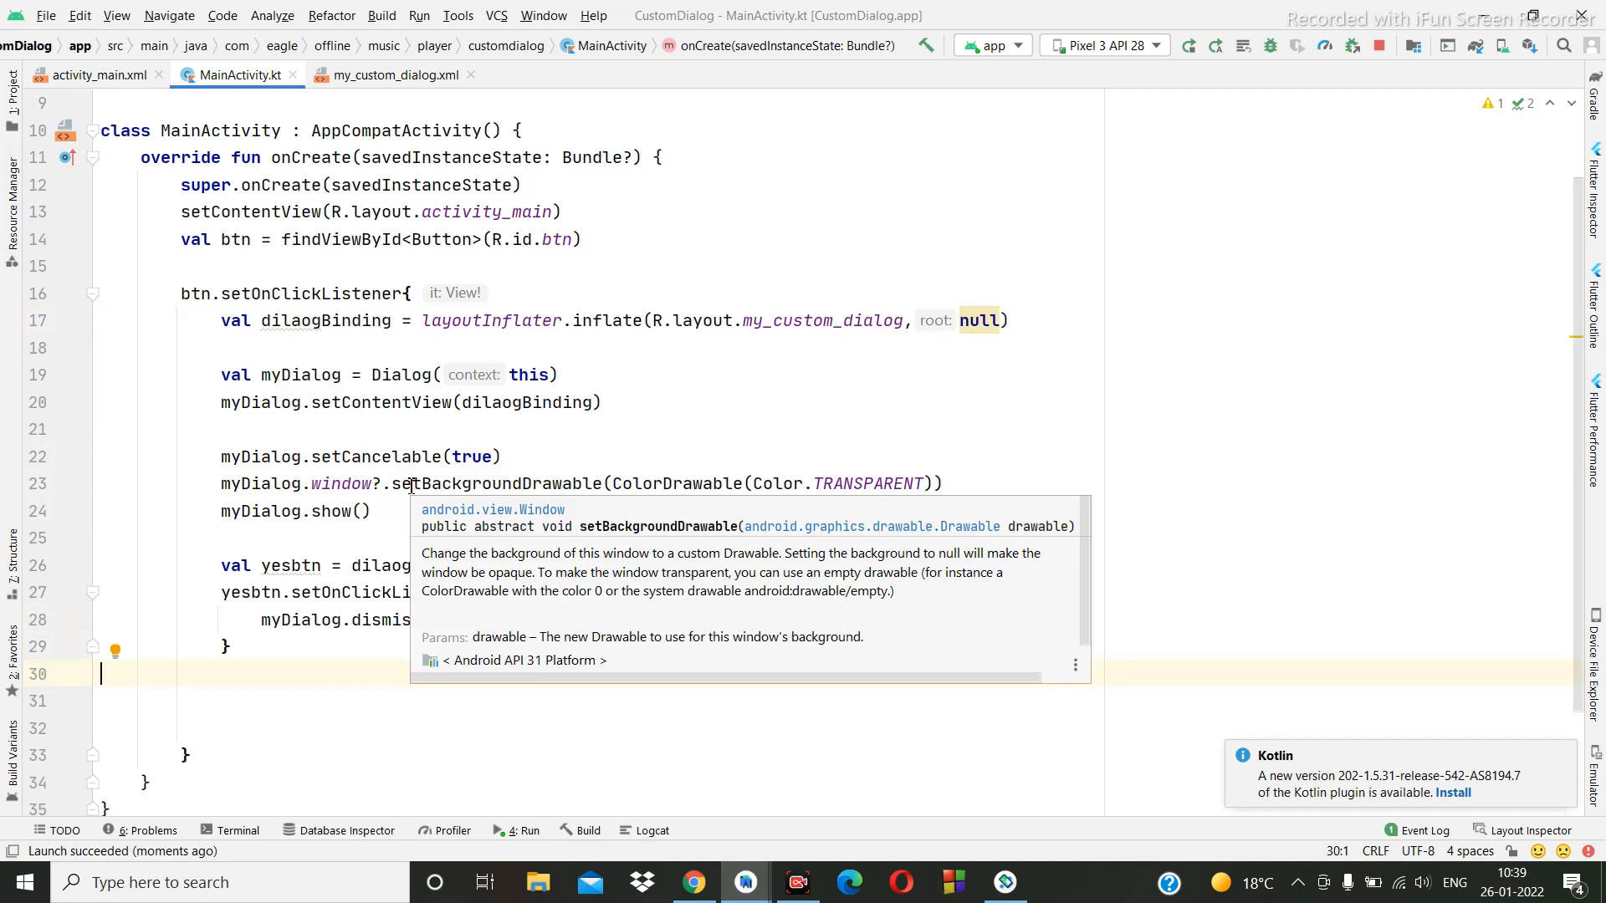